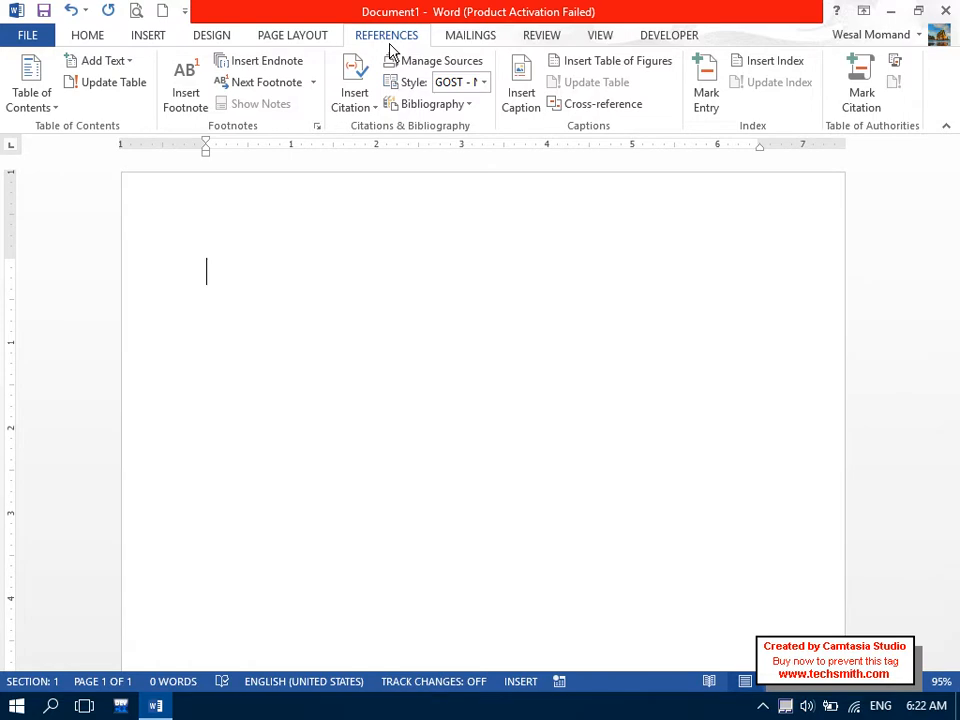
At font size 11, type the title 'Computer Technology' and insert =rand() sample paragraphs below it.
{"action": "left_click", "coordinate": [90, 40]}
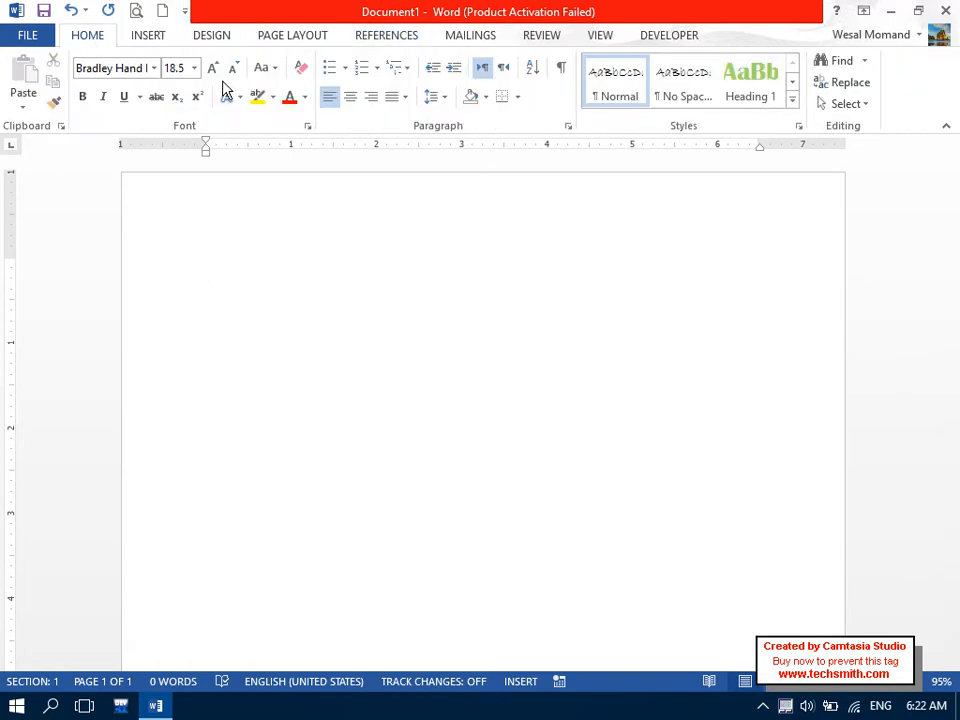
{"action": "left_click", "coordinate": [185, 68]}
{"action": "type", "text": "11"}
{"action": "key", "text": "Return"}
{"action": "type", "text": "Computer Tech"}
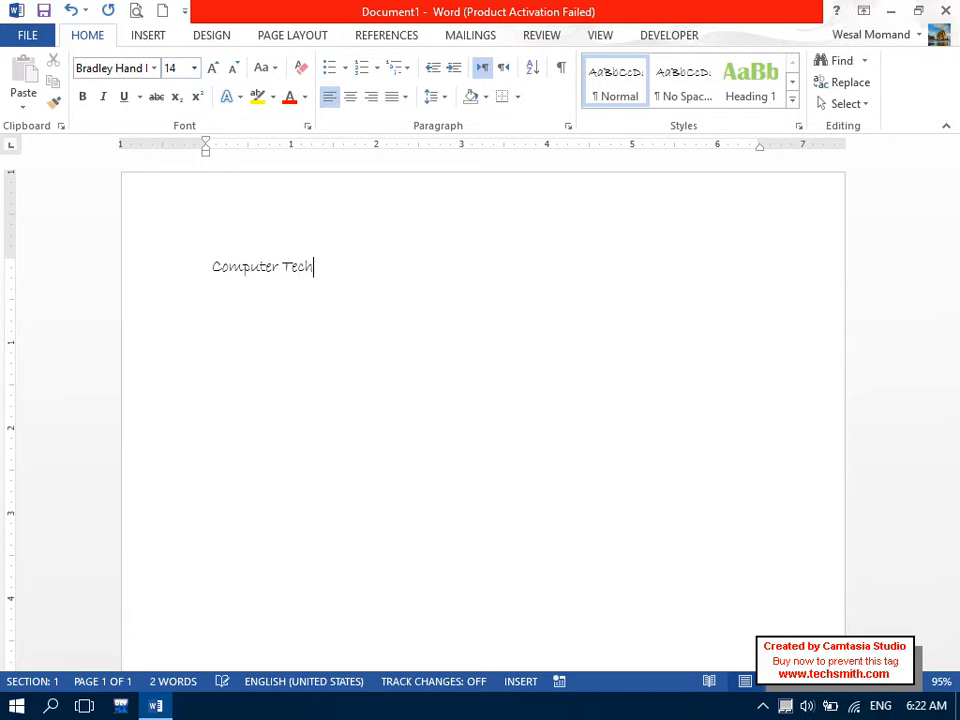
{"action": "type", "text": "nology"}
{"action": "key", "text": "Return"}
{"action": "type", "text": "=rand"}
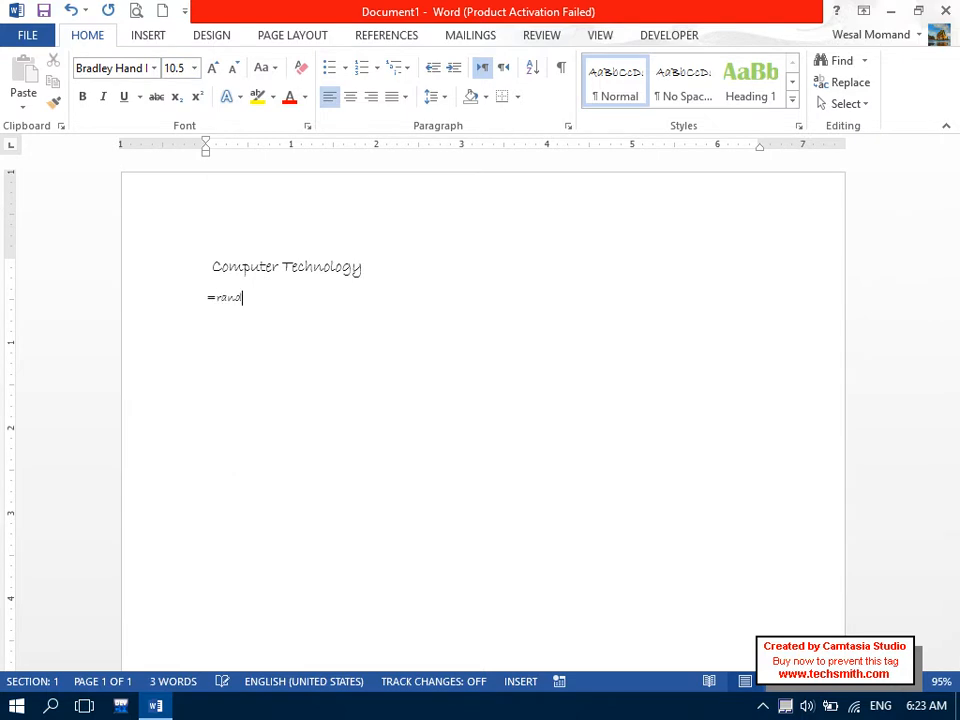
{"action": "type", "text": "()"}
{"action": "key", "text": "Return"}
Set the five body paragraphs to Arial and justify them.
{"action": "left_click", "coordinate": [385, 268]}
{"action": "left_click_drag", "start_coordinate": [385, 268], "coordinate": [191, 262]}
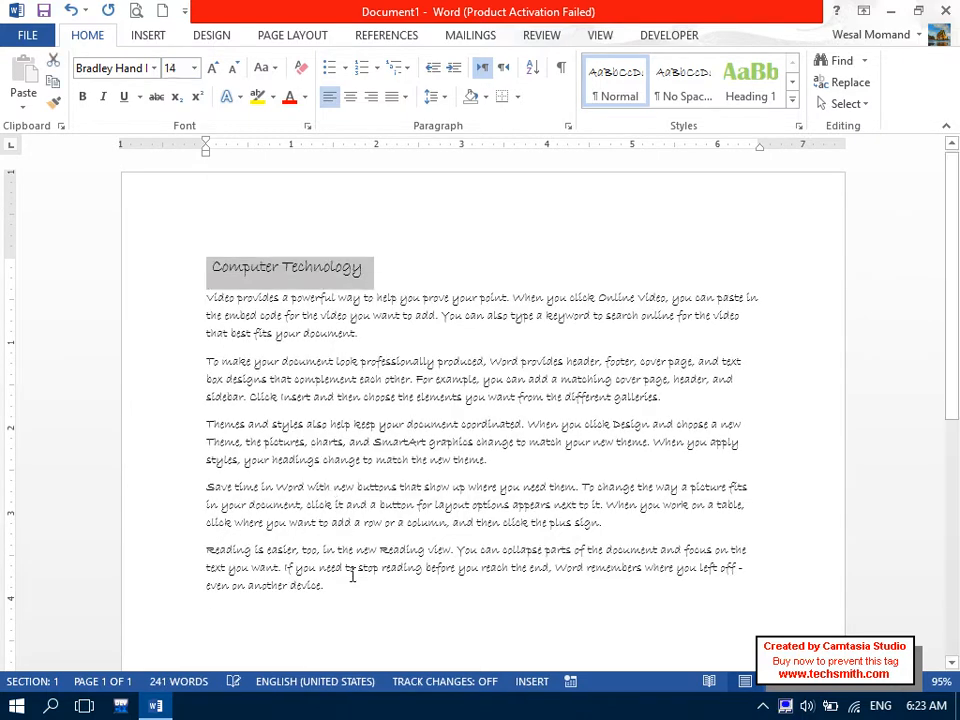
{"action": "left_click_drag", "start_coordinate": [330, 598], "coordinate": [199, 306]}
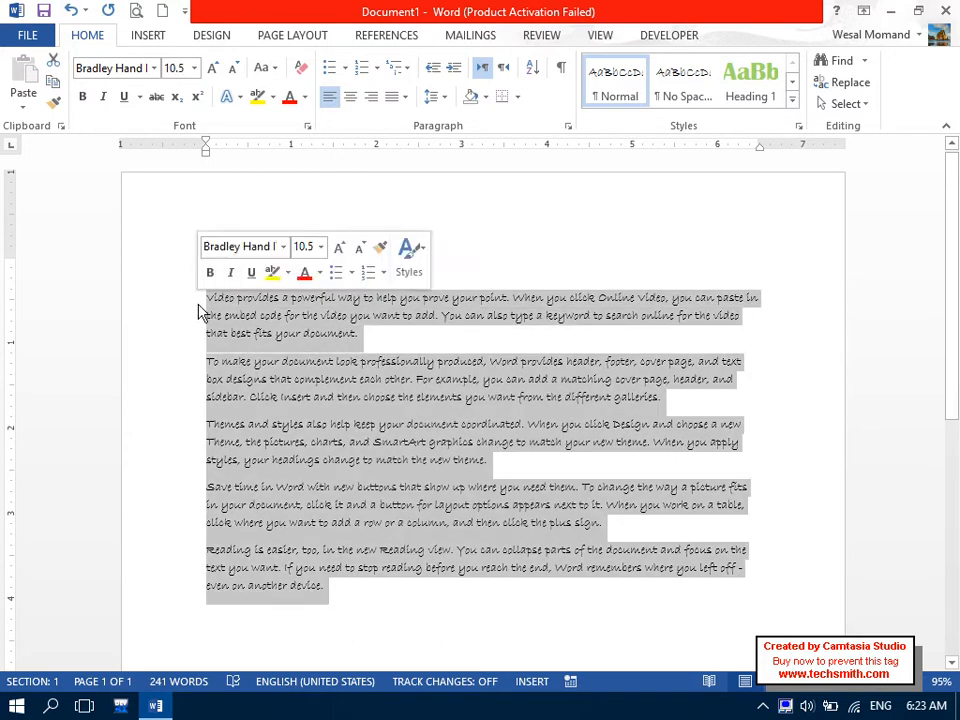
{"action": "left_click", "coordinate": [118, 68]}
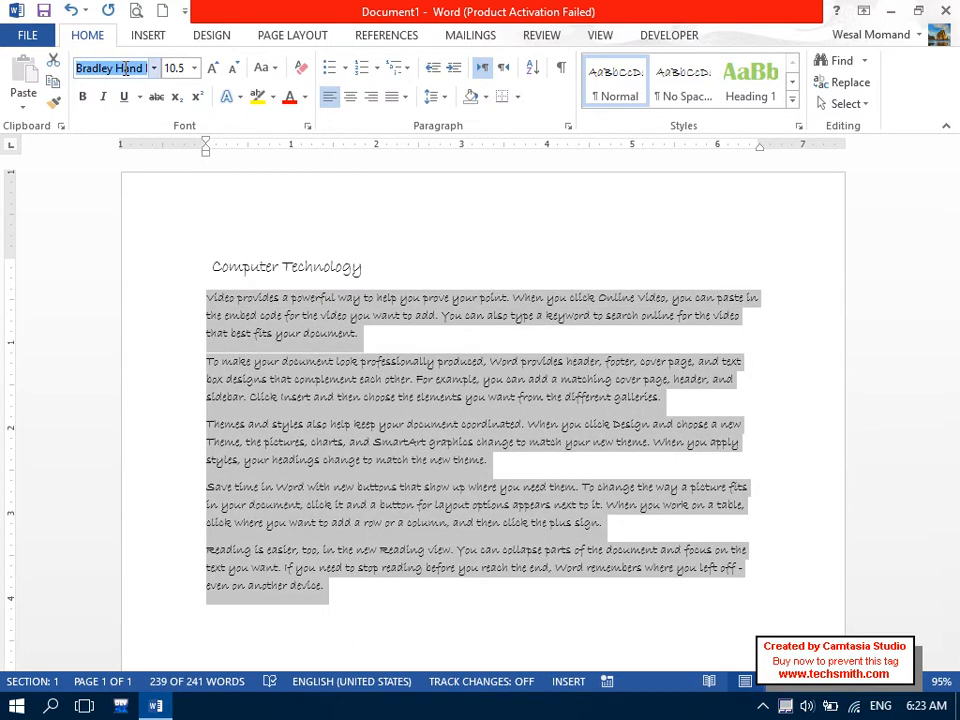
{"action": "type", "text": "Arial"}
{"action": "key", "text": "Delete"}
{"action": "key", "text": "Return"}
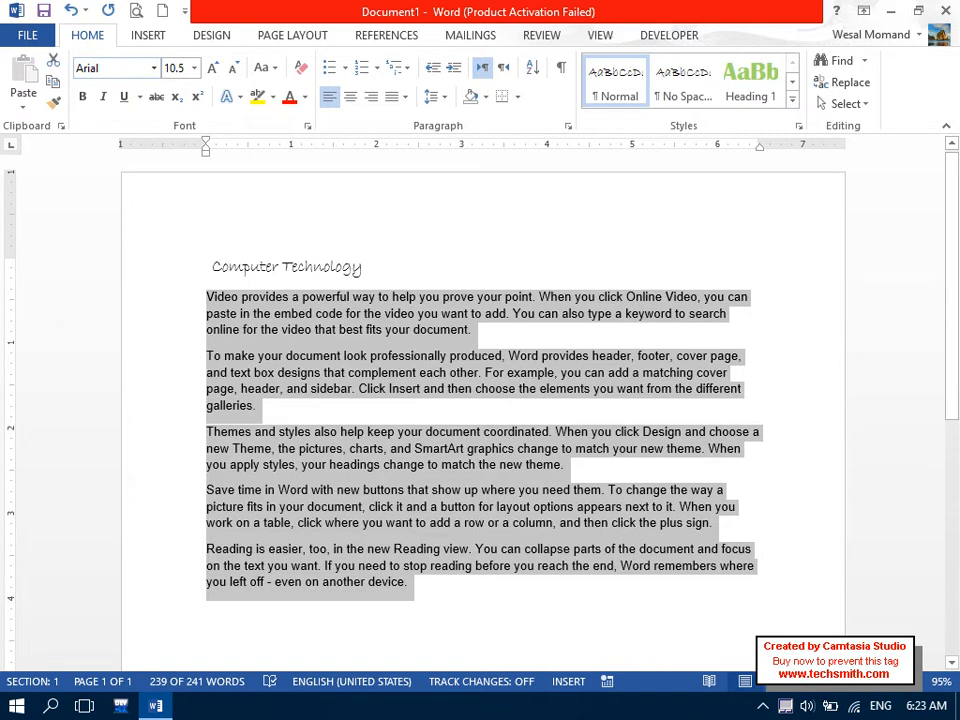
{"action": "left_click", "coordinate": [405, 96]}
{"action": "left_click", "coordinate": [401, 119]}
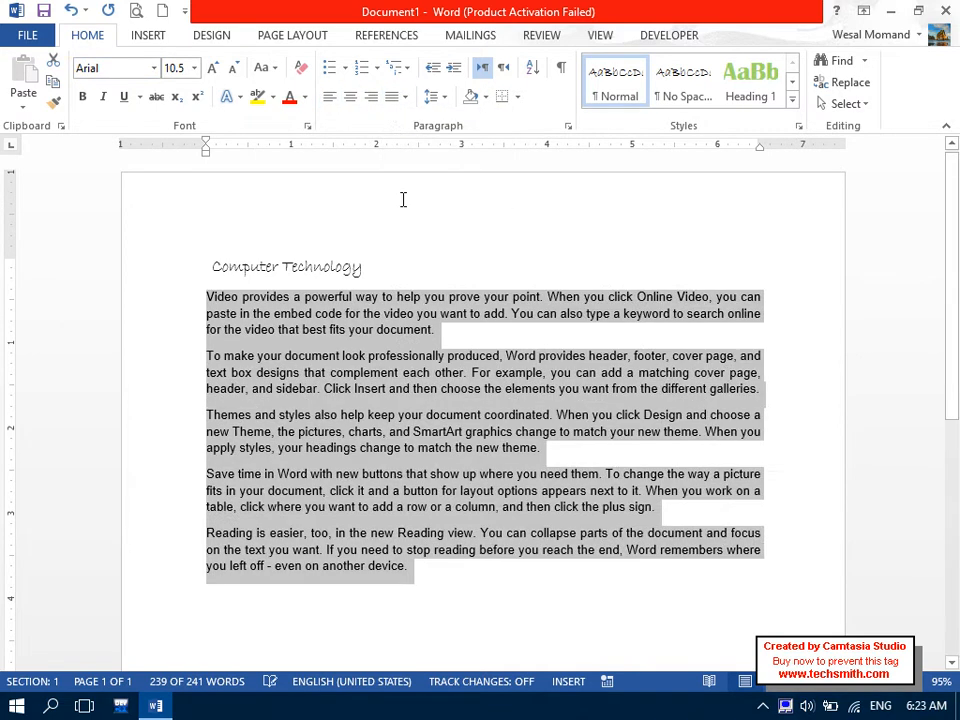
Change the Computer Technology title font to Arial Black.
{"action": "left_click_drag", "start_coordinate": [368, 268], "coordinate": [214, 263]}
{"action": "left_click", "coordinate": [128, 73]}
{"action": "type", "text": "Arial Black"}
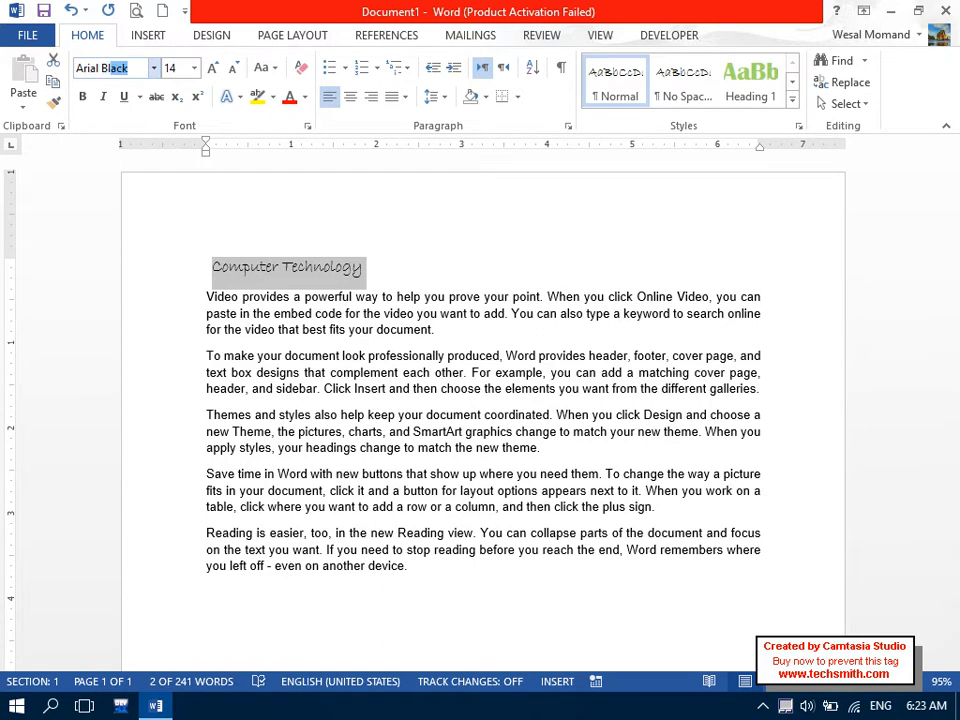
{"action": "key", "text": "Return"}
{"action": "mouse_move", "coordinate": [275, 278]}
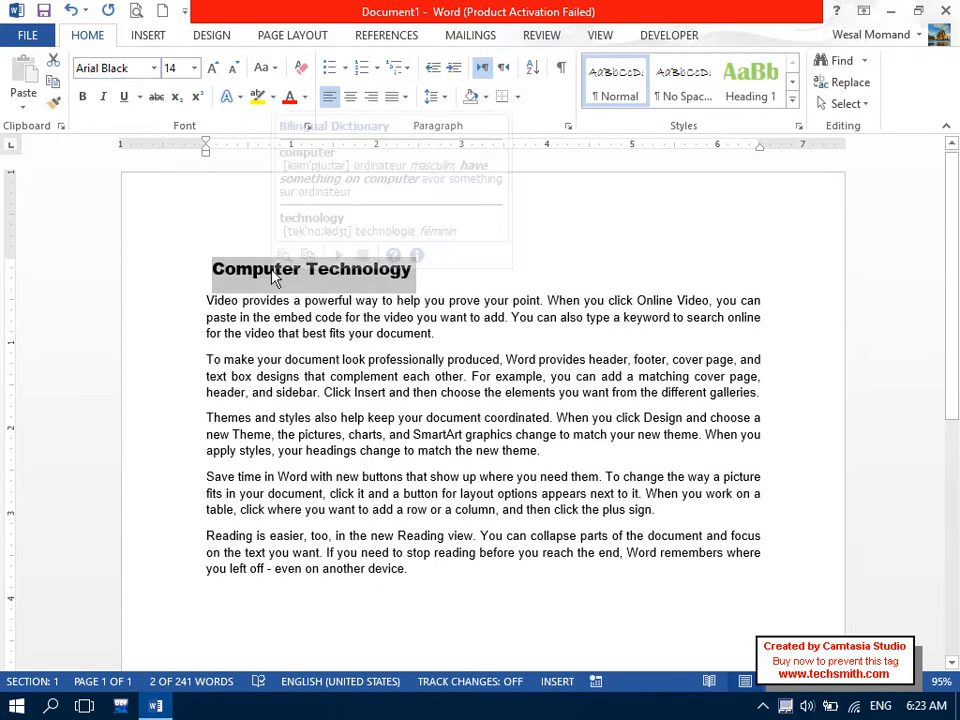
{"action": "left_click", "coordinate": [358, 444]}
Paste the copied paragraphs below the body text so the document extends onto a second page.
{"action": "left_click_drag", "start_coordinate": [429, 566], "coordinate": [165, 302]}
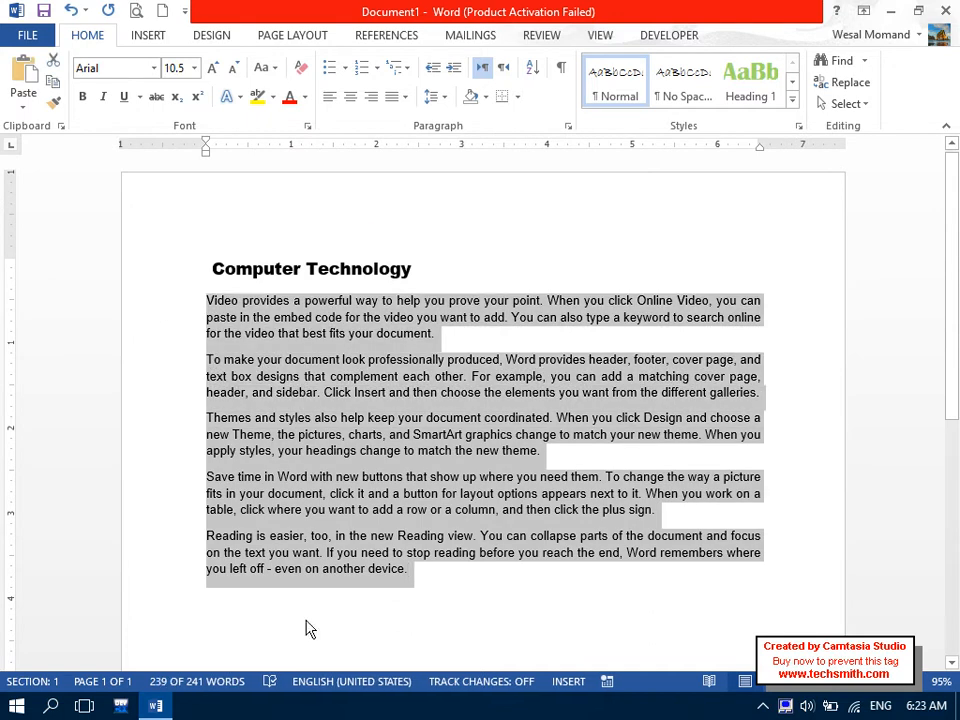
{"action": "left_click", "coordinate": [268, 600]}
{"action": "type", "text": "w"}
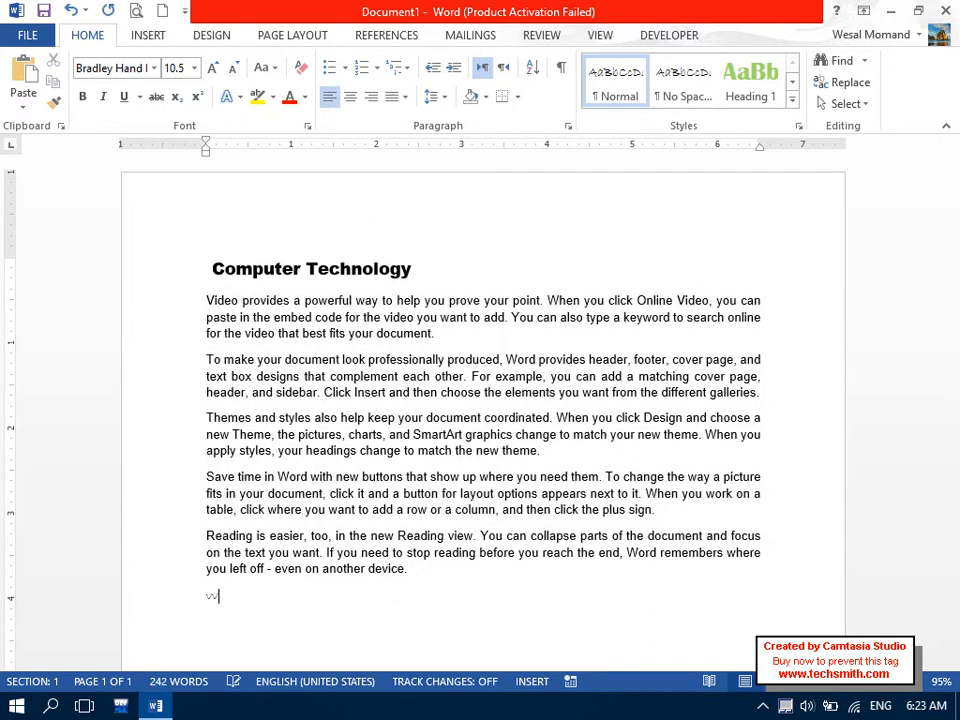
{"action": "key", "text": "ctrl+v"}
{"action": "key", "text": "ctrl+v"}
{"action": "key", "text": "ctrl+v"}
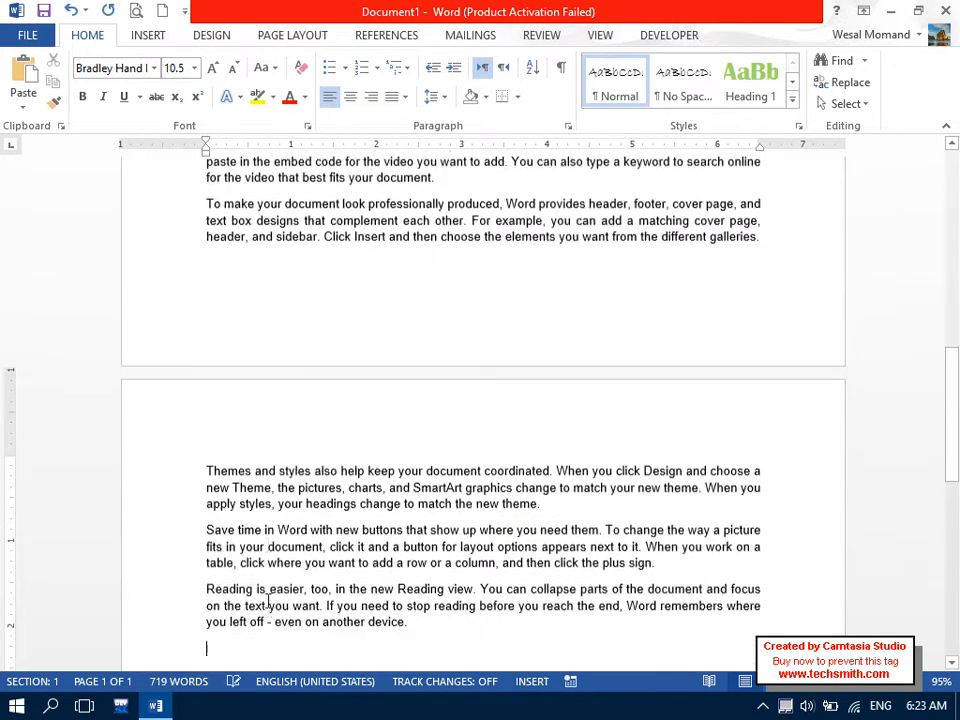
{"action": "left_click_drag", "start_coordinate": [957, 472], "coordinate": [957, 180]}
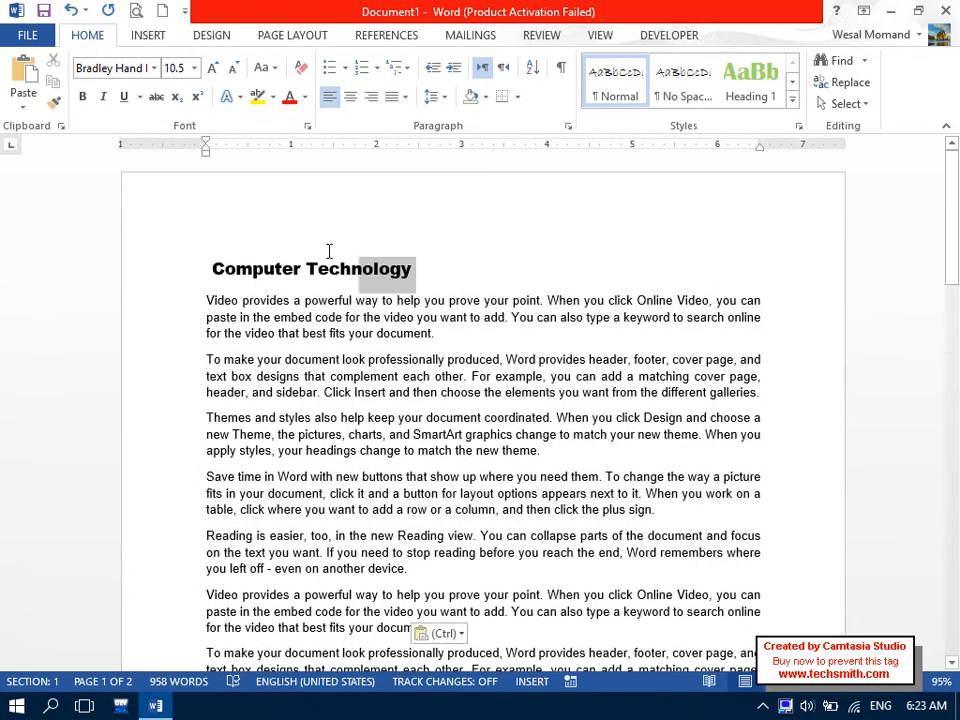
{"action": "left_click_drag", "start_coordinate": [329, 251], "coordinate": [231, 251]}
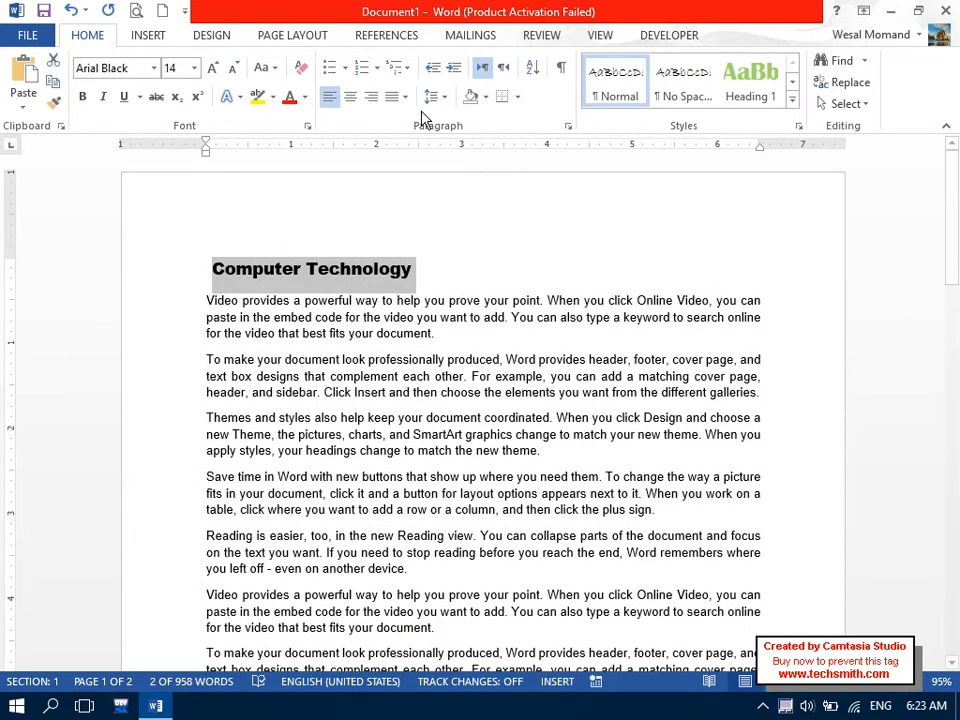
Assign outline Level 1 to the Computer Technology title in the Paragraph dialog and verify it.
{"action": "left_click", "coordinate": [568, 126]}
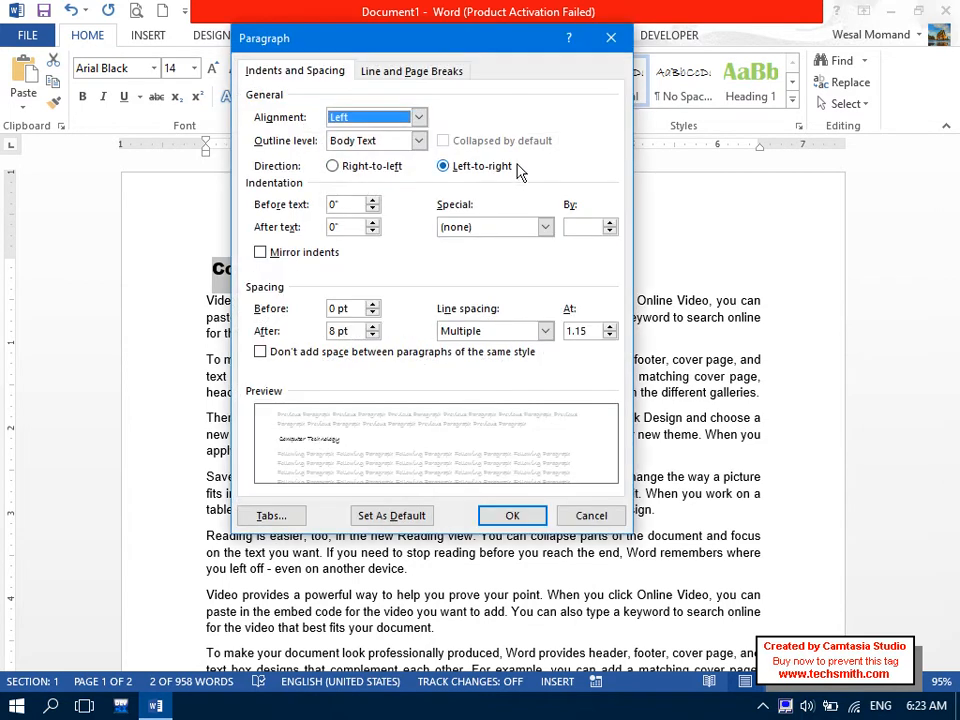
{"action": "left_click", "coordinate": [353, 142]}
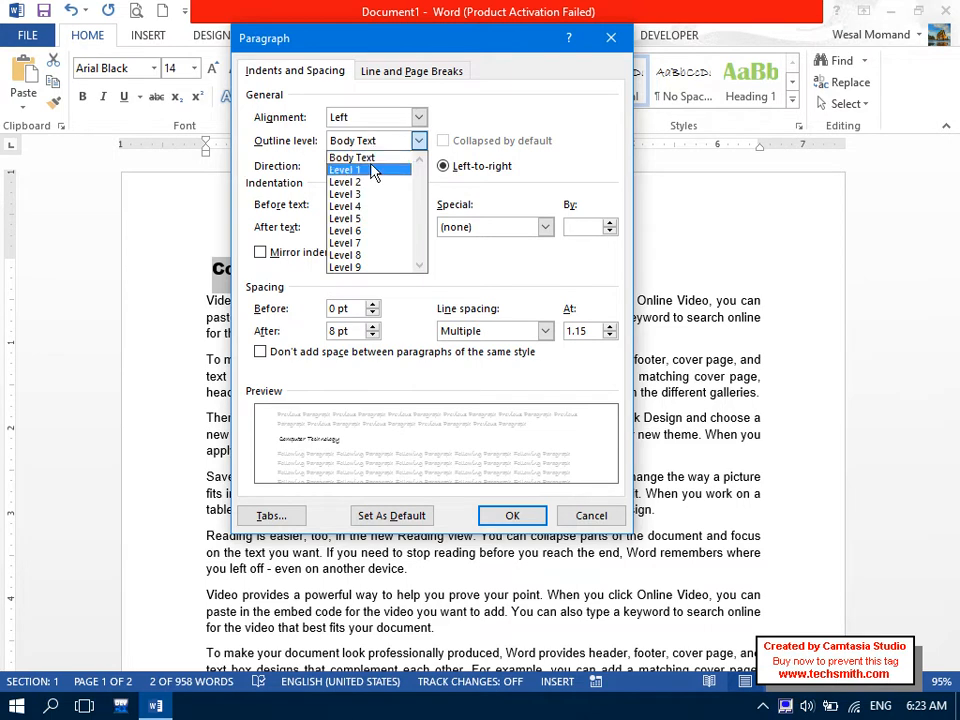
{"action": "left_click", "coordinate": [362, 169]}
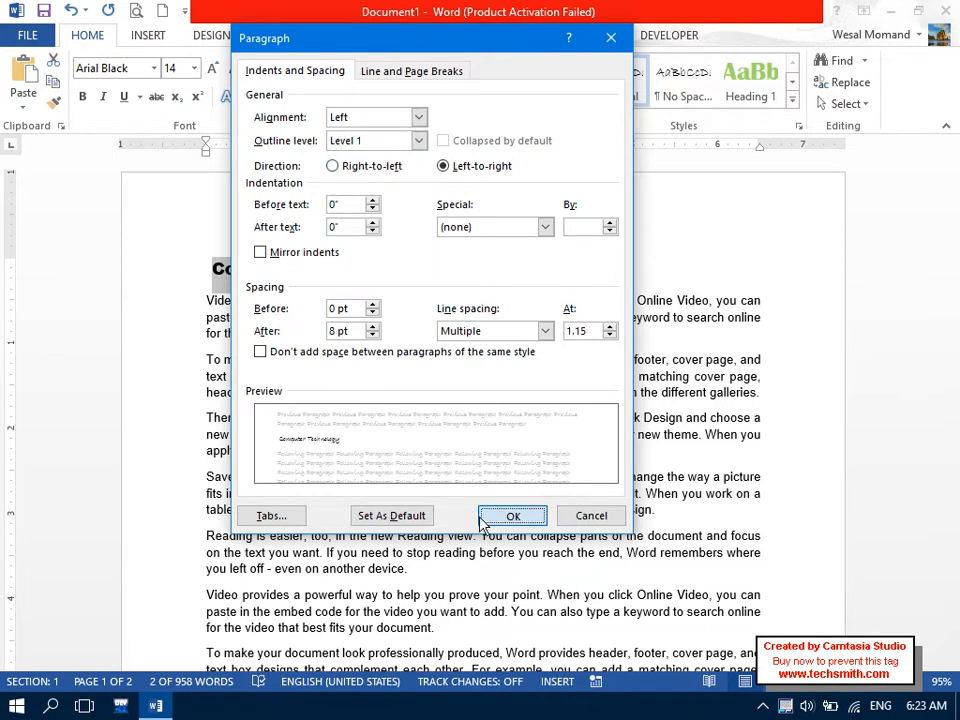
{"action": "left_click", "coordinate": [484, 517]}
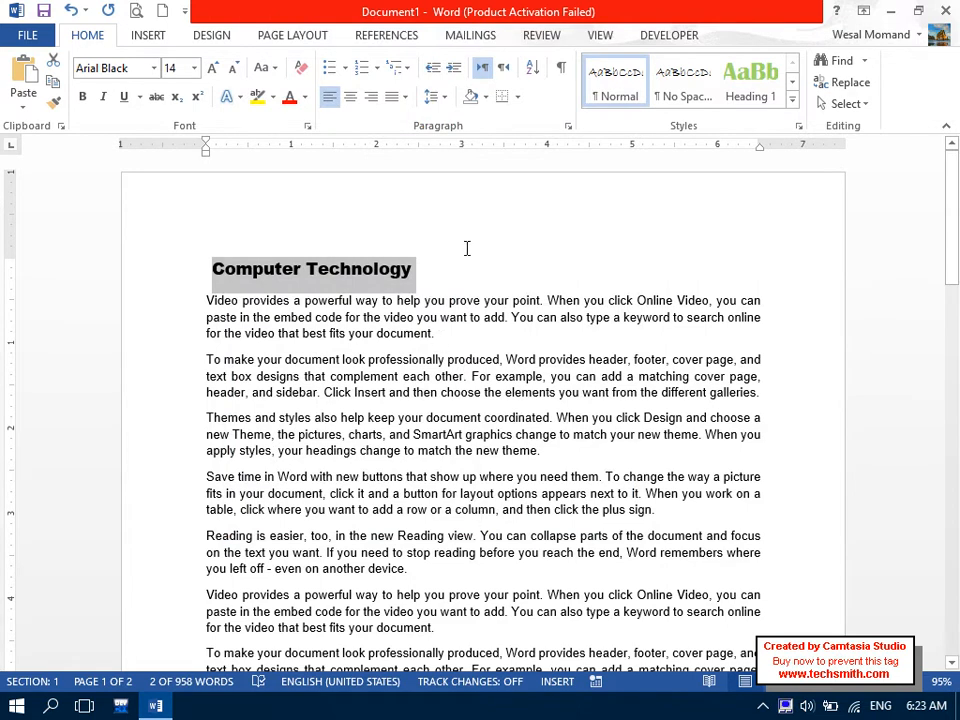
{"action": "left_click", "coordinate": [568, 126]}
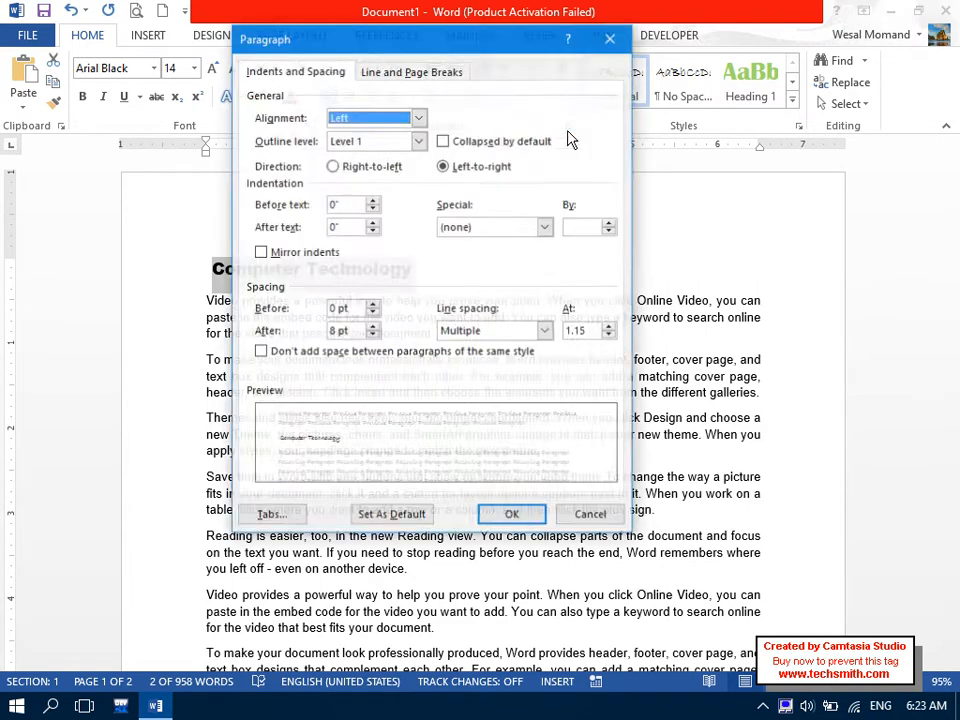
{"action": "left_click", "coordinate": [588, 516]}
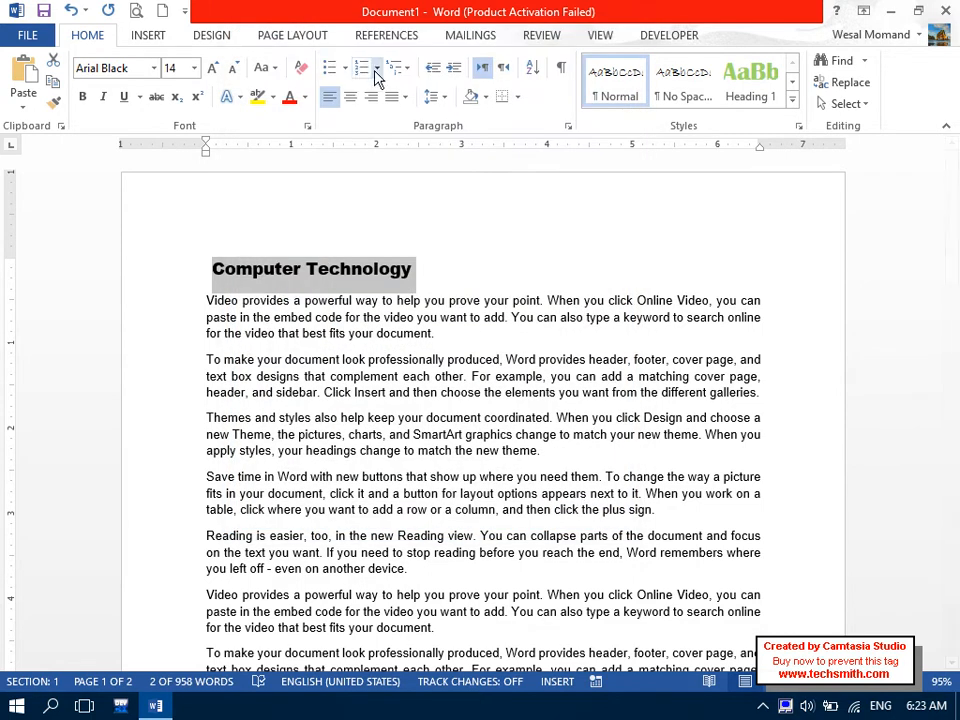
Add the heading 'Types of computer' on a new line after the last paragraph.
{"action": "left_click", "coordinate": [386, 35]}
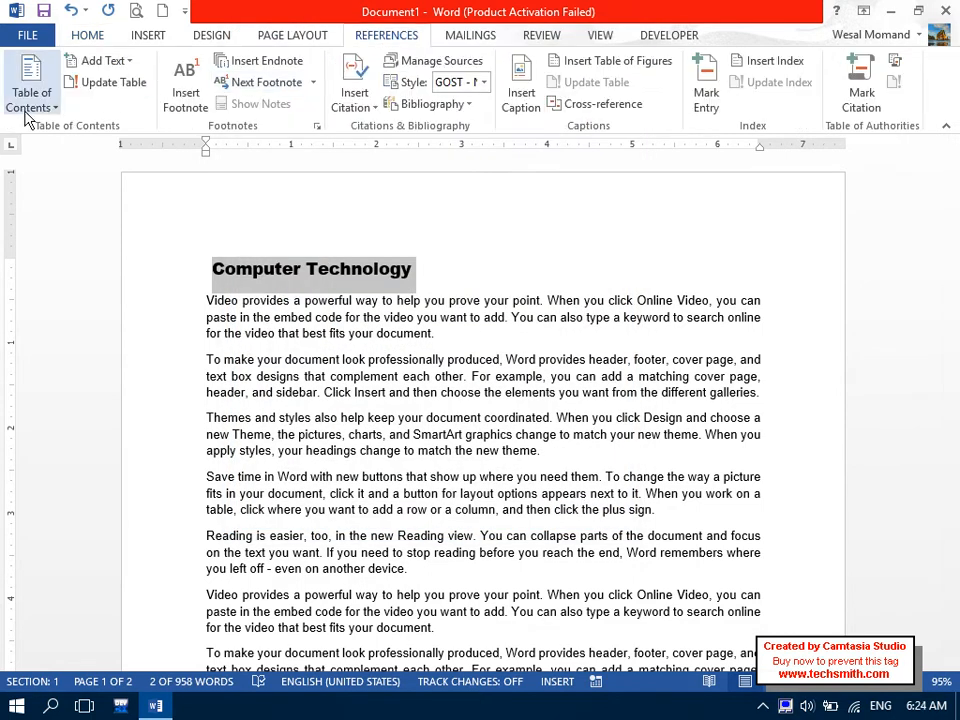
{"action": "left_click", "coordinate": [87, 35]}
{"action": "left_click", "coordinate": [370, 40]}
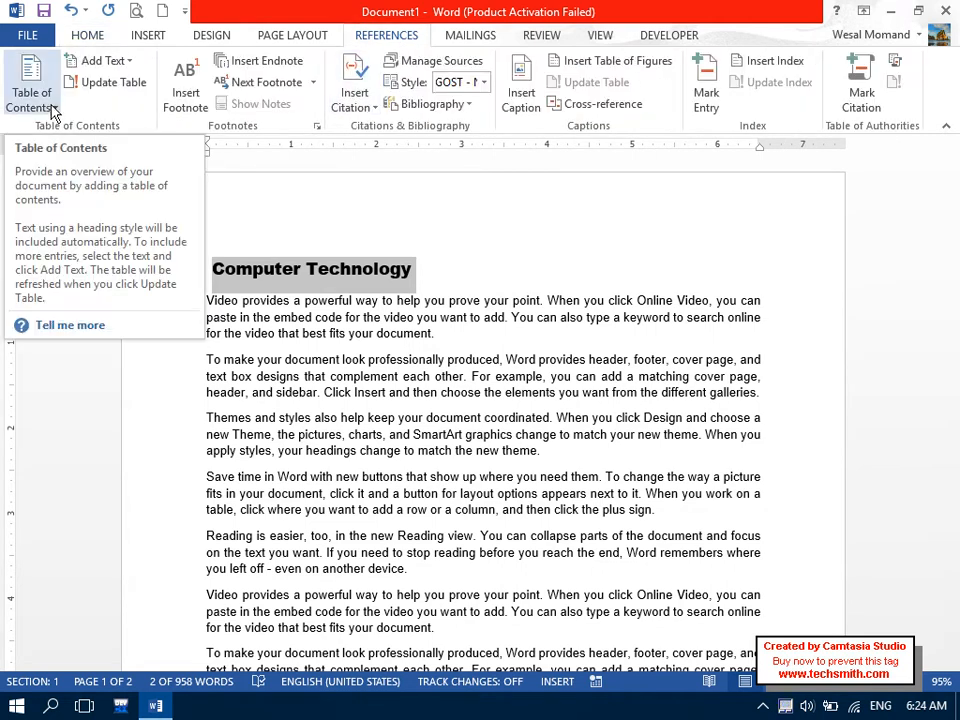
{"action": "left_click_drag", "start_coordinate": [955, 274], "coordinate": [955, 600]}
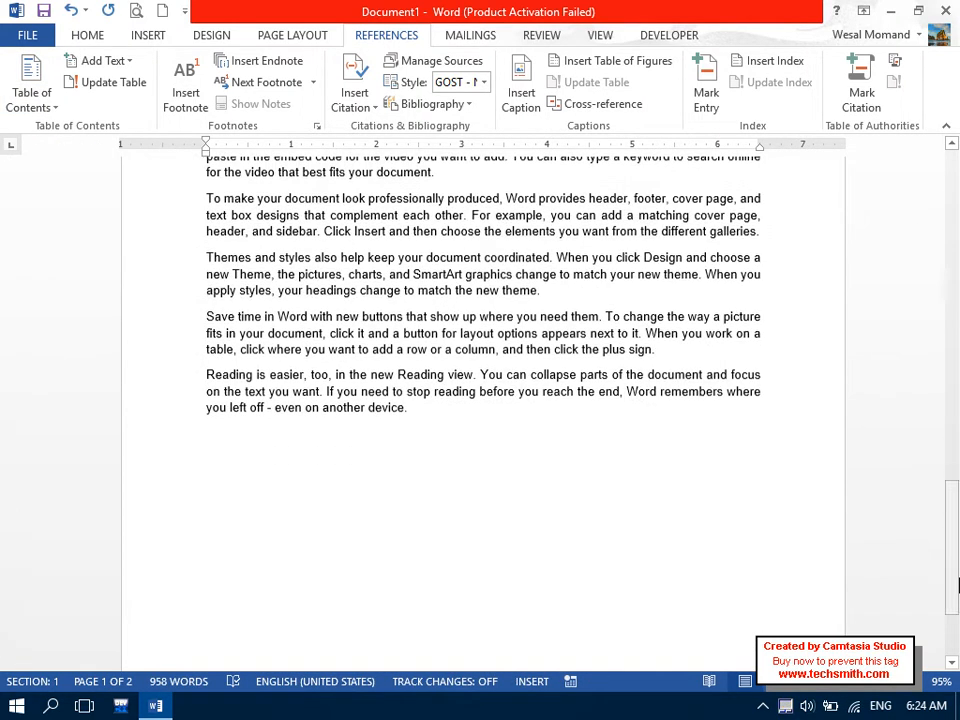
{"action": "left_click", "coordinate": [369, 464]}
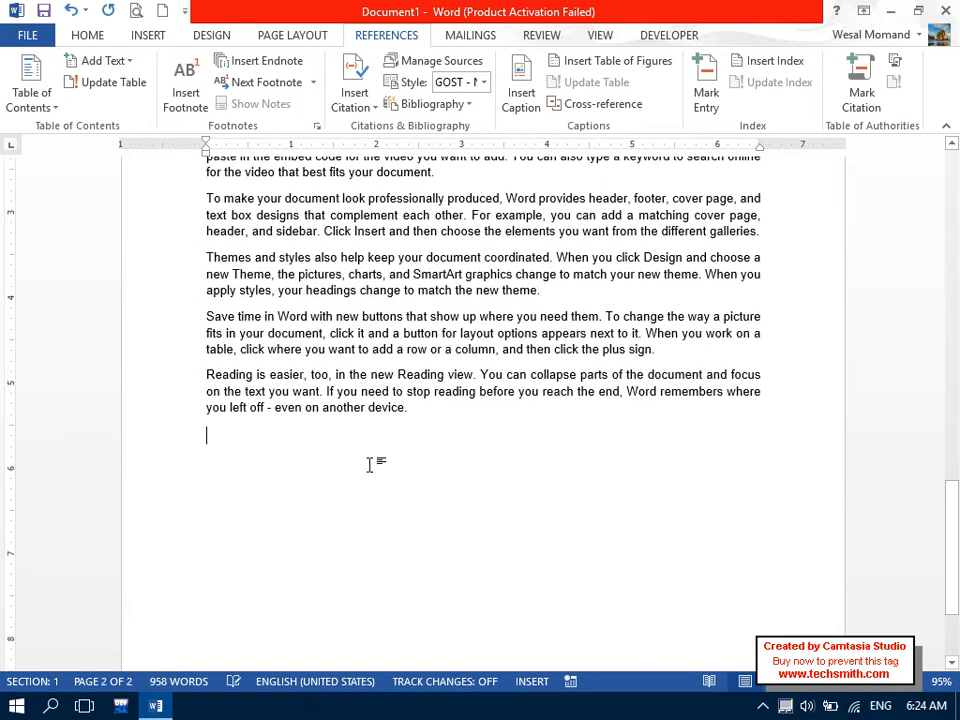
{"action": "key", "text": "Caps_Lock"}
{"action": "type", "text": "T"}
{"action": "key", "text": "Caps_Lock"}
{"action": "type", "text": "ypes of computer"}
{"action": "key", "text": "Return"}
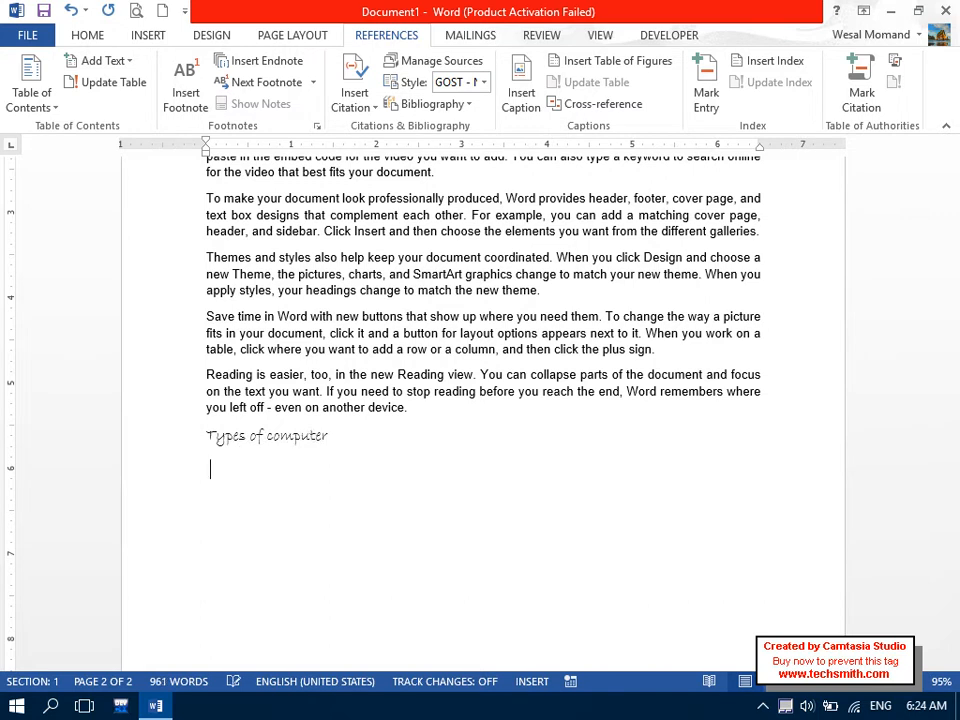
Insert =rand() sample paragraphs below it and format the text as justified Arial.
{"action": "type", "text": "=rand()"}
{"action": "key", "text": "Return"}
{"action": "key", "text": "ctrl+a"}
{"action": "left_click_drag", "start_coordinate": [137, 170], "coordinate": [208, 617]}
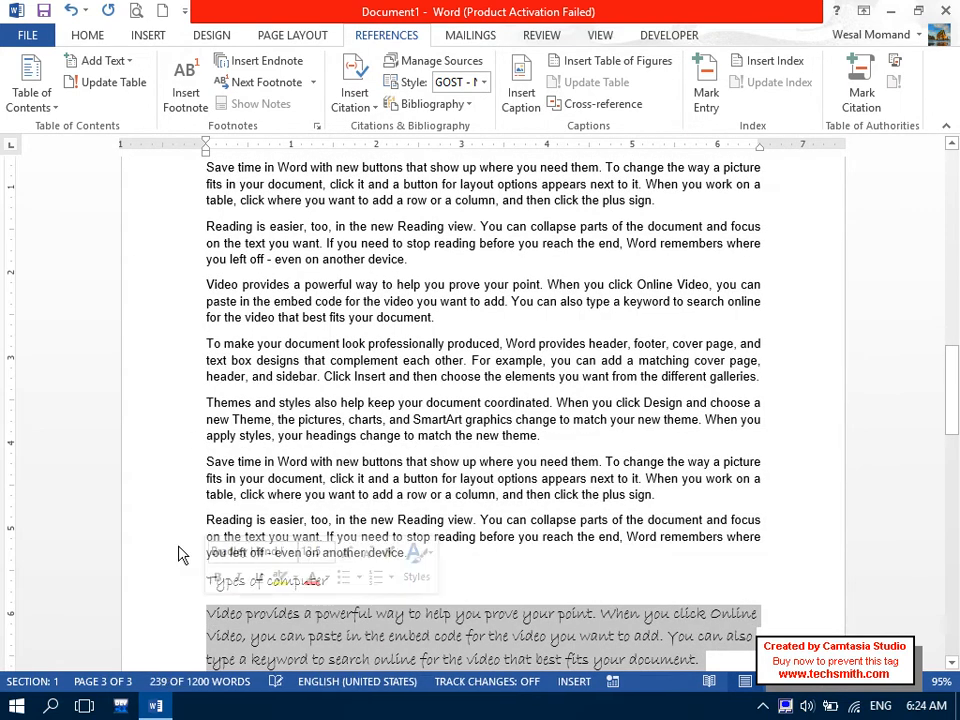
{"action": "left_click", "coordinate": [82, 36]}
{"action": "left_click", "coordinate": [131, 67]}
{"action": "type", "text": "Arial"}
{"action": "key", "text": "BackSpace"}
{"action": "key", "text": "Return"}
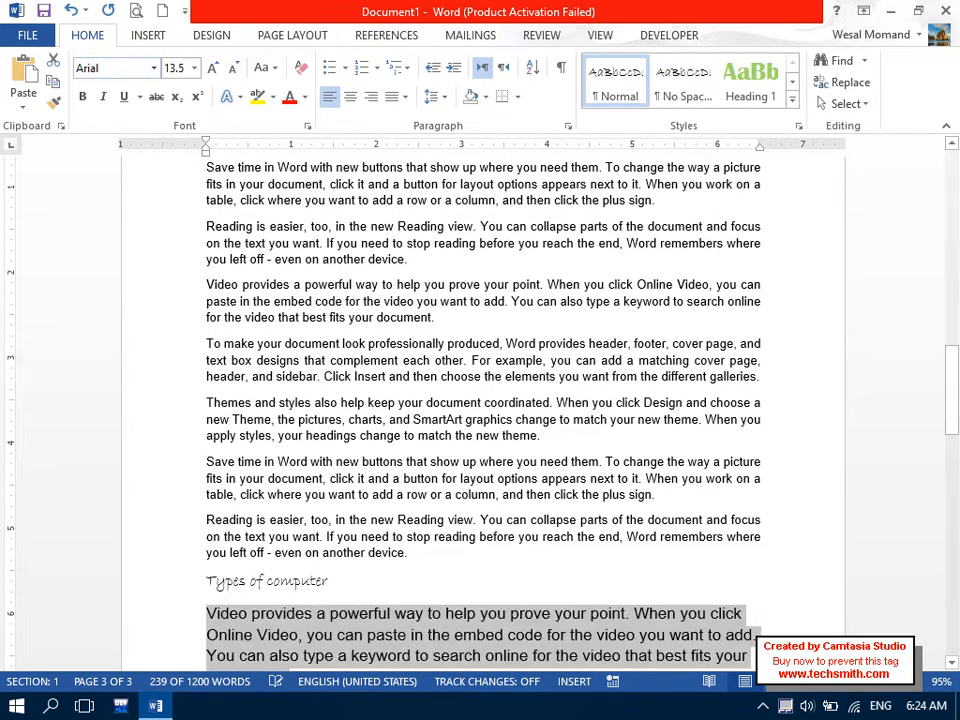
{"action": "left_click", "coordinate": [404, 96]}
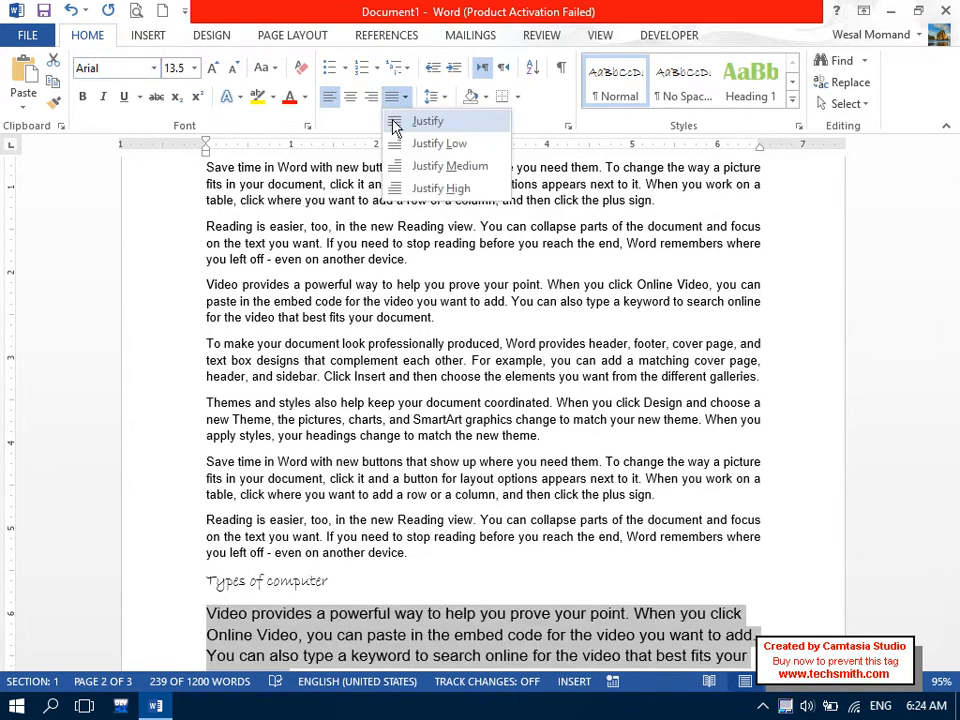
{"action": "left_click", "coordinate": [428, 120]}
Make the Types of computer heading Arial Black, then select ordinary body text as the formatting source.
{"action": "left_click_drag", "start_coordinate": [340, 573], "coordinate": [159, 574]}
{"action": "left_click", "coordinate": [120, 69]}
{"action": "type", "text": "Arial Ba"}
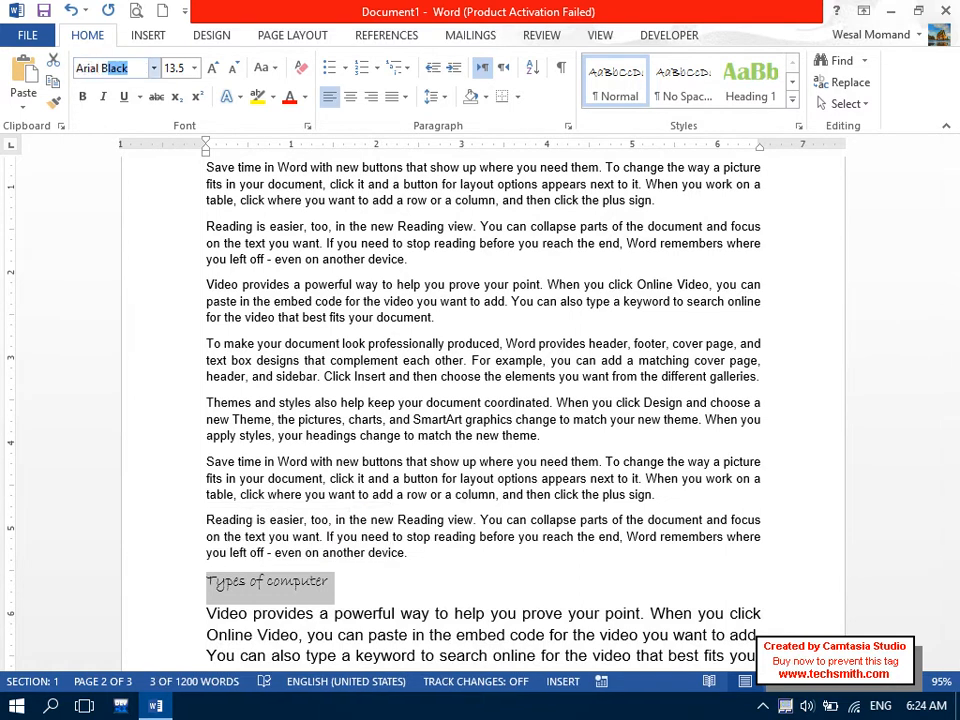
{"action": "type", "text": "lack"}
{"action": "key", "text": "Return"}
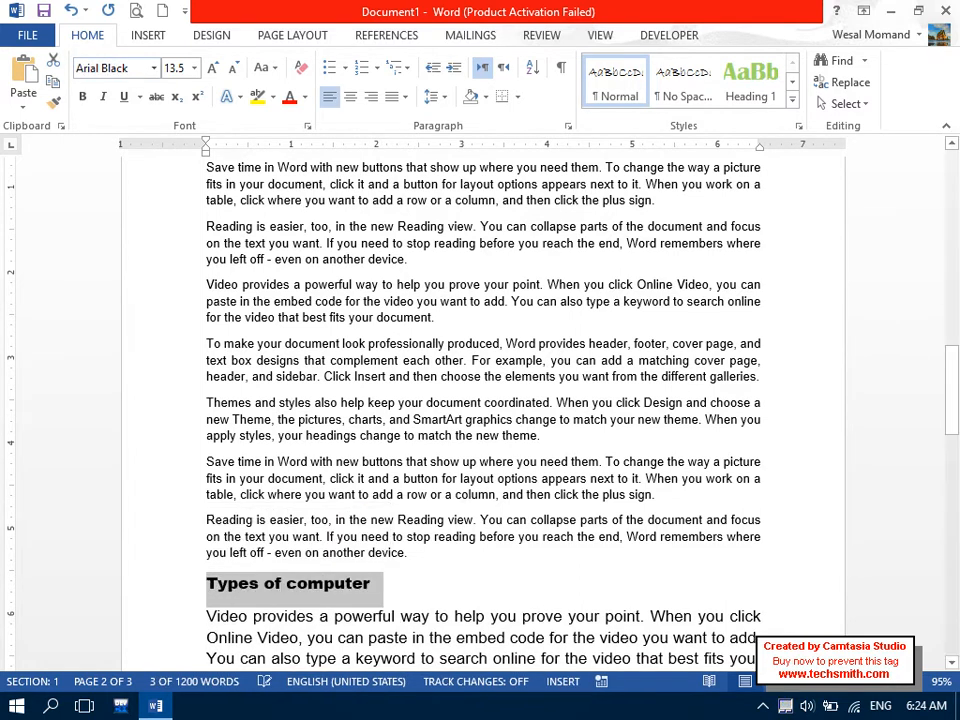
{"action": "left_click_drag", "start_coordinate": [279, 402], "coordinate": [342, 419]}
Use Format Painter to copy the body text formatting onto the paragraphs under Types of computer.
{"action": "left_click", "coordinate": [55, 108]}
{"action": "mouse_move", "coordinate": [207, 624]}
{"action": "left_mouse_down"}
{"action": "mouse_move", "coordinate": [317, 666]}
{"action": "mouse_move", "coordinate": [373, 714]}
{"action": "mouse_move", "coordinate": [388, 624]}
{"action": "mouse_move", "coordinate": [377, 585]}
{"action": "mouse_move", "coordinate": [386, 583]}
{"action": "left_mouse_up"}
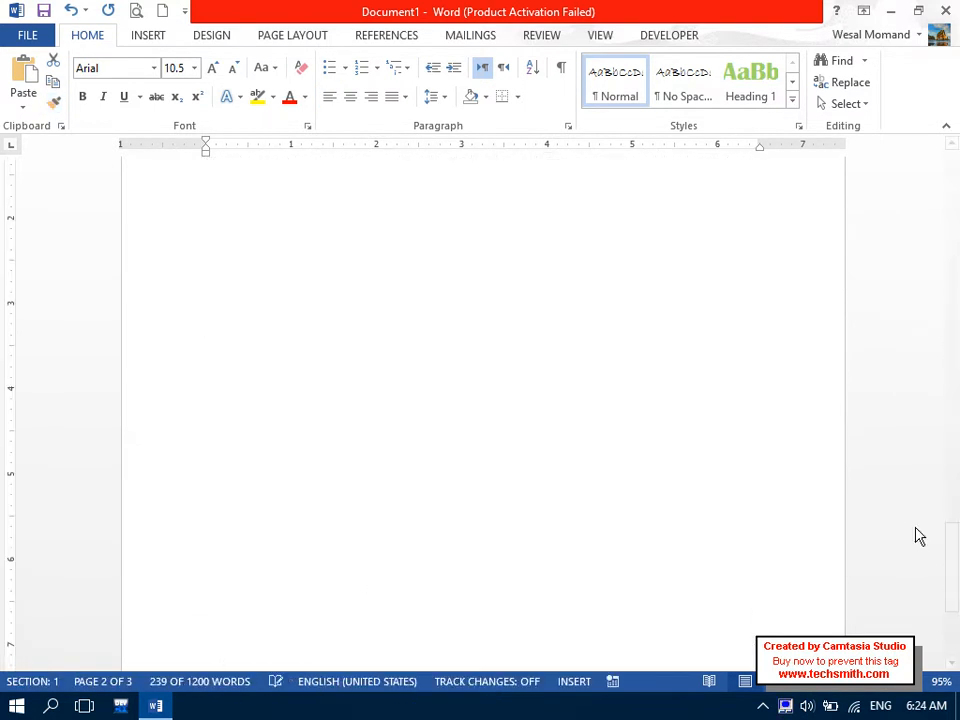
{"action": "mouse_move", "coordinate": [956, 586]}
{"action": "left_mouse_down"}
{"action": "mouse_move", "coordinate": [950, 300]}
{"action": "mouse_move", "coordinate": [950, 480]}
{"action": "mouse_move", "coordinate": [941, 418]}
{"action": "left_mouse_up"}
{"action": "left_click_drag", "start_coordinate": [384, 481], "coordinate": [229, 486]}
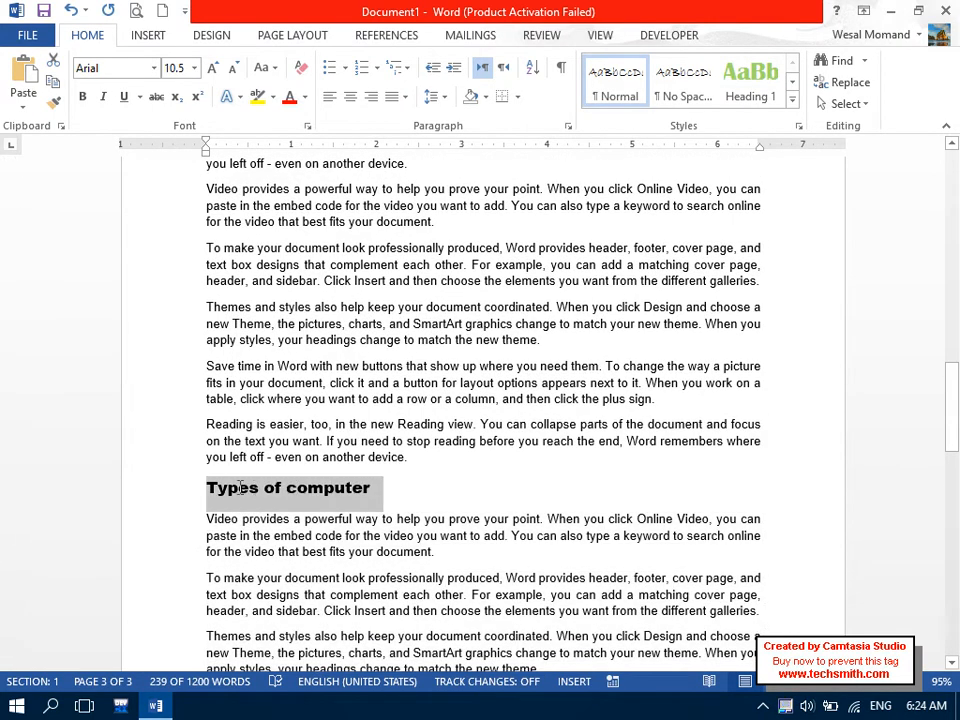
{"action": "left_click_drag", "start_coordinate": [952, 393], "coordinate": [953, 171]}
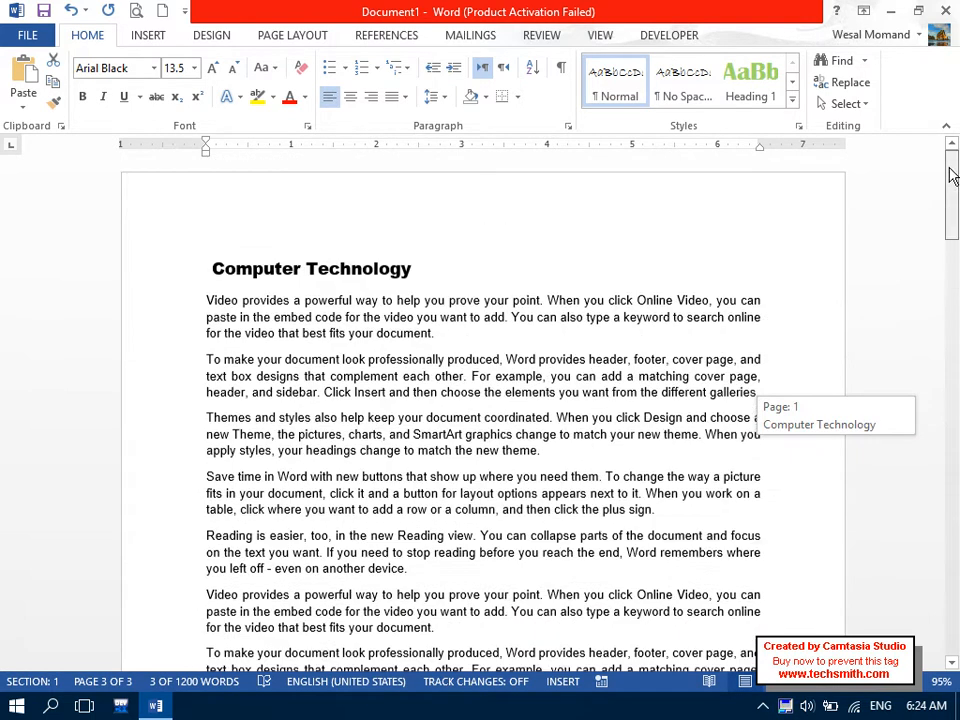
{"action": "left_click_drag", "start_coordinate": [415, 270], "coordinate": [209, 270]}
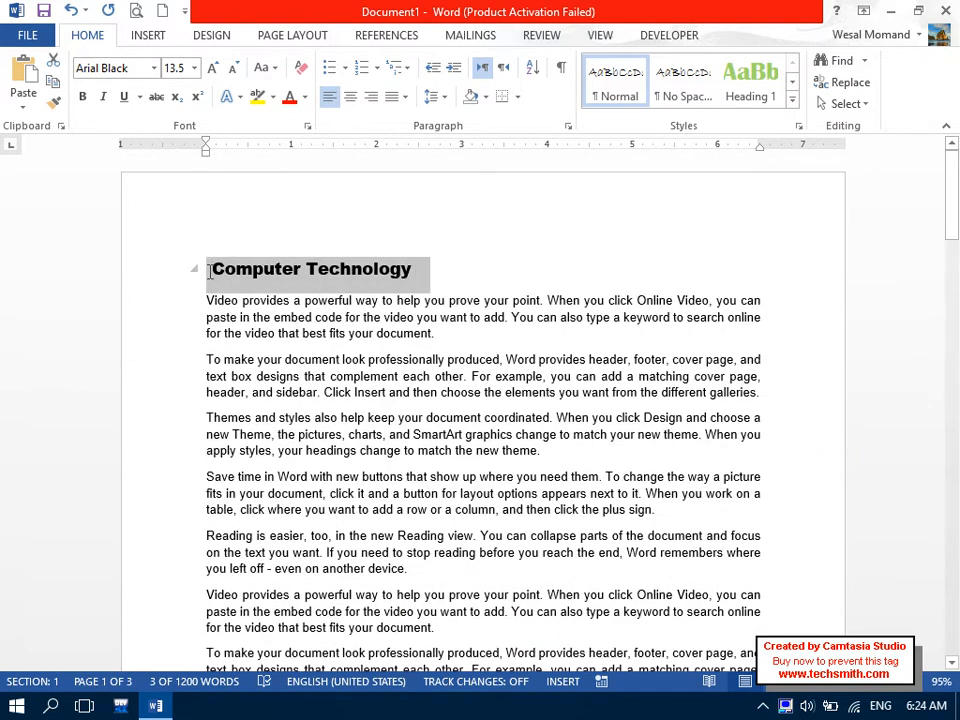
{"action": "left_click_drag", "start_coordinate": [953, 180], "coordinate": [955, 440]}
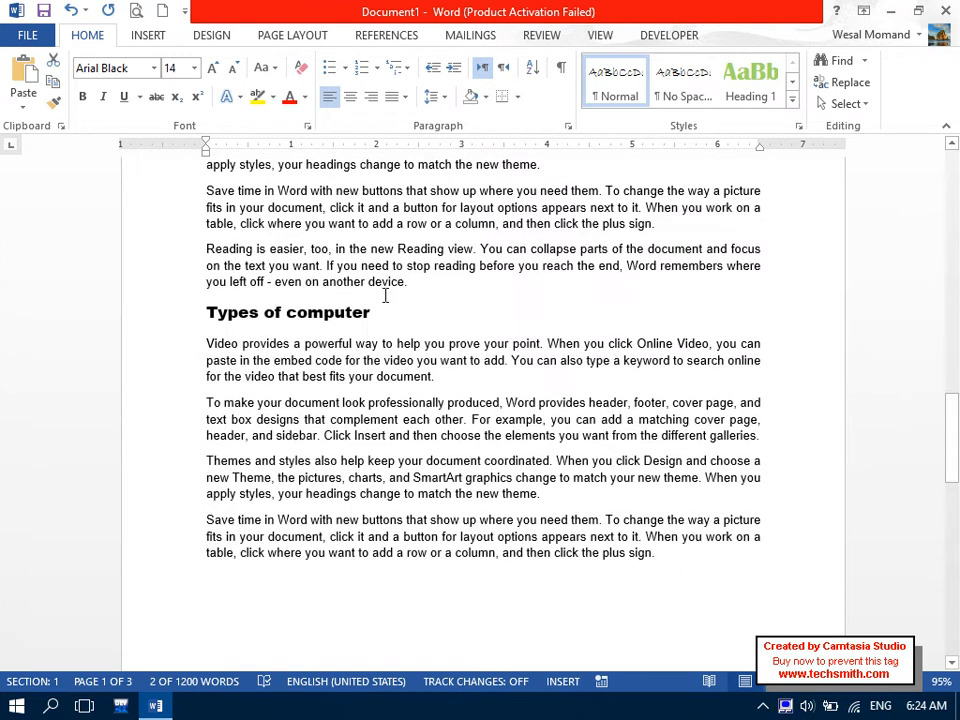
{"action": "left_click_drag", "start_coordinate": [358, 313], "coordinate": [169, 319]}
{"action": "left_click_drag", "start_coordinate": [952, 420], "coordinate": [938, 186]}
{"action": "mouse_move", "coordinate": [323, 216]}
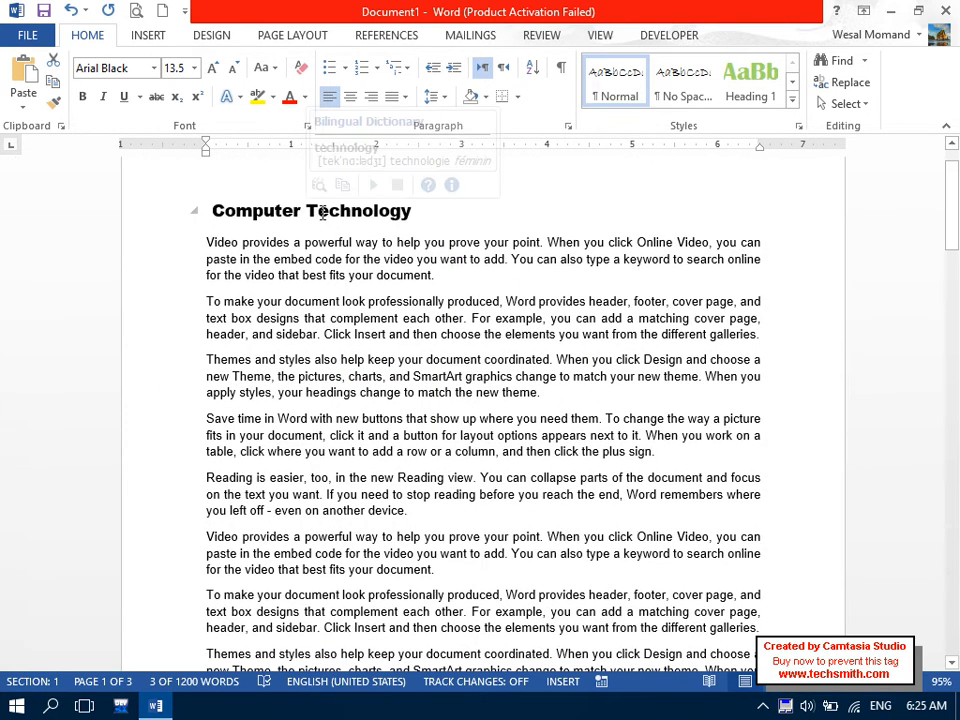
Give the Types of computer heading outline Level 2 in the Paragraph dialog.
{"action": "left_click", "coordinate": [567, 128]}
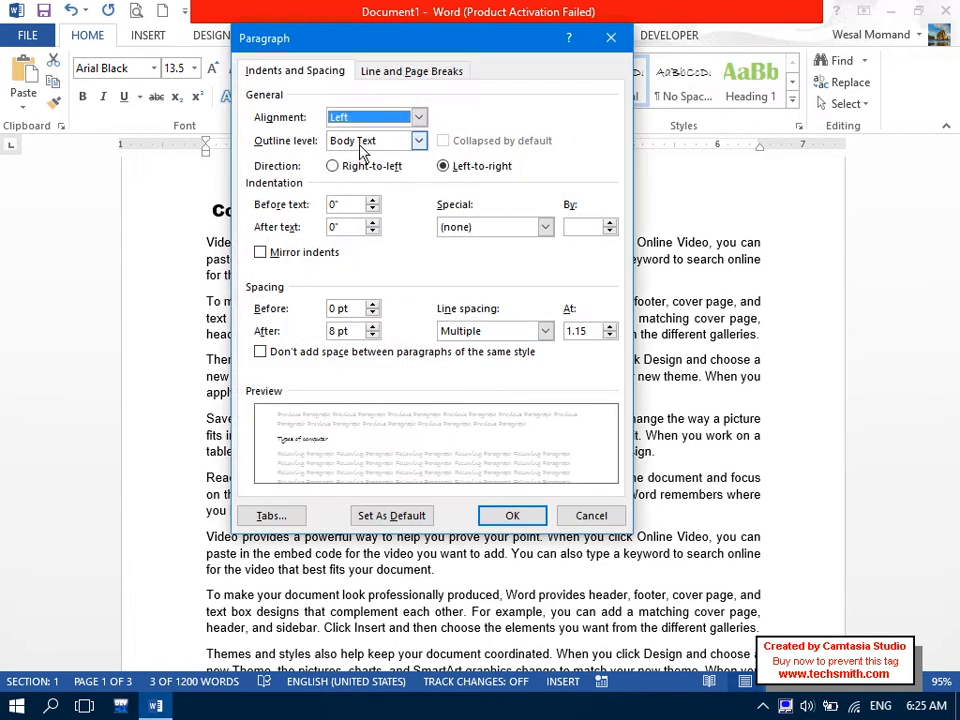
{"action": "left_click", "coordinate": [359, 142]}
{"action": "left_click", "coordinate": [345, 182]}
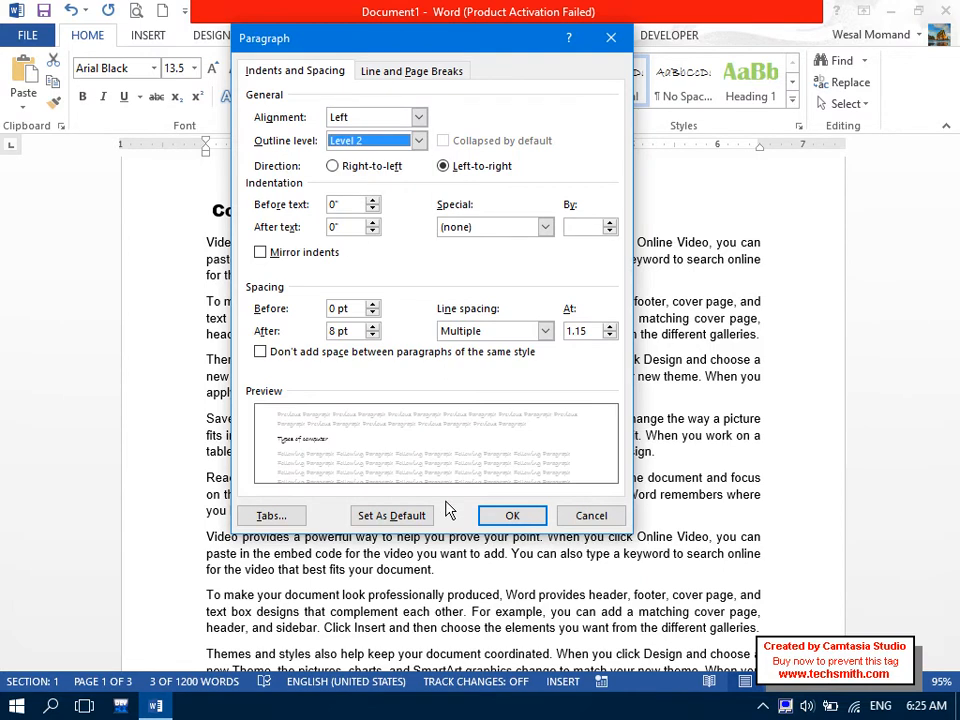
{"action": "left_click", "coordinate": [510, 516]}
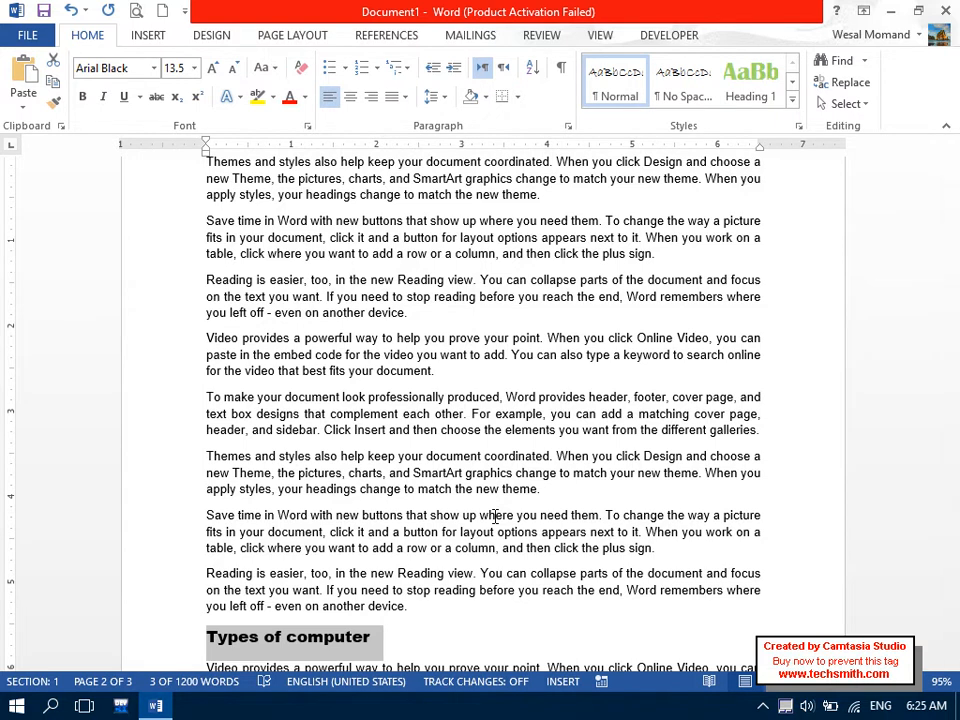
Start a new line after the last paragraph of the document.
{"action": "left_click_drag", "start_coordinate": [957, 367], "coordinate": [958, 511]}
{"action": "left_click", "coordinate": [591, 484]}
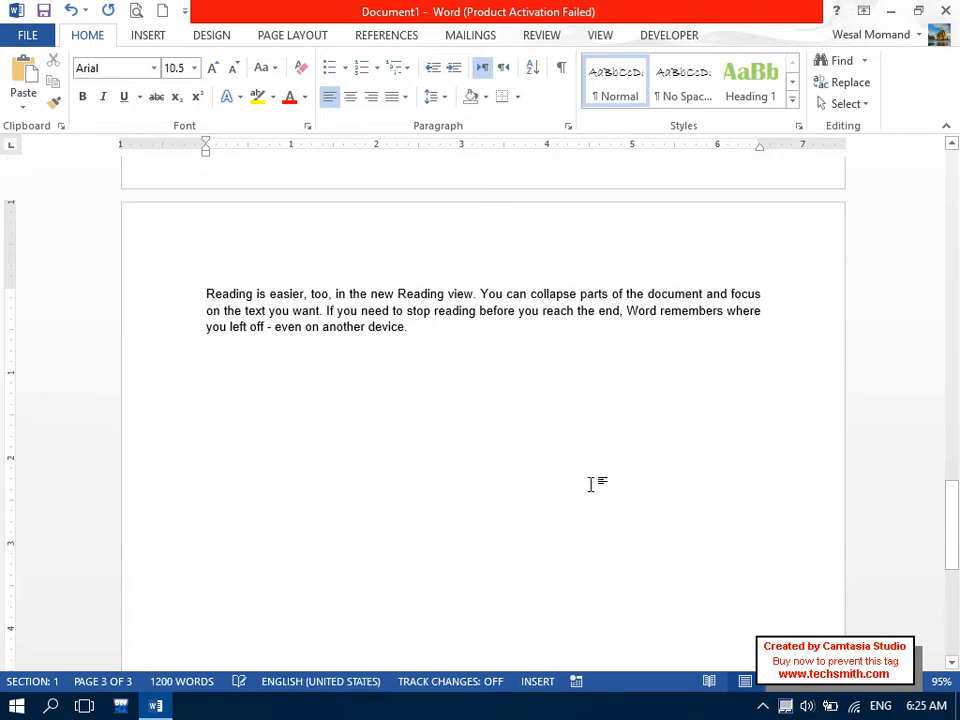
{"action": "key", "text": "Return"}
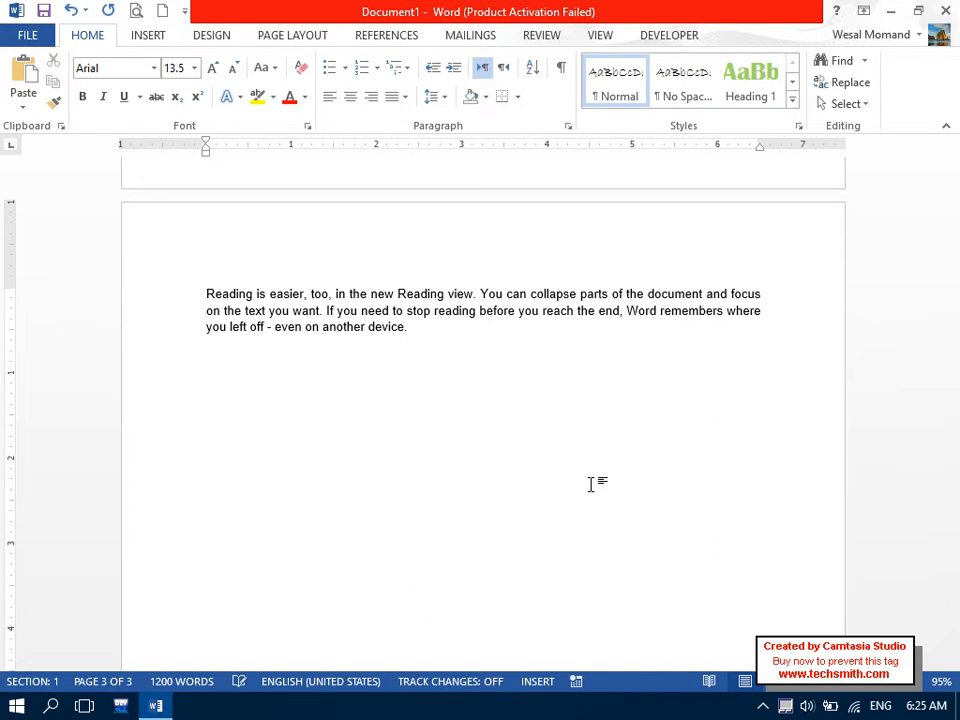
{"action": "key", "text": "Caps_Lock"}
Type the heading 'What is Super Computer?' and add =rand() sample paragraphs below it.
{"action": "type", "text": "W"}
{"action": "key", "text": "Caps_Lock"}
{"action": "type", "text": "hat is"}
{"action": "key", "text": "Caps_Lock"}
{"action": "type", "text": "S"}
{"action": "key", "text": "Caps_Lock"}
{"action": "type", "text": "ype"}
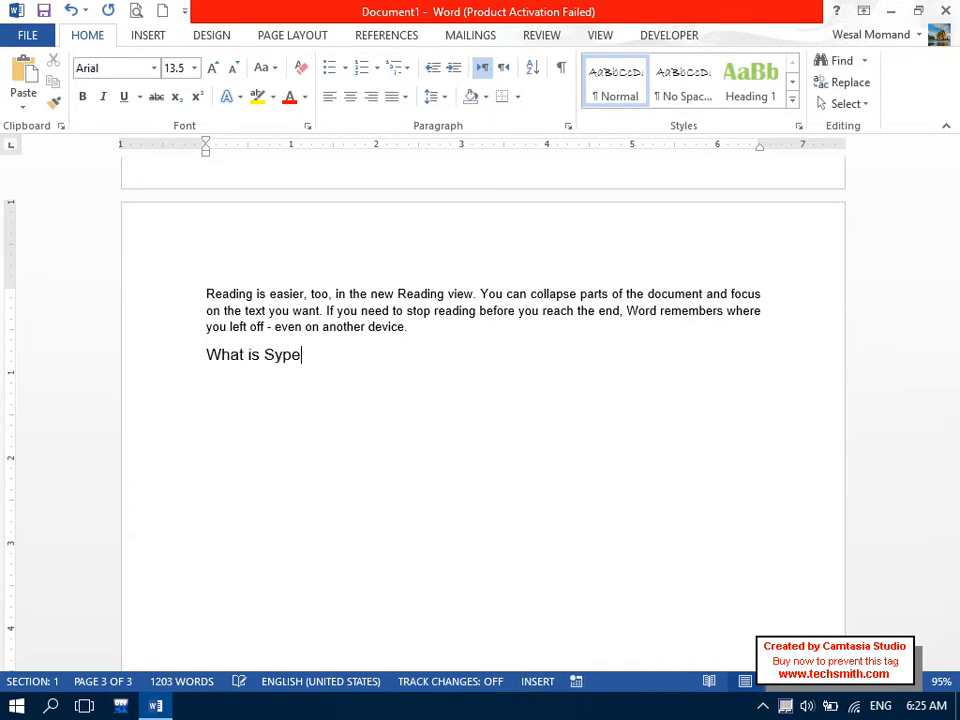
{"action": "type", "text": "per"}
{"action": "key", "text": "Caps_Lock"}
{"action": "type", "text": "CO"}
{"action": "key", "text": "Caps_Lock"}
{"action": "type", "text": "mputer?"}
{"action": "key", "text": "Return"}
{"action": "type", "text": "=rand()"}
{"action": "key", "text": "Return"}
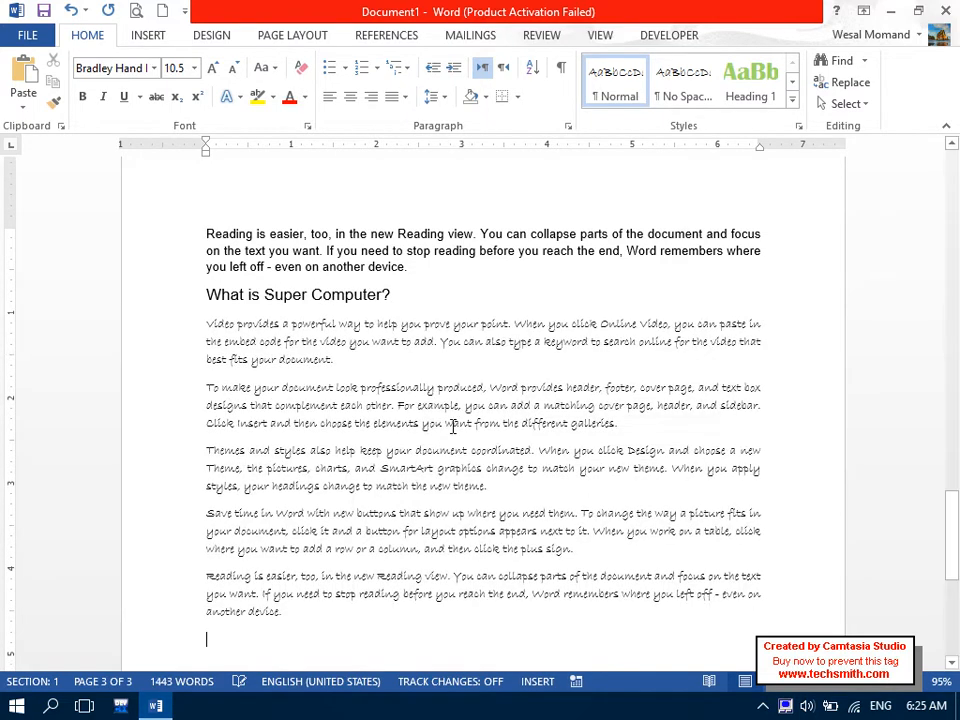
Make the What is Super Computer? heading bold with outline Level 3.
{"action": "left_click_drag", "start_coordinate": [390, 294], "coordinate": [214, 304]}
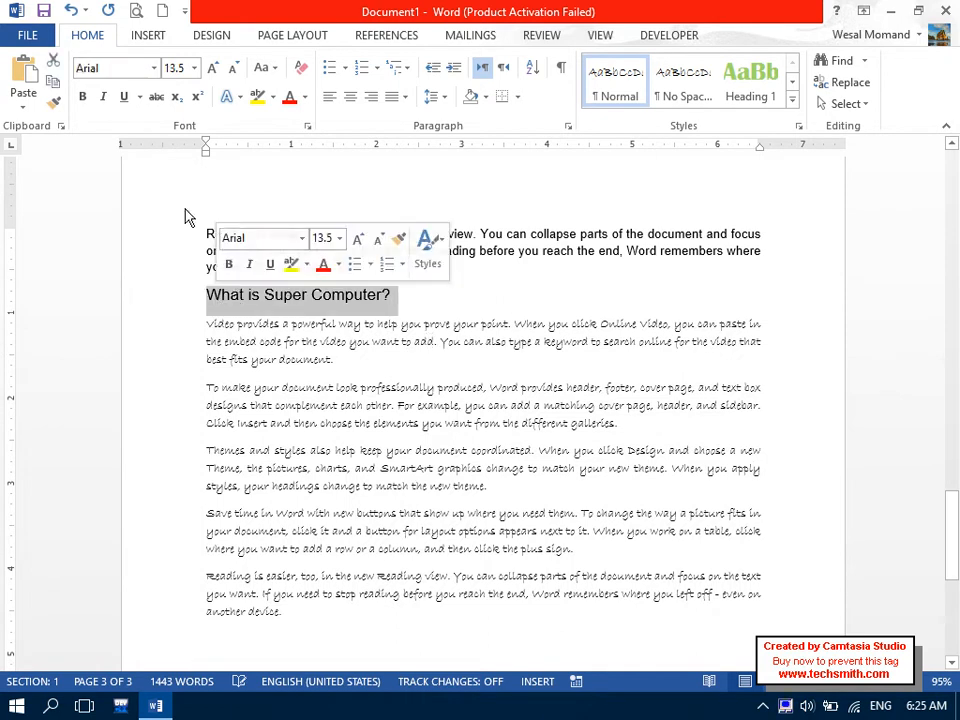
{"action": "left_click", "coordinate": [83, 97]}
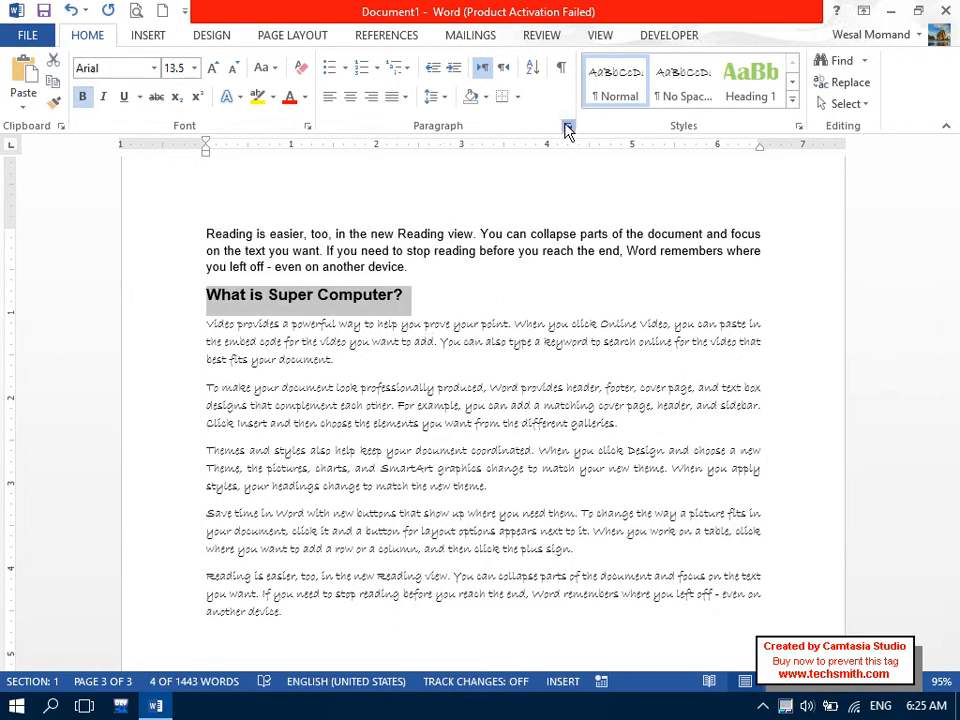
{"action": "left_click", "coordinate": [568, 126]}
{"action": "left_click", "coordinate": [418, 140]}
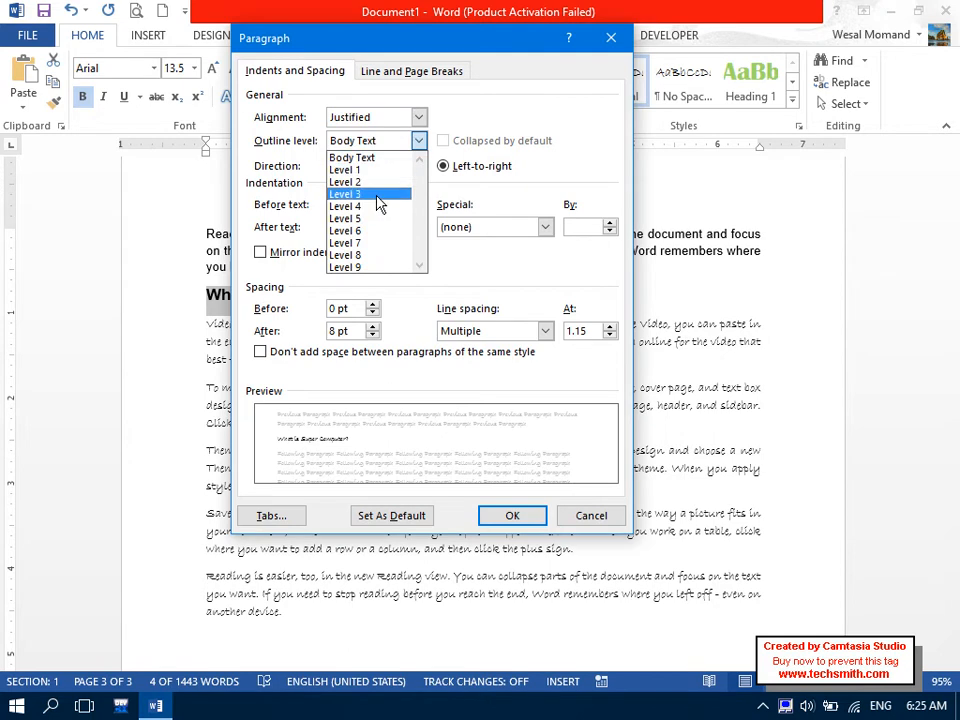
{"action": "left_click", "coordinate": [345, 189]}
{"action": "left_click", "coordinate": [500, 520]}
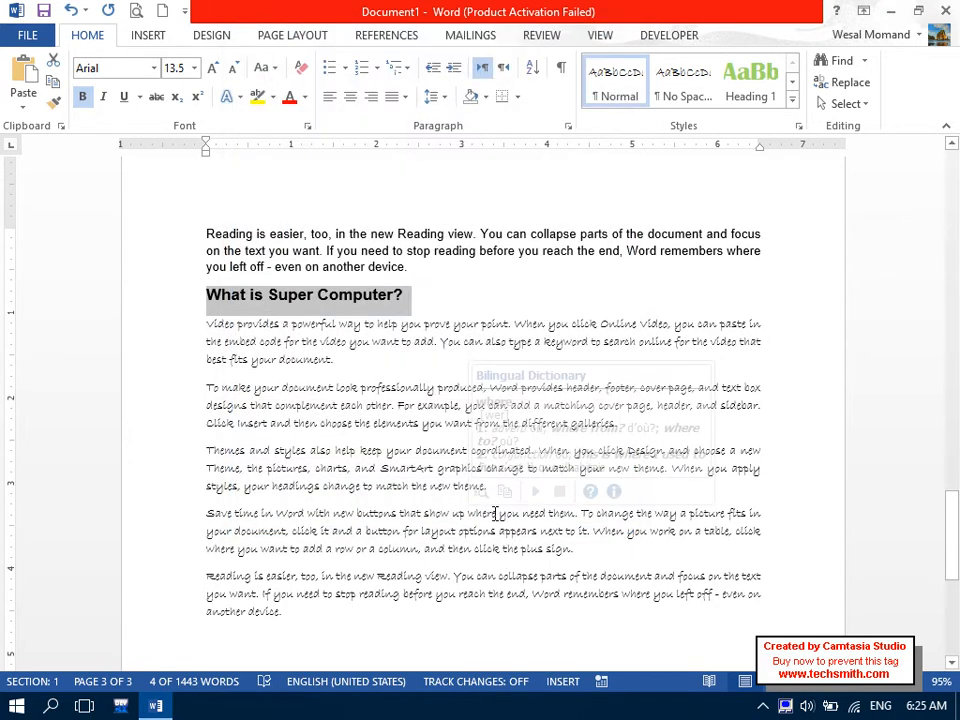
Set the five new sample paragraphs to the Arial font.
{"action": "left_click_drag", "start_coordinate": [332, 615], "coordinate": [154, 326]}
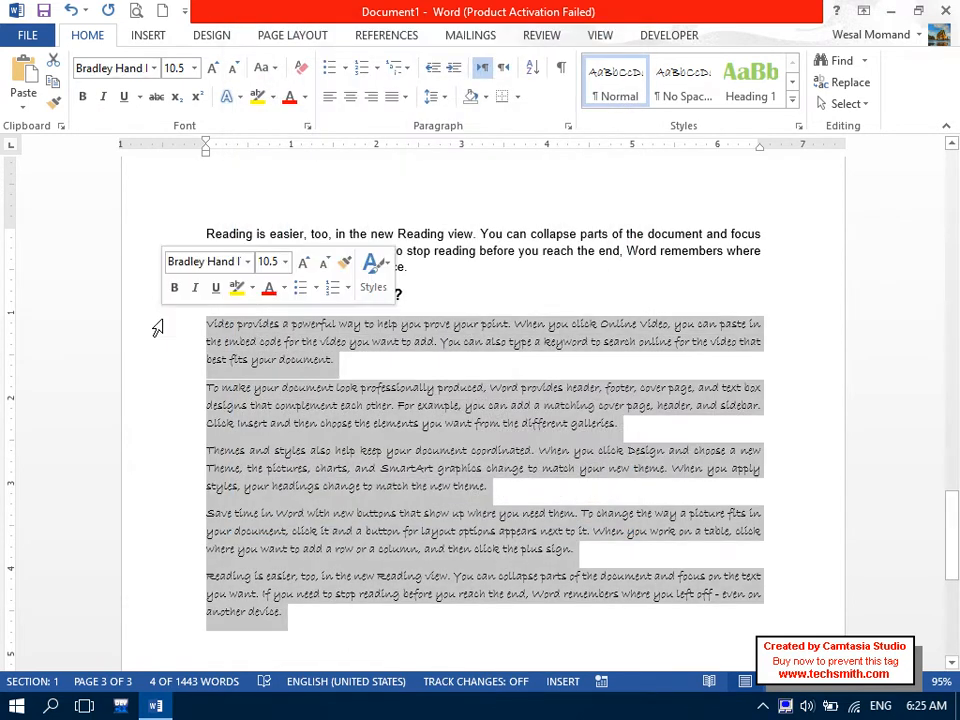
{"action": "left_click", "coordinate": [110, 68]}
{"action": "type", "text": "Ar"}
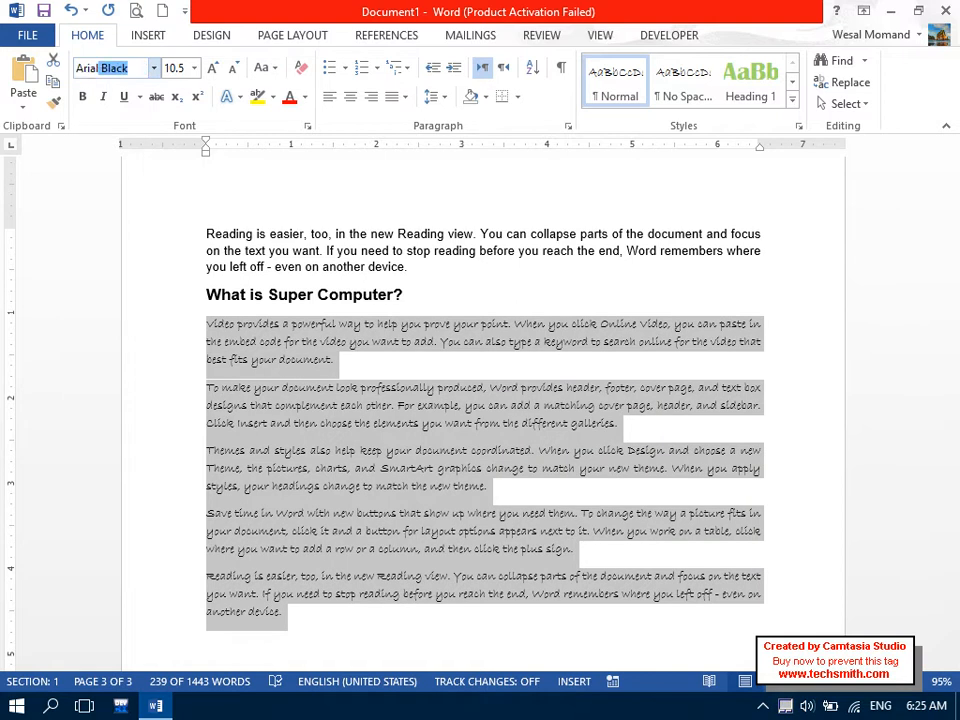
{"action": "key", "text": "Delete"}
{"action": "key", "text": "Return"}
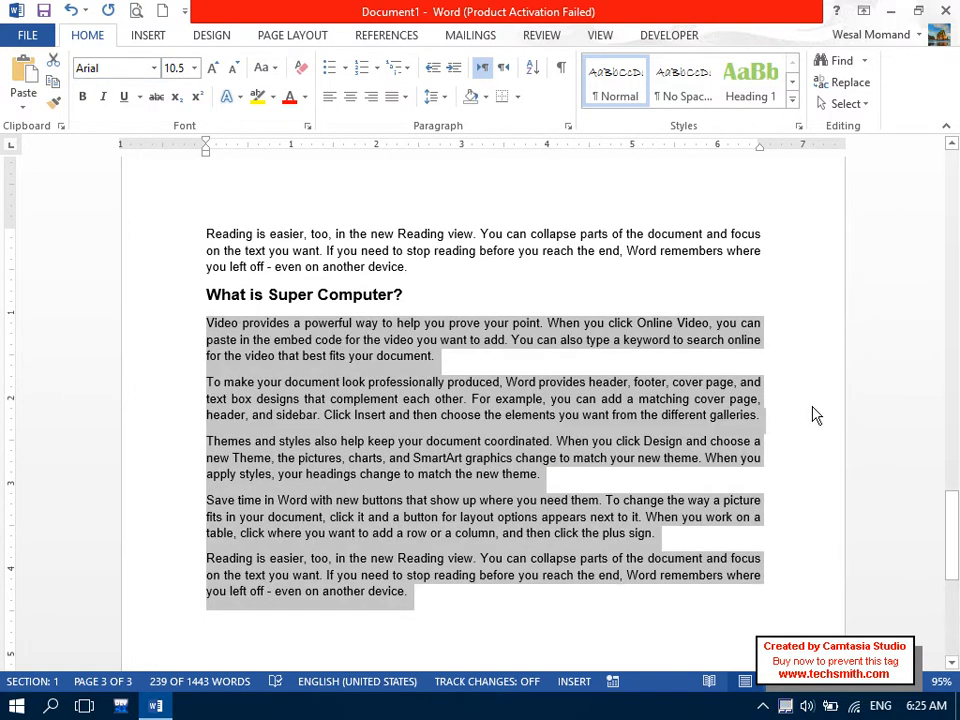
{"action": "left_click_drag", "start_coordinate": [955, 497], "coordinate": [952, 420]}
{"action": "left_click_drag", "start_coordinate": [370, 505], "coordinate": [225, 510]}
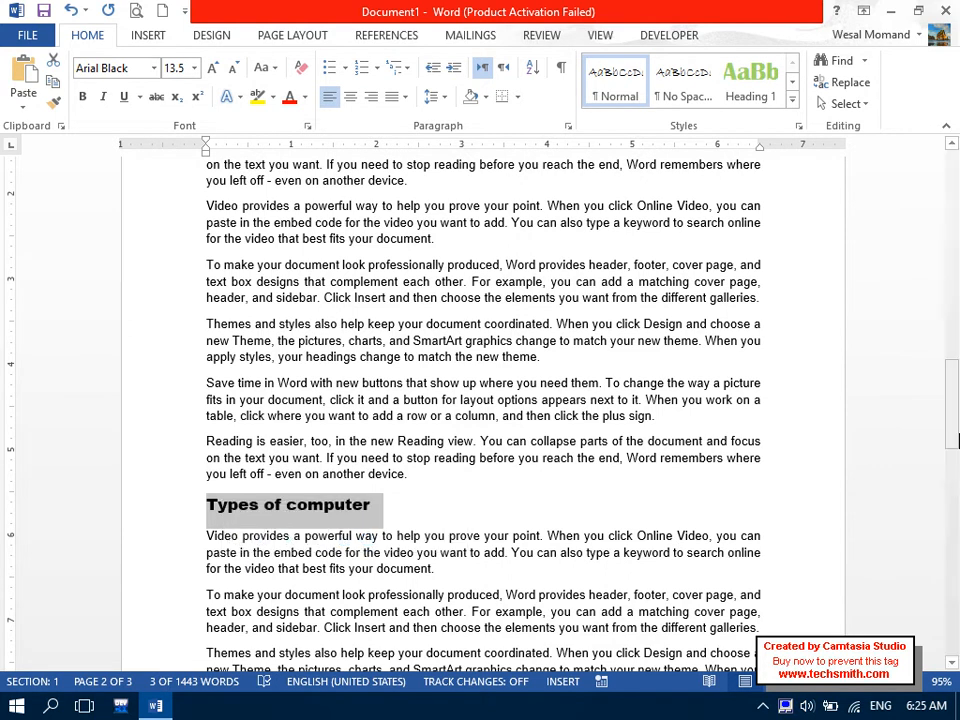
{"action": "left_click_drag", "start_coordinate": [955, 383], "coordinate": [955, 150]}
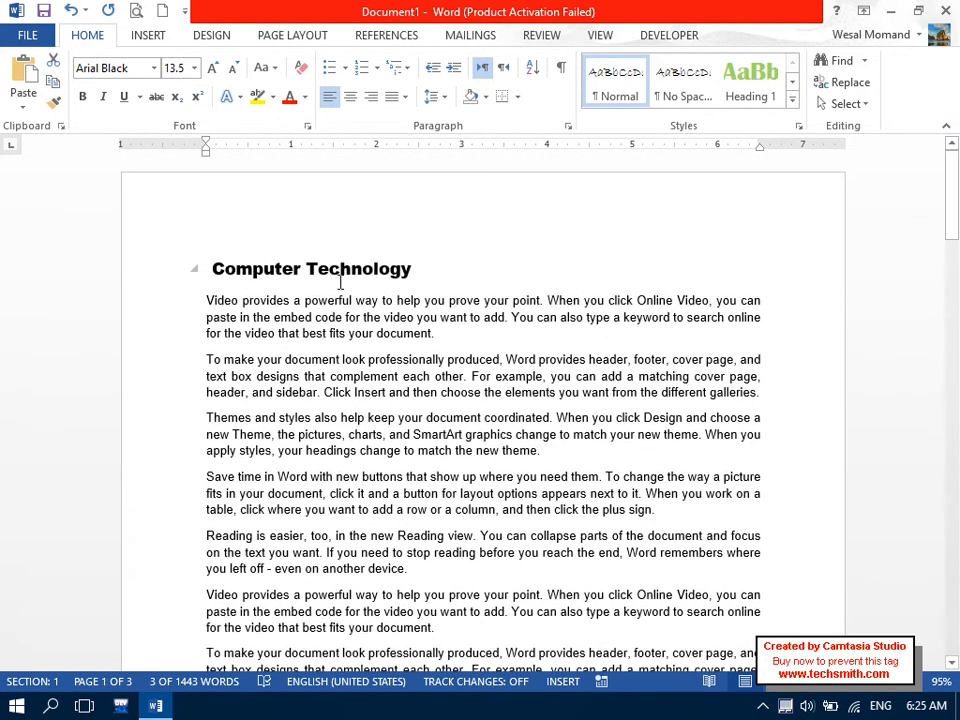
{"action": "left_click_drag", "start_coordinate": [955, 220], "coordinate": [955, 595]}
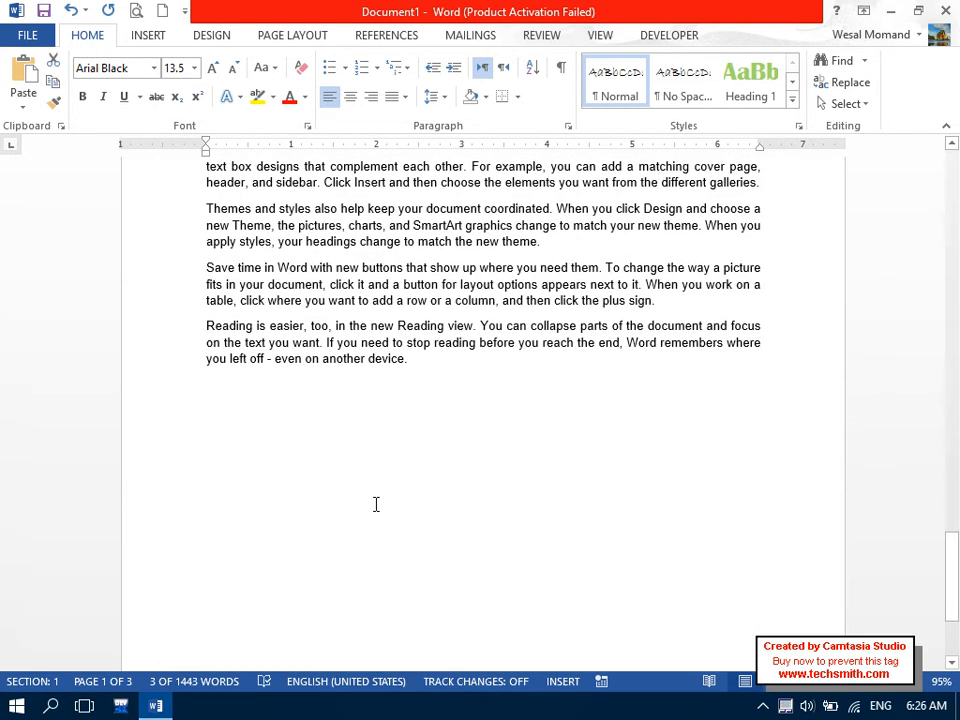
Type the heading 'What is Software?' and set its outline level to Level 1.
{"action": "left_click", "coordinate": [247, 405]}
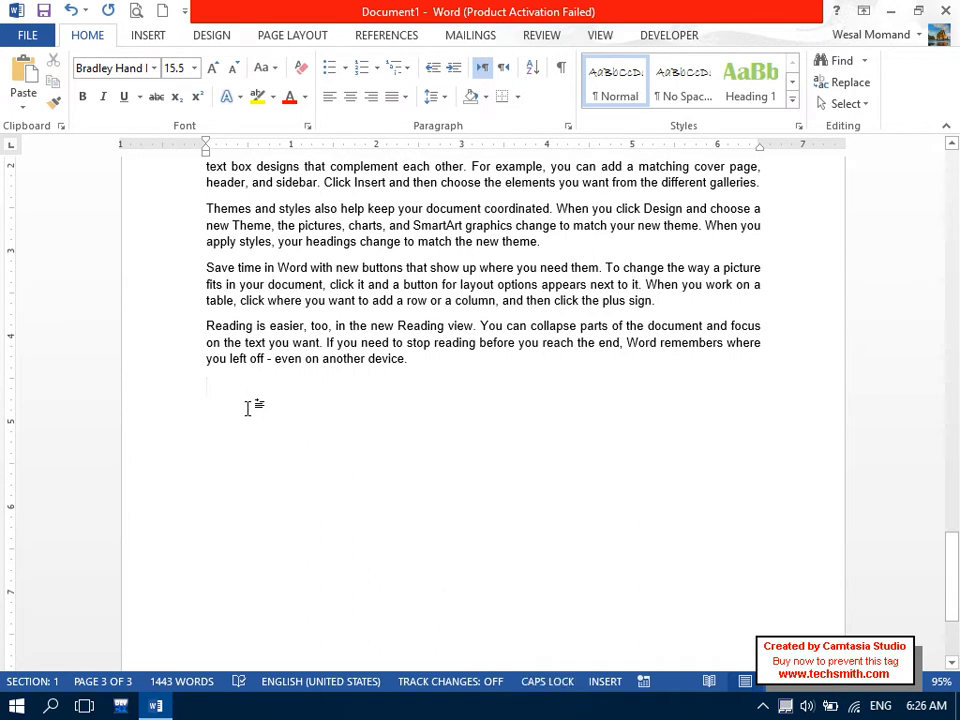
{"action": "type", "text": "What is Software?"}
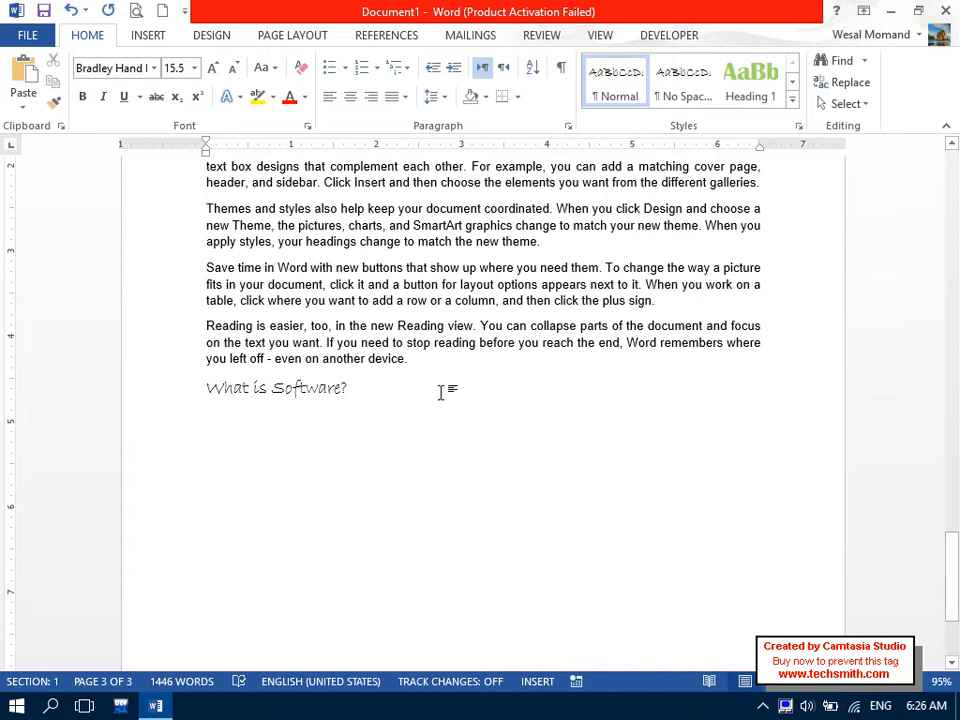
{"action": "left_click", "coordinate": [182, 392]}
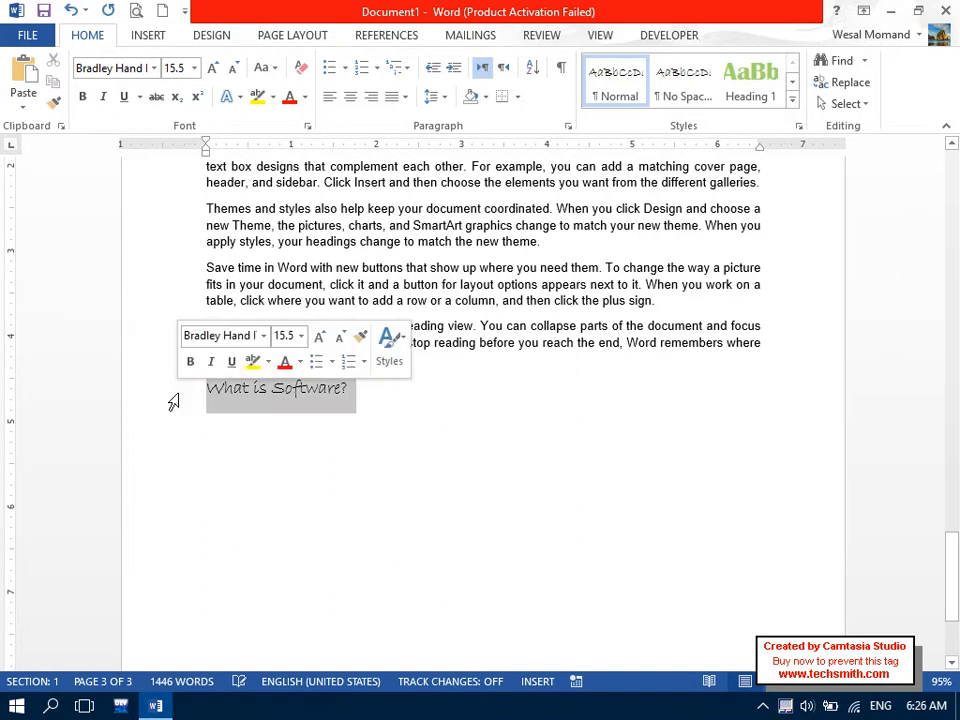
{"action": "left_click", "coordinate": [568, 127]}
{"action": "left_click", "coordinate": [418, 140]}
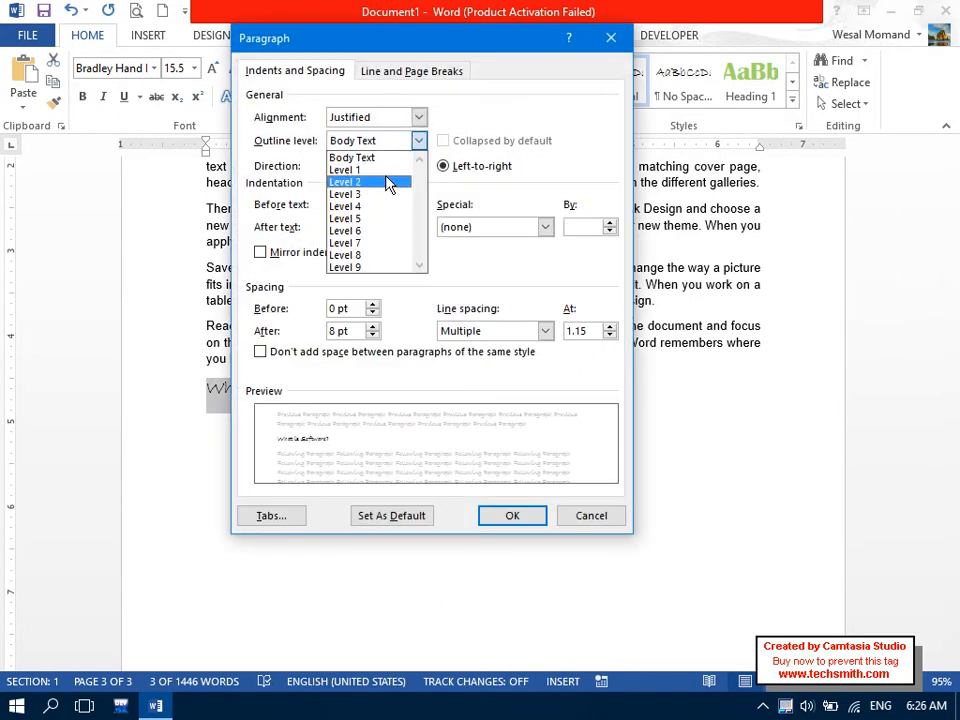
{"action": "left_click", "coordinate": [390, 180]}
{"action": "left_click", "coordinate": [420, 140]}
{"action": "left_click", "coordinate": [401, 182]}
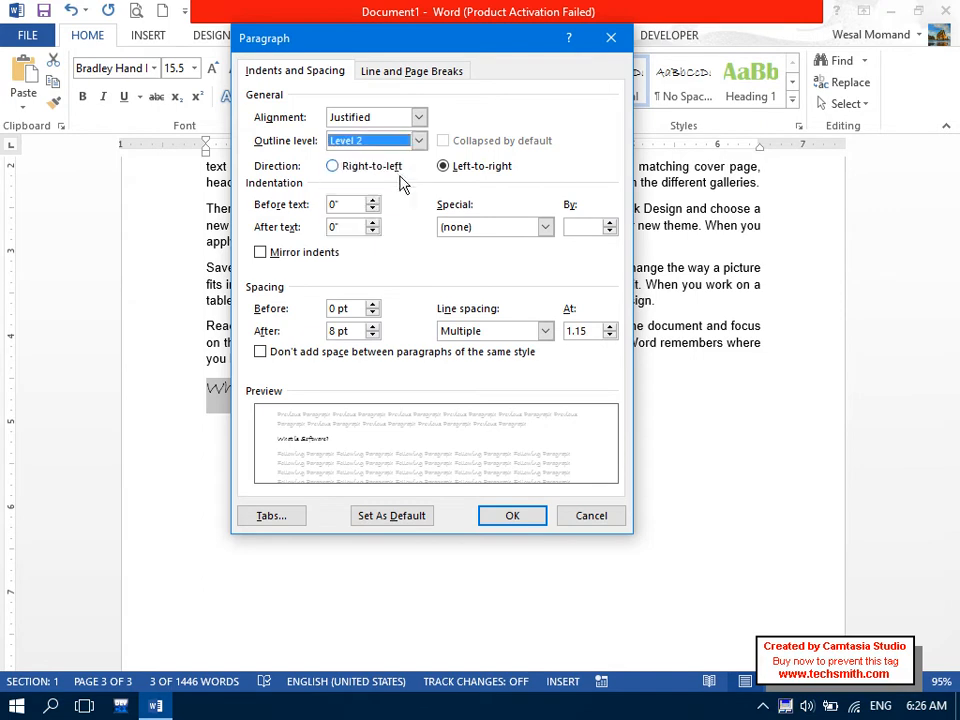
{"action": "left_click", "coordinate": [420, 140]}
{"action": "left_click", "coordinate": [360, 169]}
{"action": "left_click", "coordinate": [510, 516]}
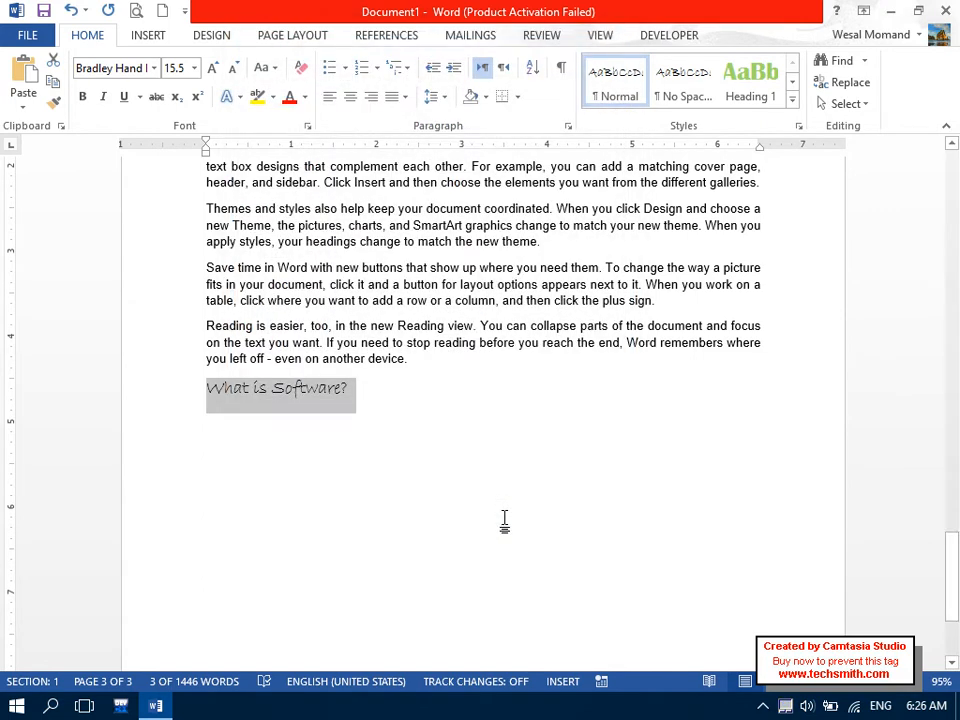
Set the What is Software? heading to Arial Black and add an empty line below it.
{"action": "left_click", "coordinate": [146, 67]}
{"action": "type", "text": "Ar"}
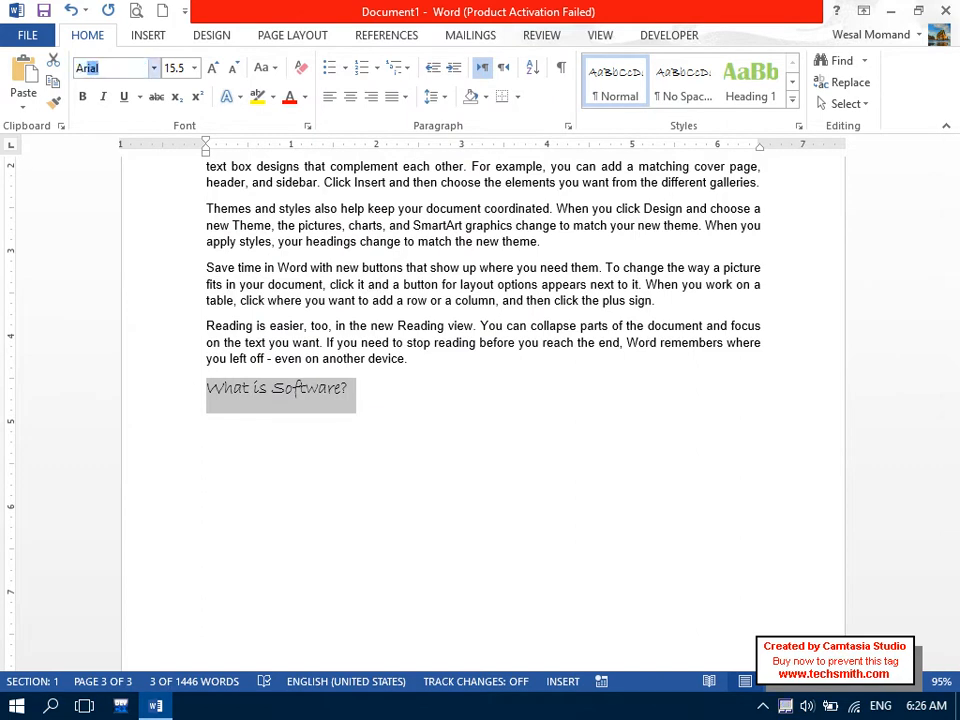
{"action": "type", "text": "ial"}
{"action": "key", "text": "Return"}
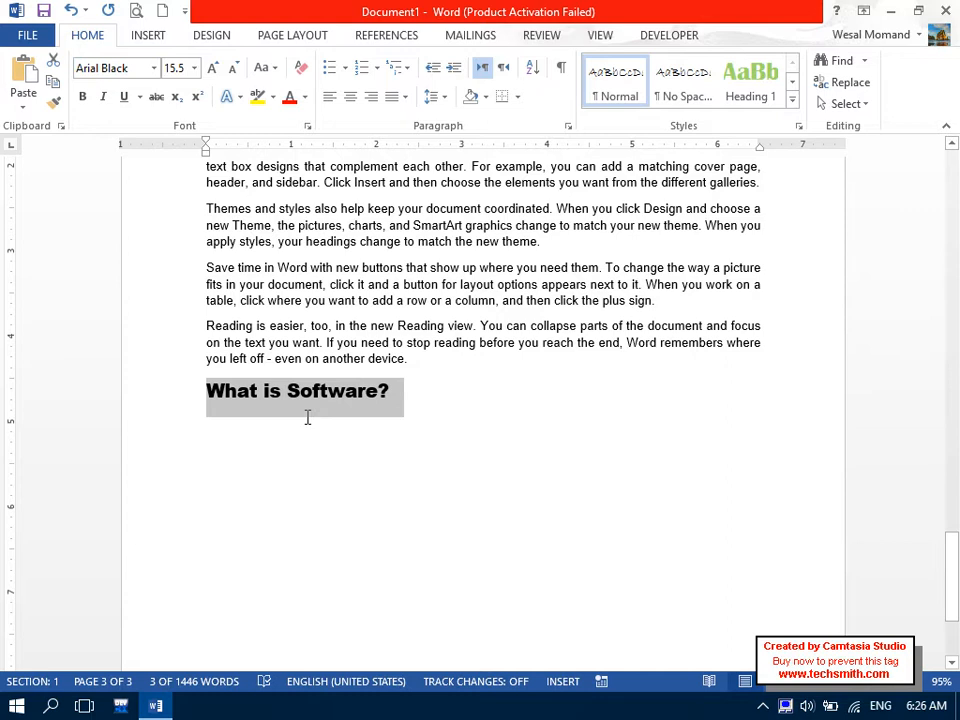
{"action": "left_click", "coordinate": [467, 429]}
{"action": "key", "text": "Return"}
{"action": "key", "text": "BackSpace"}
{"action": "key", "text": "Return"}
{"action": "key", "text": "BackSpace"}
{"action": "key", "text": "Return"}
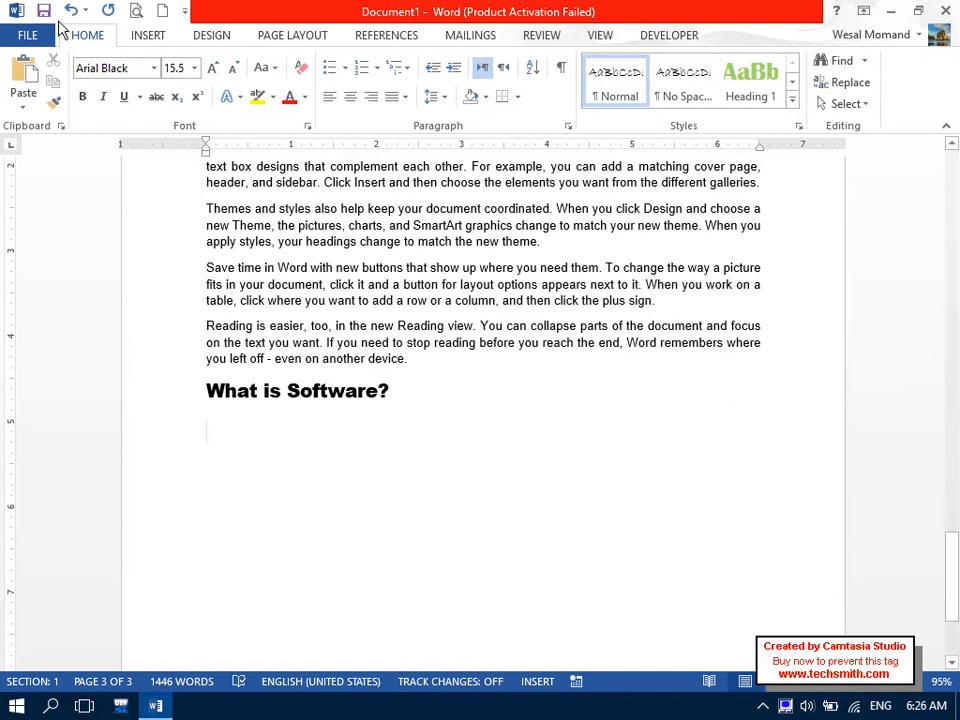
Set the new line to Arial at Body Text outline level, reset formatting, and insert a page break.
{"action": "left_click", "coordinate": [129, 67]}
{"action": "type", "text": "Arial"}
{"action": "key", "text": "BackSpace"}
{"action": "key", "text": "Return"}
{"action": "left_click", "coordinate": [568, 126]}
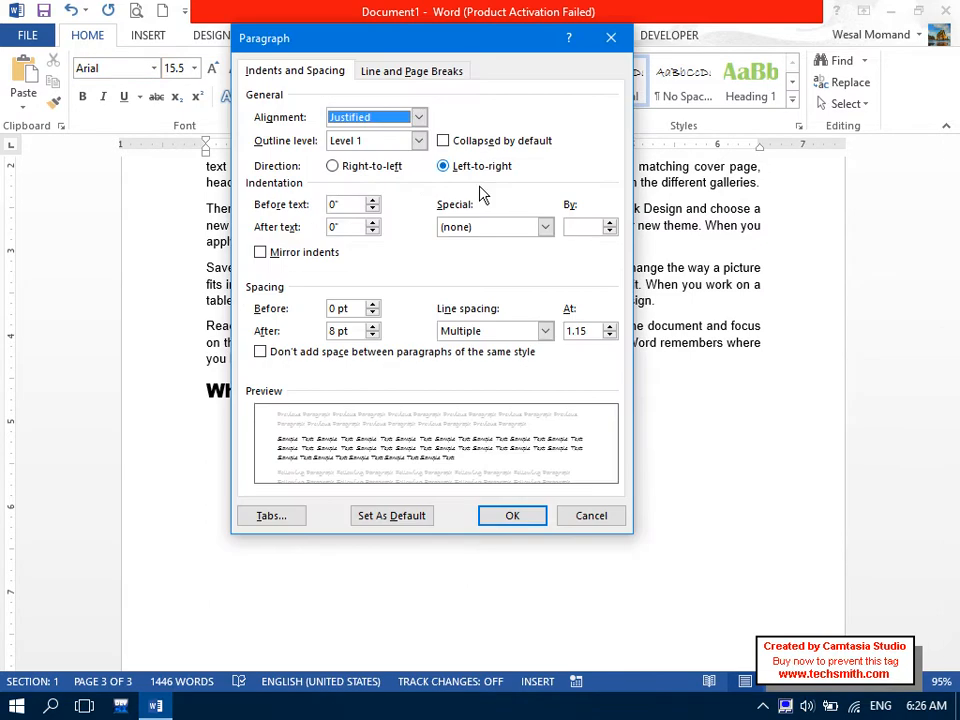
{"action": "left_click", "coordinate": [392, 141]}
{"action": "left_click", "coordinate": [386, 156]}
{"action": "left_click", "coordinate": [500, 514]}
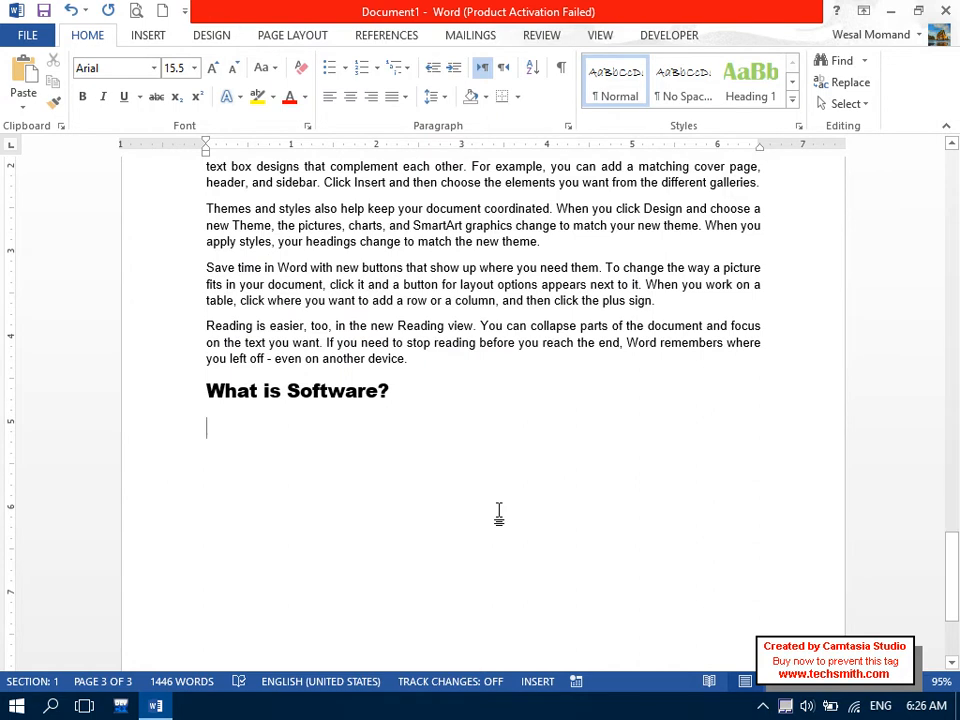
{"action": "key", "text": "ctrl+space"}
{"action": "key", "text": "ctrl+Return"}
Generate five sample paragraphs with =rand() on the line below the What is Software? heading.
{"action": "left_click_drag", "start_coordinate": [952, 600], "coordinate": [952, 462]}
{"action": "left_click", "coordinate": [229, 403]}
{"action": "type", "text": "=rand"}
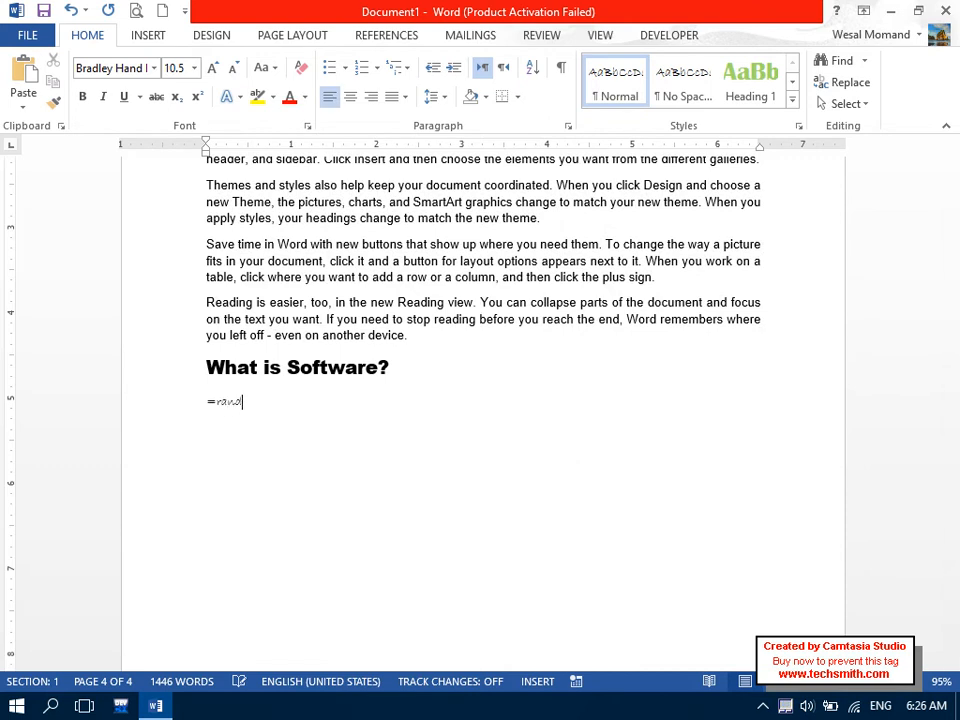
{"action": "type", "text": "()"}
{"action": "key", "text": "Return"}
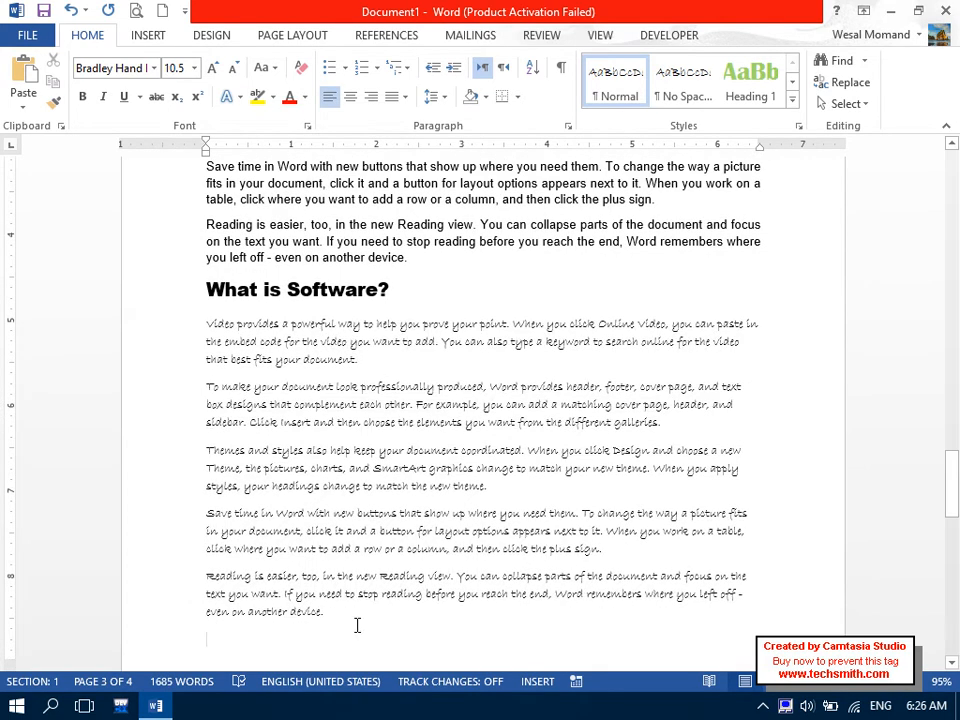
Format the five sample paragraphs in Arial and justify them.
{"action": "left_click_drag", "start_coordinate": [367, 607], "coordinate": [184, 317]}
{"action": "left_click", "coordinate": [121, 68]}
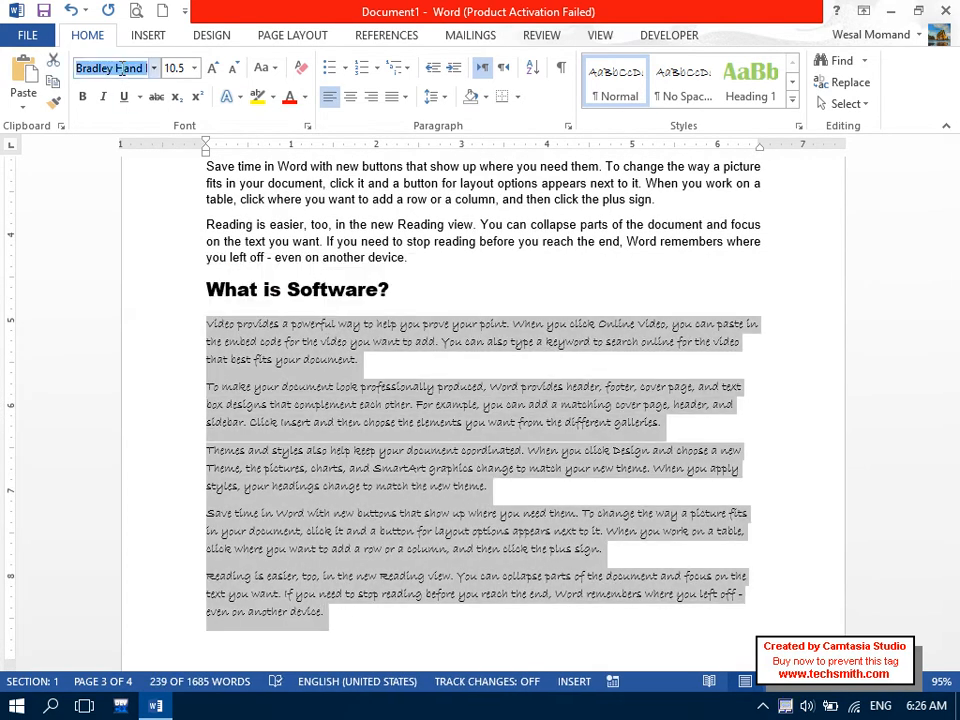
{"action": "type", "text": "Arial"}
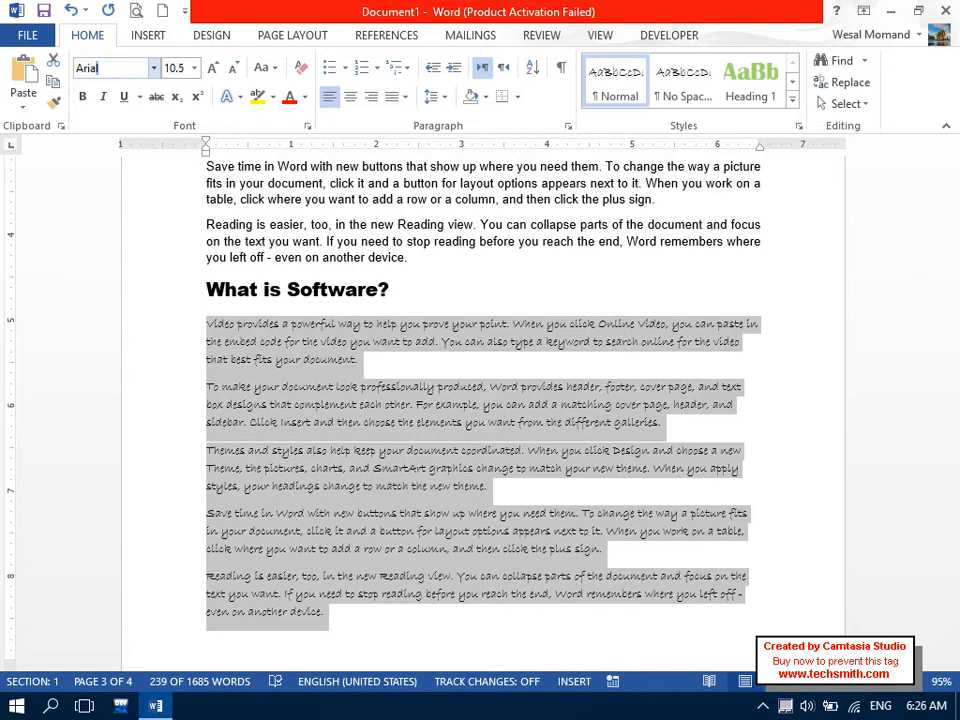
{"action": "key", "text": "Return"}
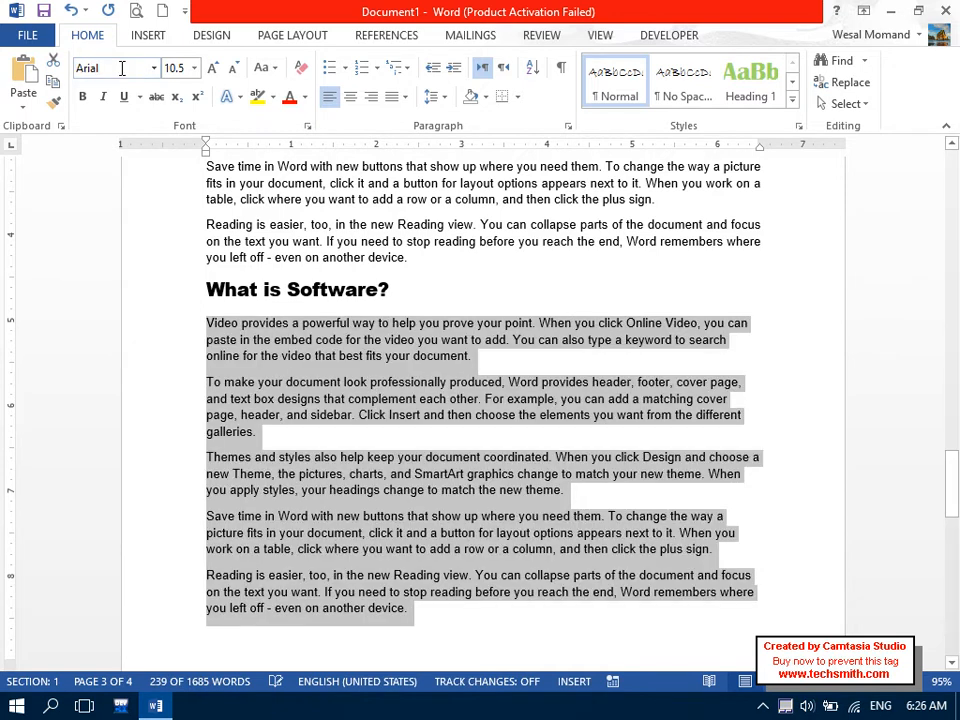
{"action": "left_click", "coordinate": [567, 126]}
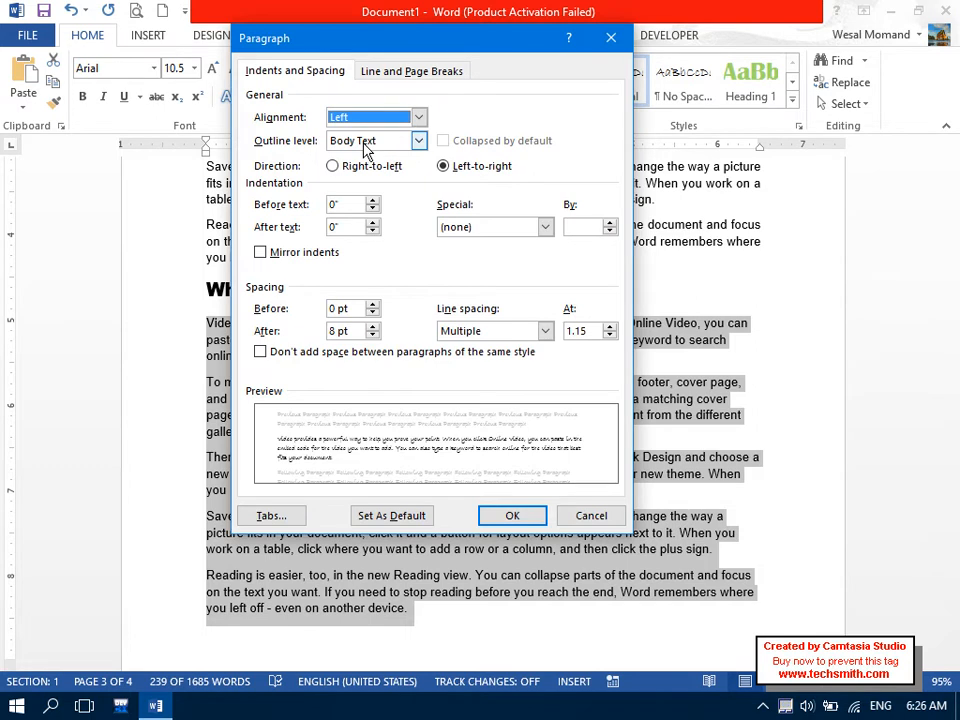
{"action": "left_click", "coordinate": [589, 515]}
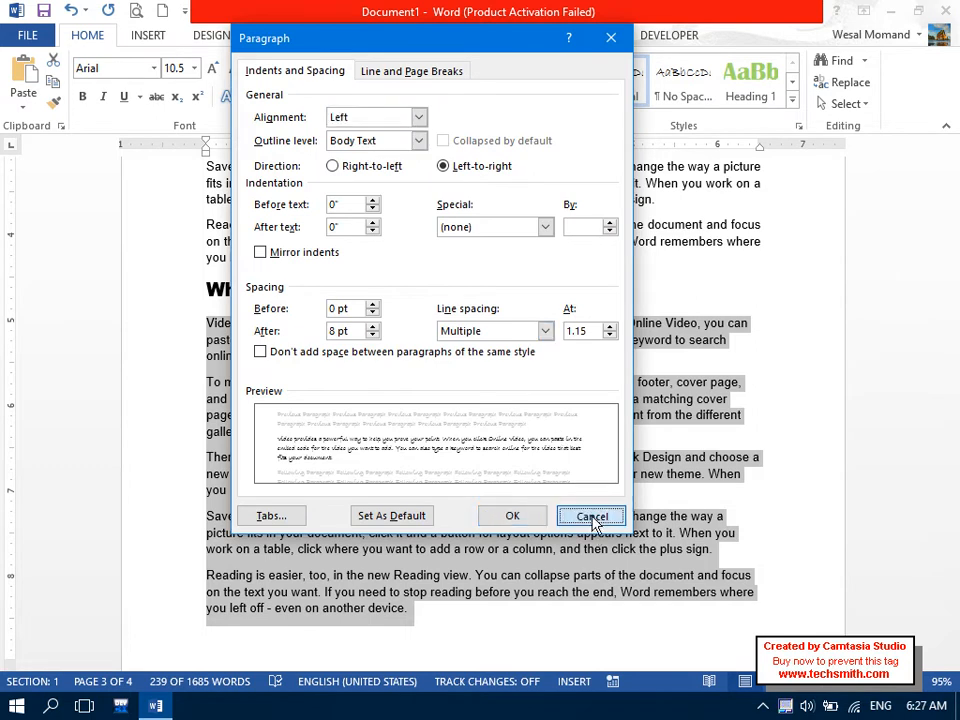
{"action": "left_click", "coordinate": [435, 96]}
{"action": "left_click", "coordinate": [405, 96]}
{"action": "left_click", "coordinate": [426, 120]}
{"action": "left_click", "coordinate": [414, 296]}
{"action": "left_click_drag", "start_coordinate": [953, 482], "coordinate": [955, 190]}
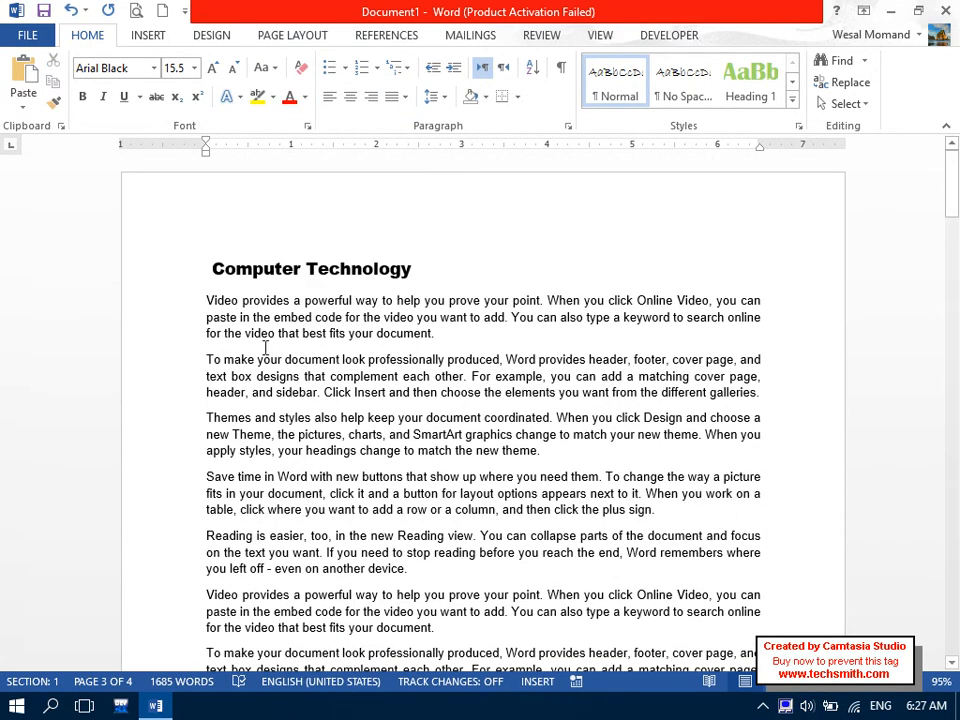
Insert a page break before Computer Technology so page 1 is left blank.
{"action": "left_click", "coordinate": [196, 268]}
{"action": "left_click", "coordinate": [195, 269]}
{"action": "key", "text": "ctrl+Return"}
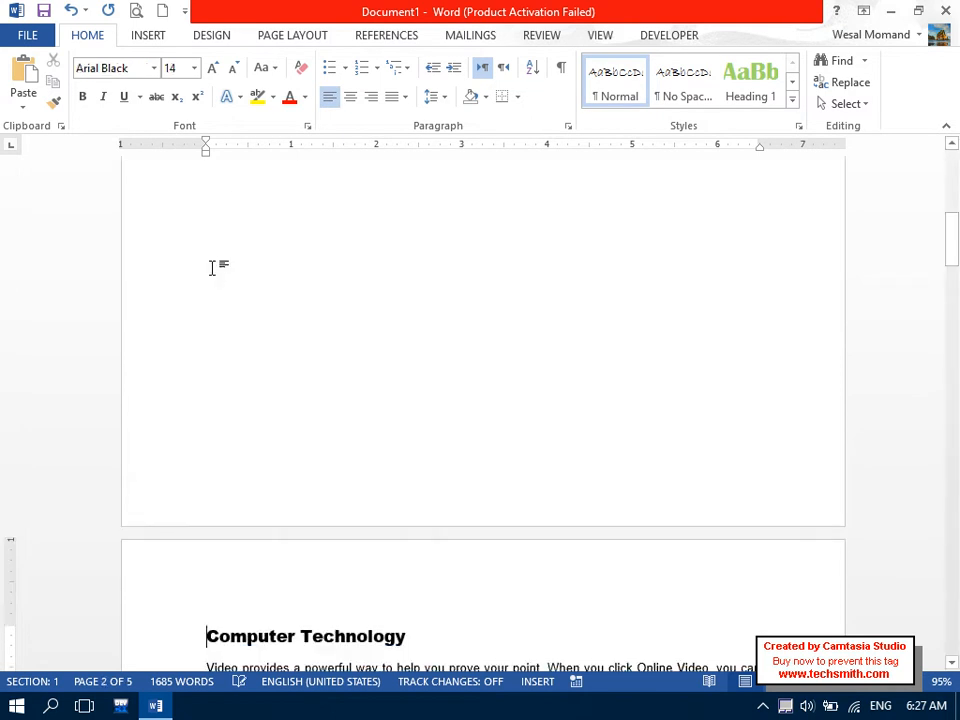
{"action": "left_click_drag", "start_coordinate": [954, 242], "coordinate": [947, 131]}
{"action": "key", "text": "ctrl+z"}
{"action": "key", "text": "ctrl+z"}
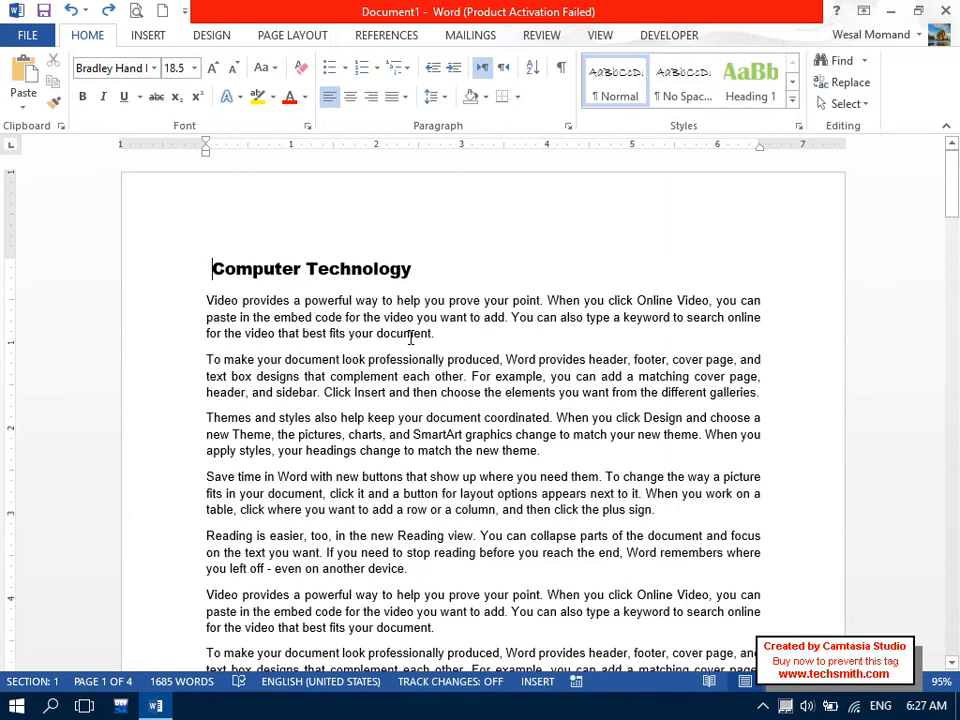
{"action": "key", "text": "ctrl+y"}
{"action": "left_click_drag", "start_coordinate": [951, 240], "coordinate": [952, 137]}
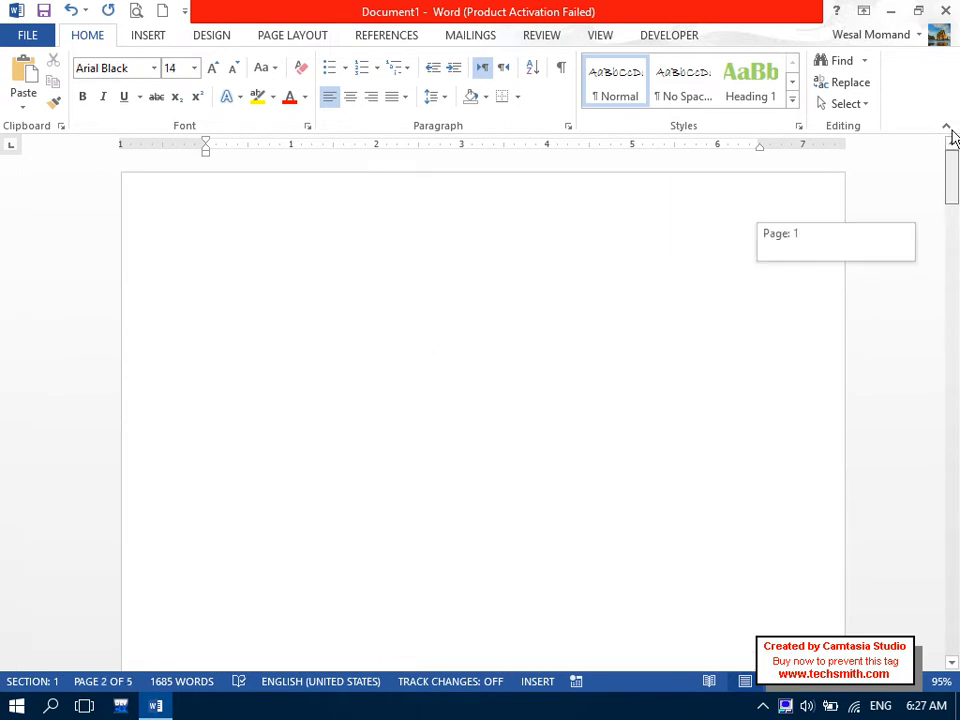
Insert Automatic Table 1 from References > Table of Contents on blank page 1.
{"action": "left_click", "coordinate": [291, 222]}
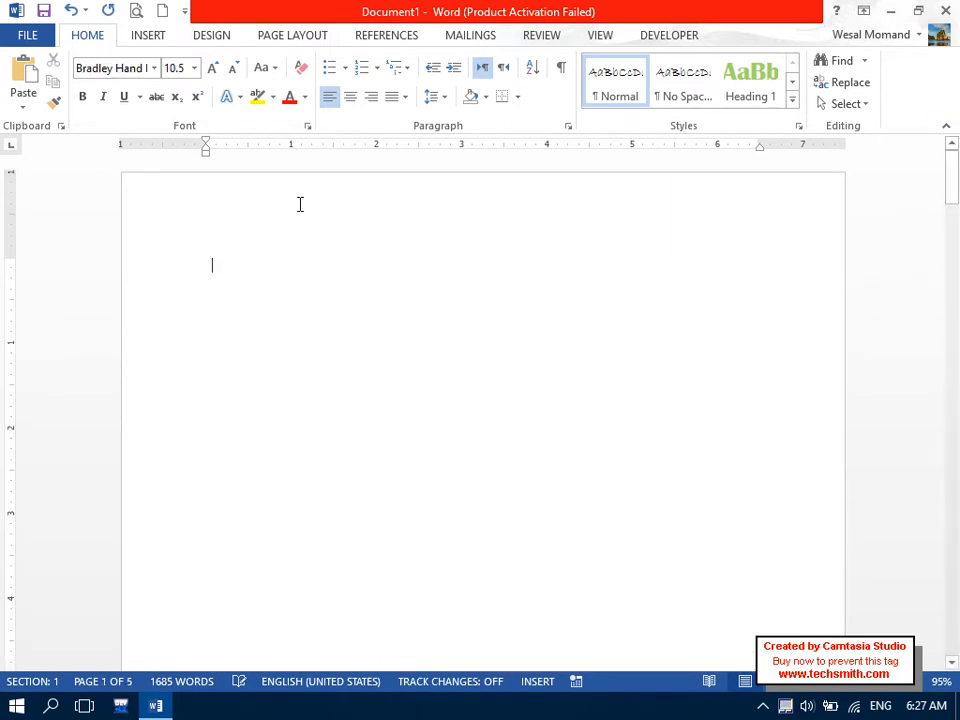
{"action": "left_click", "coordinate": [384, 36]}
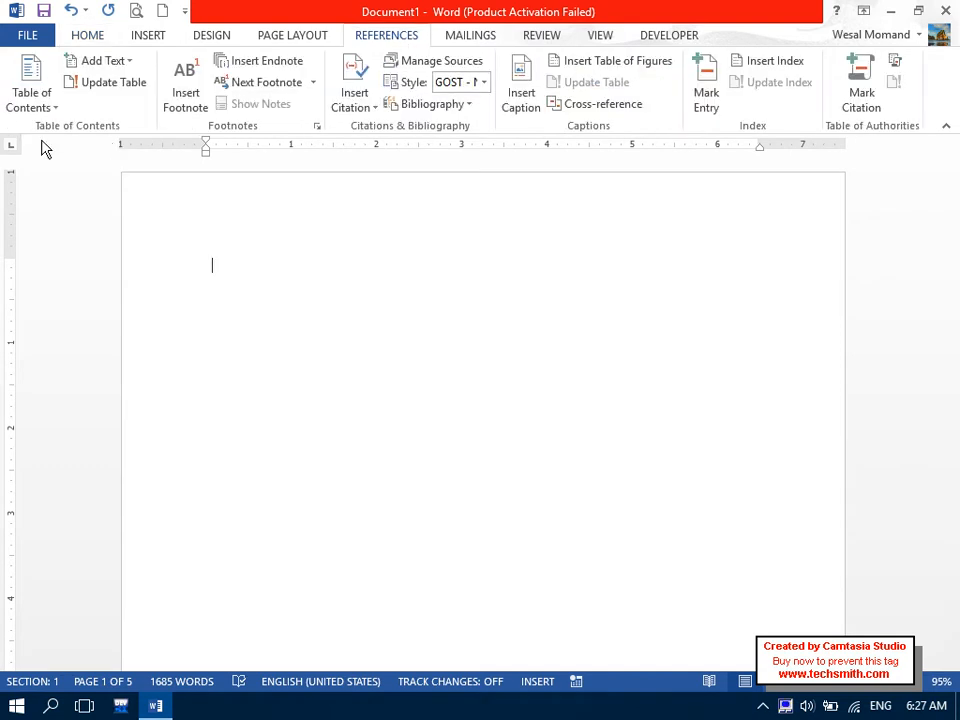
{"action": "left_click", "coordinate": [12, 105]}
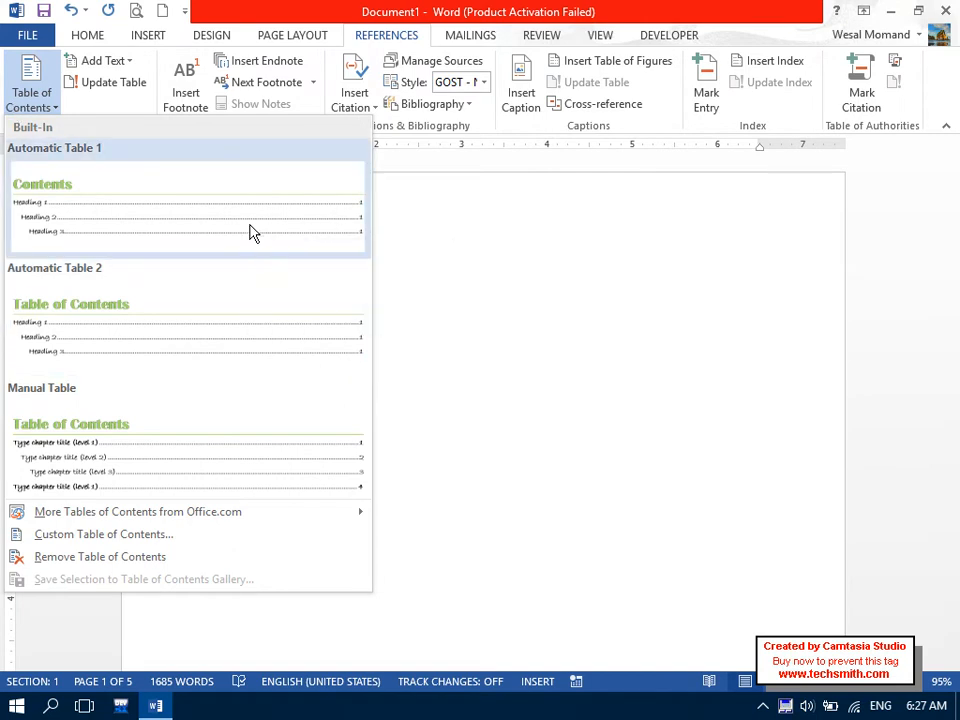
{"action": "left_click", "coordinate": [172, 240]}
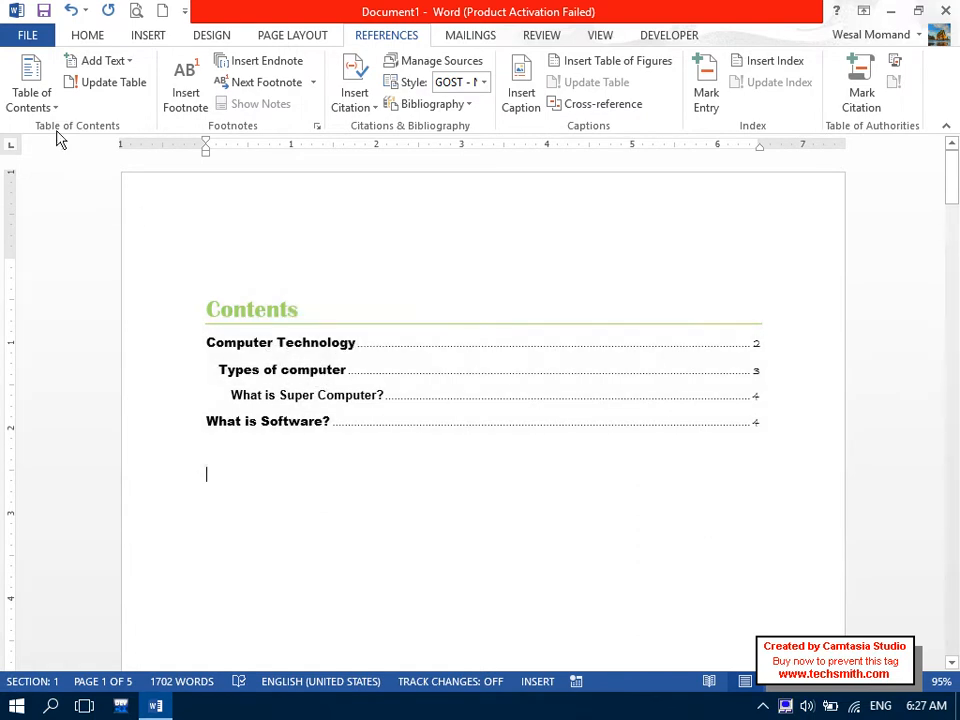
{"action": "left_click", "coordinate": [33, 100]}
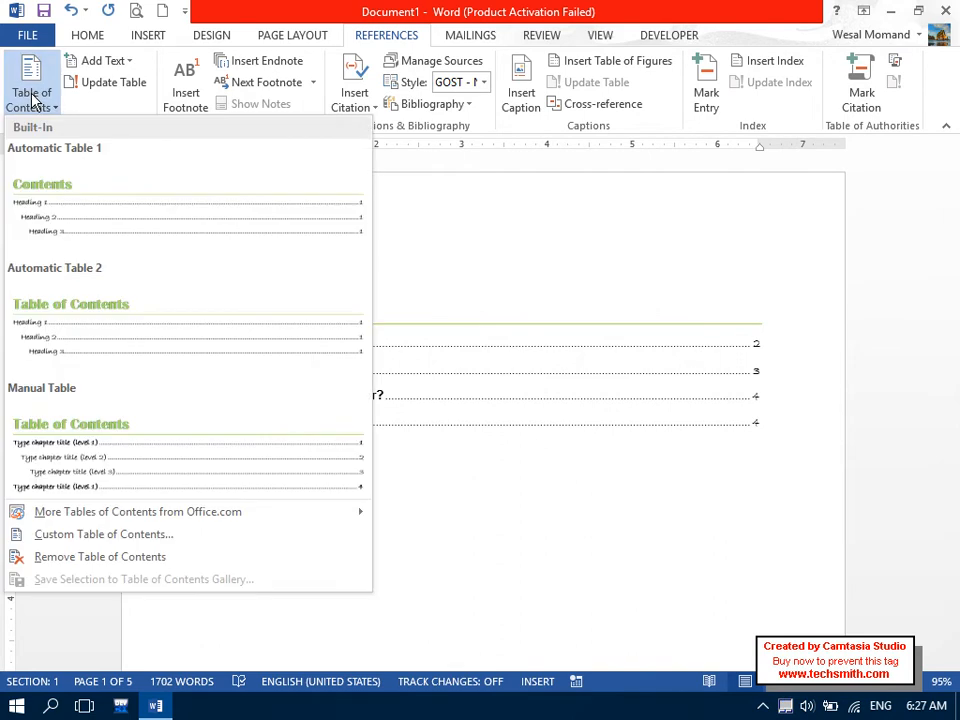
{"action": "left_click", "coordinate": [33, 100]}
{"action": "left_click", "coordinate": [84, 35]}
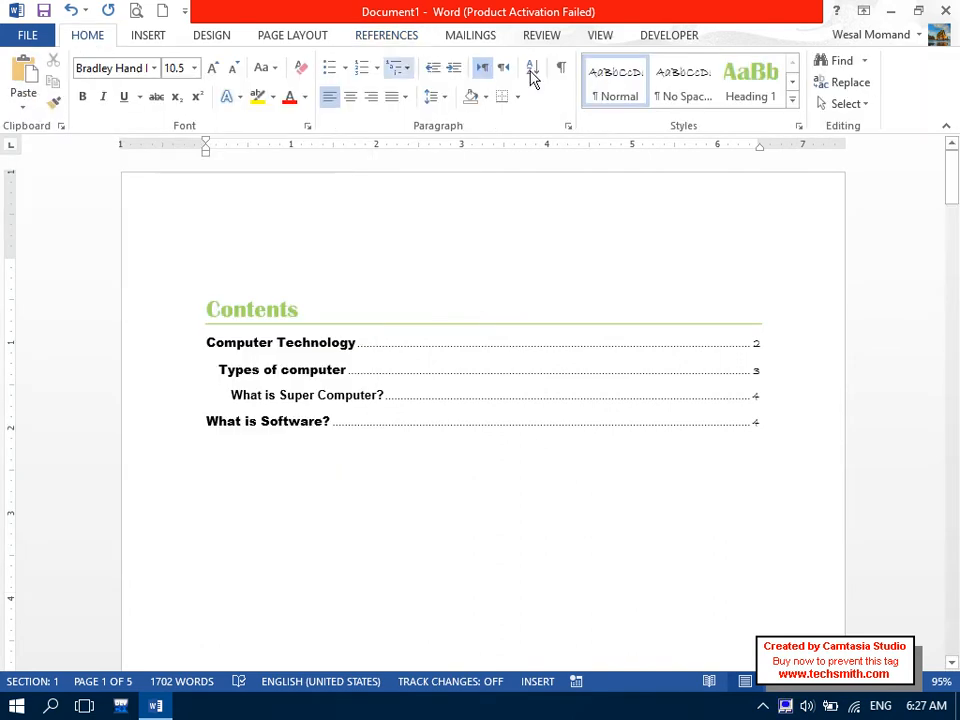
Cancel out of the Paragraph dialog and highlight the 'Contents' title text.
{"action": "left_click", "coordinate": [568, 127]}
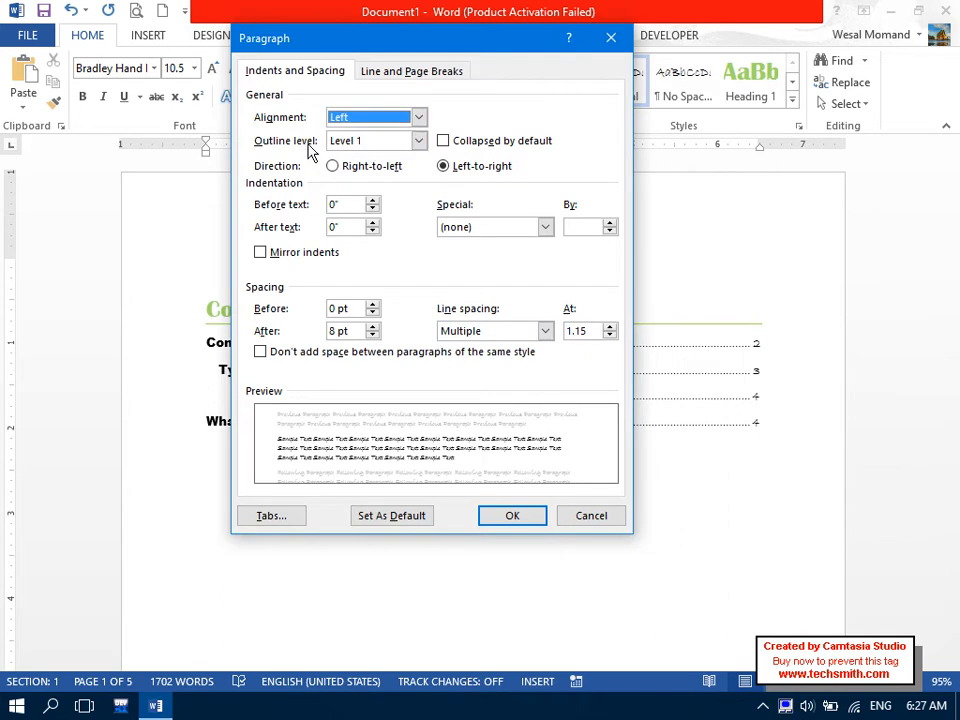
{"action": "left_click", "coordinate": [591, 518]}
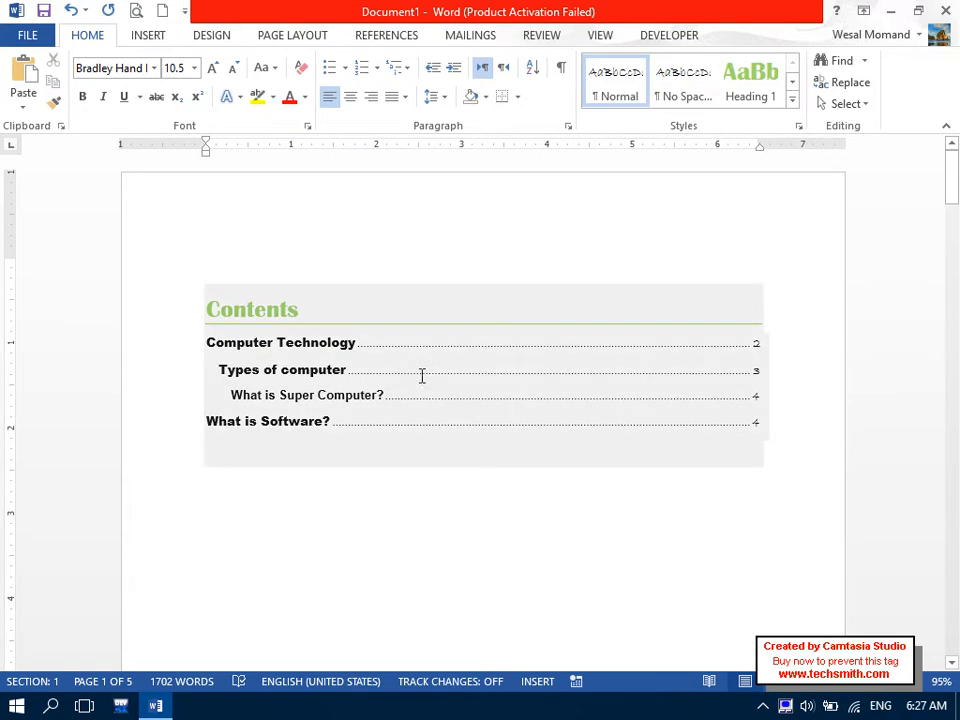
{"action": "left_click_drag", "start_coordinate": [309, 313], "coordinate": [210, 313]}
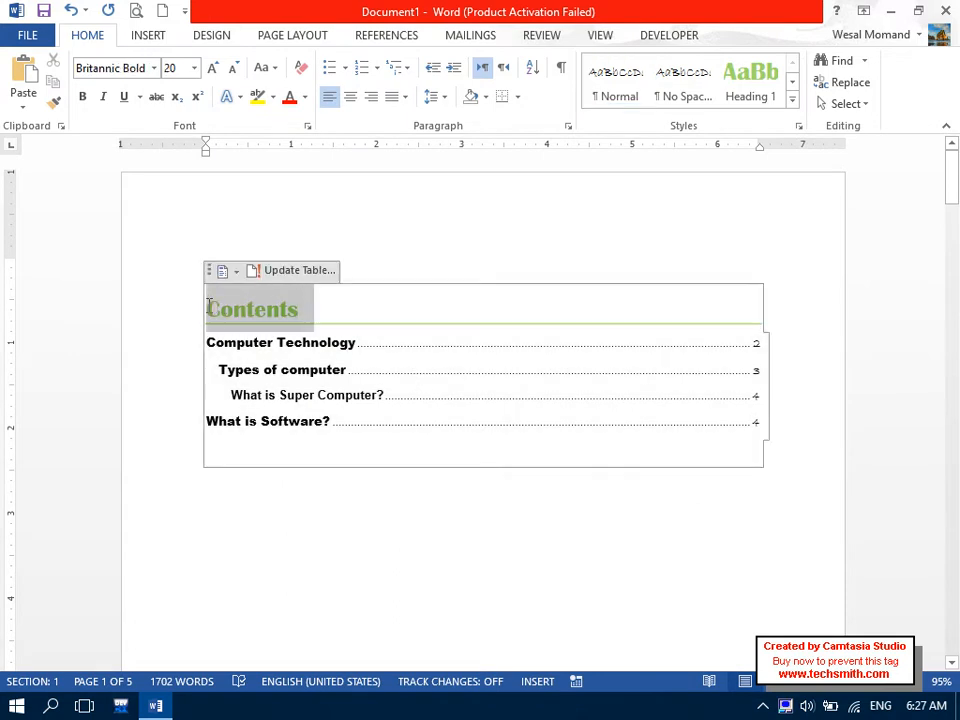
Rename the title to 'Table of Contents' and follow its What is Super Computer? entry to page 4.
{"action": "type", "text": "Table of "}
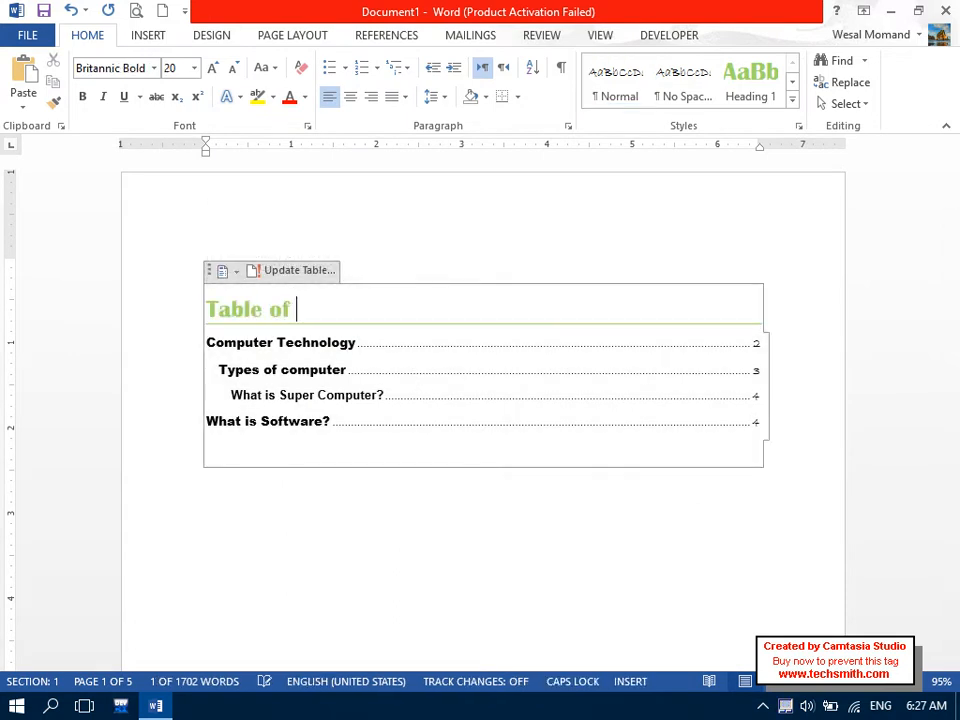
{"action": "type", "text": "Contents"}
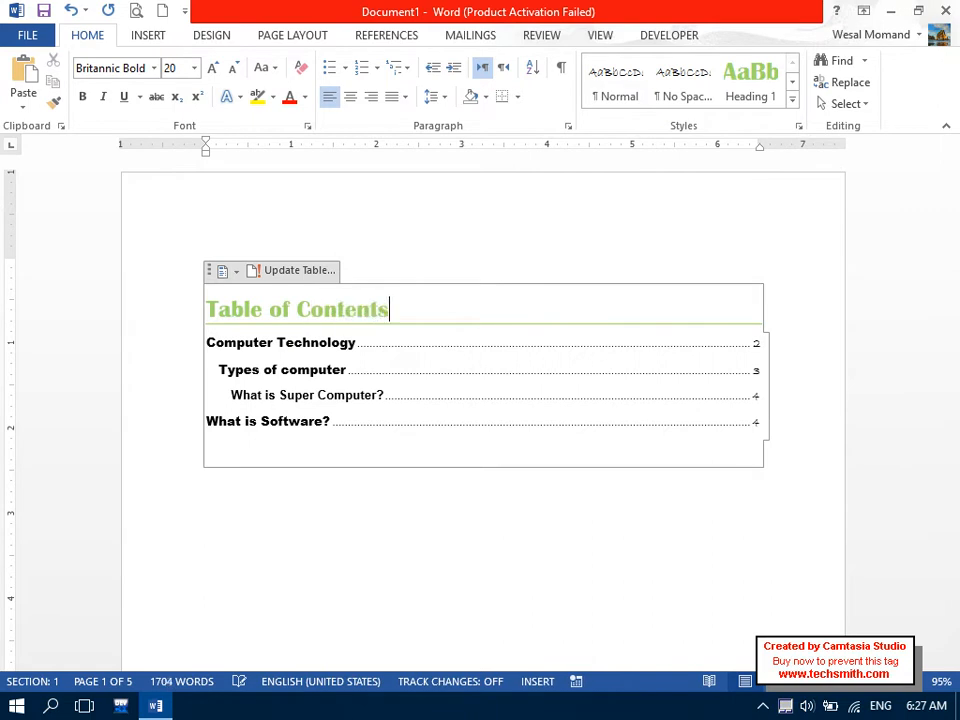
{"action": "left_click", "coordinate": [251, 510]}
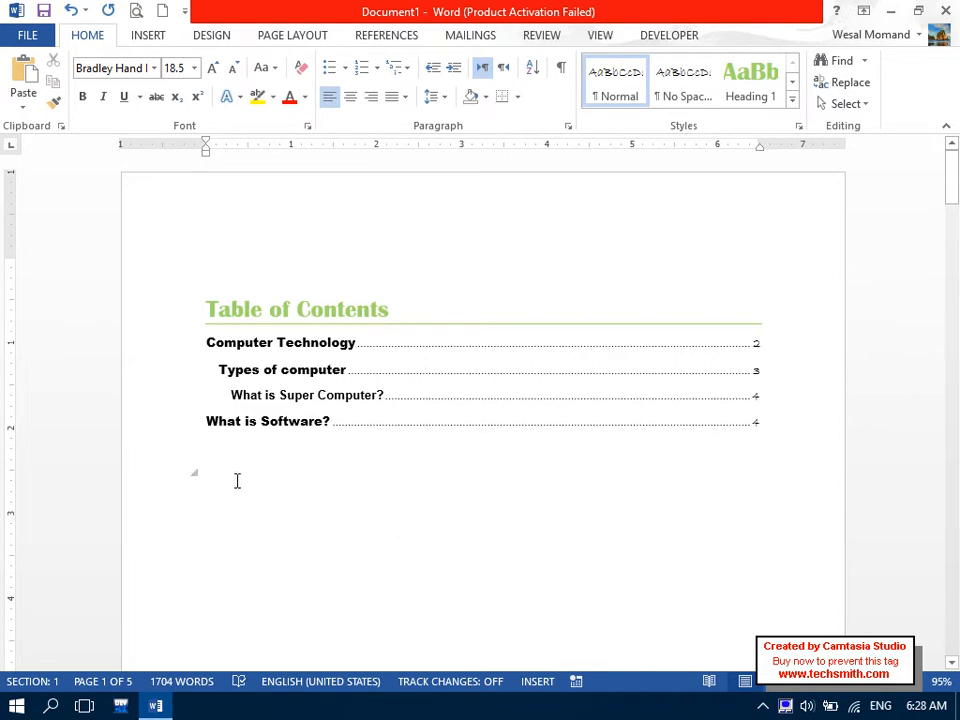
{"action": "left_click", "coordinate": [214, 478]}
{"action": "left_click", "coordinate": [212, 456]}
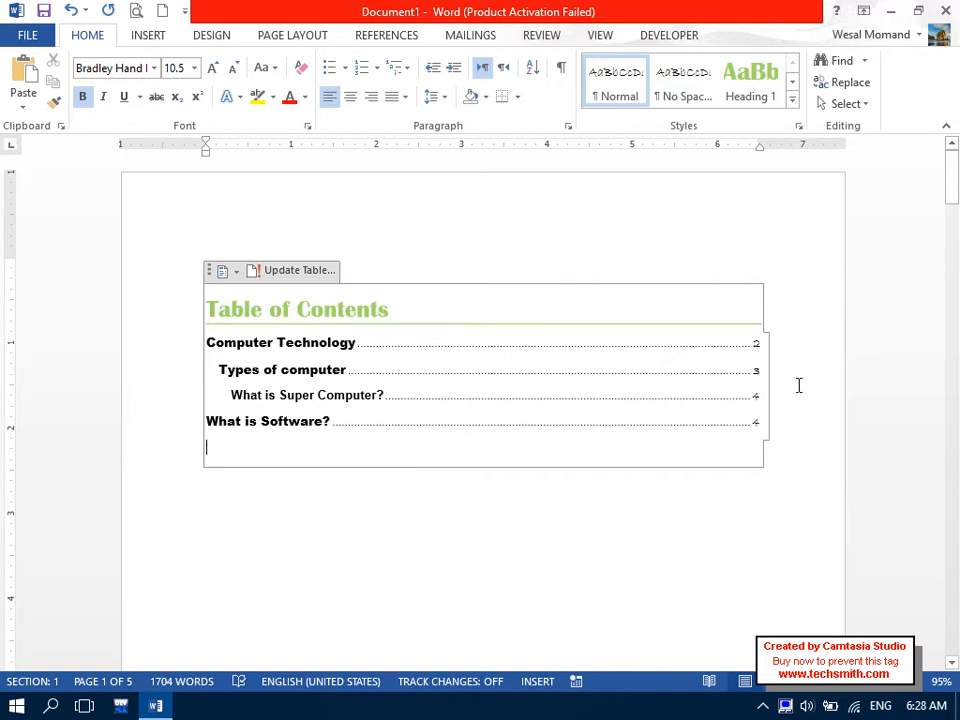
{"action": "left_click", "coordinate": [628, 400], "text": "ctrl"}
Type the 'What is Hardware?' heading on blank page 5.
{"action": "scroll", "coordinate": [629, 398], "scroll_direction": "down", "scroll_amount": 1}
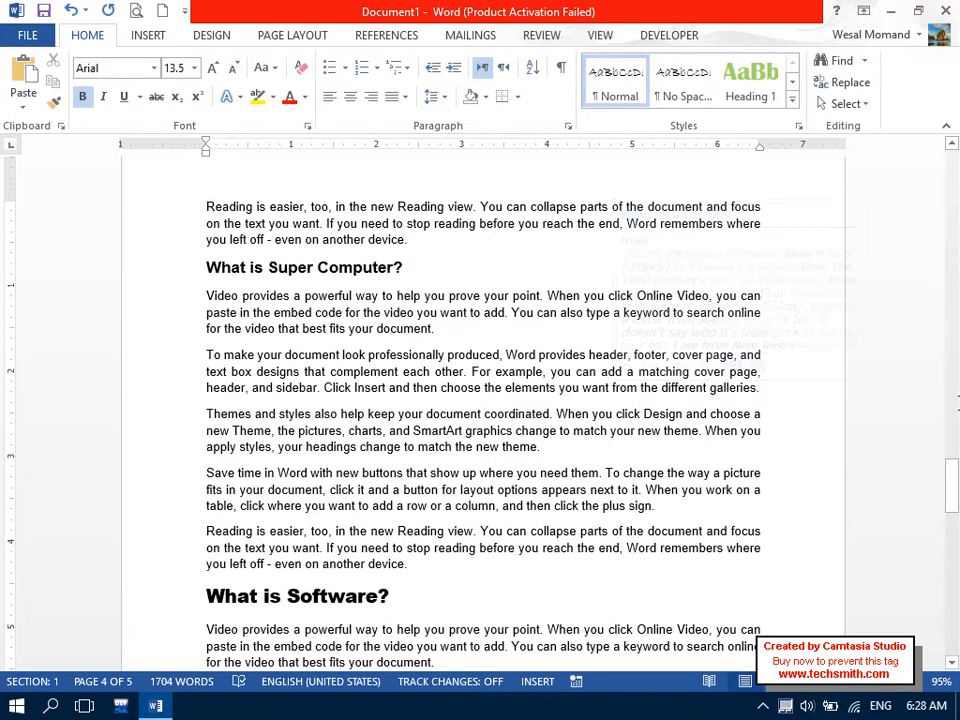
{"action": "left_click_drag", "start_coordinate": [952, 498], "coordinate": [955, 562]}
{"action": "left_click", "coordinate": [244, 534]}
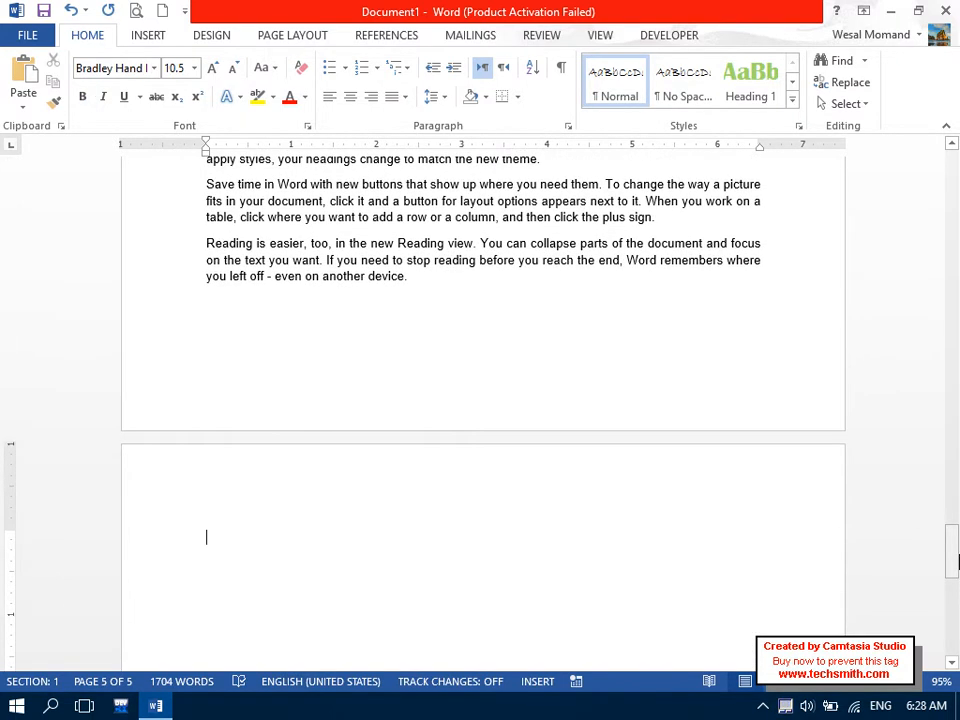
{"action": "key", "text": "Caps_Lock"}
{"action": "type", "text": "What is H"}
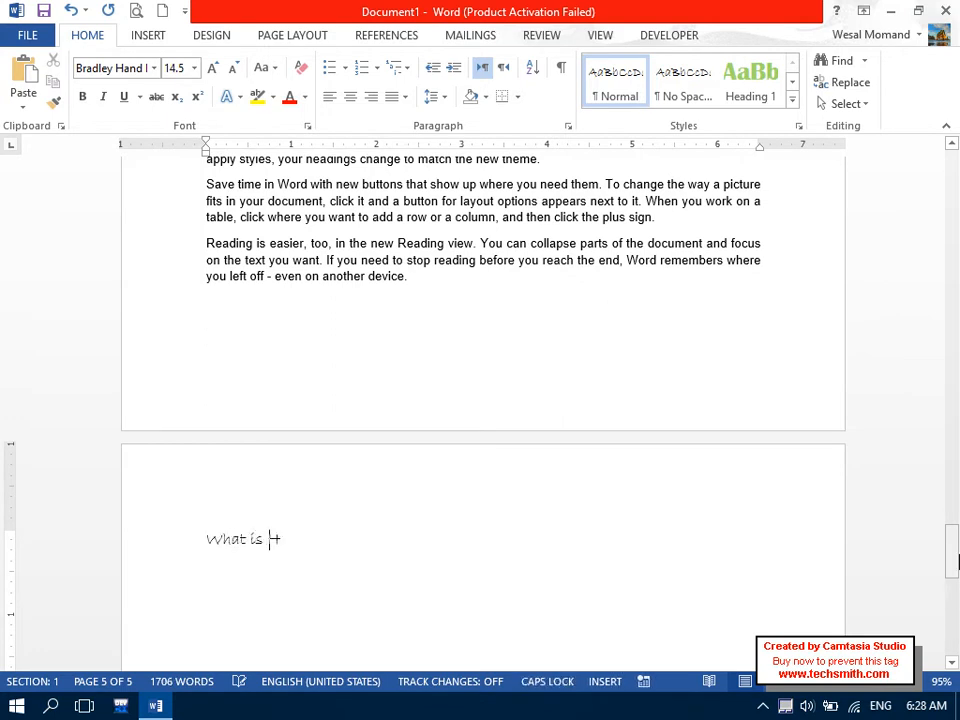
{"action": "key", "text": "Caps_Lock"}
{"action": "type", "text": "Hardware?"}
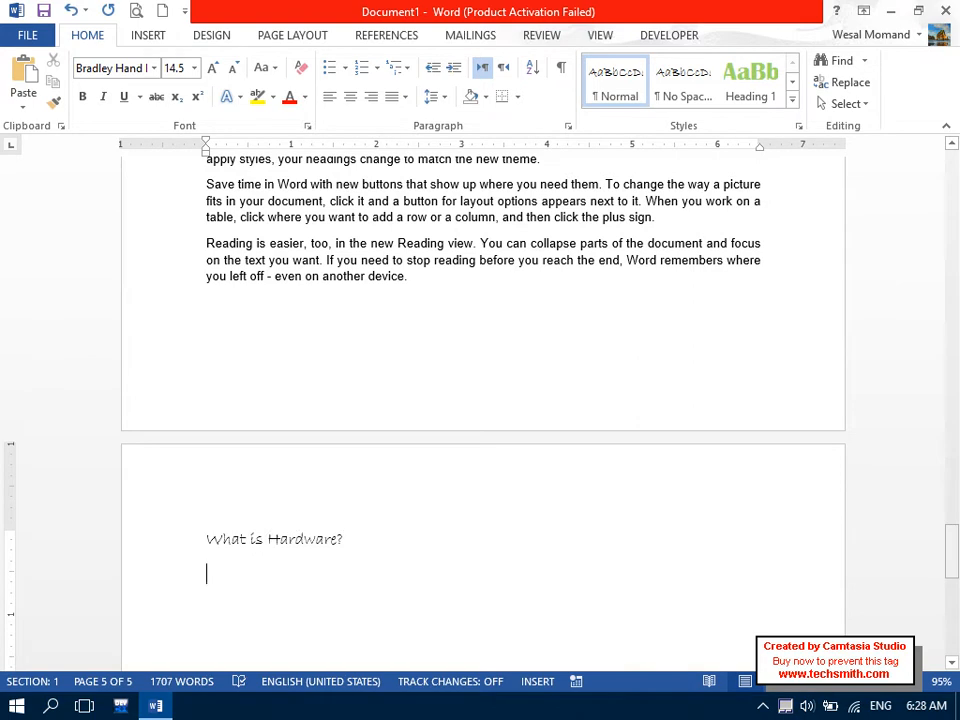
Set Arial 11 pt and generate five =rand() sample paragraphs under the heading.
{"action": "left_click", "coordinate": [176, 67]}
{"action": "type", "text": "11"}
{"action": "key", "text": "Return"}
{"action": "left_click", "coordinate": [136, 68]}
{"action": "type", "text": "Arial"}
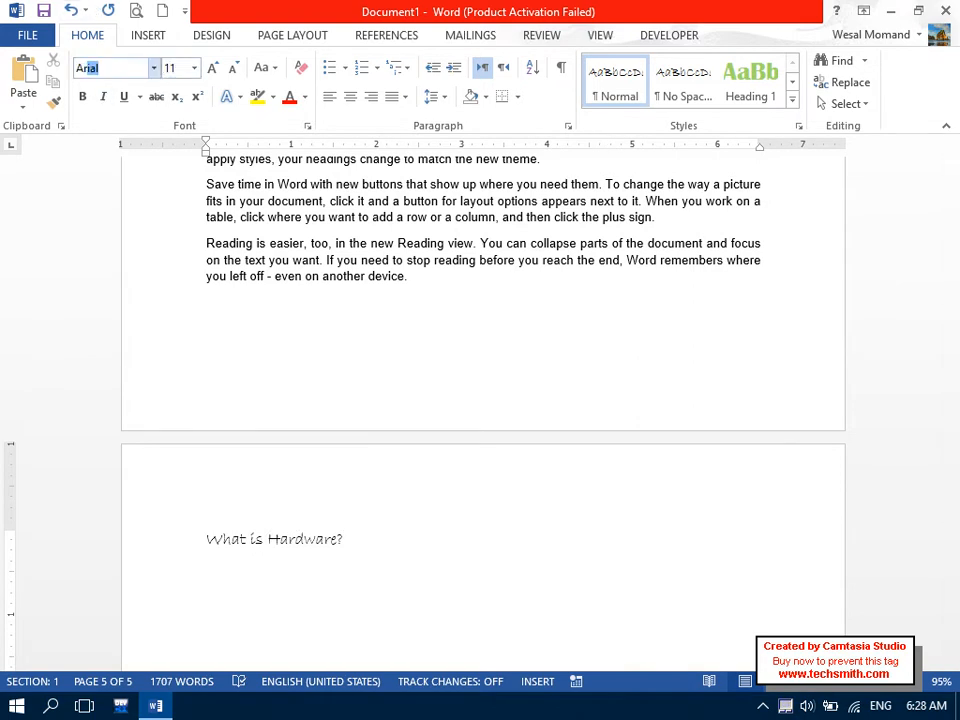
{"action": "key", "text": "Return"}
{"action": "type", "text": "=rand"}
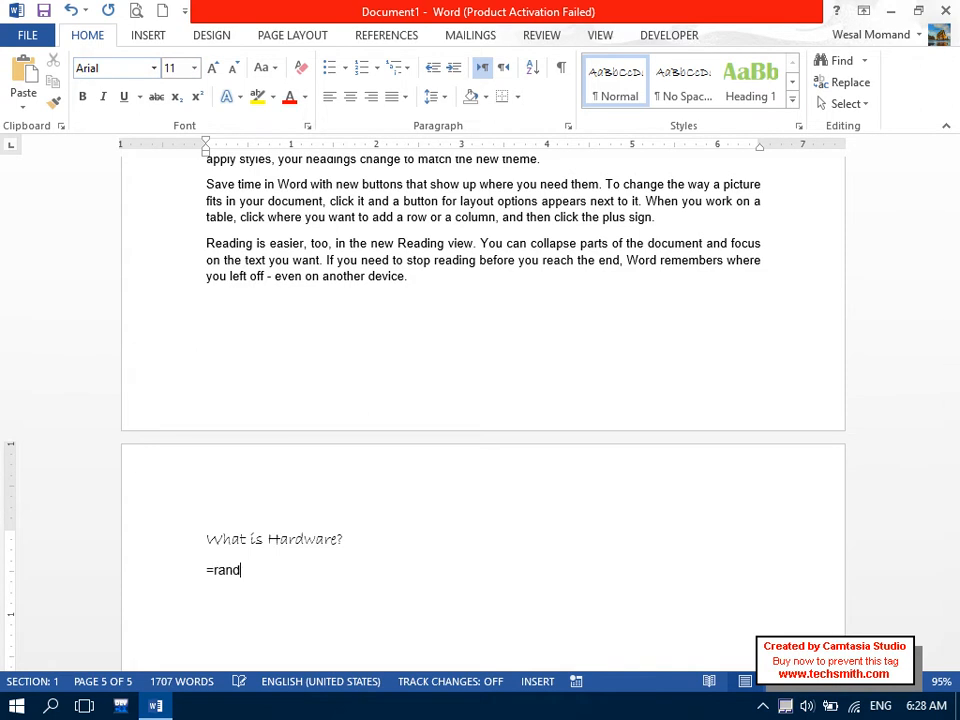
{"action": "type", "text": "()"}
{"action": "key", "text": "Return"}
{"action": "left_click", "coordinate": [148, 279]}
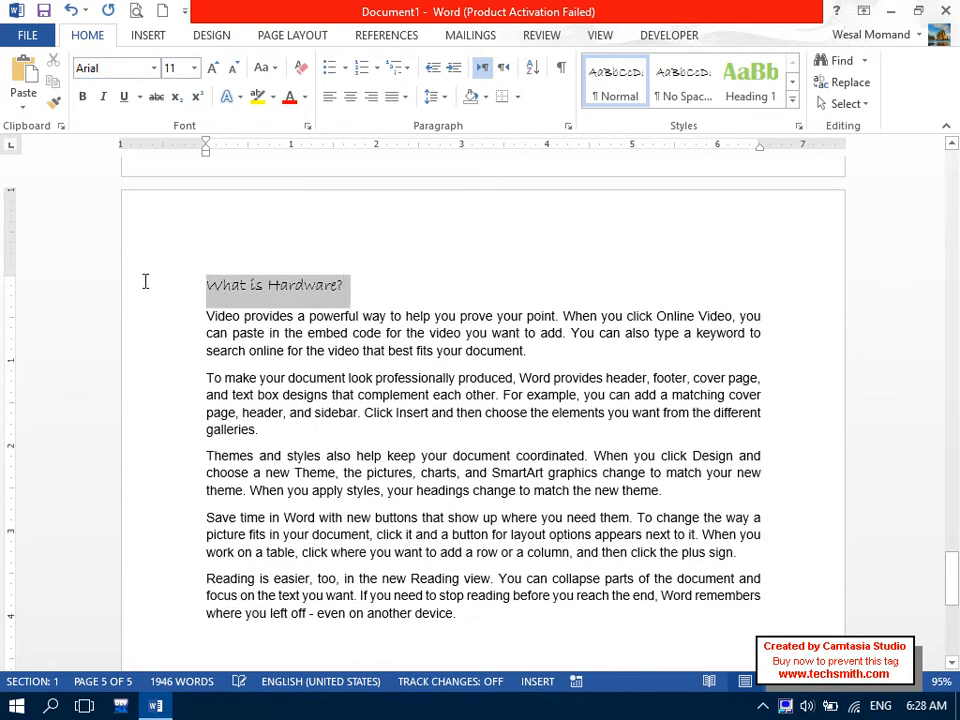
Format 'What is Hardware?' as bold Arial Black with outline Level 1.
{"action": "left_click", "coordinate": [133, 67]}
{"action": "type", "text": "Arial Black"}
{"action": "key", "text": "Return"}
{"action": "left_click", "coordinate": [82, 97]}
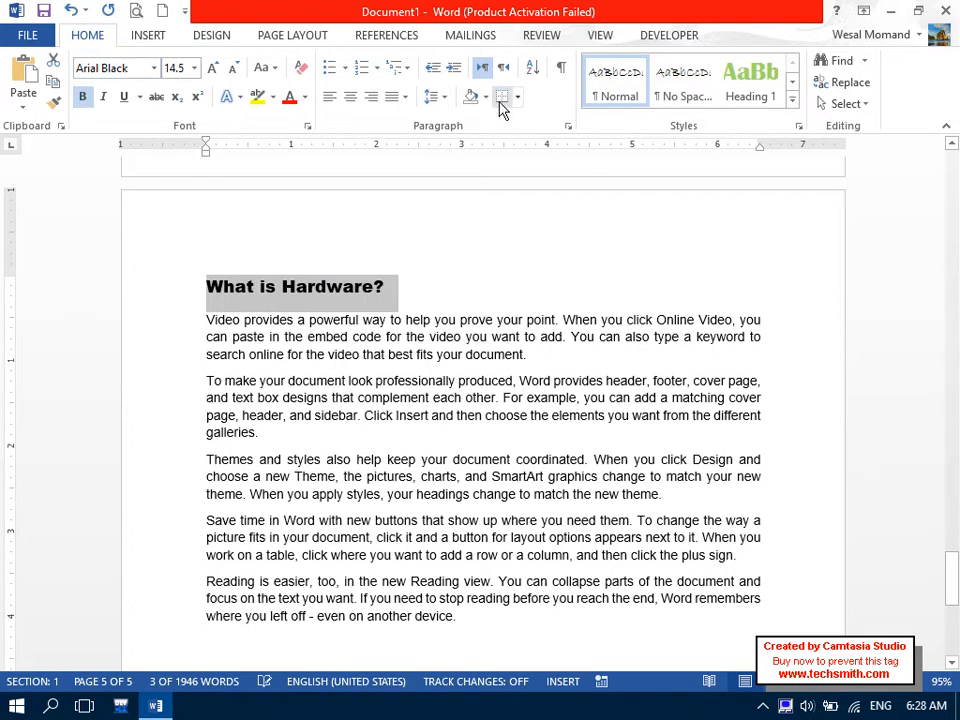
{"action": "left_click", "coordinate": [568, 127]}
{"action": "left_click", "coordinate": [410, 141]}
{"action": "left_click", "coordinate": [395, 171]}
{"action": "left_click", "coordinate": [513, 516]}
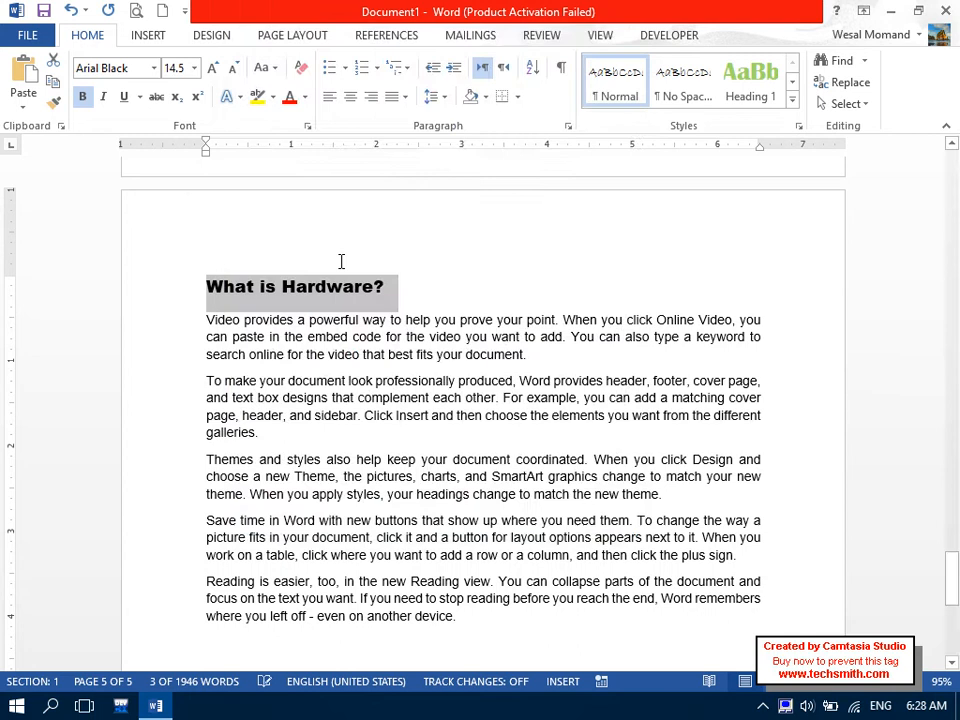
{"action": "left_click", "coordinate": [446, 654]}
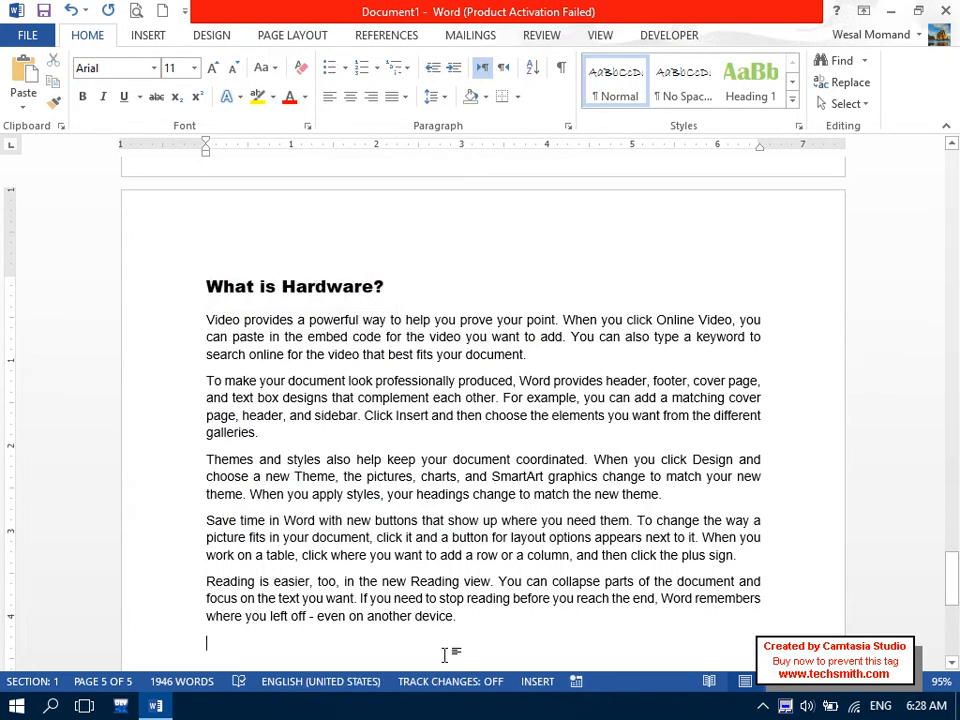
{"action": "left_click_drag", "start_coordinate": [407, 281], "coordinate": [206, 285]}
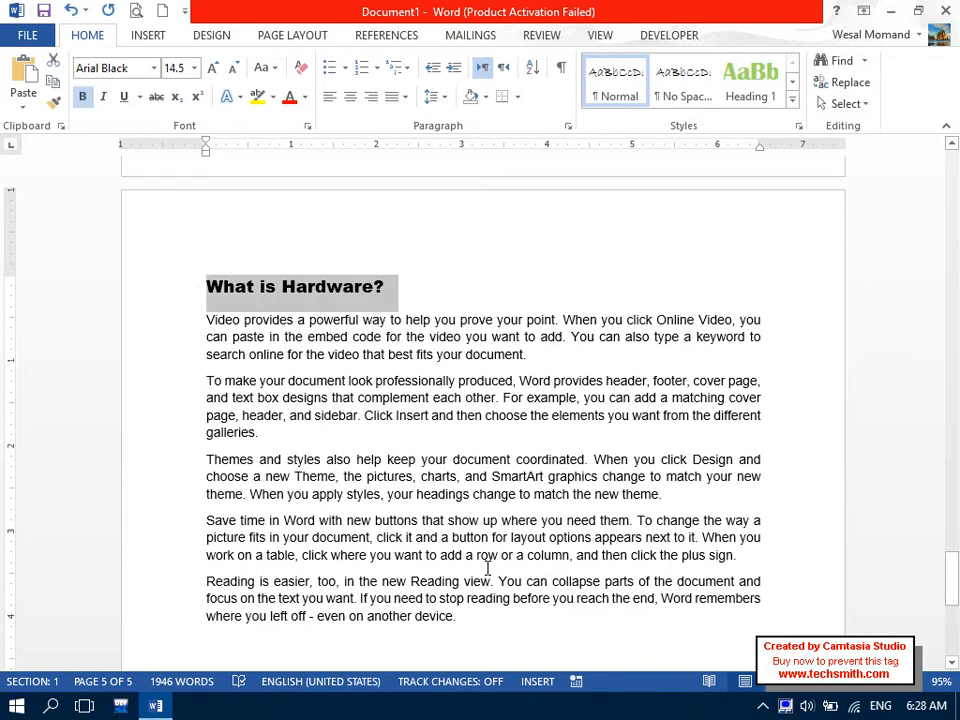
{"action": "left_click", "coordinate": [463, 647]}
{"action": "left_click_drag", "start_coordinate": [952, 570], "coordinate": [953, 605]}
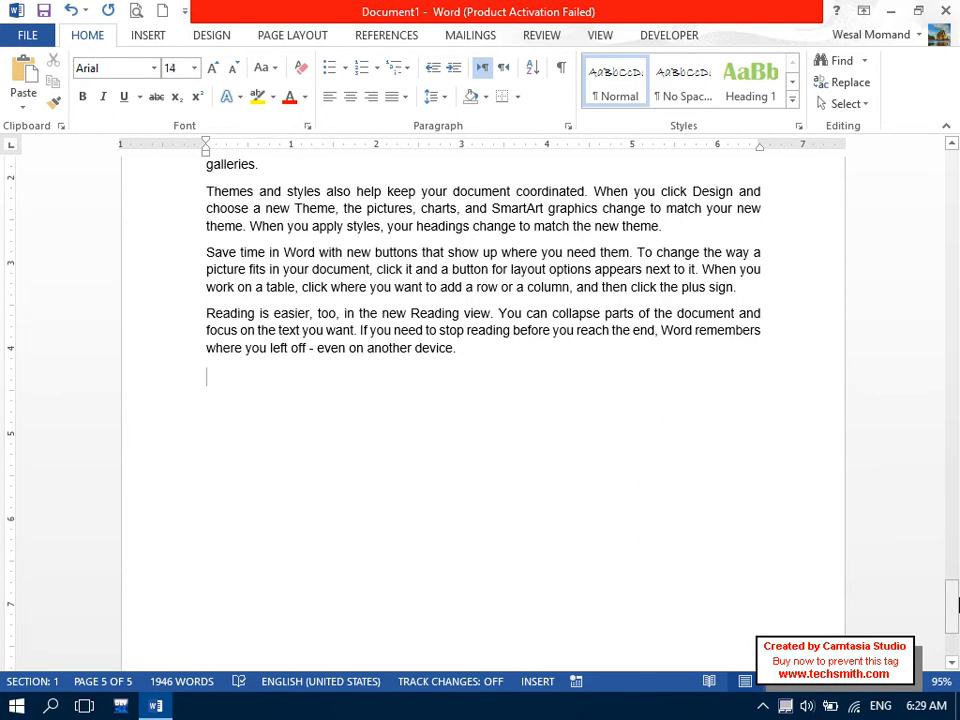
Add an Arial 'Input Devices' heading with =rand() sample paragraphs shrunk to 11 pt.
{"action": "type", "text": "Input Devi"}
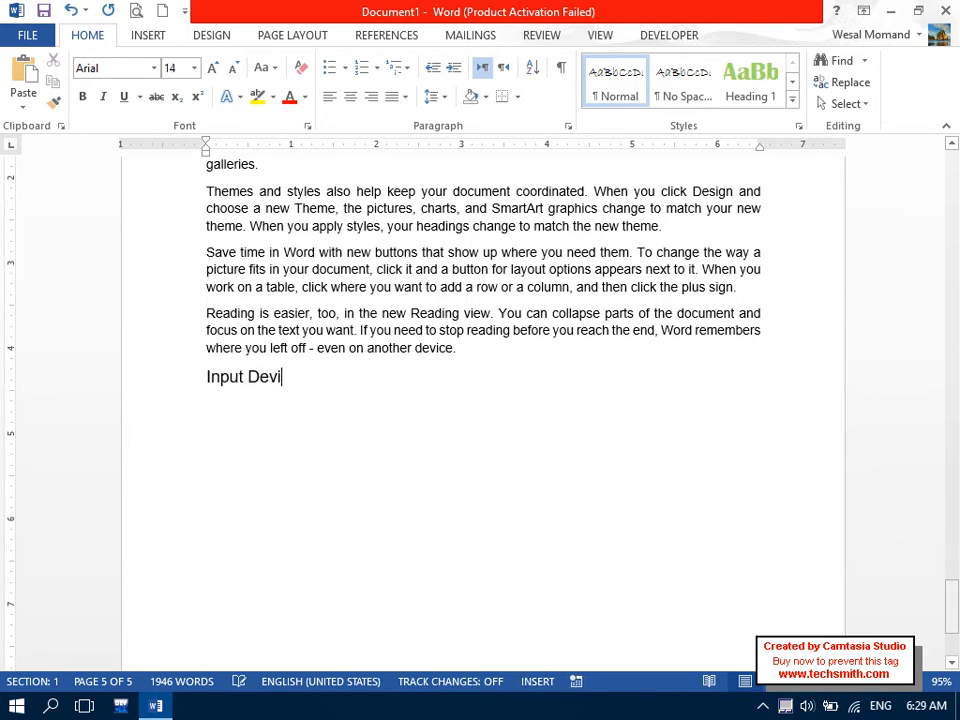
{"action": "type", "text": "cesra=r"}
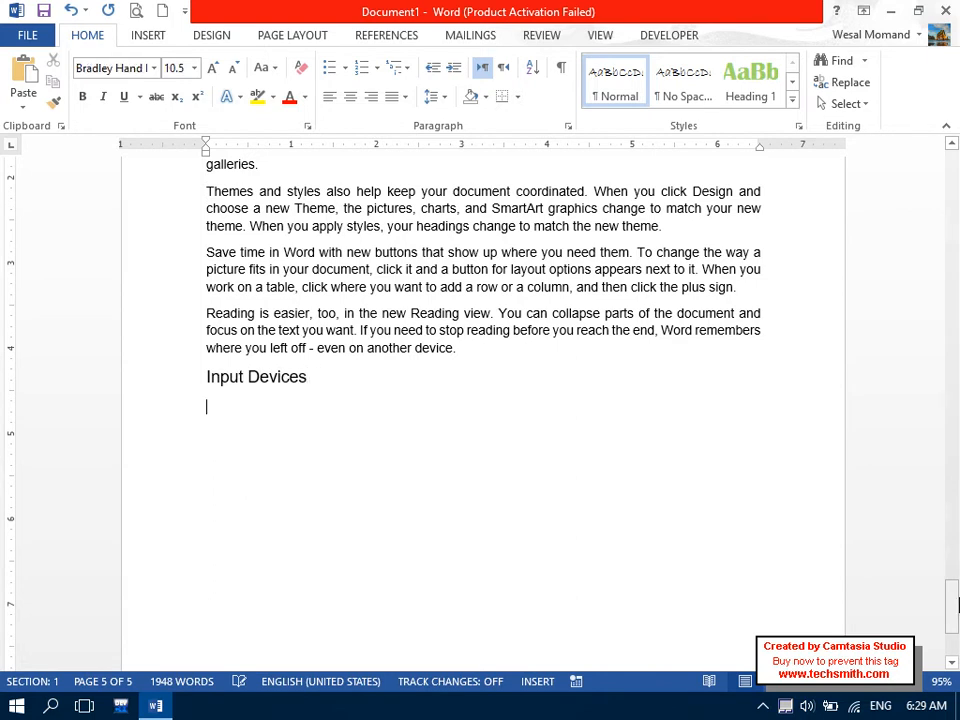
{"action": "left_click", "coordinate": [132, 72]}
{"action": "type", "text": "Arila"}
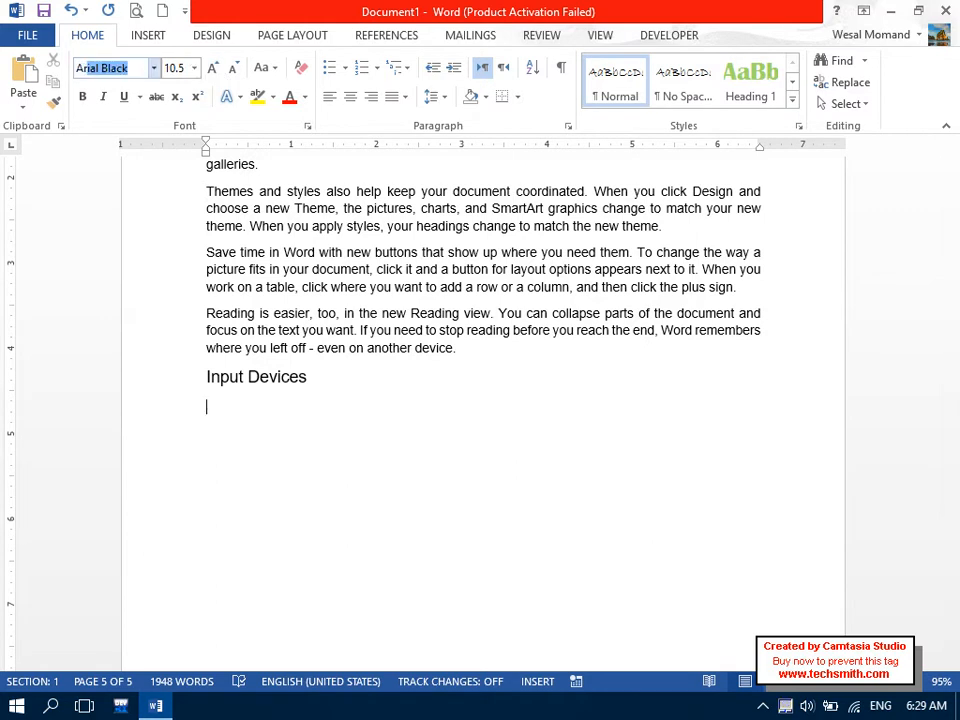
{"action": "type", "text": "al"}
{"action": "key", "text": "BackSpace"}
{"action": "key", "text": "Return"}
{"action": "key", "text": "BackSpace"}
{"action": "type", "text": "=ra"}
{"action": "key", "text": "BackSpace"}
{"action": "key", "text": "BackSpace"}
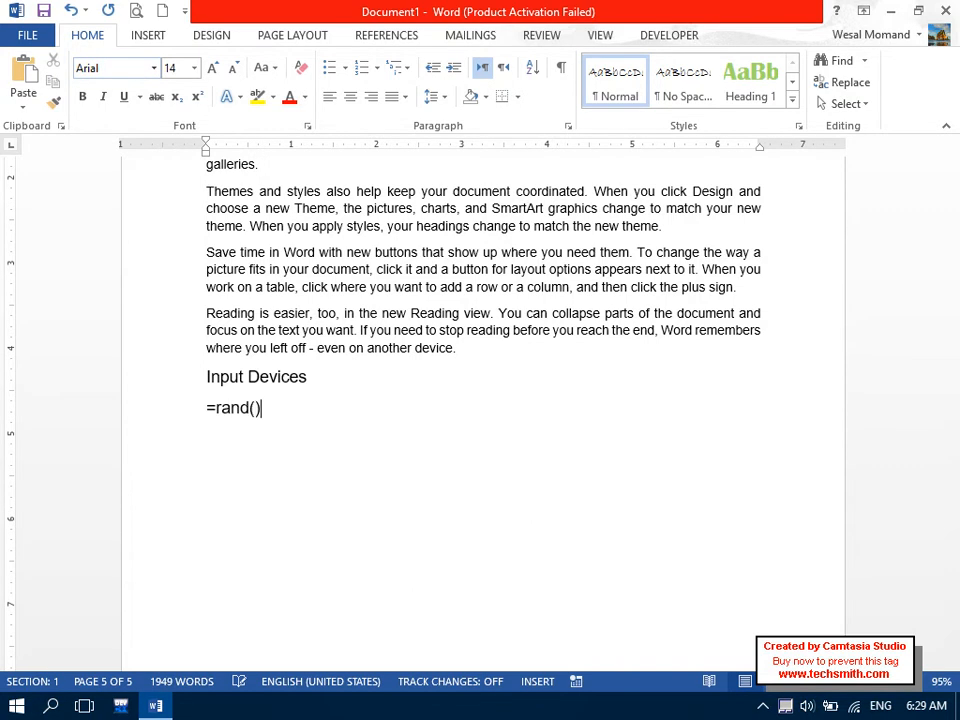
{"action": "type", "text": "rand()"}
{"action": "key", "text": "Return"}
{"action": "left_click_drag", "start_coordinate": [395, 605], "coordinate": [189, 489]}
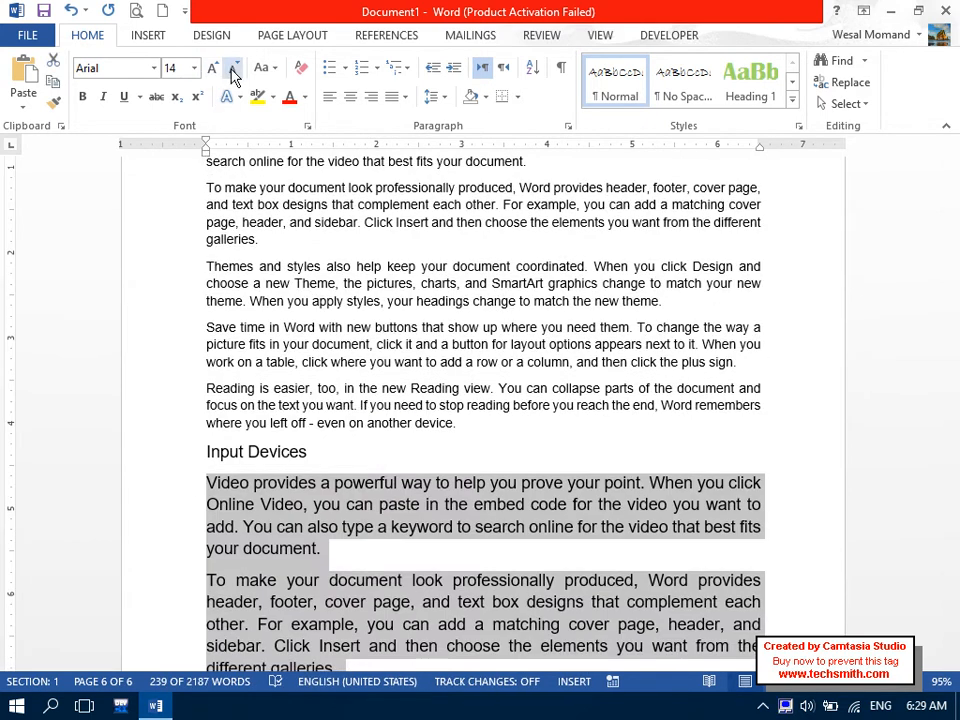
{"action": "left_click", "coordinate": [229, 76]}
{"action": "left_click", "coordinate": [236, 77]}
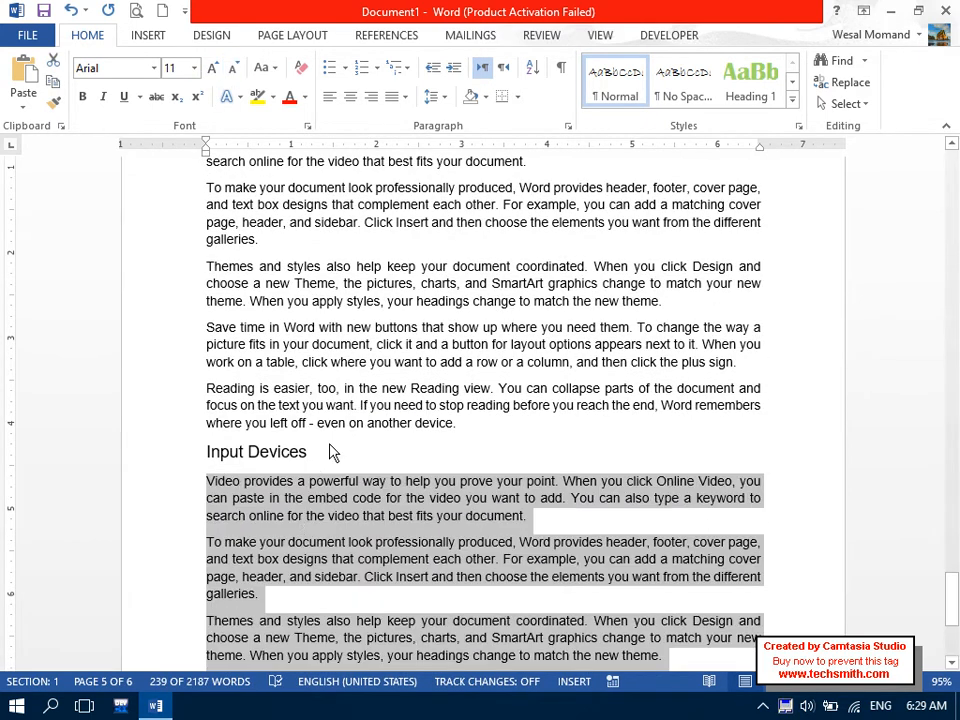
Set the Input Devices heading to outline Level 2.
{"action": "triple_click", "coordinate": [333, 453]}
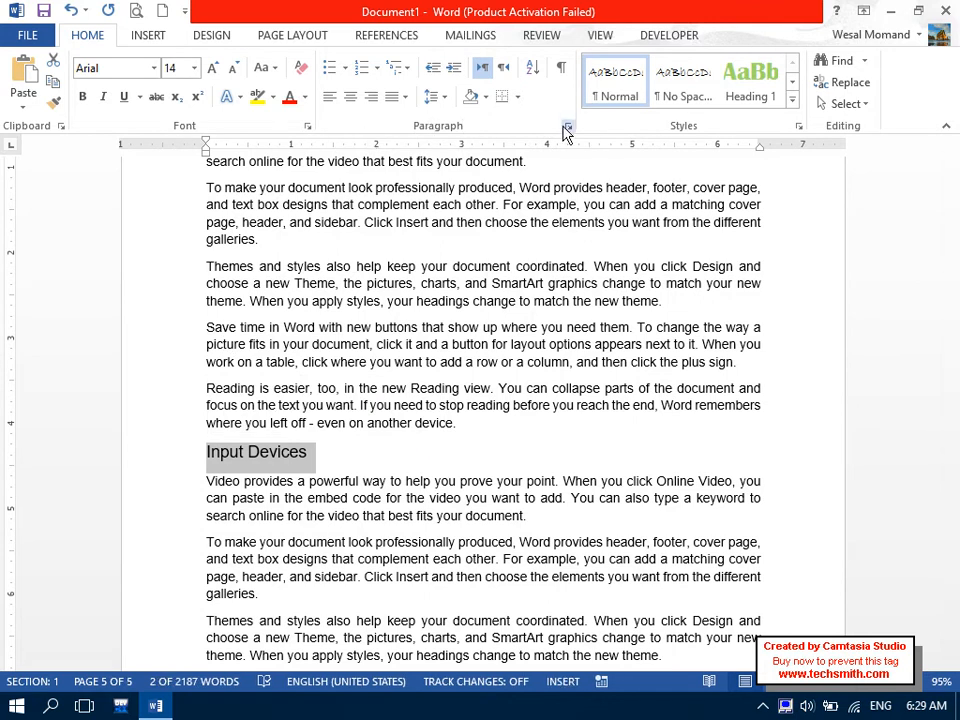
{"action": "left_click", "coordinate": [567, 127]}
{"action": "left_click", "coordinate": [368, 140]}
{"action": "left_click", "coordinate": [373, 184]}
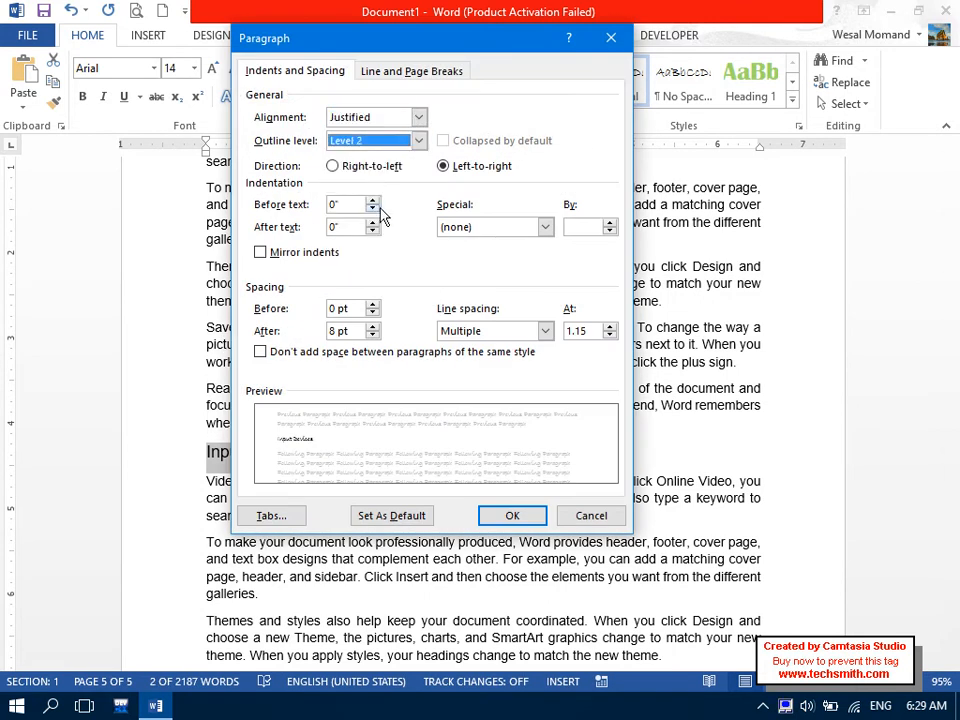
{"action": "left_click", "coordinate": [529, 518]}
{"action": "left_click_drag", "start_coordinate": [956, 615], "coordinate": [958, 660]}
{"action": "left_click", "coordinate": [608, 615]}
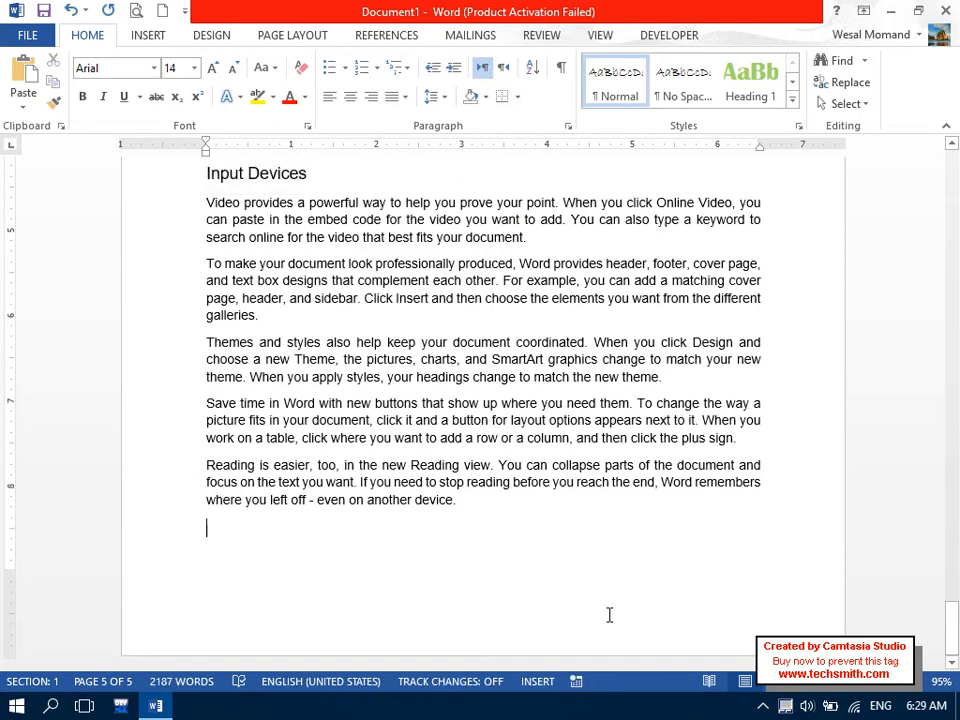
On a new page, type the 'Output Devices' heading and generate =rand() sample paragraphs below it.
{"action": "key", "text": "ctrl+Return"}
{"action": "key", "text": "Caps_Lock"}
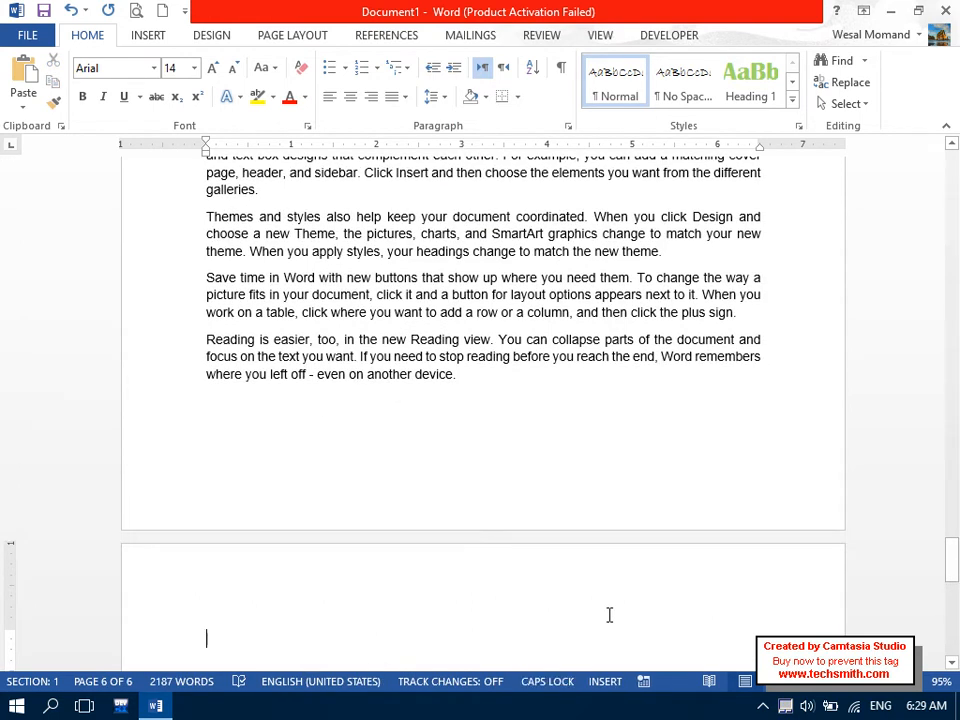
{"action": "type", "text": "O"}
{"action": "key", "text": "Caps_Lock"}
{"action": "type", "text": "utp"}
{"action": "key", "text": "Caps_Lock"}
{"action": "type", "text": "UTD"}
{"action": "key", "text": "BackSpace"}
{"action": "key", "text": "BackSpace"}
{"action": "key", "text": "BackSpace"}
{"action": "key", "text": "Caps_Lock"}
{"action": "type", "text": "ut"}
{"action": "key", "text": "Caps_Lock"}
{"action": "type", "text": "D"}
{"action": "key", "text": "Caps_Lock"}
{"action": "type", "text": "evice"}
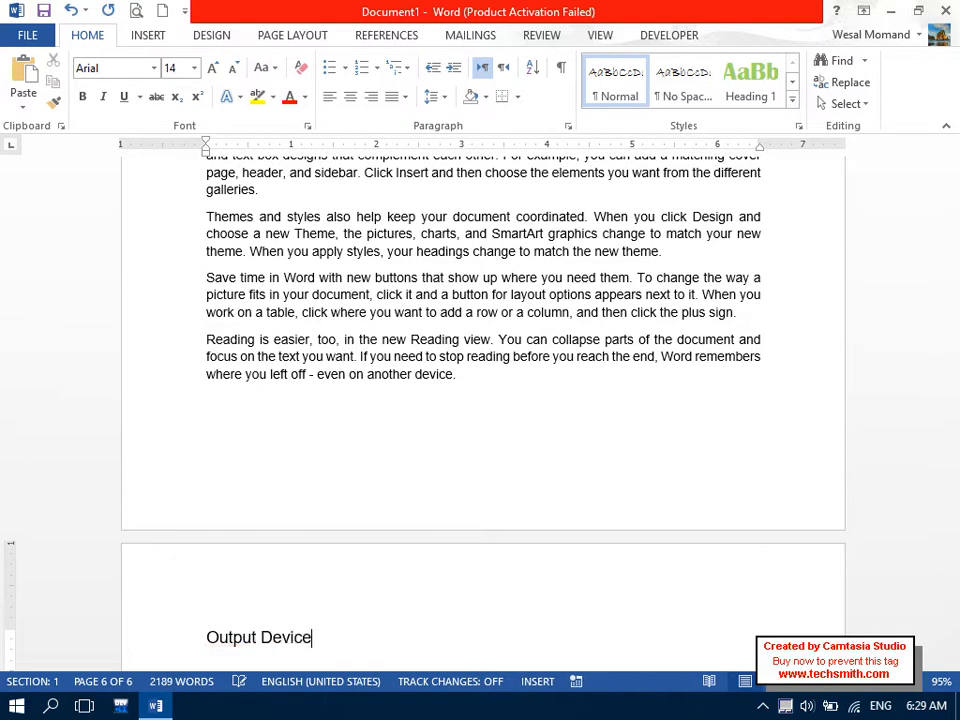
{"action": "type", "text": "s"}
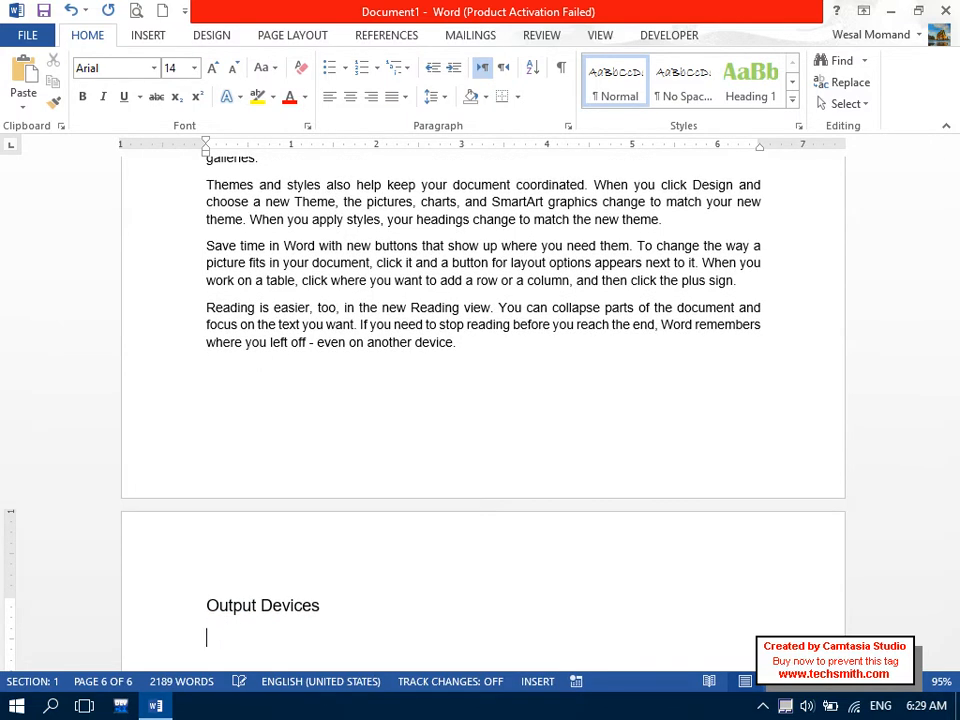
{"action": "type", "text": "=rand()"}
{"action": "key", "text": "Return"}
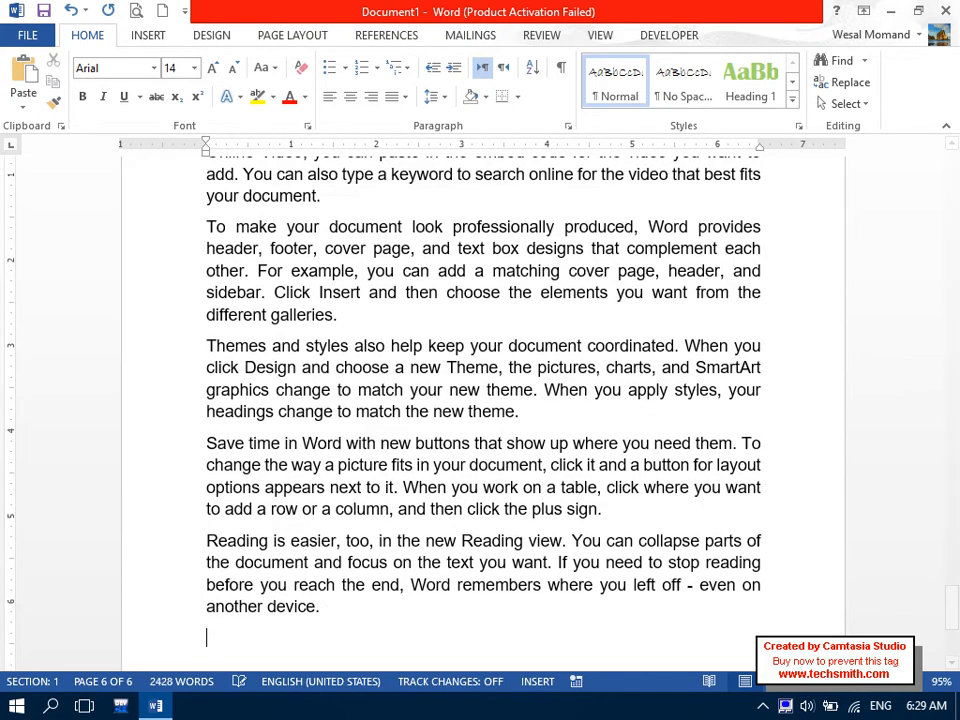
Shrink the sample paragraphs to 11 pt and set Output Devices to outline Level 2.
{"action": "left_click_drag", "start_coordinate": [318, 606], "coordinate": [180, 321]}
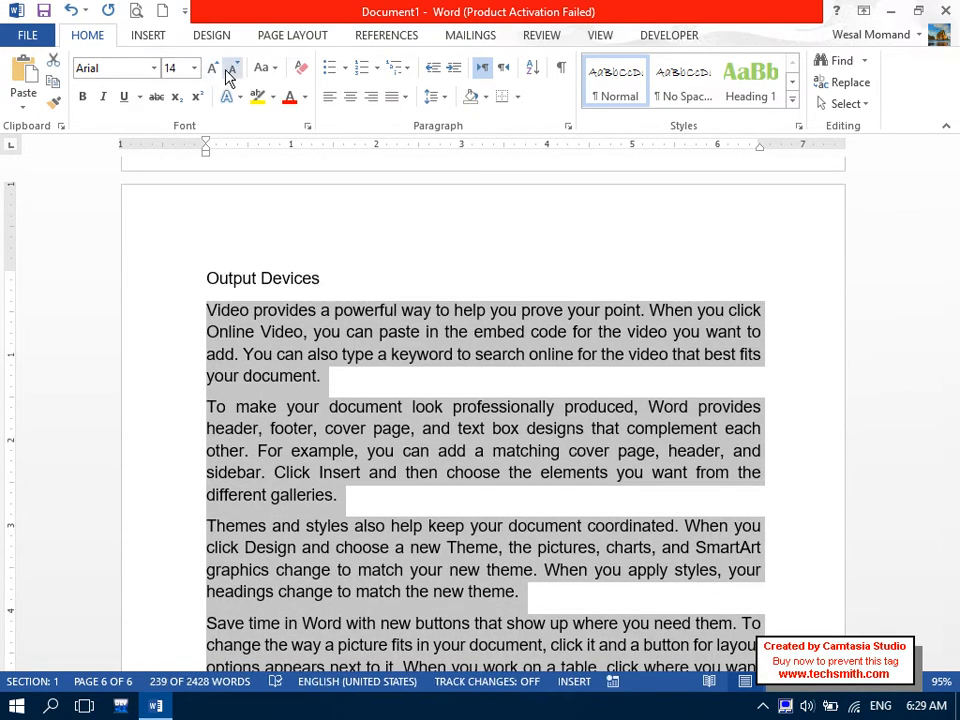
{"action": "left_click", "coordinate": [231, 68]}
{"action": "left_click", "coordinate": [232, 68]}
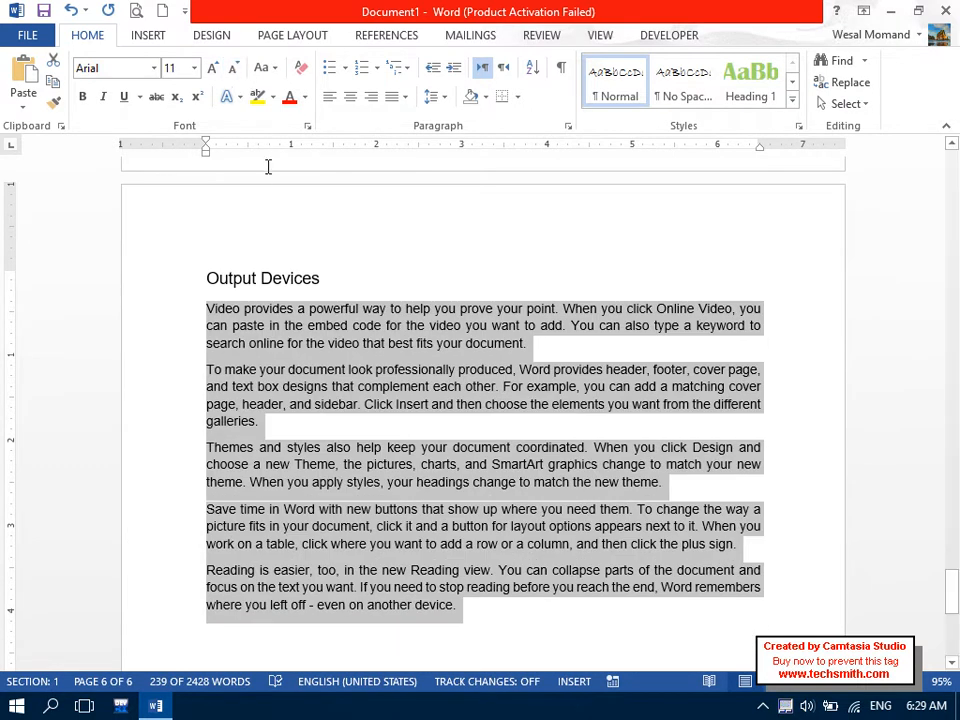
{"action": "left_click_drag", "start_coordinate": [321, 279], "coordinate": [124, 287]}
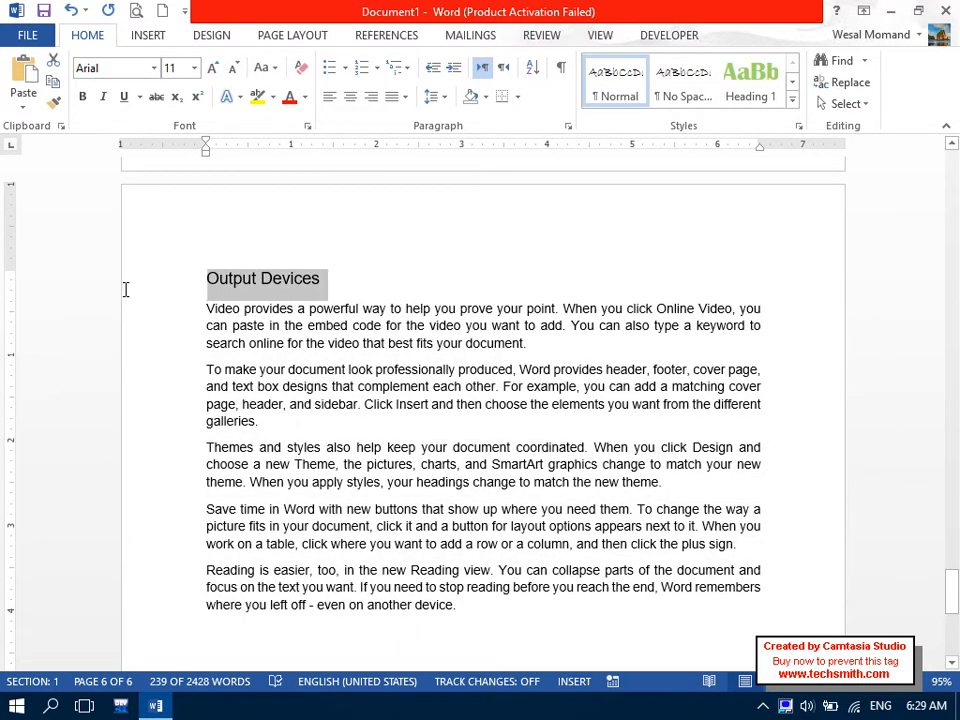
{"action": "left_click", "coordinate": [569, 128]}
{"action": "left_click", "coordinate": [419, 141]}
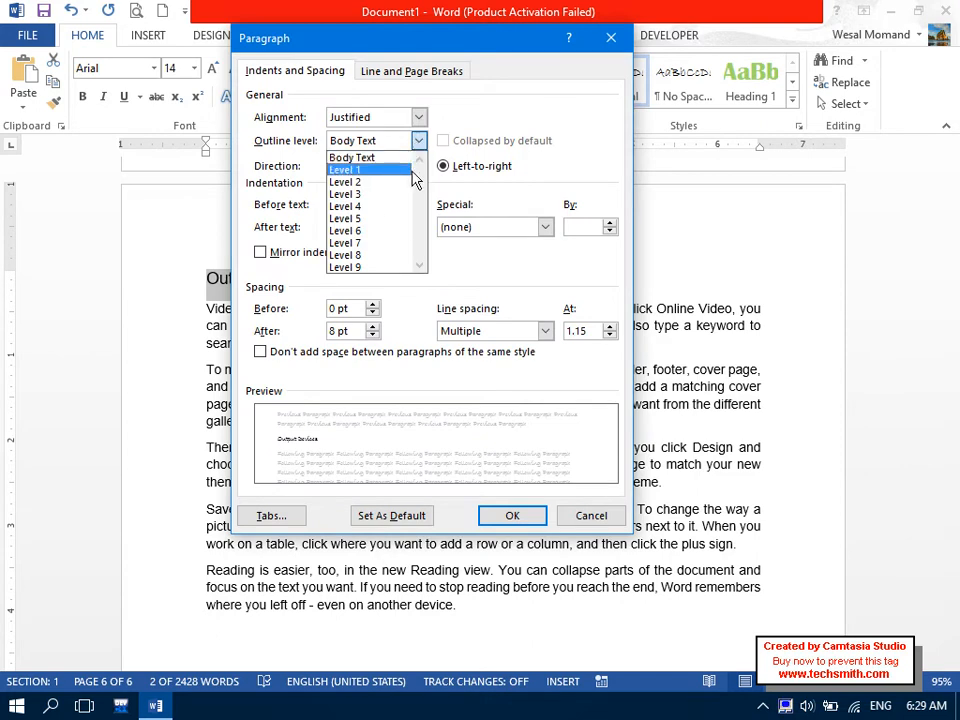
{"action": "left_click", "coordinate": [405, 183]}
{"action": "left_click", "coordinate": [512, 516]}
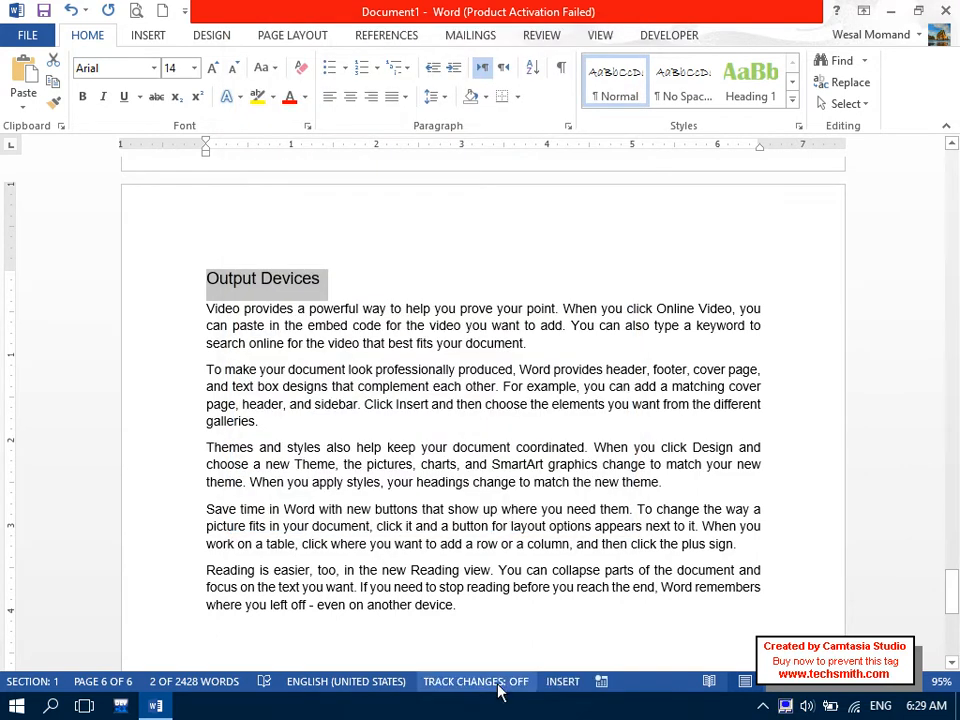
{"action": "left_click_drag", "start_coordinate": [957, 602], "coordinate": [958, 613]}
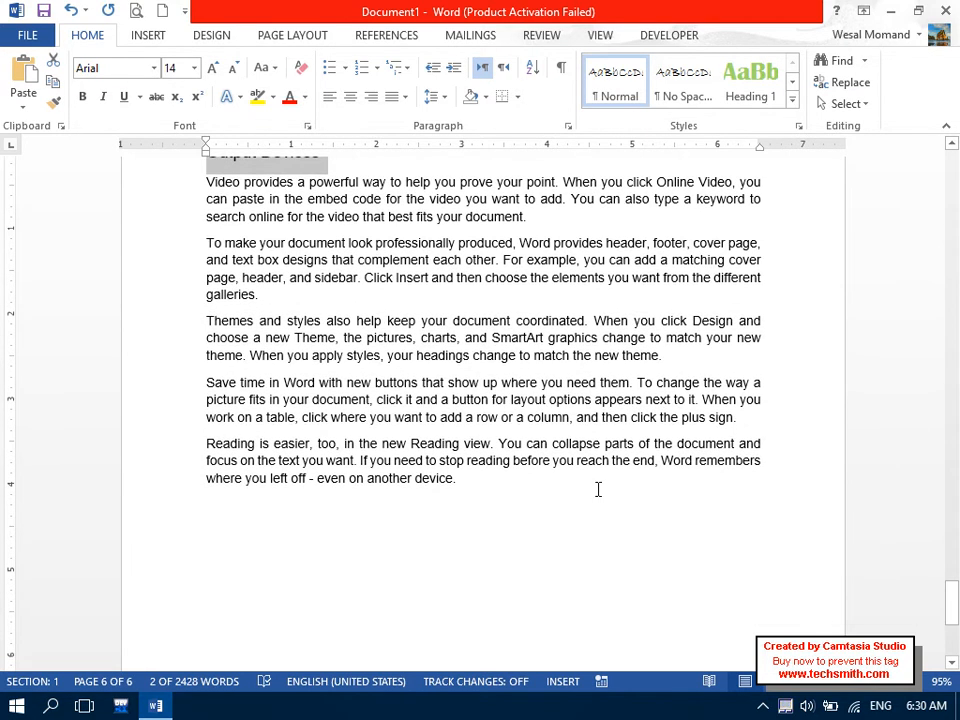
Add a new 'LCD Device' line after the last paragraph, correcting its misspelling.
{"action": "left_click", "coordinate": [598, 489]}
{"action": "key", "text": "Return"}
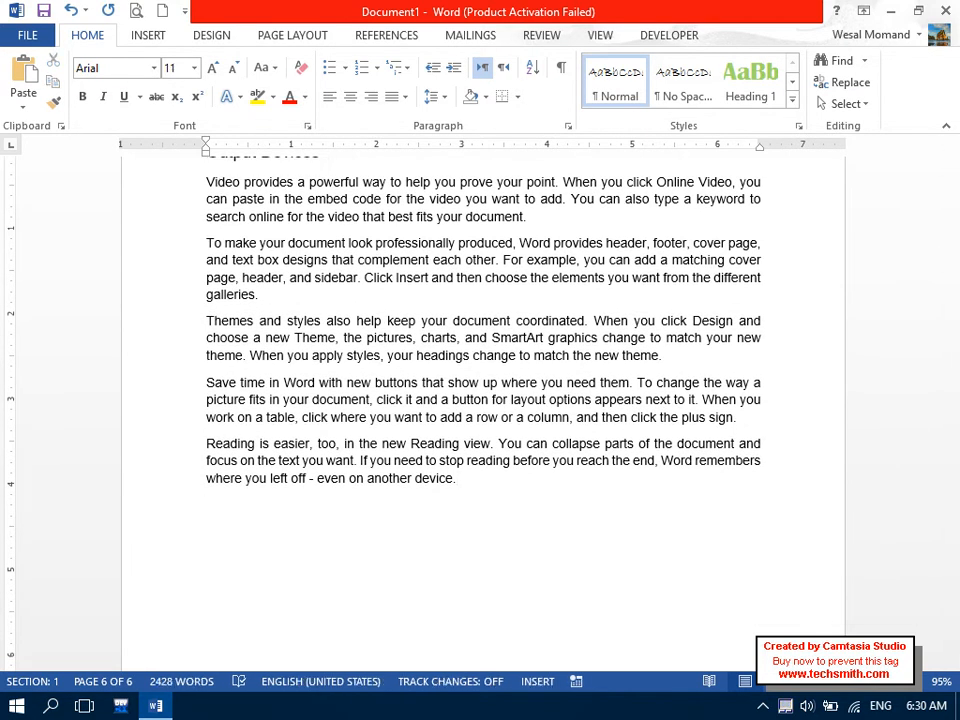
{"action": "key", "text": "Caps_Lock"}
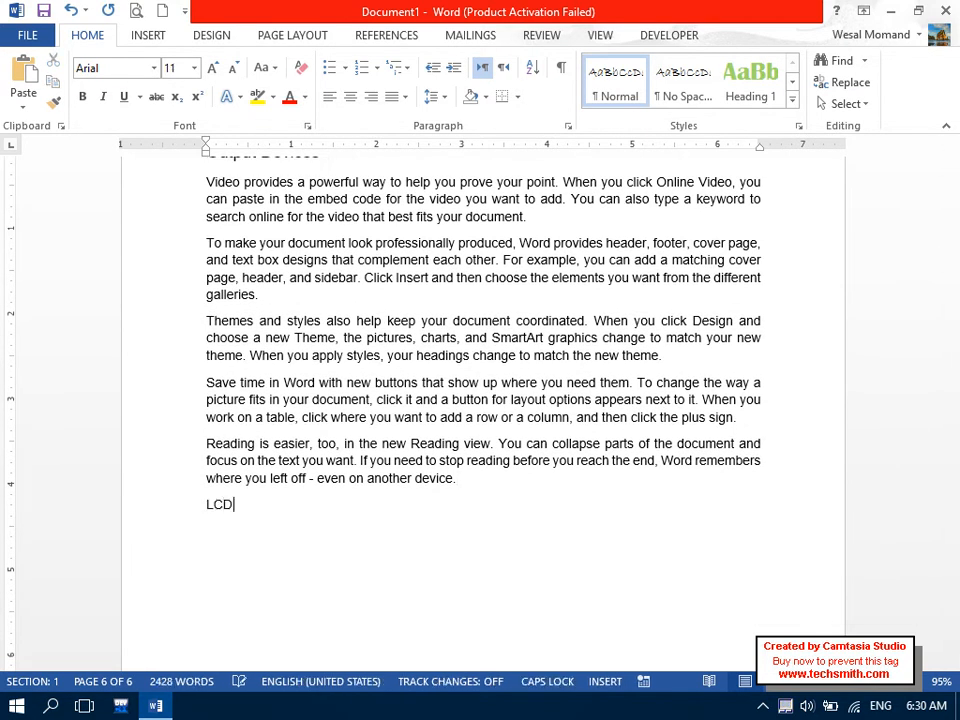
{"action": "type", "text": "LCD D"}
{"action": "key", "text": "Caps_Lock"}
{"action": "type", "text": "evcice"}
{"action": "key", "text": "Return"}
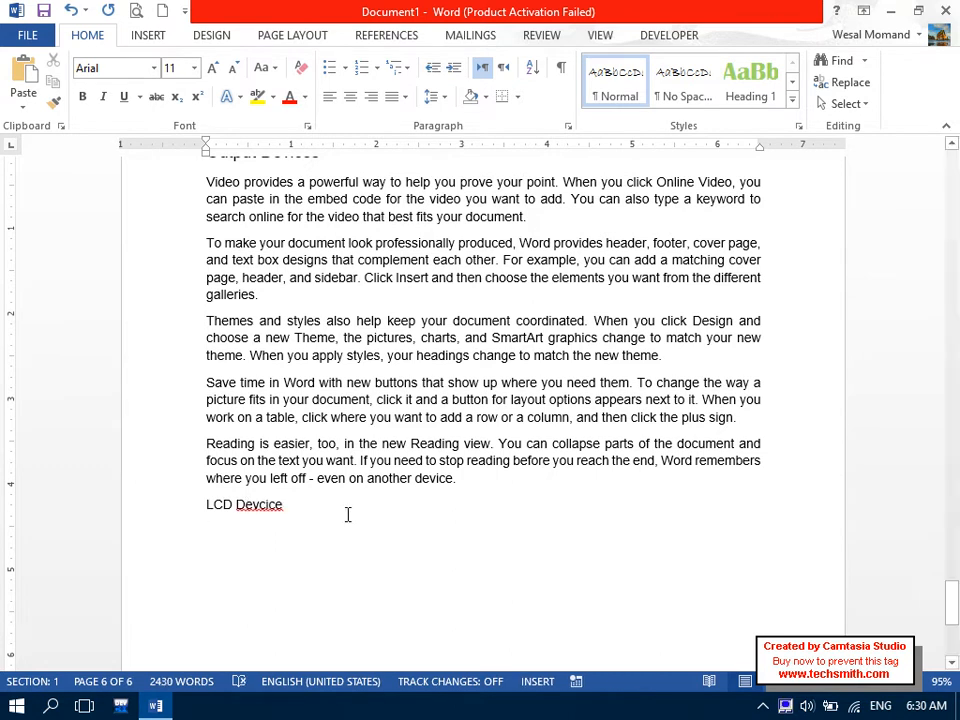
{"action": "left_click_drag", "start_coordinate": [348, 514], "coordinate": [206, 504]}
{"action": "right_click", "coordinate": [272, 508]}
{"action": "left_click", "coordinate": [330, 526]}
Enlarge the LCD Device heading font twice and add two =rand(2) sample paragraphs below it.
{"action": "left_click_drag", "start_coordinate": [343, 516], "coordinate": [165, 508]}
{"action": "key", "text": "ctrl+shift+period"}
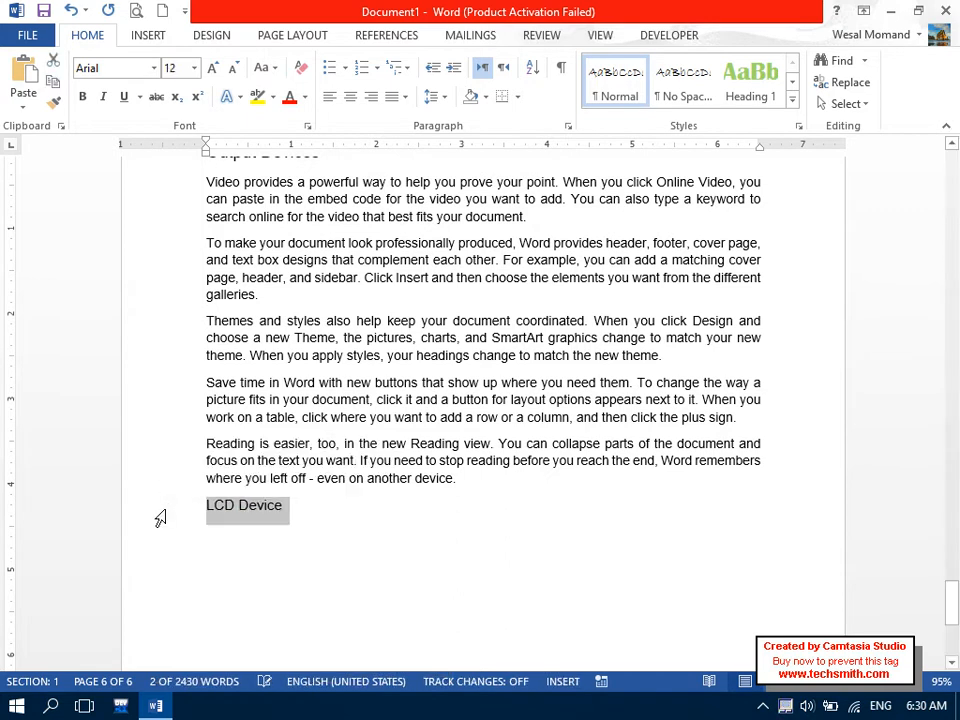
{"action": "key", "text": "ctrl+shift+period"}
{"action": "key", "text": "ctrl+shift+period"}
{"action": "left_click", "coordinate": [278, 537]}
{"action": "type", "text": "=rand(2)"}
{"action": "key", "text": "Return"}
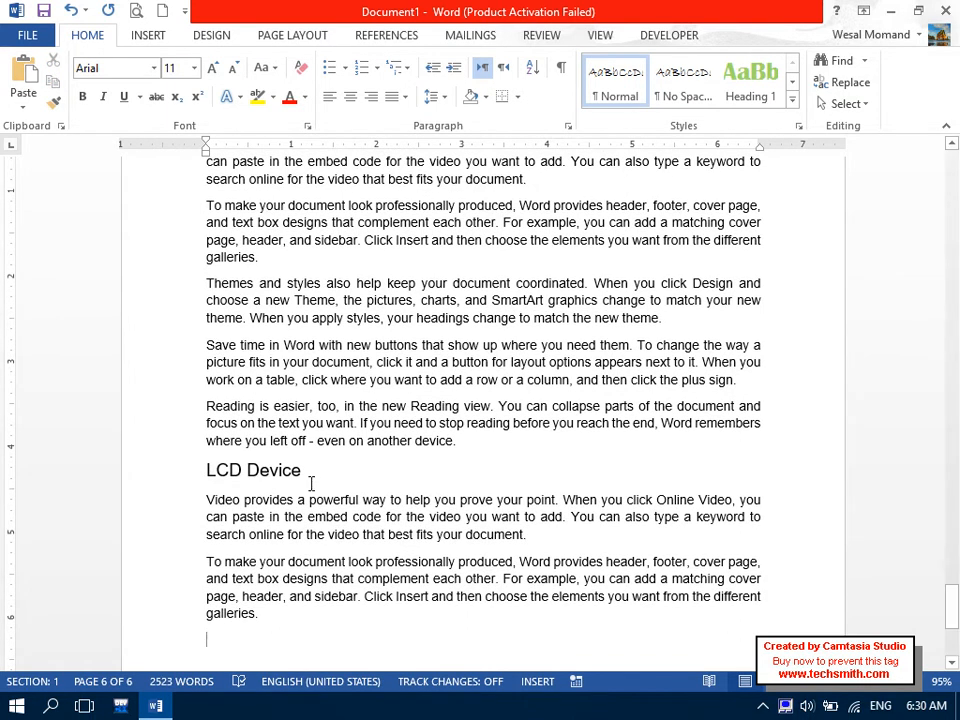
Set the LCD Device heading to outline Level 3 in the Paragraph dialog.
{"action": "left_click", "coordinate": [169, 476]}
{"action": "left_click", "coordinate": [568, 126]}
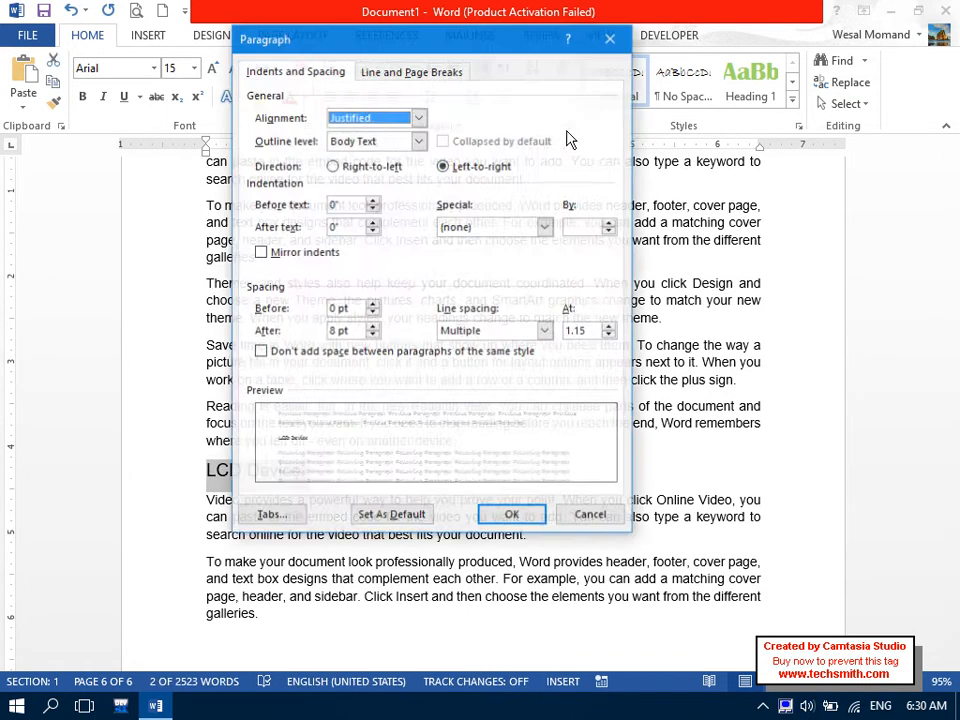
{"action": "left_click", "coordinate": [418, 141]}
{"action": "left_click", "coordinate": [355, 193]}
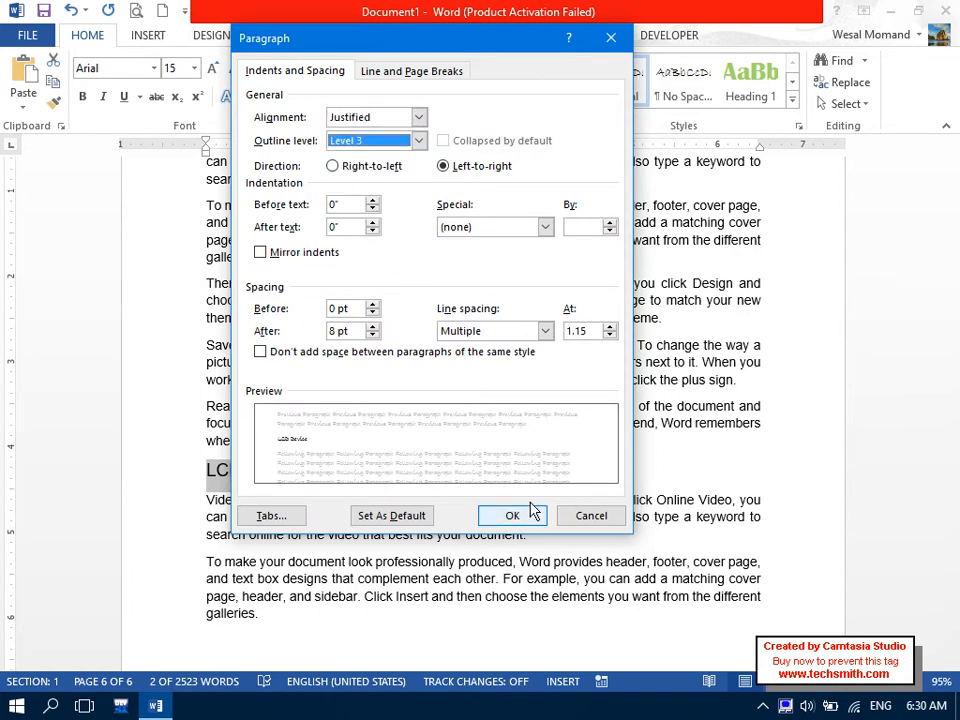
{"action": "left_click", "coordinate": [512, 515]}
{"action": "left_click_drag", "start_coordinate": [954, 630], "coordinate": [954, 503]}
{"action": "left_click", "coordinate": [178, 435]}
{"action": "left_click_drag", "start_coordinate": [419, 364], "coordinate": [284, 353]}
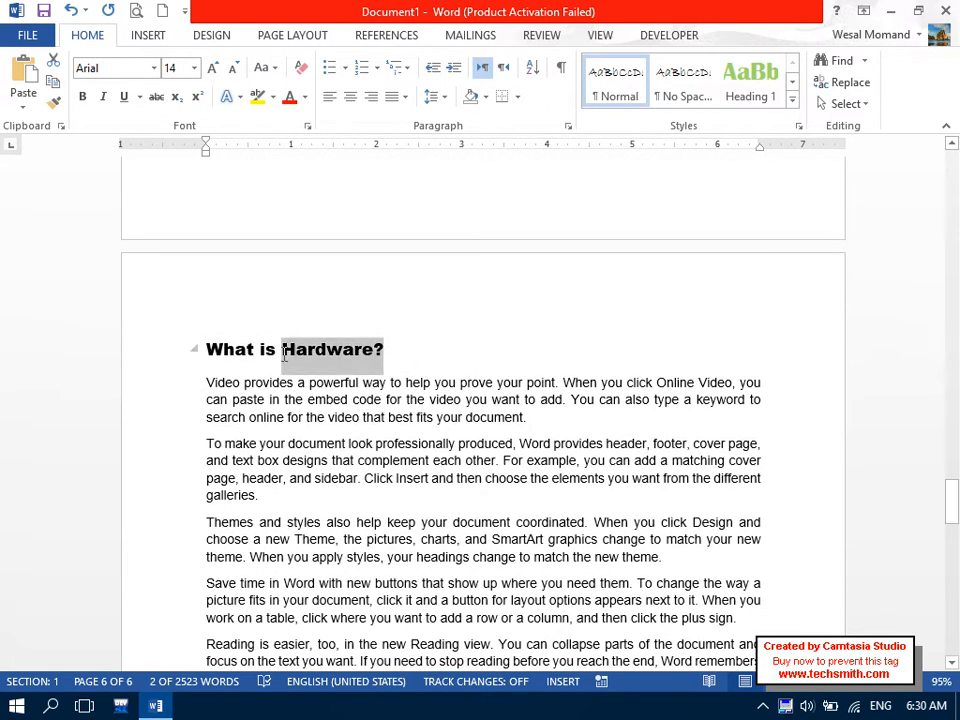
Scroll back to page 1 and select the whole table of contents.
{"action": "left_click_drag", "start_coordinate": [952, 500], "coordinate": [955, 157]}
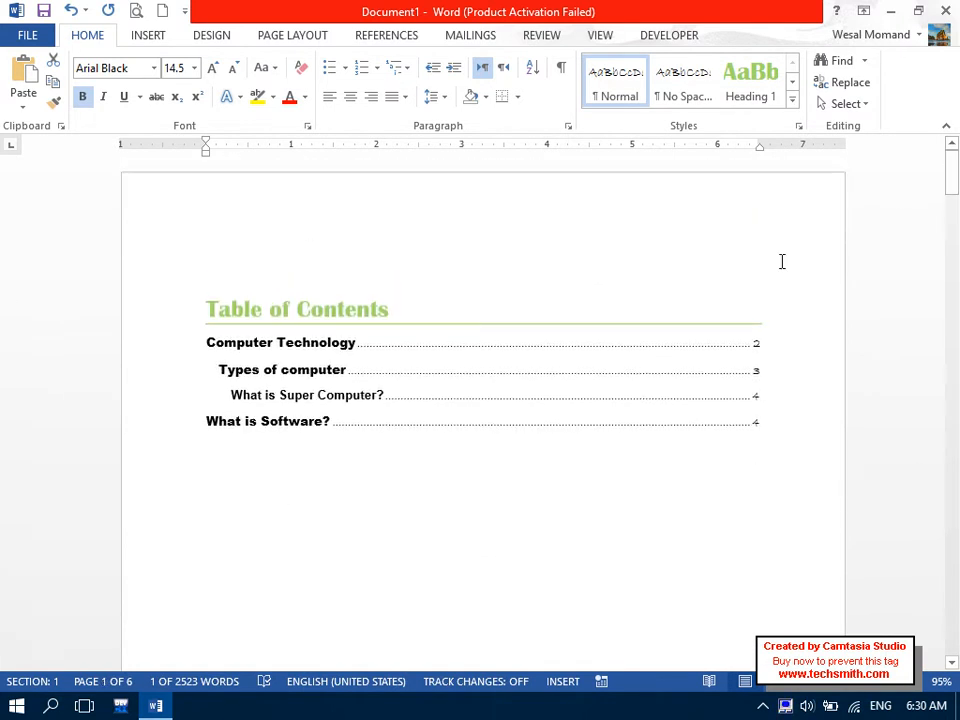
{"action": "left_click_drag", "start_coordinate": [314, 453], "coordinate": [199, 285]}
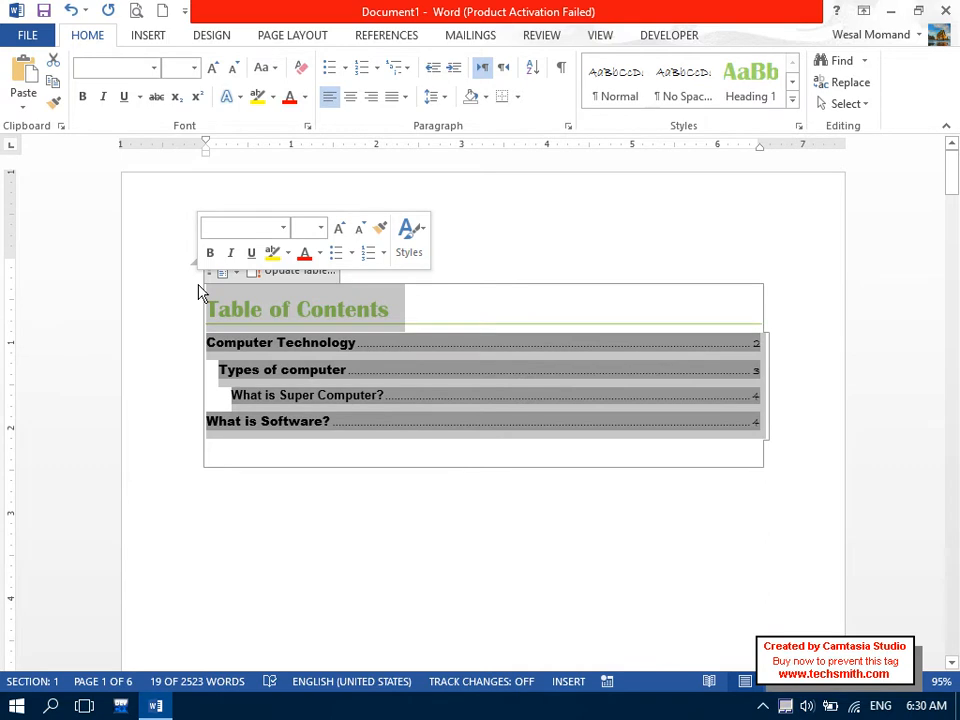
{"action": "left_click", "coordinate": [383, 38]}
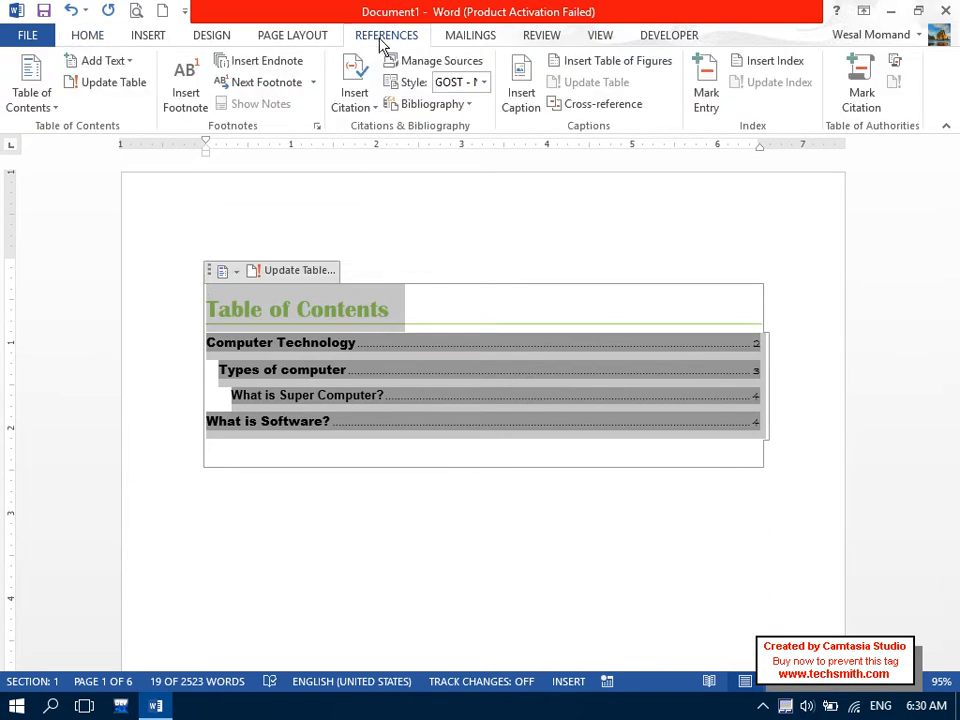
{"action": "left_click", "coordinate": [40, 95]}
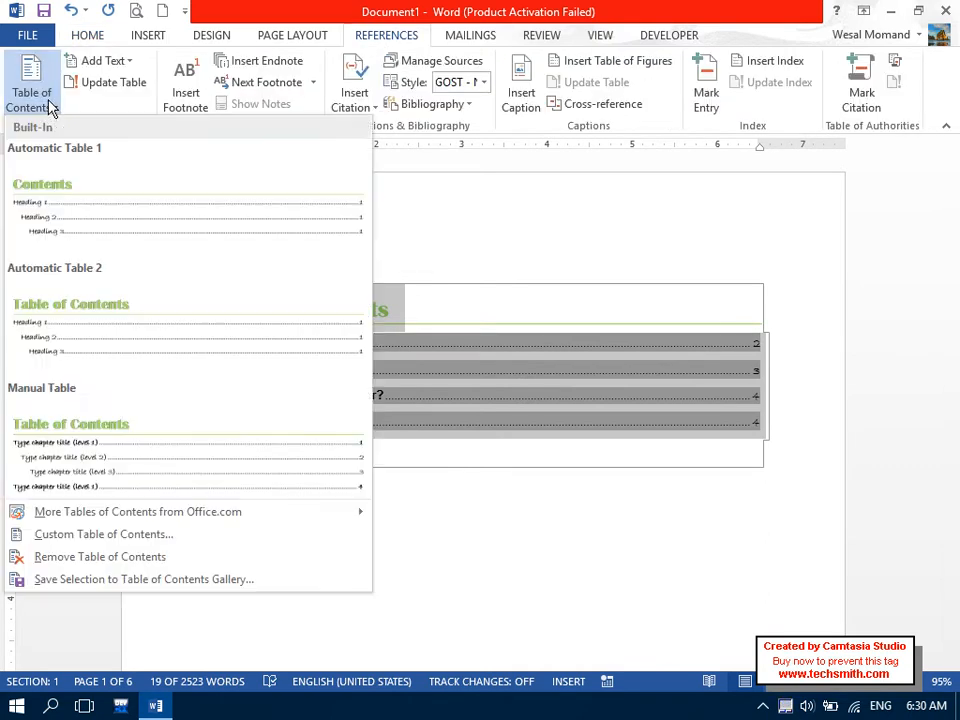
{"action": "left_click", "coordinate": [159, 538]}
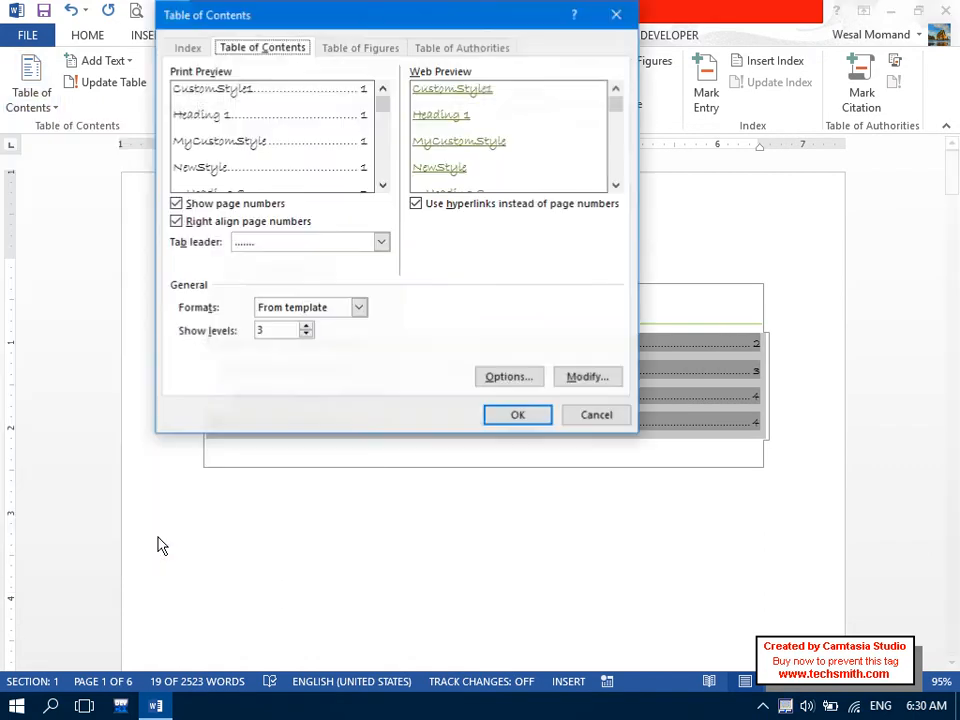
{"action": "left_click", "coordinate": [604, 420]}
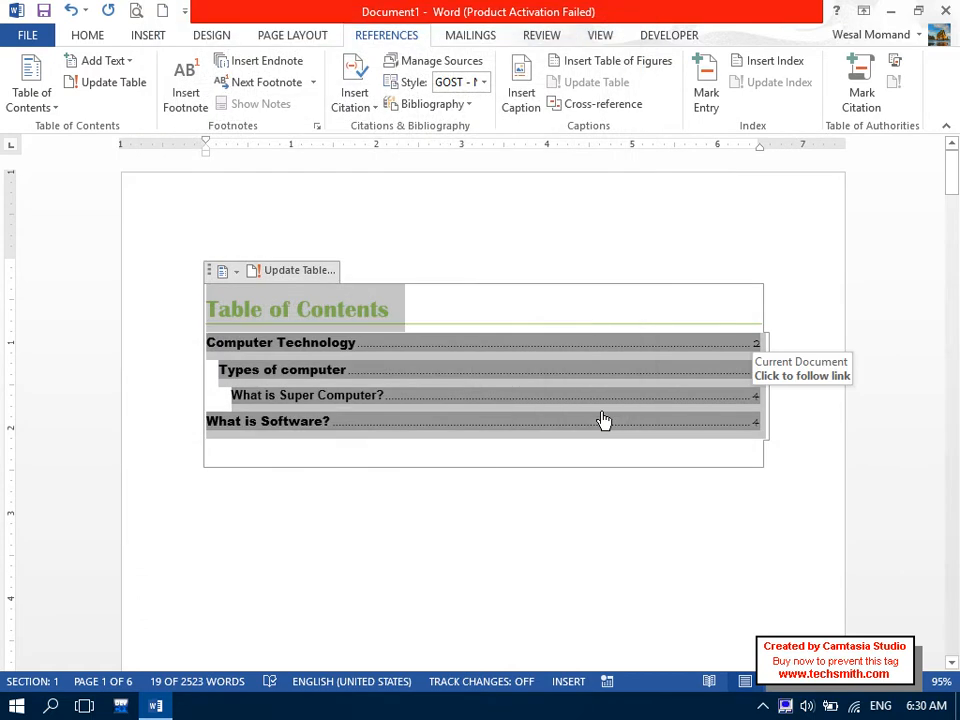
{"action": "left_click", "coordinate": [114, 82]}
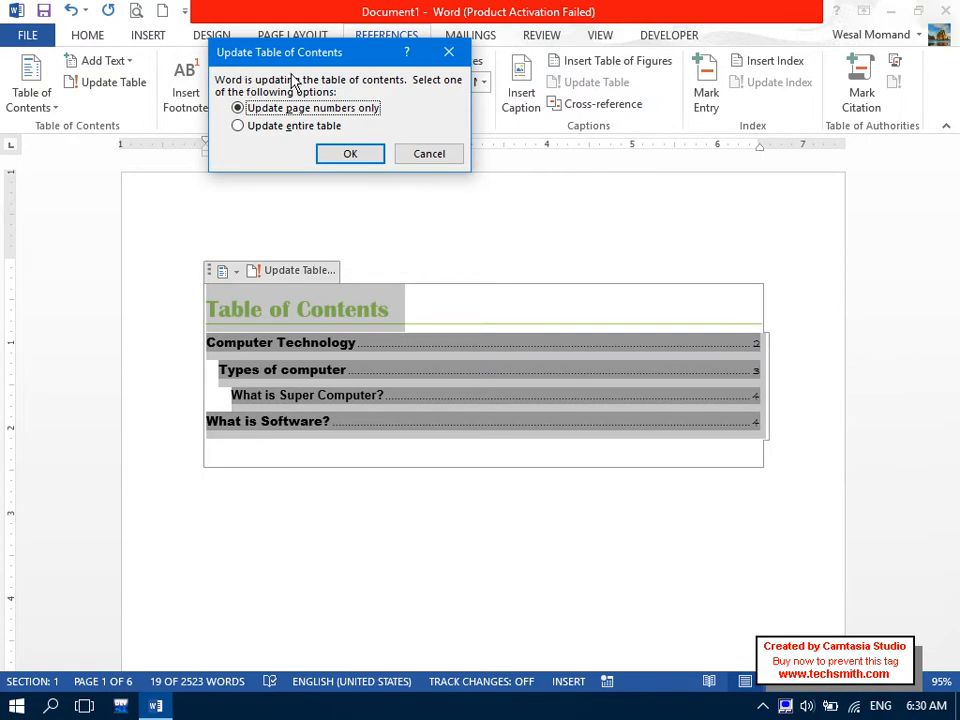
{"action": "left_click_drag", "start_coordinate": [284, 49], "coordinate": [311, 23]}
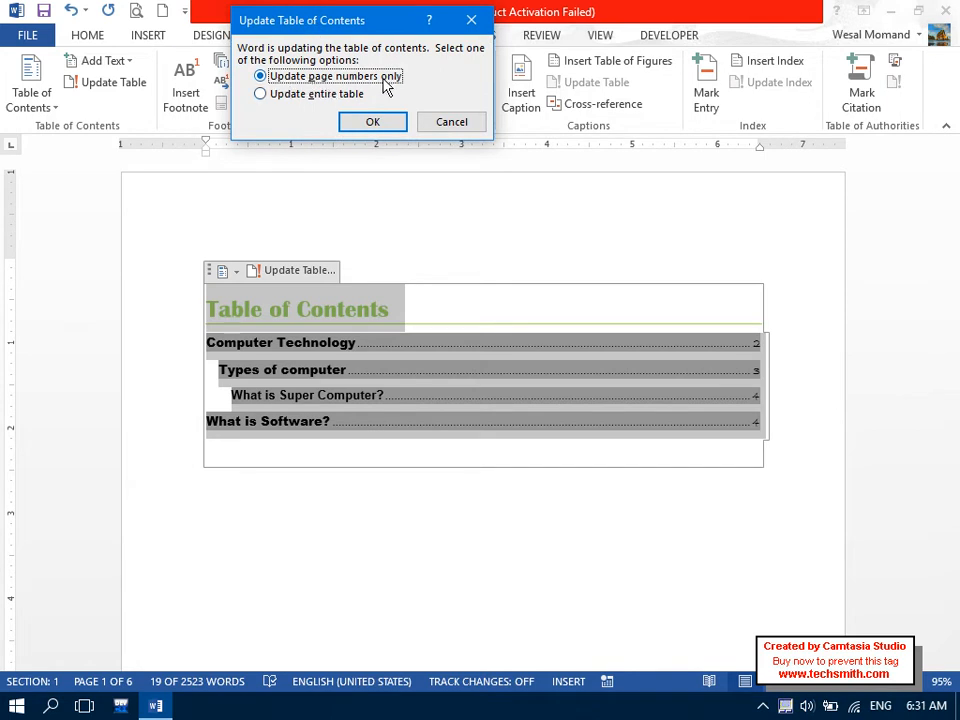
{"action": "left_click", "coordinate": [290, 94]}
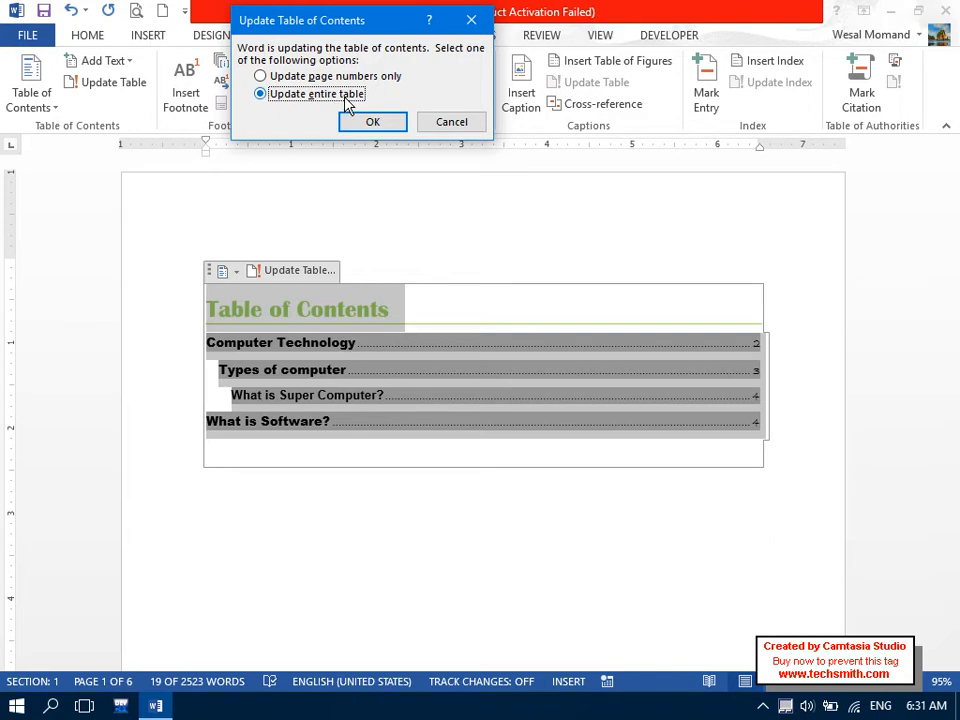
{"action": "left_click", "coordinate": [460, 122]}
{"action": "left_click_drag", "start_coordinate": [954, 178], "coordinate": [954, 385]}
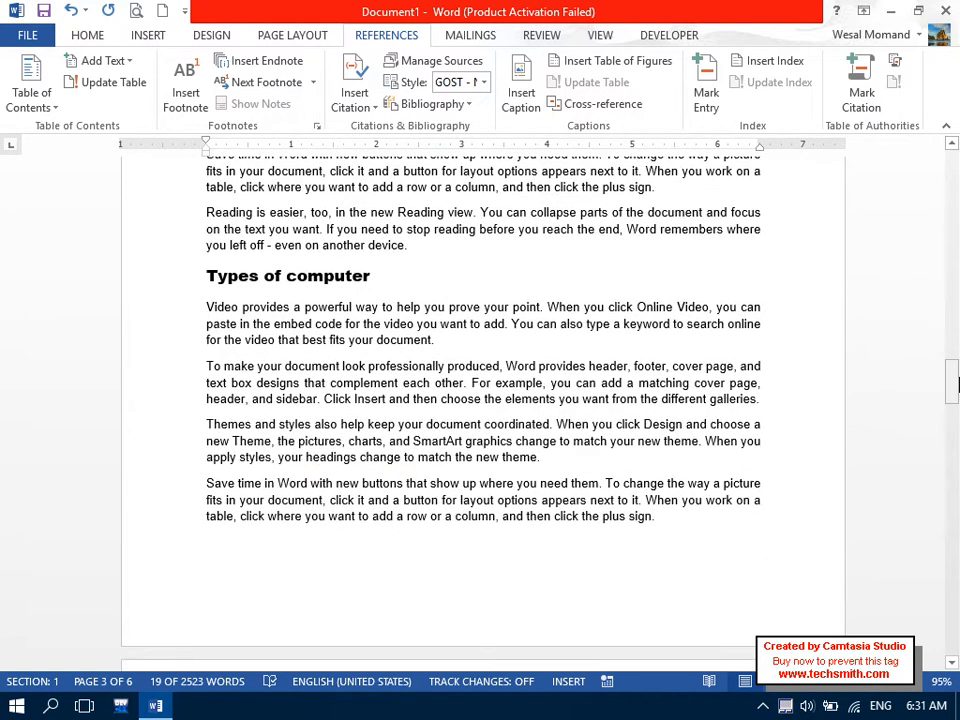
Insert a page break (Ctrl+Enter) so 'Types of computer' starts on a new page.
{"action": "left_click", "coordinate": [247, 277]}
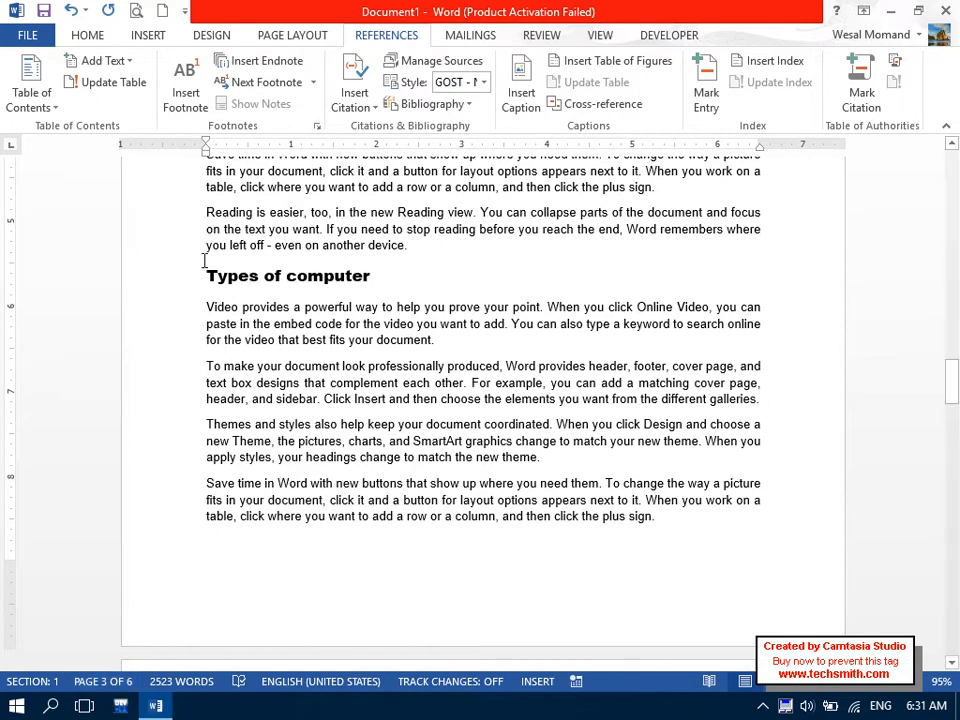
{"action": "left_click", "coordinate": [208, 277]}
{"action": "key", "text": "ctrl+Return"}
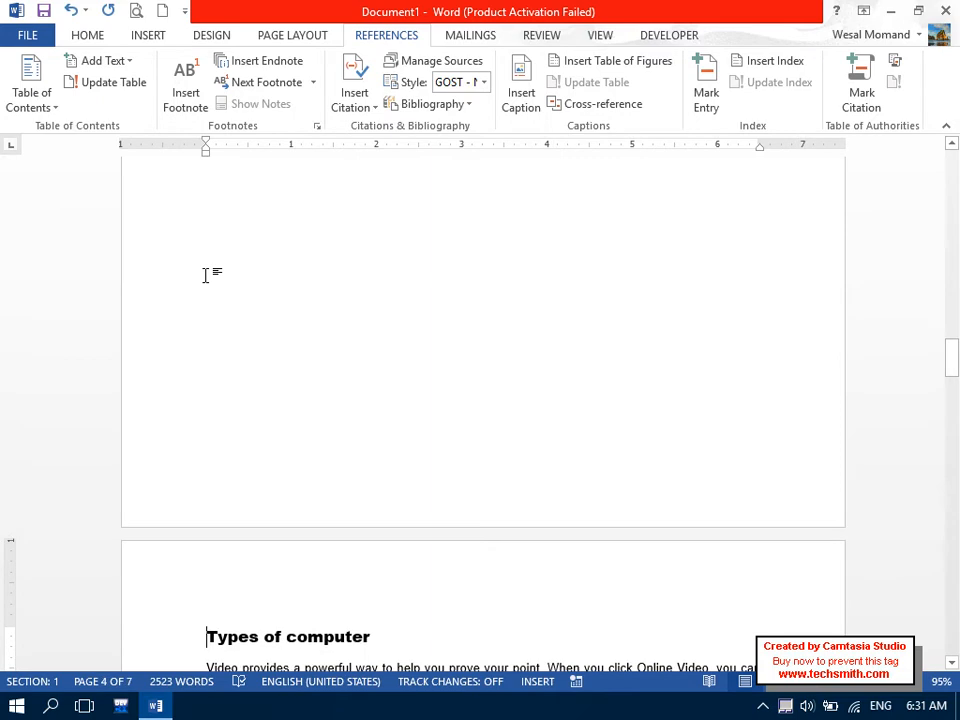
Update only the page numbers in the page-1 table of contents.
{"action": "left_click_drag", "start_coordinate": [951, 352], "coordinate": [951, 170]}
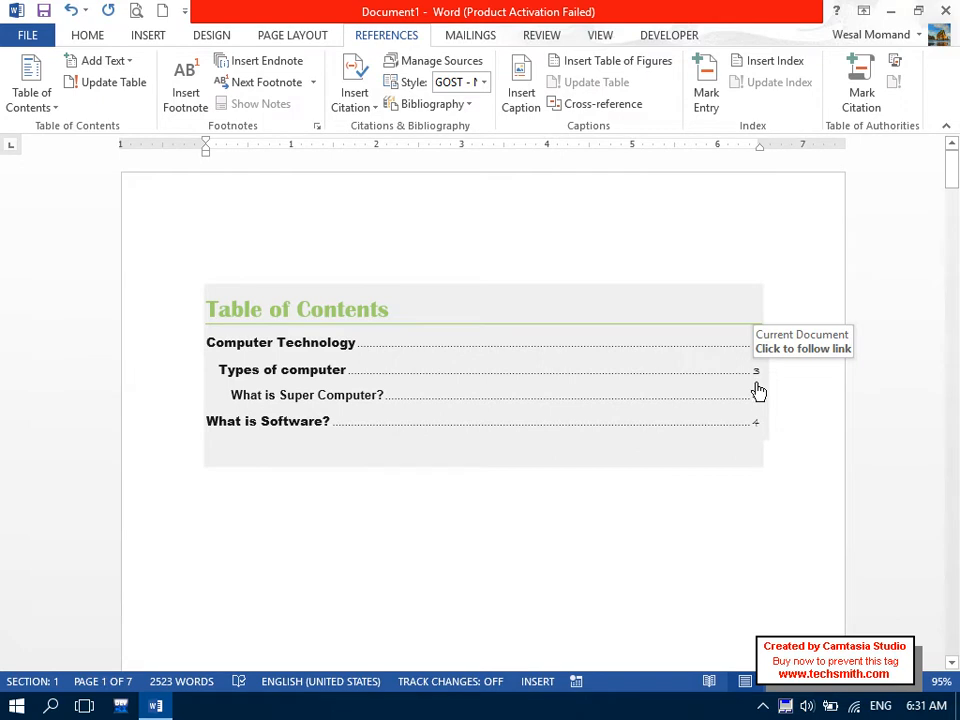
{"action": "left_click", "coordinate": [150, 294]}
{"action": "left_click", "coordinate": [130, 88]}
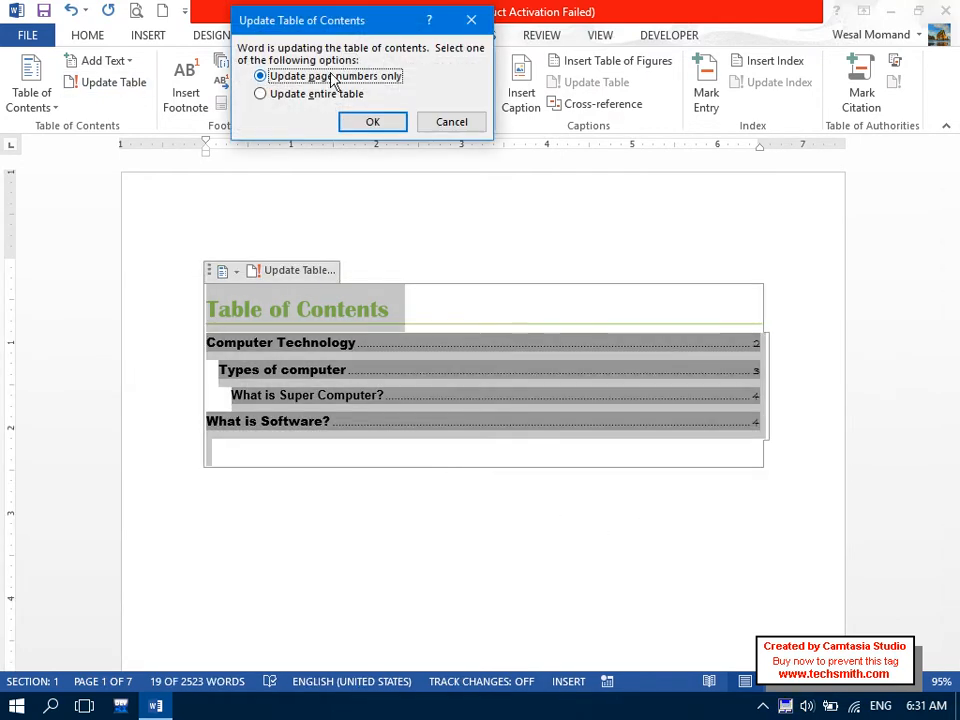
{"action": "left_click", "coordinate": [372, 122]}
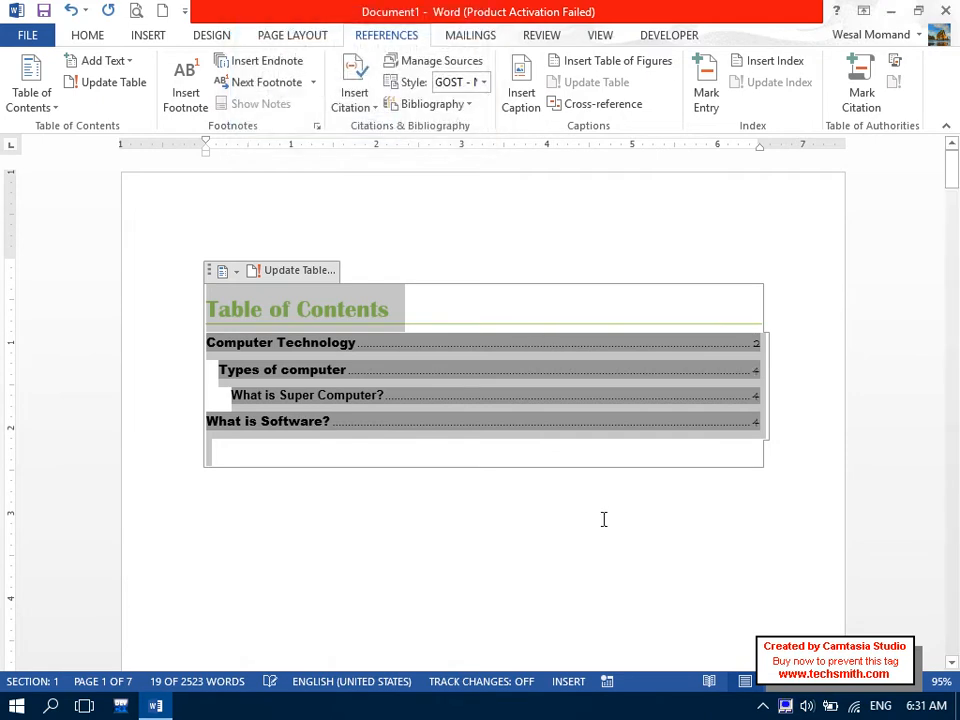
{"action": "left_click", "coordinate": [604, 510]}
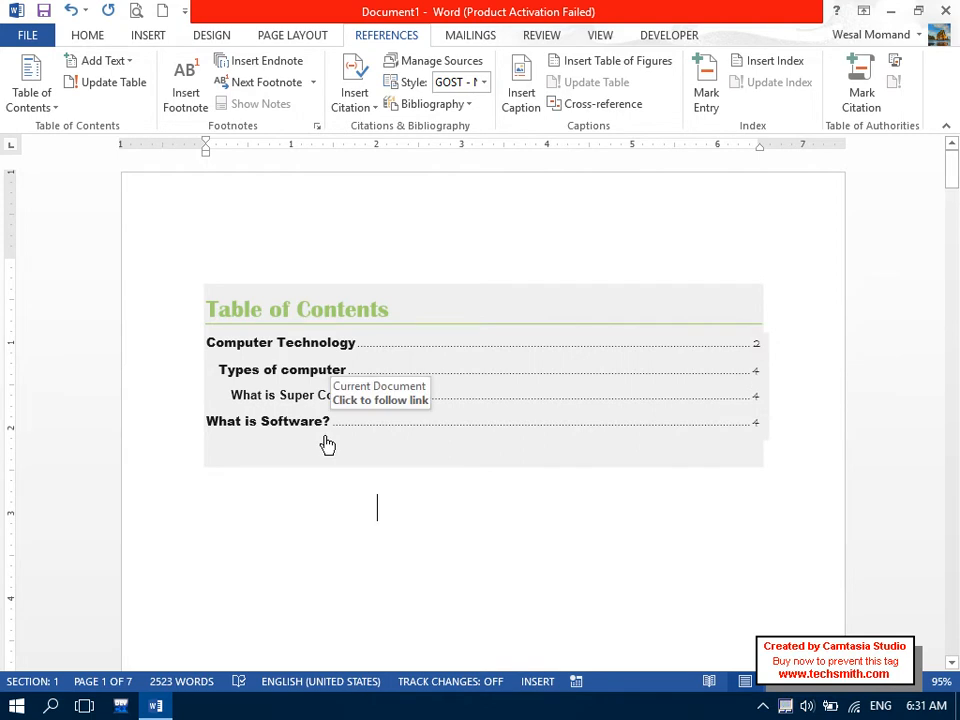
{"action": "left_click_drag", "start_coordinate": [279, 437], "coordinate": [188, 291]}
{"action": "left_click", "coordinate": [117, 88]}
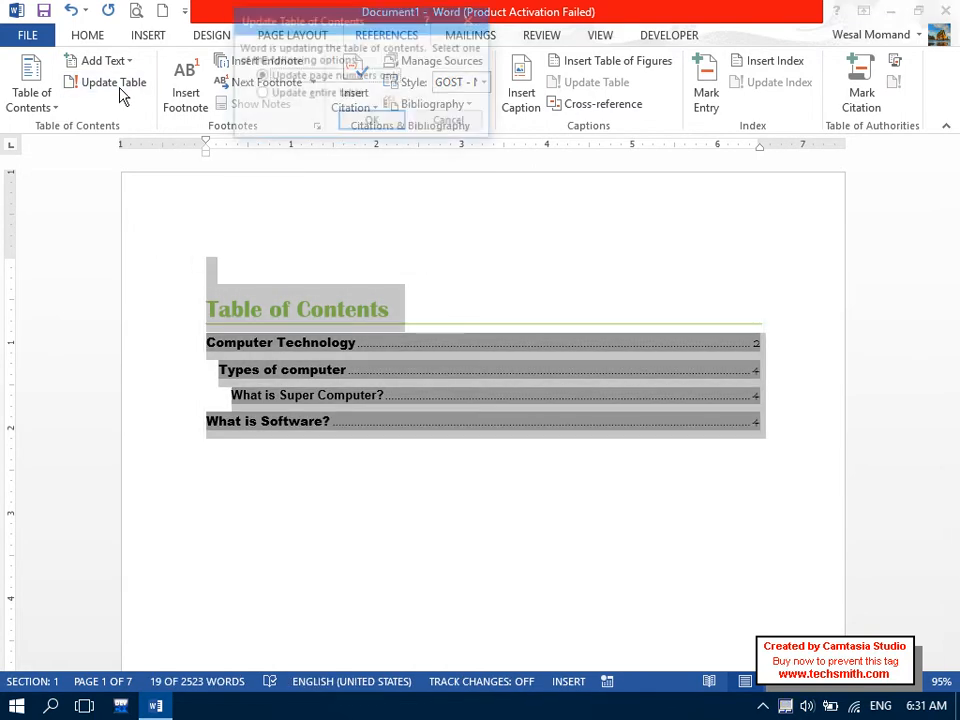
Update the entire table of contents, then follow the LCD Device entry to its heading.
{"action": "left_click", "coordinate": [279, 97]}
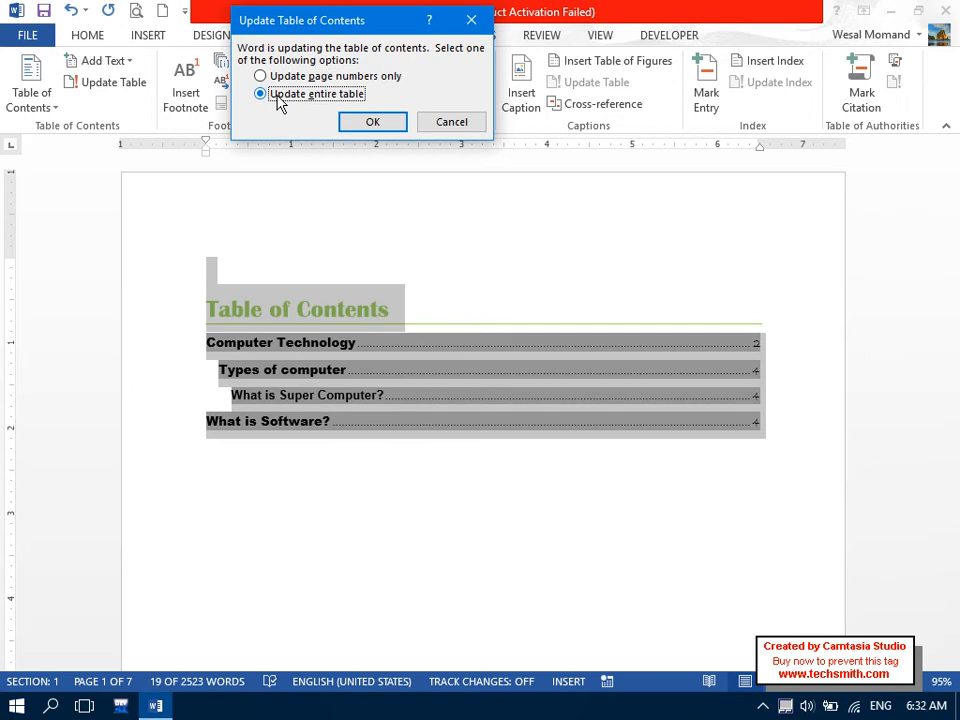
{"action": "left_click", "coordinate": [377, 121]}
{"action": "left_click", "coordinate": [301, 597]}
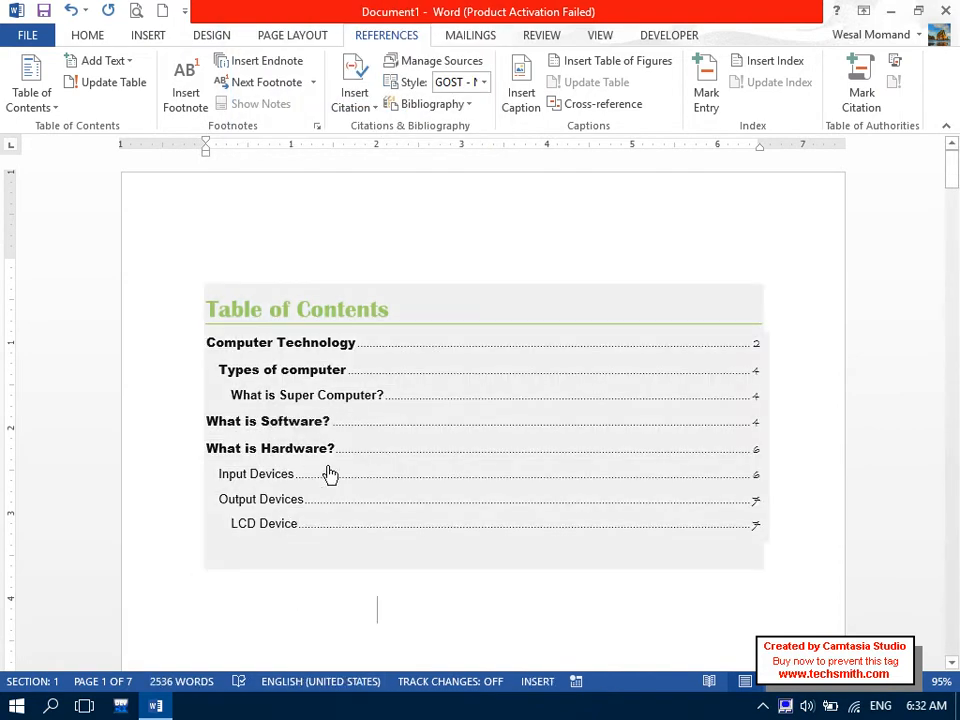
{"action": "left_click", "coordinate": [358, 540]}
{"action": "left_click_drag", "start_coordinate": [951, 622], "coordinate": [954, 172]}
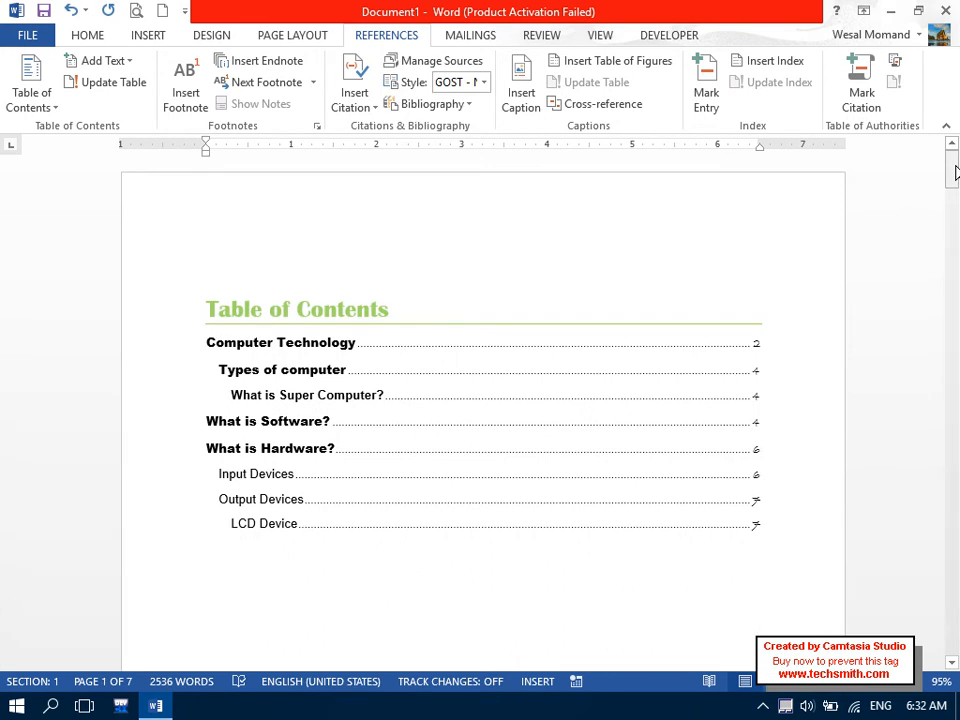
Rebuild the custom table of contents with page numbers turned off.
{"action": "left_click_drag", "start_coordinate": [660, 558], "coordinate": [151, 307]}
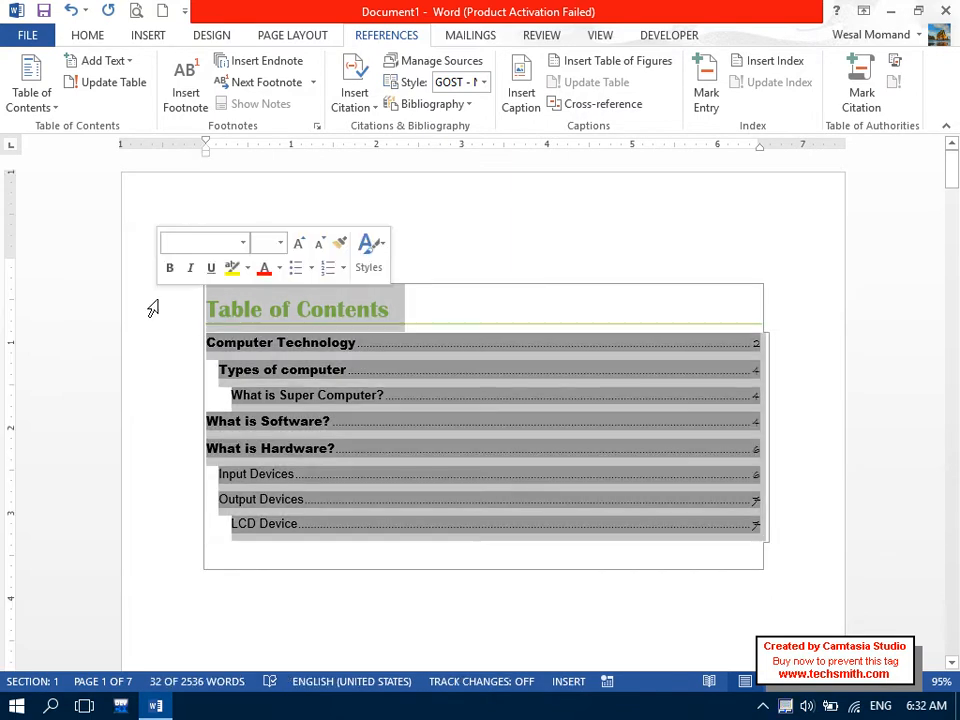
{"action": "left_click", "coordinate": [18, 108]}
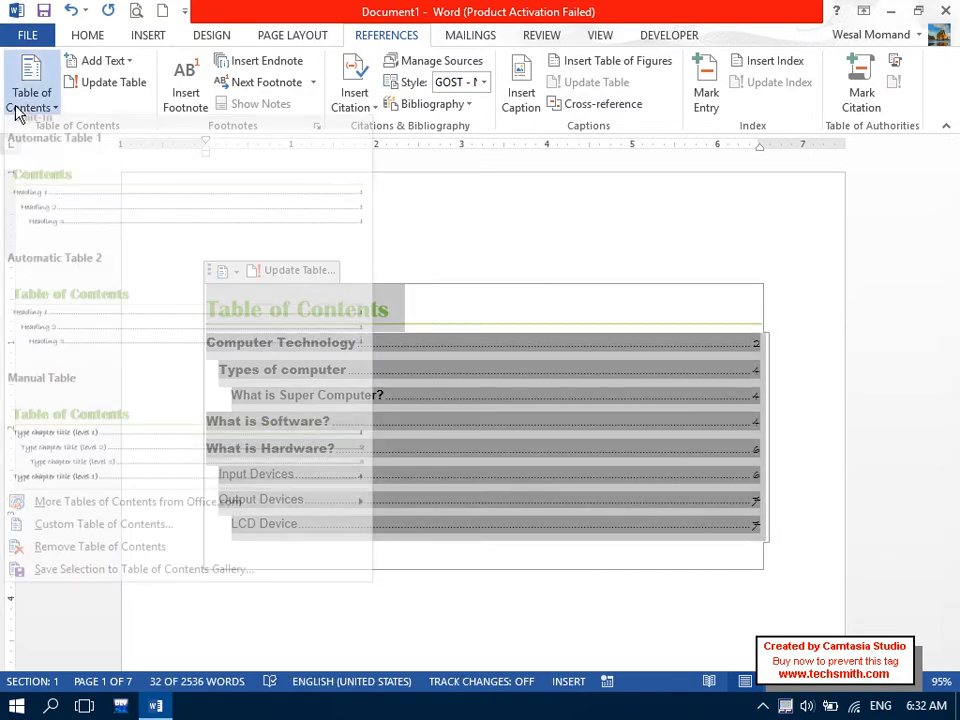
{"action": "left_click", "coordinate": [117, 536]}
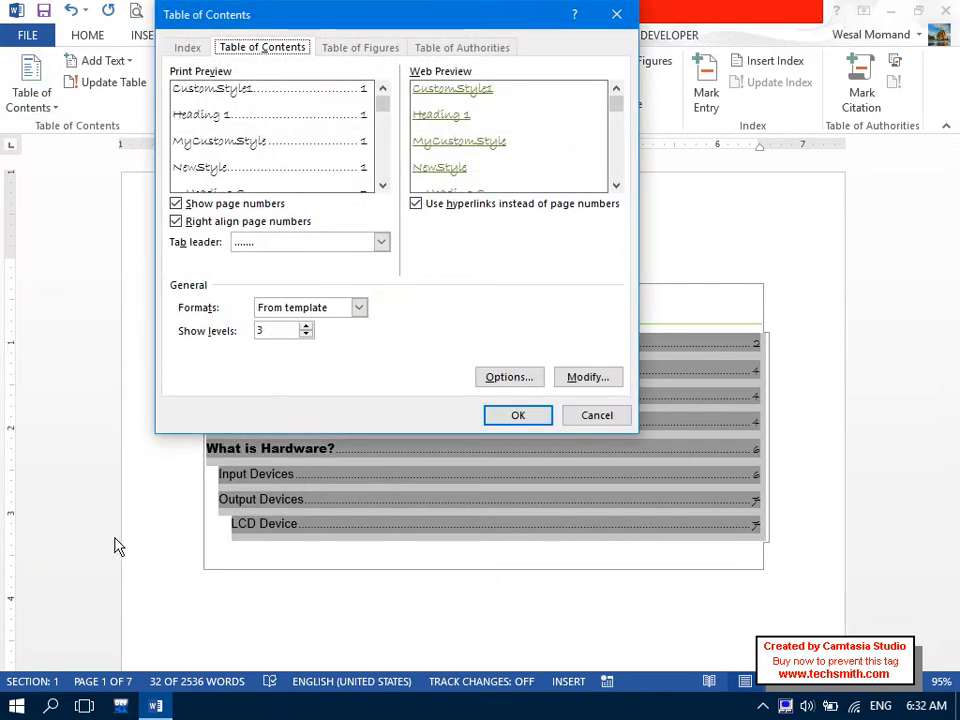
{"action": "left_click", "coordinate": [212, 205]}
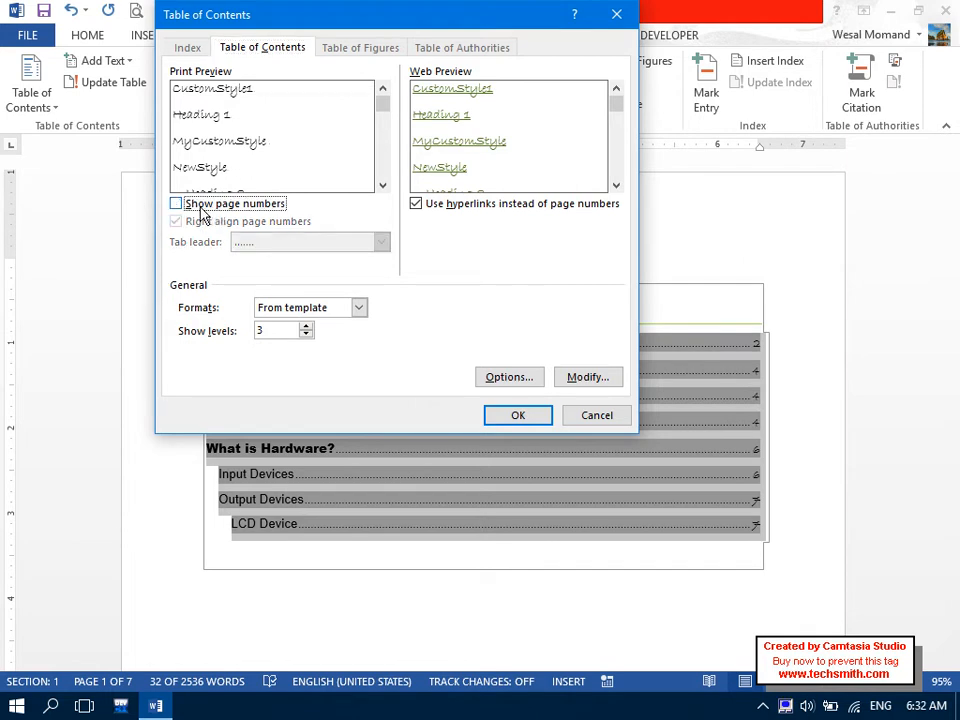
{"action": "left_click", "coordinate": [507, 412]}
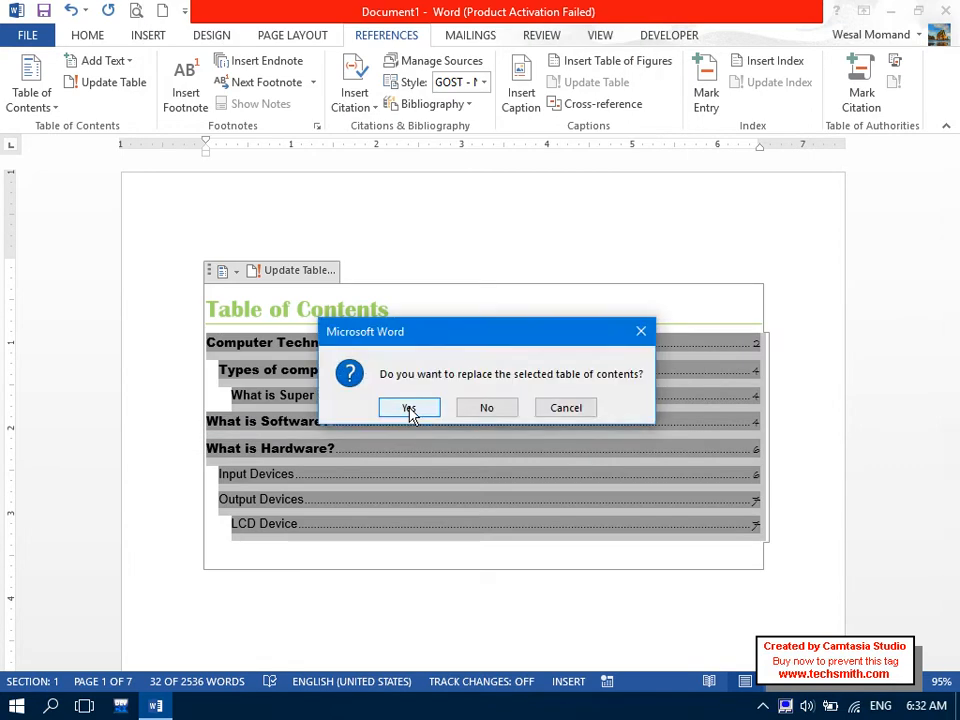
{"action": "left_click", "coordinate": [400, 406]}
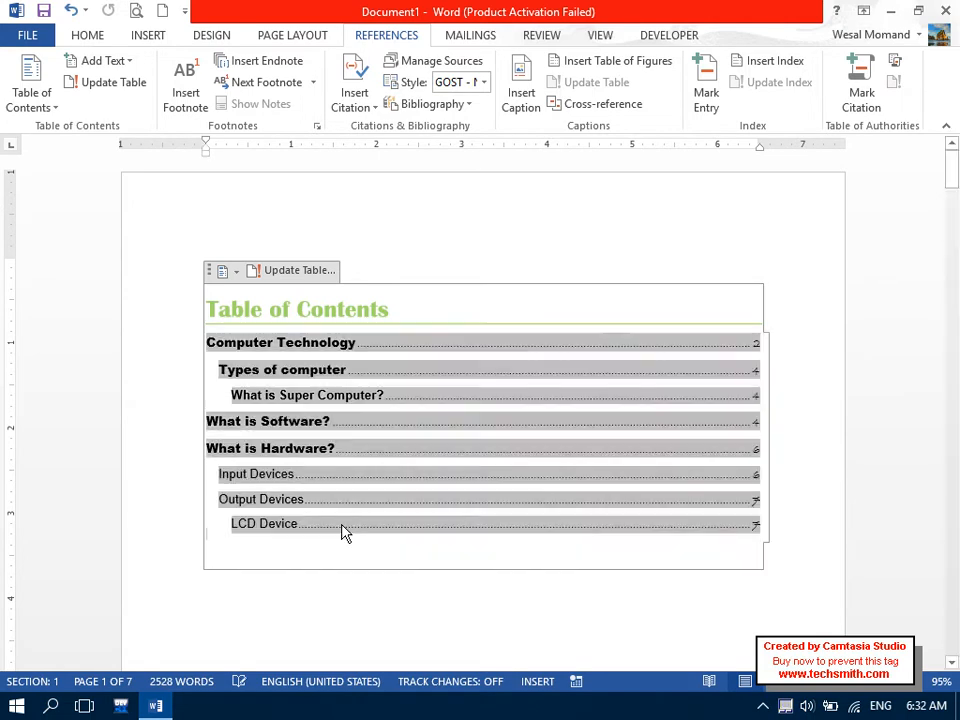
Rebuild the custom table of contents with Right align page numbers unchecked.
{"action": "left_click", "coordinate": [26, 92]}
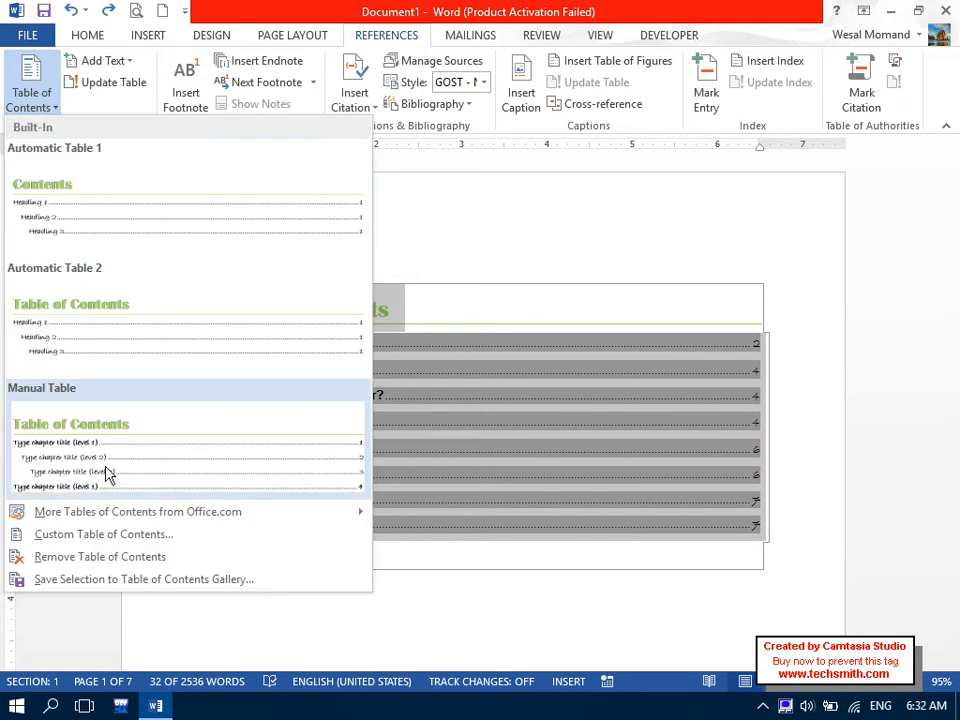
{"action": "left_click", "coordinate": [118, 532]}
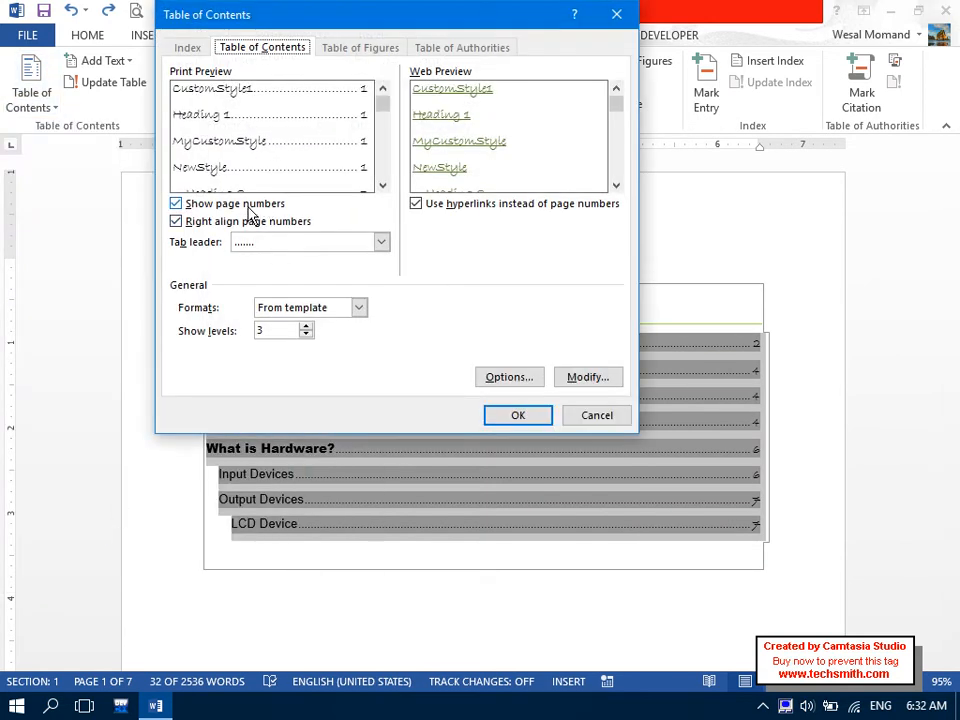
{"action": "left_click", "coordinate": [207, 224]}
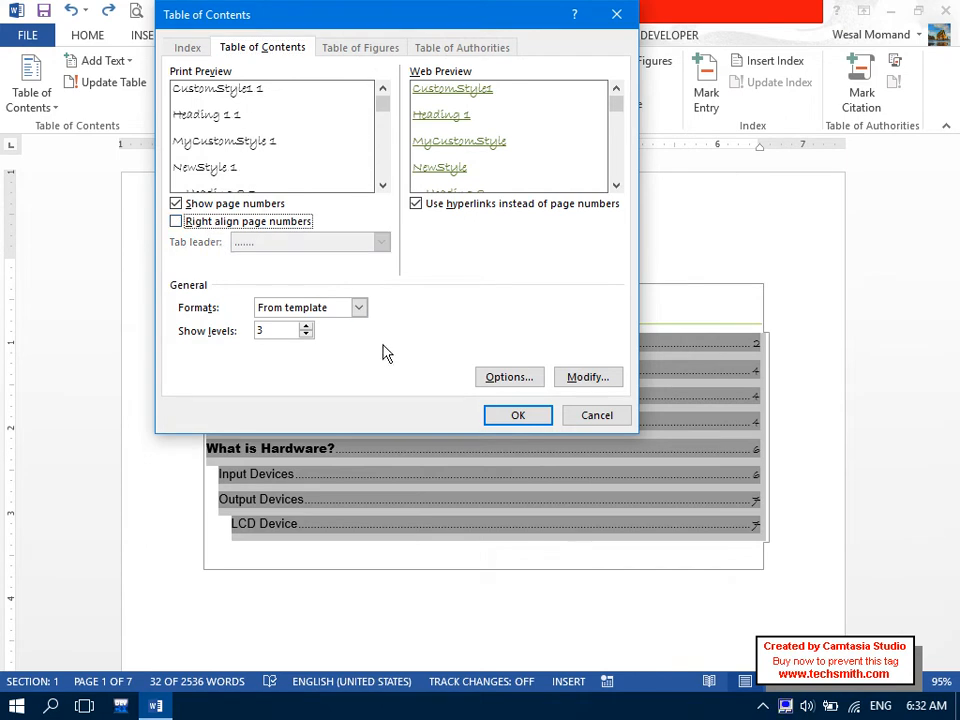
{"action": "left_click", "coordinate": [502, 419]}
{"action": "left_click", "coordinate": [410, 410]}
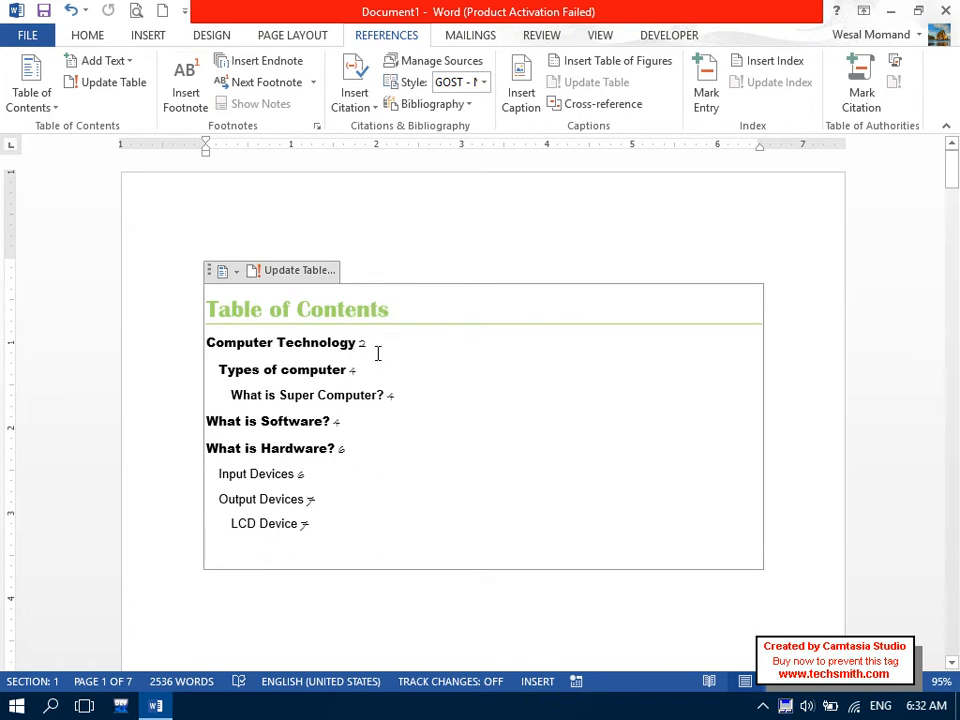
Undo the last change, then rebuild the contents with the underline tab leader.
{"action": "key", "text": "ctrl+z"}
{"action": "left_click", "coordinate": [31, 95]}
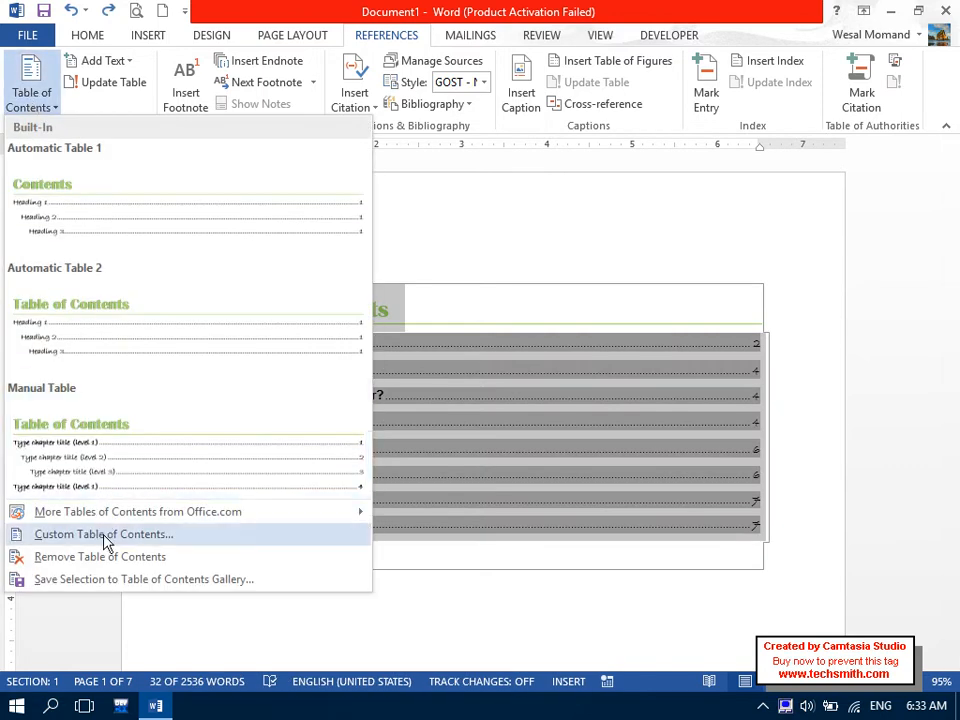
{"action": "left_click", "coordinate": [104, 537]}
{"action": "left_click", "coordinate": [266, 242]}
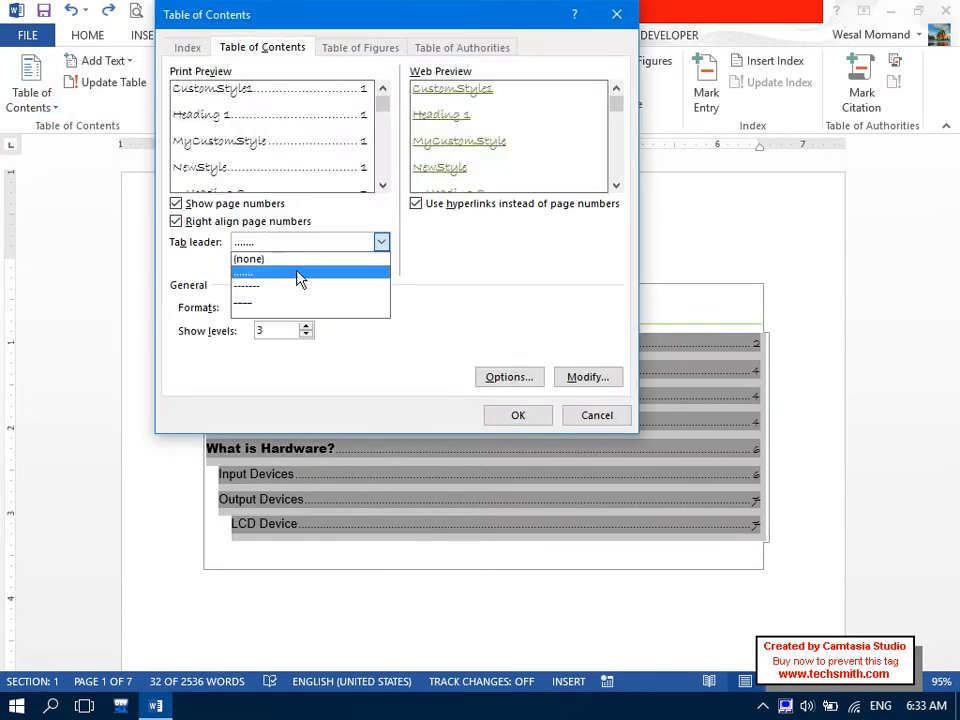
{"action": "left_click", "coordinate": [290, 303]}
{"action": "left_click", "coordinate": [495, 414]}
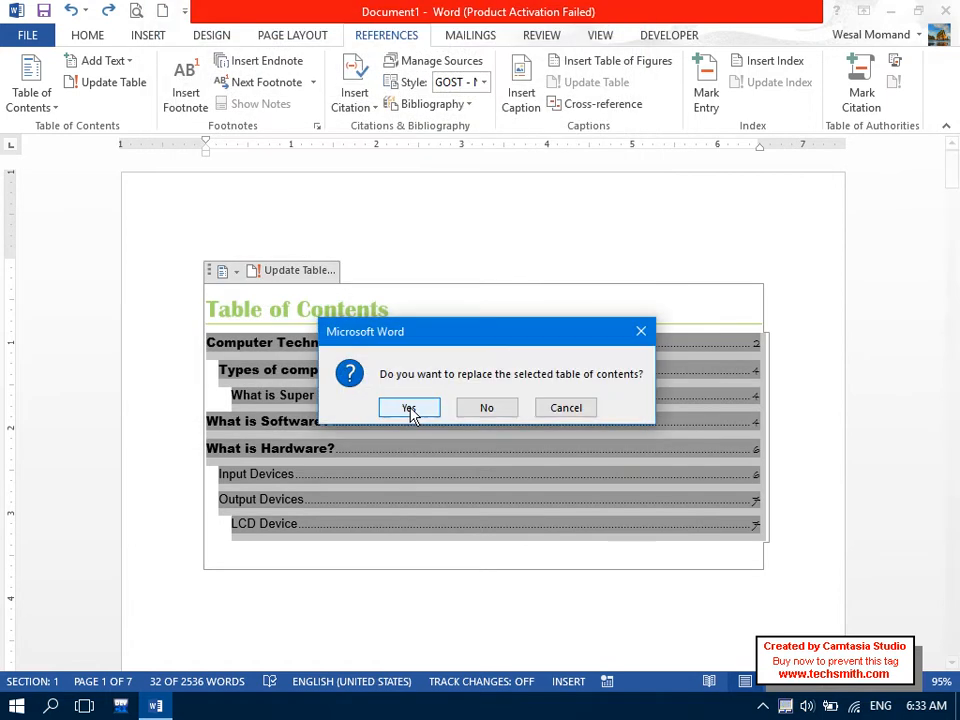
{"action": "left_click", "coordinate": [411, 410]}
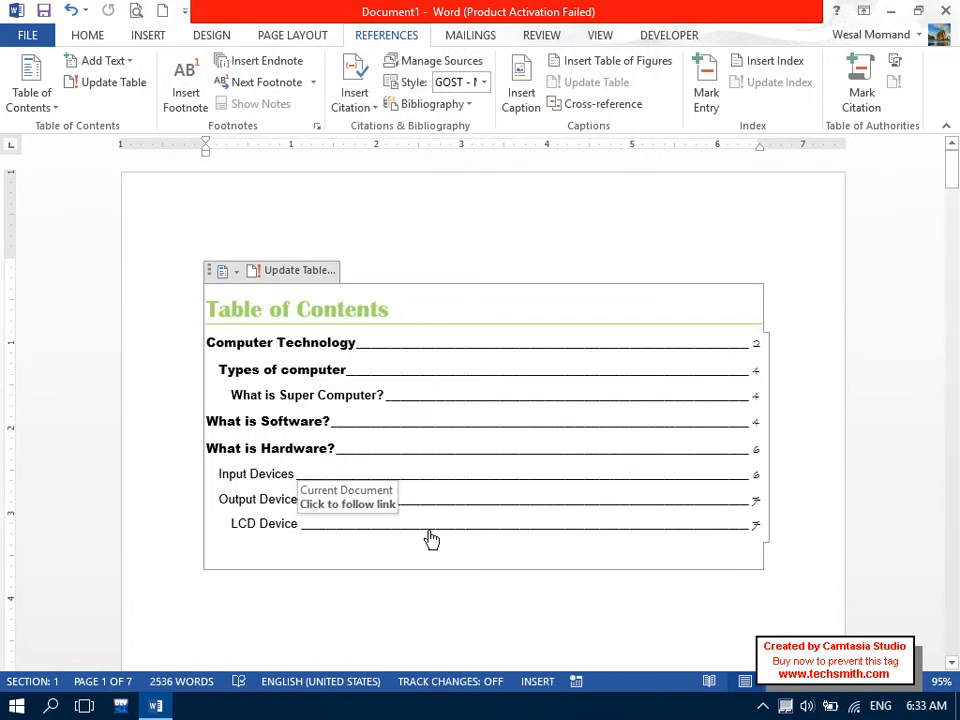
Follow the What is Software? entry, then rebuild the contents with Use hyperlinks turned off.
{"action": "left_click", "coordinate": [300, 421]}
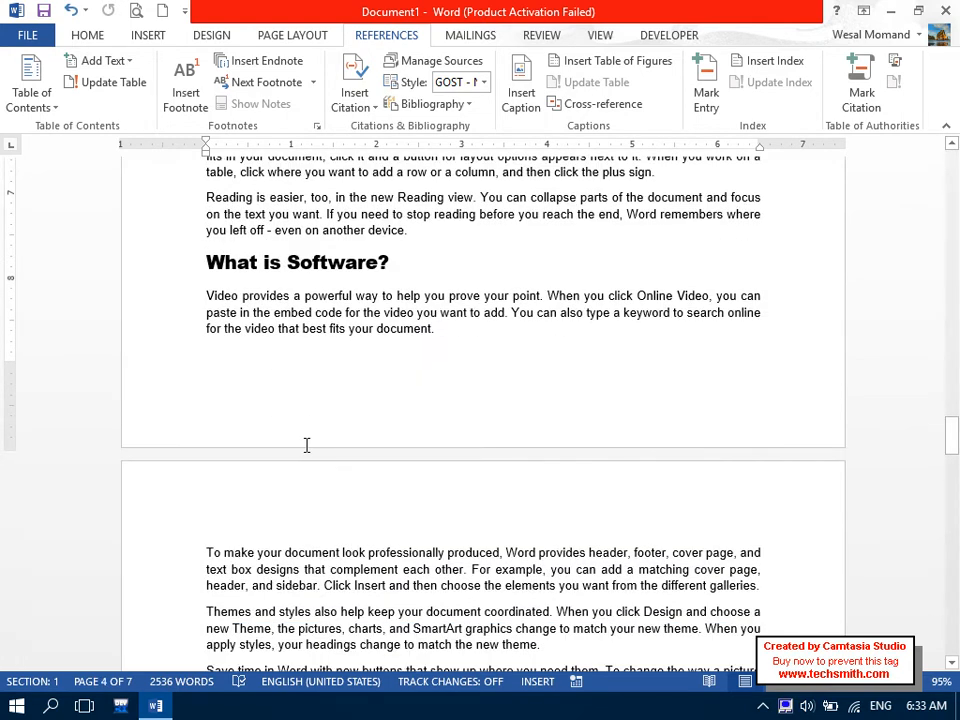
{"action": "left_click_drag", "start_coordinate": [952, 432], "coordinate": [952, 165]}
{"action": "left_click_drag", "start_coordinate": [359, 573], "coordinate": [207, 310]}
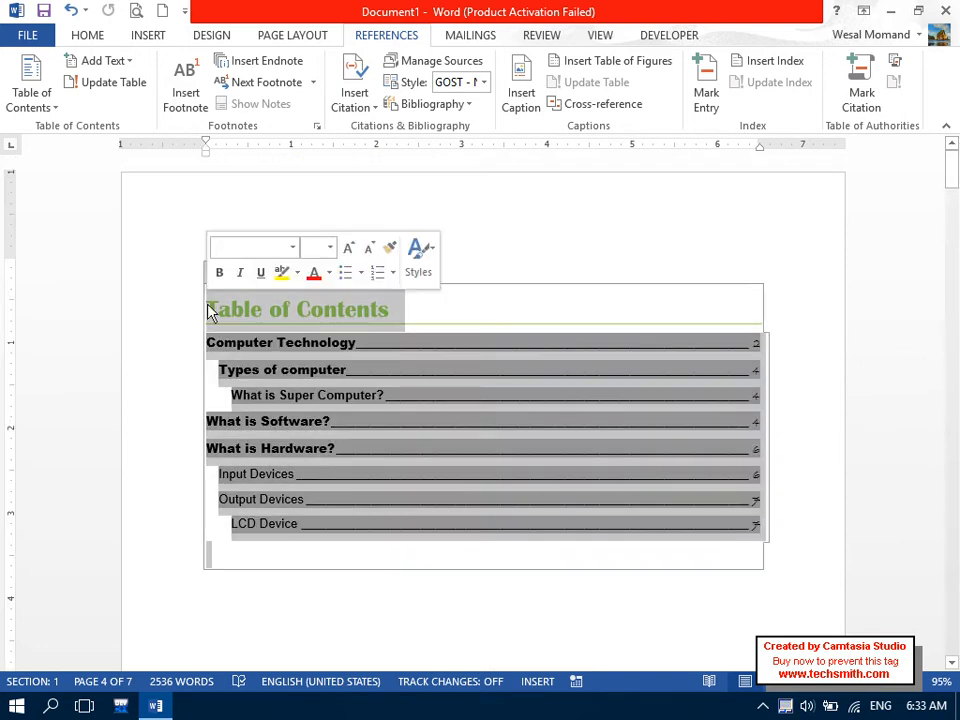
{"action": "left_click", "coordinate": [32, 94]}
{"action": "left_click", "coordinate": [104, 536]}
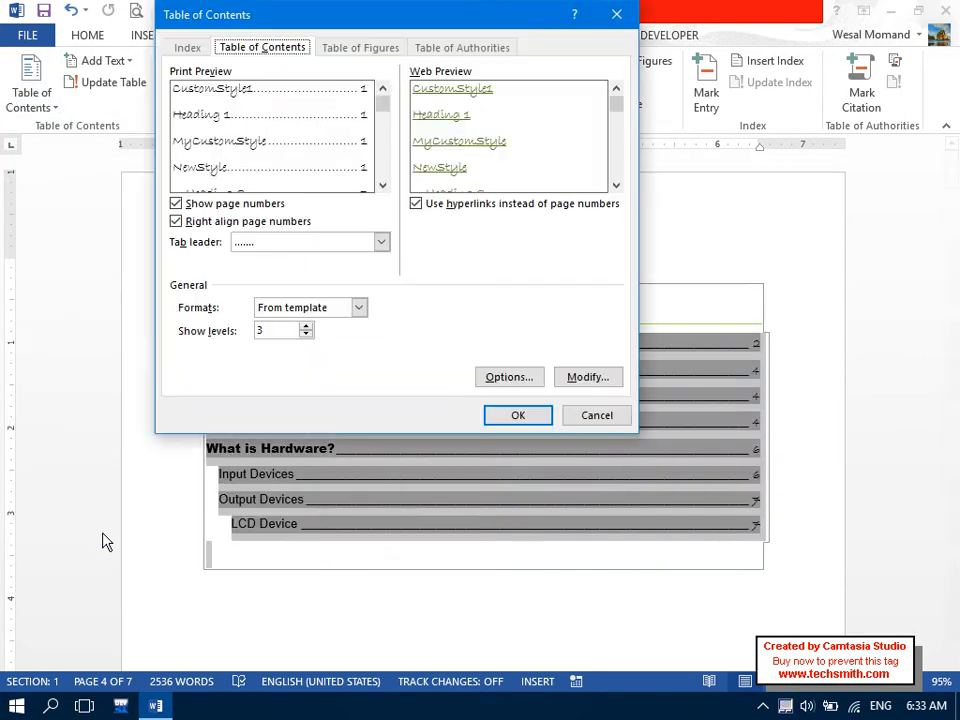
{"action": "left_click", "coordinate": [418, 205]}
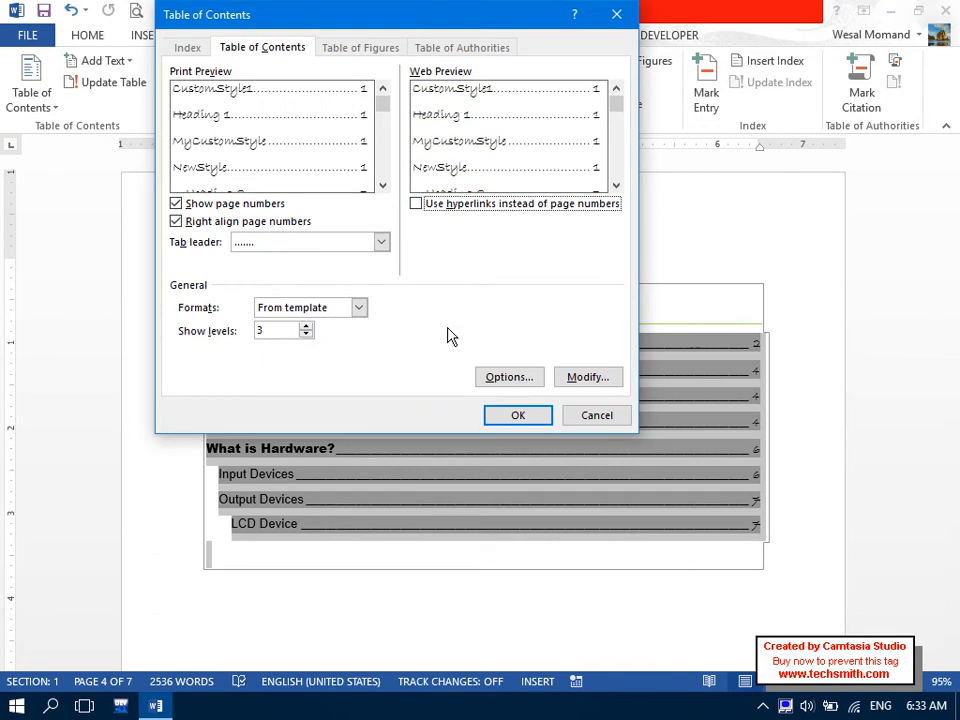
{"action": "left_click", "coordinate": [497, 418]}
{"action": "left_click", "coordinate": [410, 412]}
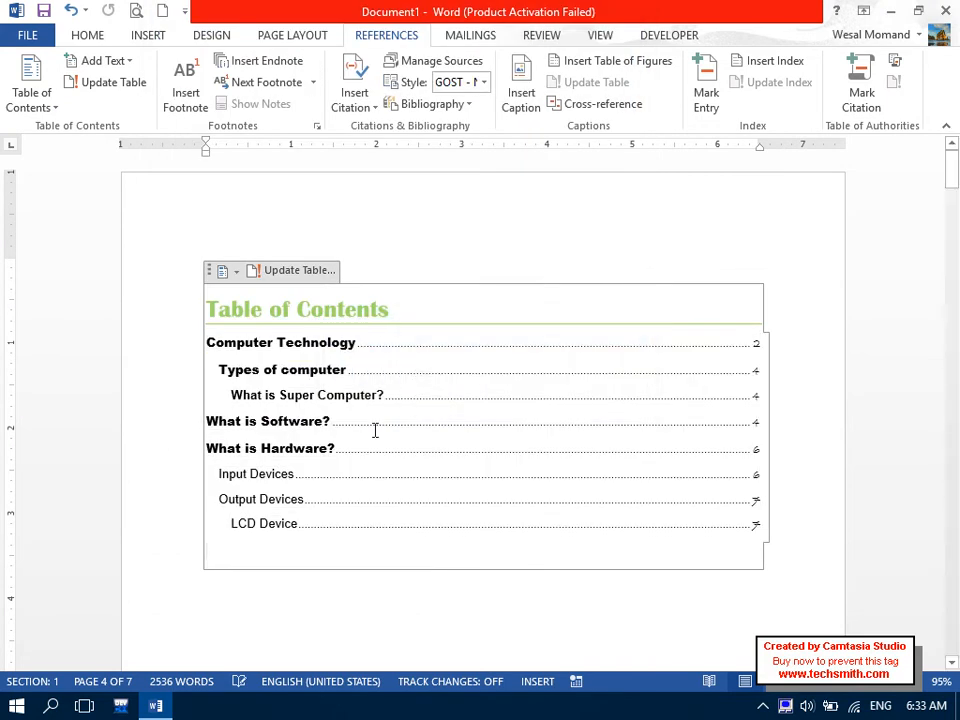
Turn Use hyperlinks back on for the contents and follow the What is Hardware? link.
{"action": "triple_click", "coordinate": [331, 396]}
{"action": "triple_click", "coordinate": [331, 396]}
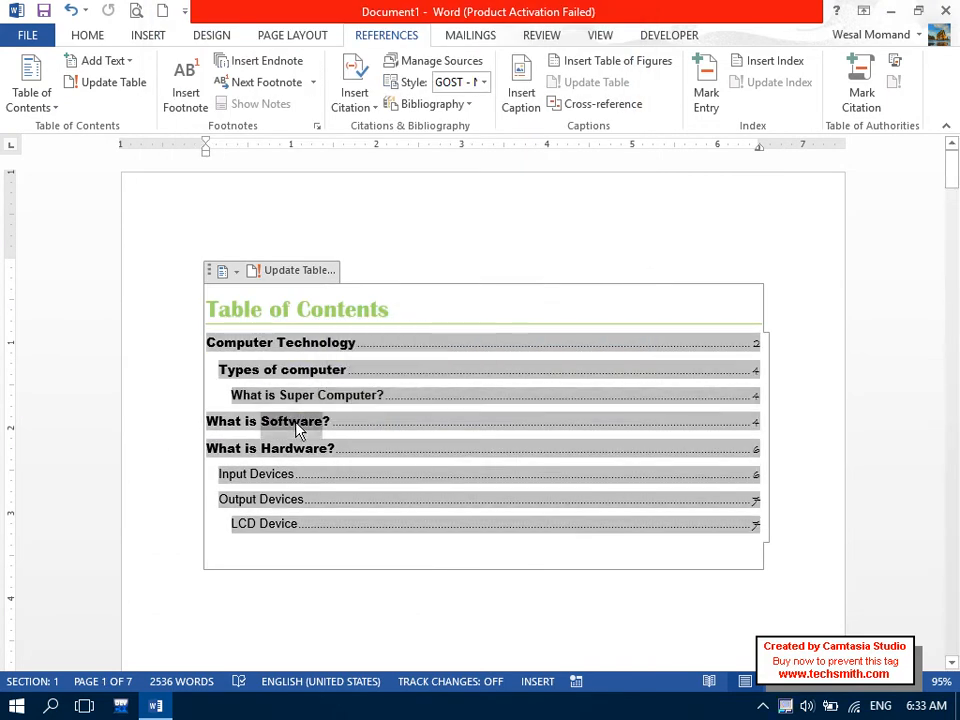
{"action": "triple_click", "coordinate": [296, 424]}
{"action": "mouse_move", "coordinate": [296, 428]}
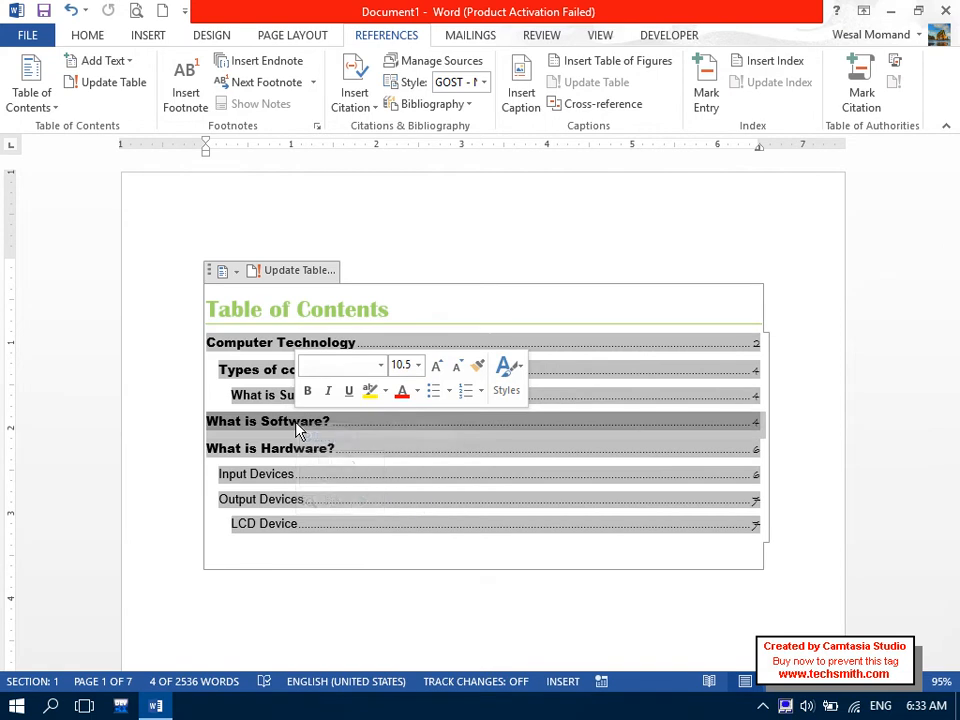
{"action": "left_click", "coordinate": [266, 548]}
{"action": "left_click_drag", "start_coordinate": [266, 548], "coordinate": [129, 214]}
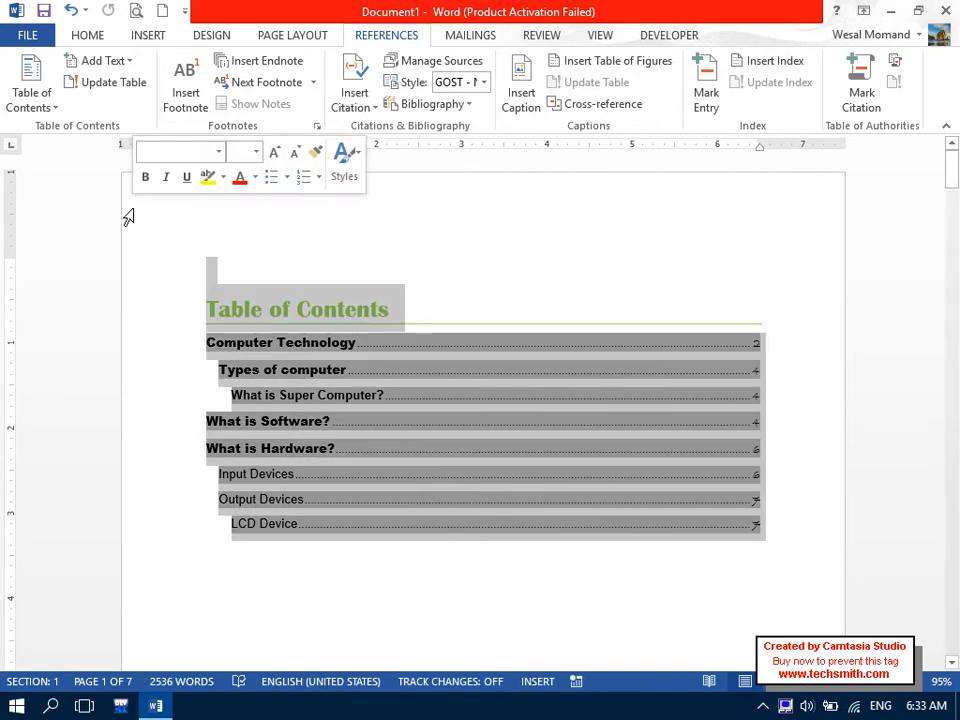
{"action": "left_click", "coordinate": [31, 88]}
{"action": "left_click", "coordinate": [100, 535]}
{"action": "left_click", "coordinate": [513, 207]}
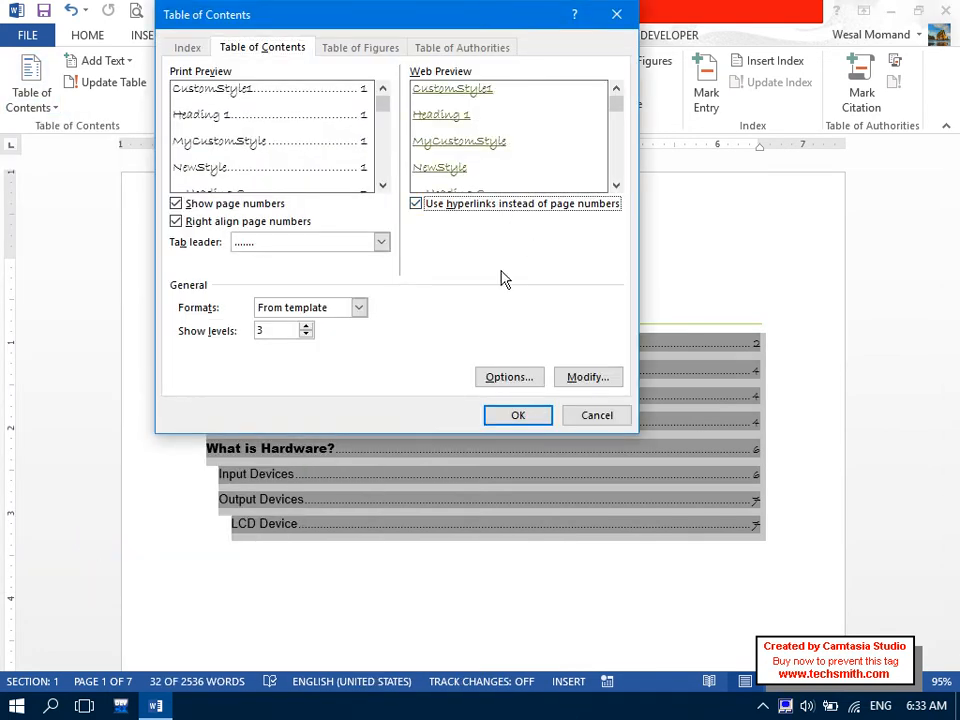
{"action": "left_click", "coordinate": [507, 418]}
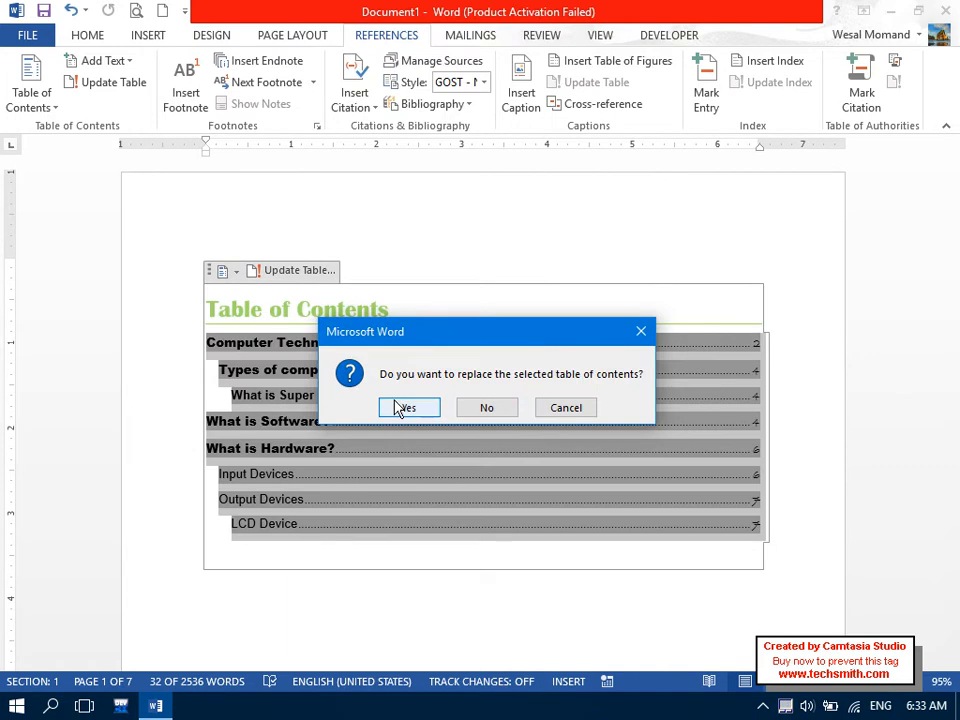
{"action": "left_click", "coordinate": [393, 404]}
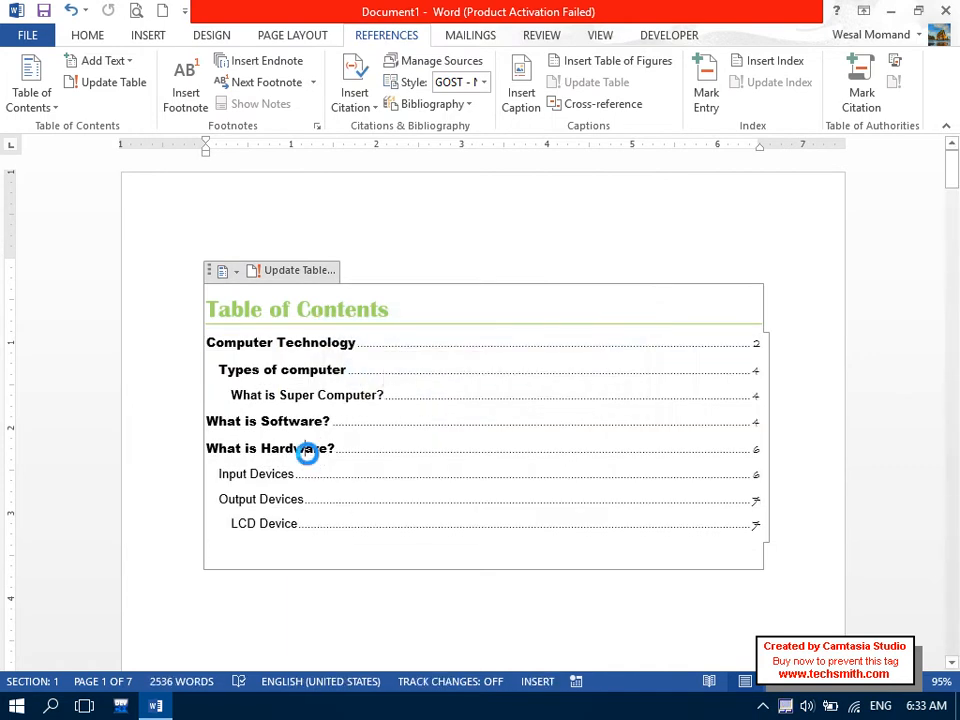
{"action": "left_click", "coordinate": [310, 463]}
{"action": "left_click_drag", "start_coordinate": [952, 532], "coordinate": [913, 24]}
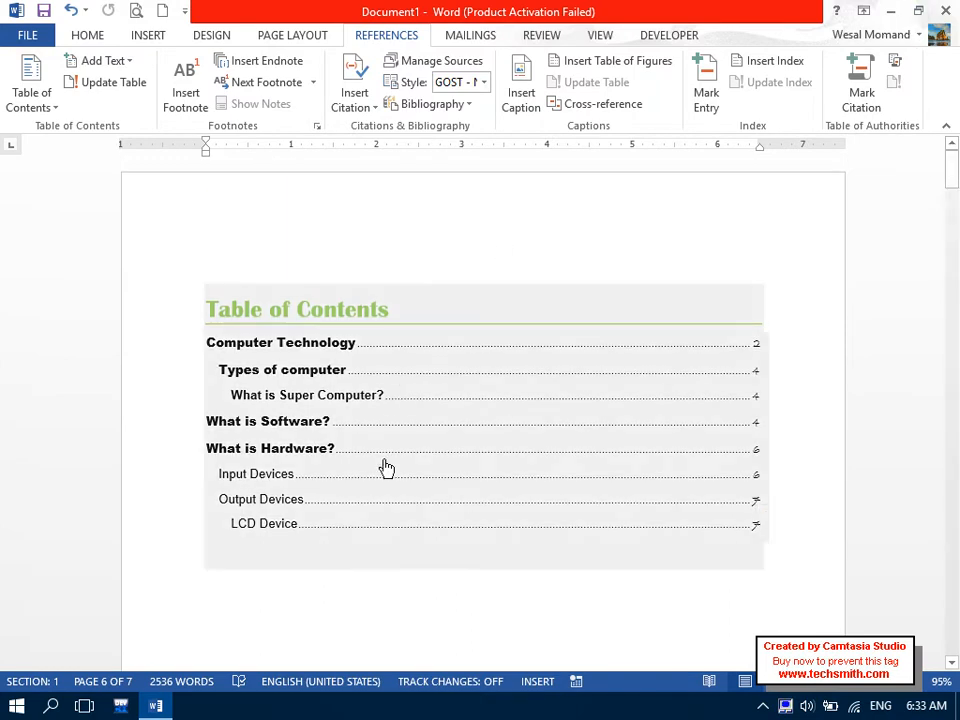
Type a 'Types of LCD' heading at the document end with =rand() sample paragraphs.
{"action": "left_click_drag", "start_coordinate": [334, 547], "coordinate": [201, 223]}
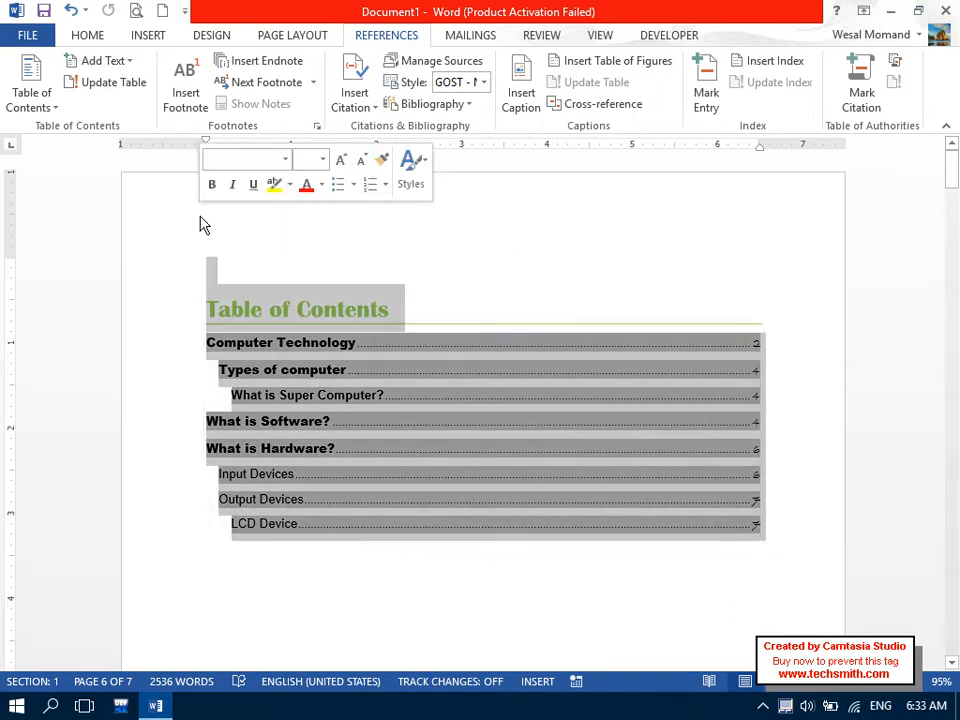
{"action": "left_click", "coordinate": [248, 614]}
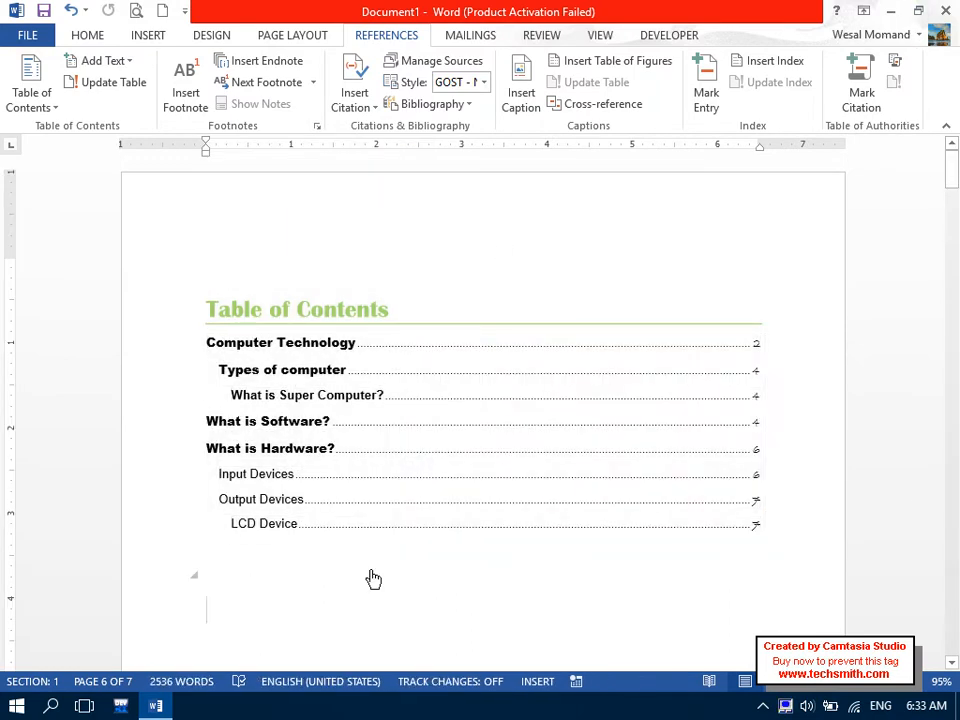
{"action": "left_click_drag", "start_coordinate": [953, 160], "coordinate": [953, 615]}
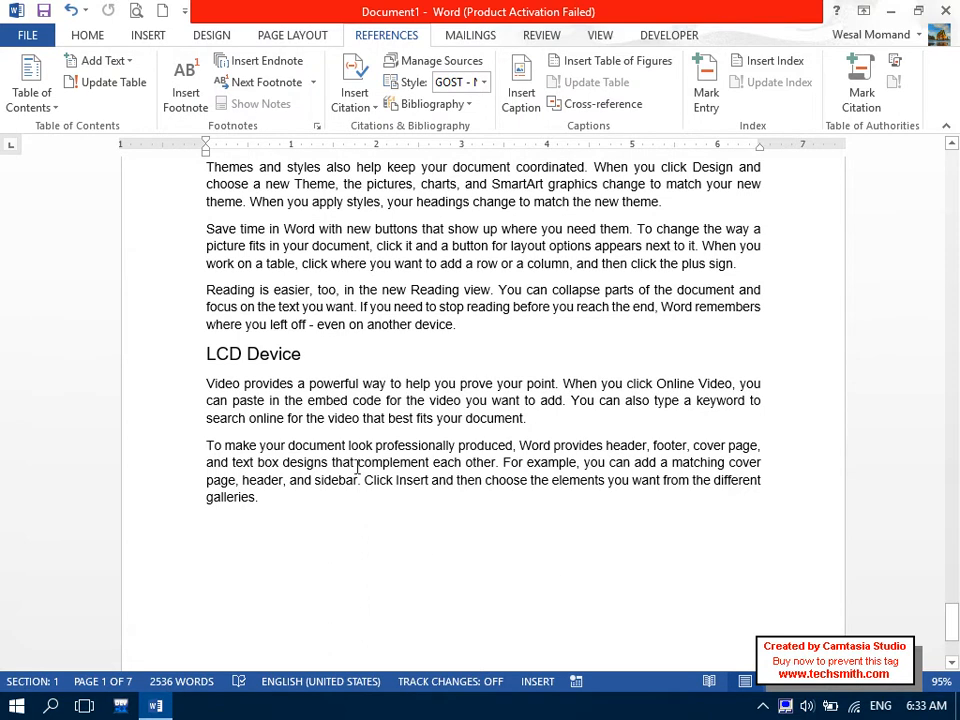
{"action": "left_click_drag", "start_coordinate": [951, 620], "coordinate": [951, 634]}
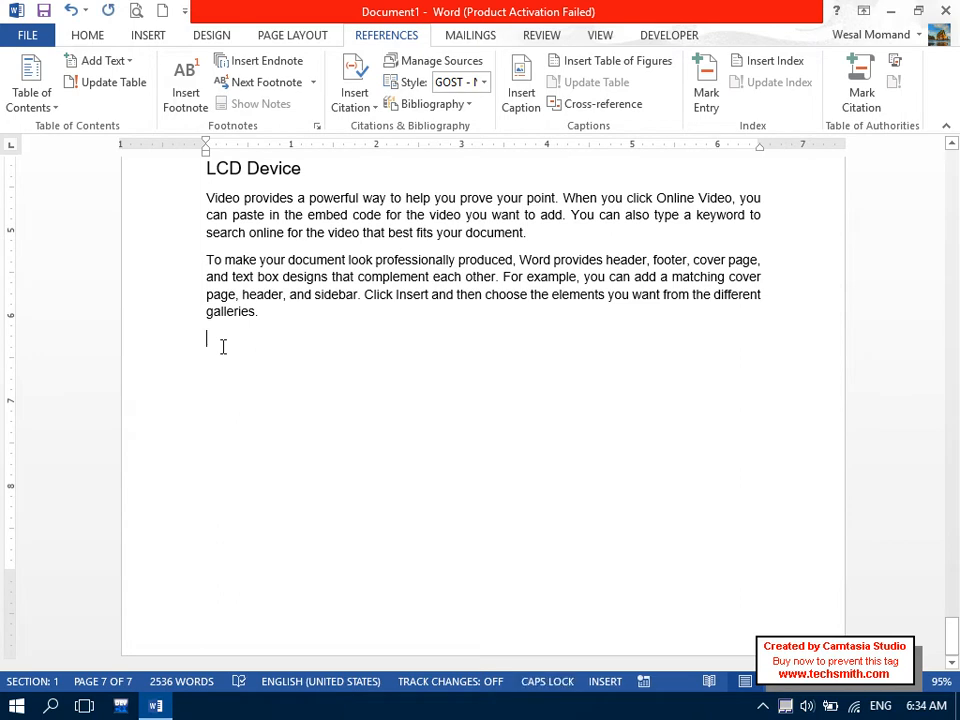
{"action": "key", "text": "Caps_Lock"}
{"action": "type", "text": "Types of LCD"}
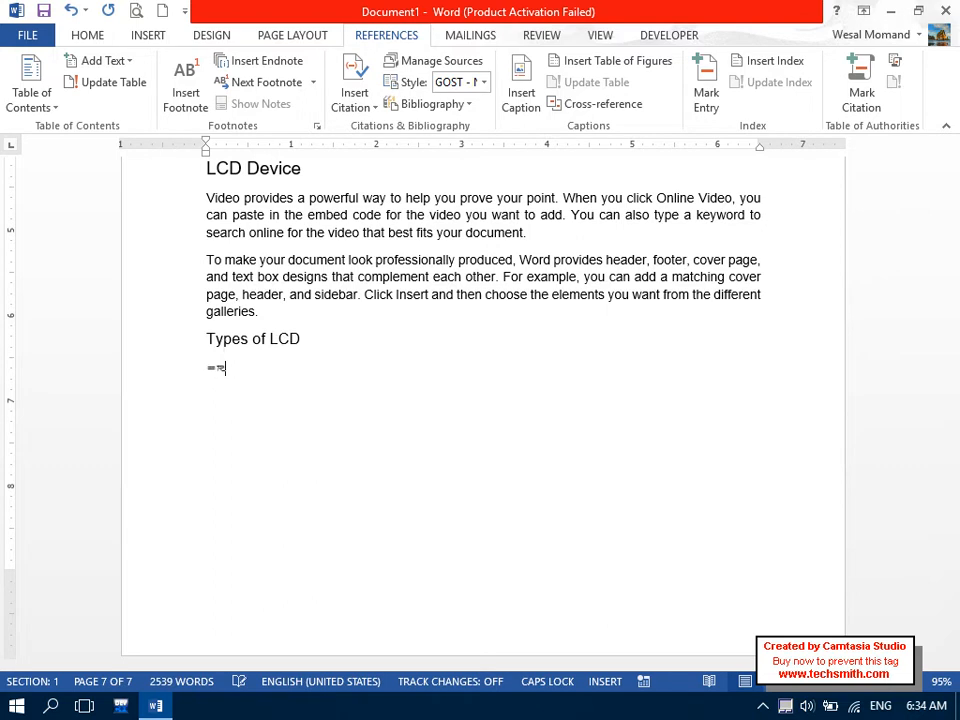
{"action": "type", "text": ")"}
{"action": "key", "text": "Return"}
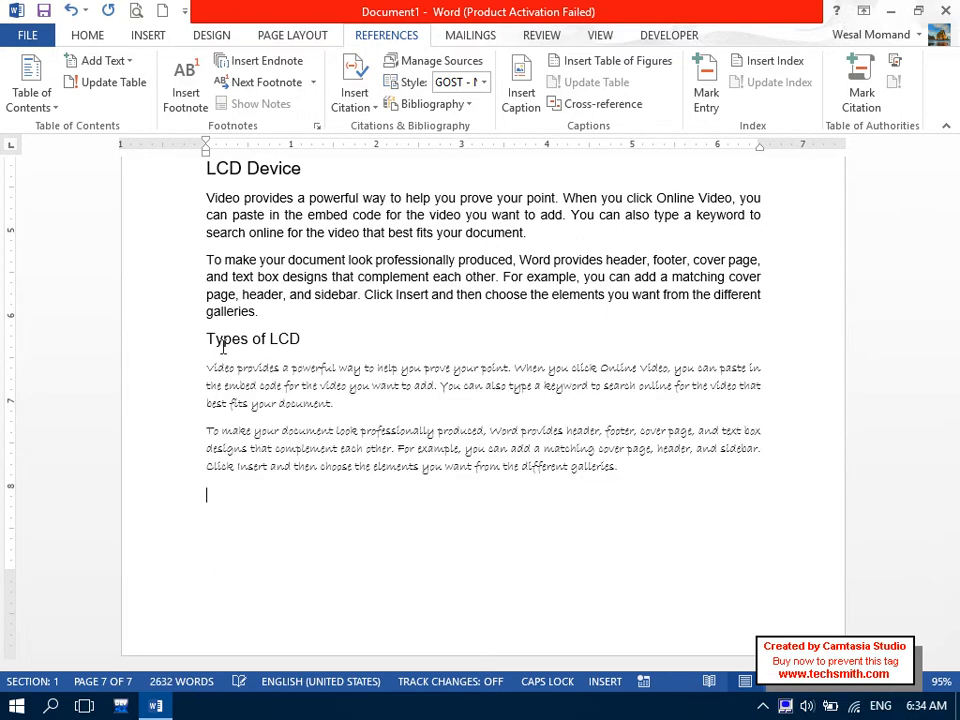
Set the two sample paragraphs to Arial and make the Types of LCD heading bold.
{"action": "left_click_drag", "start_coordinate": [205, 457], "coordinate": [169, 381]}
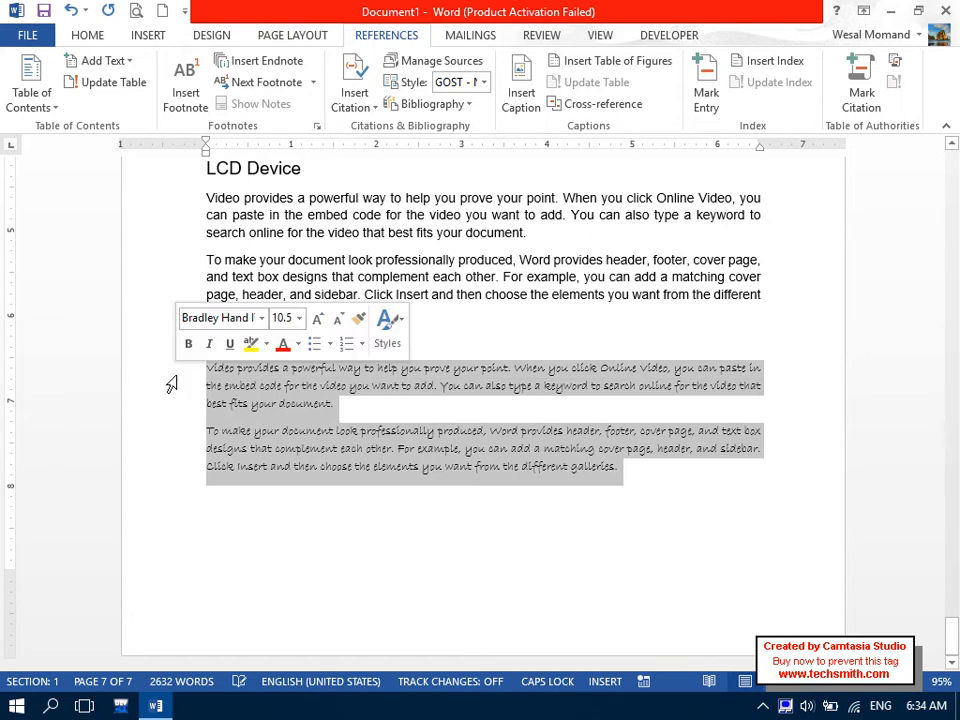
{"action": "left_click", "coordinate": [87, 35]}
{"action": "left_click", "coordinate": [85, 67]}
{"action": "type", "text": "Arial"}
{"action": "key", "text": "Return"}
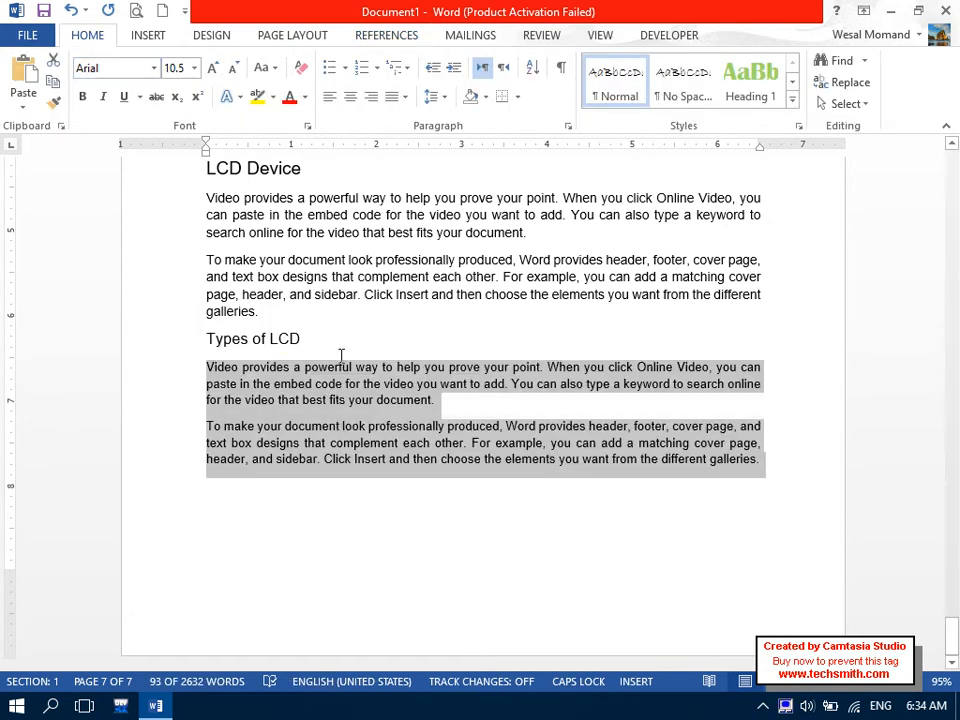
{"action": "left_click", "coordinate": [287, 339]}
{"action": "left_click", "coordinate": [176, 343]}
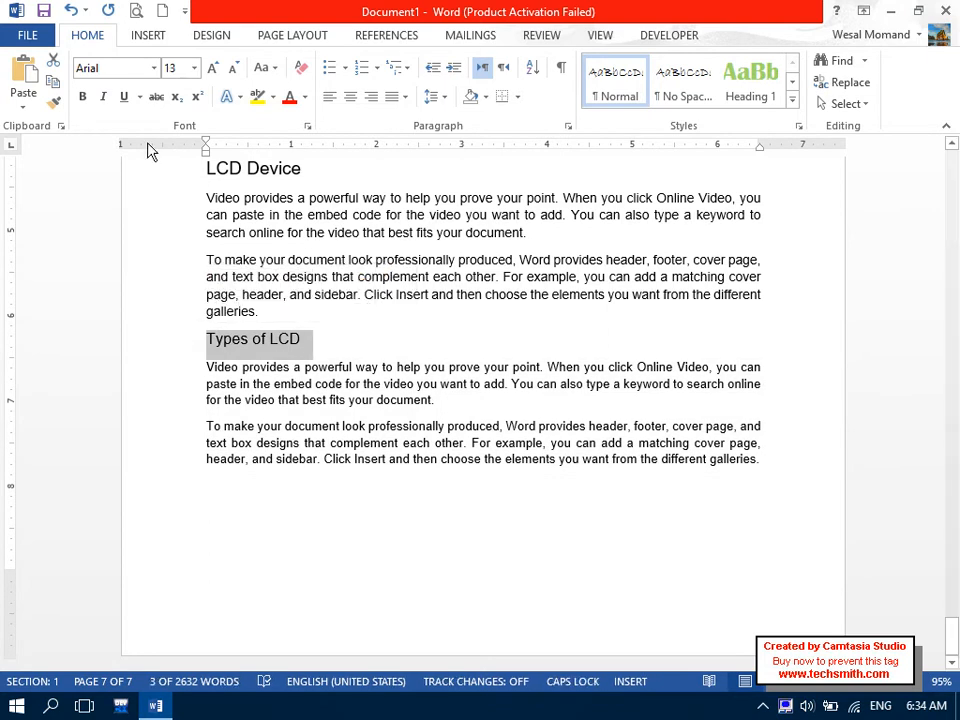
{"action": "left_click", "coordinate": [82, 97]}
{"action": "left_click_drag", "start_coordinate": [304, 166], "coordinate": [180, 166]}
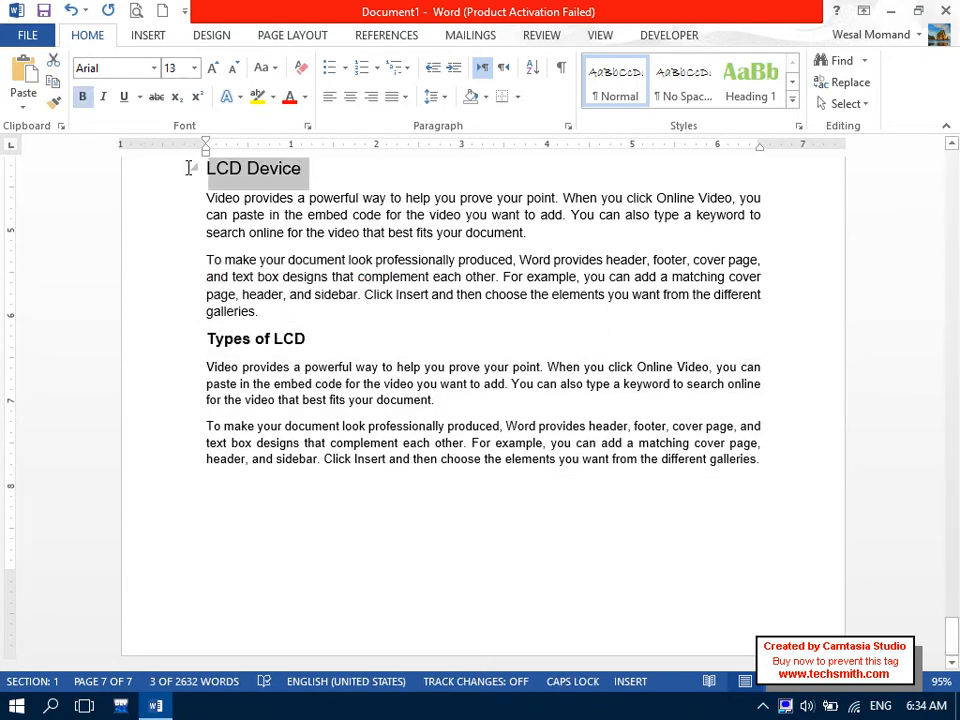
{"action": "left_click", "coordinate": [183, 175]}
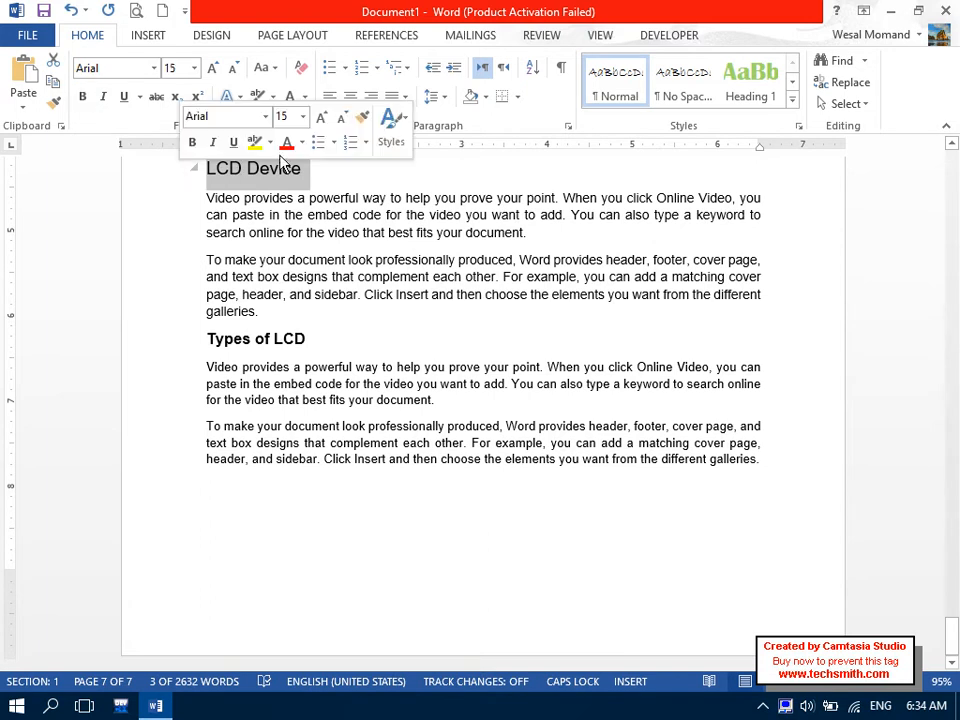
Give the Types of LCD heading outline Level 4, then scroll back to the page-1 contents.
{"action": "left_click", "coordinate": [568, 126]}
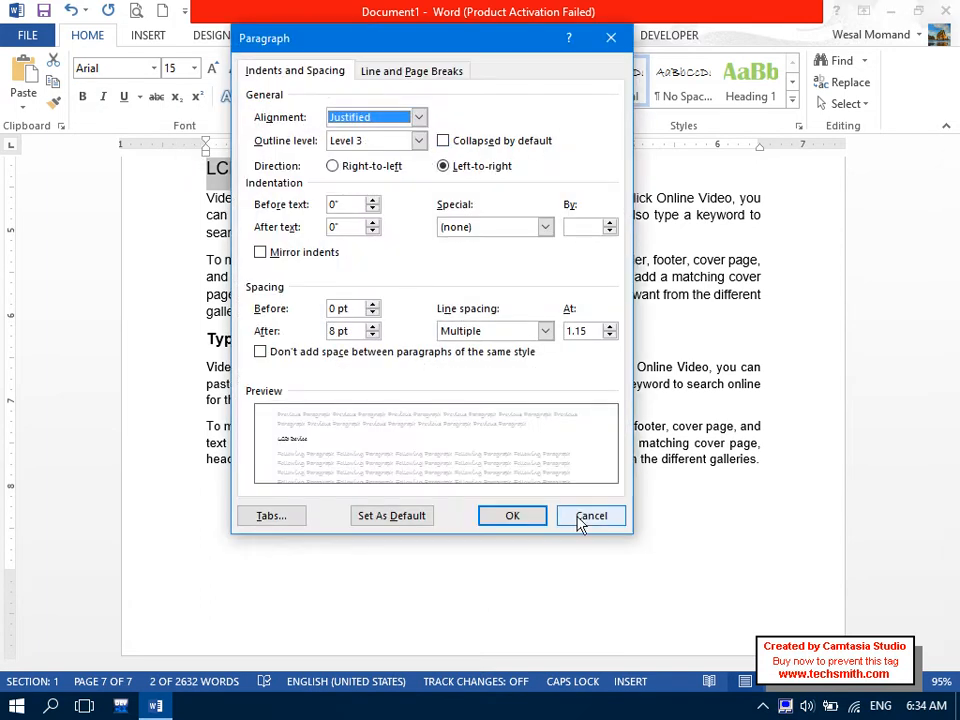
{"action": "left_click", "coordinate": [578, 515]}
{"action": "left_click", "coordinate": [183, 337]}
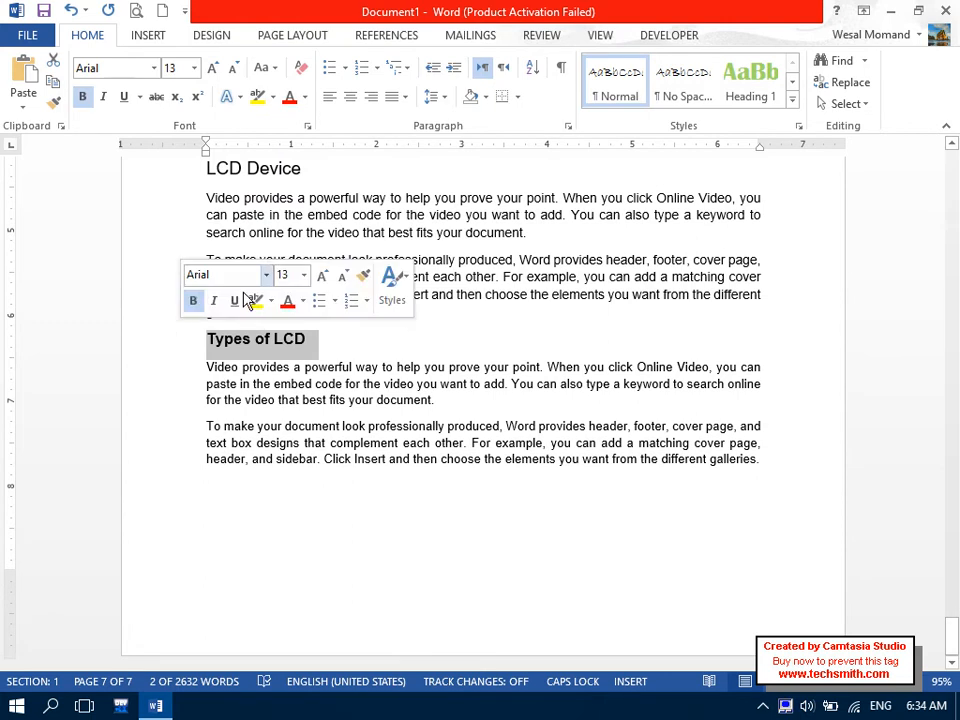
{"action": "left_click", "coordinate": [568, 126]}
{"action": "left_click", "coordinate": [370, 141]}
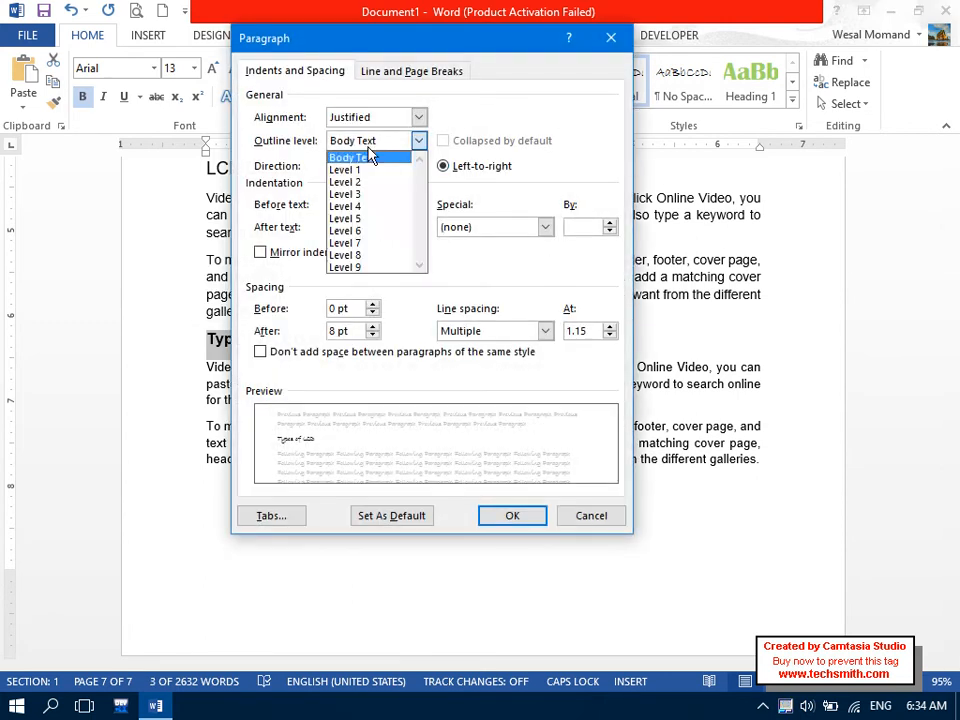
{"action": "left_click", "coordinate": [368, 207]}
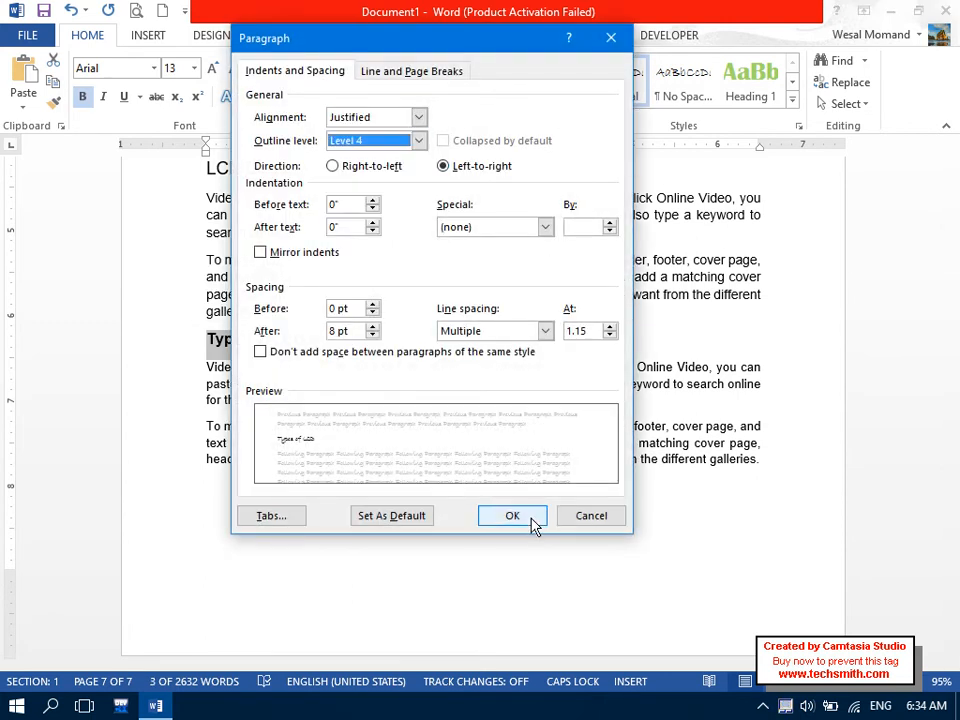
{"action": "left_click", "coordinate": [536, 516]}
{"action": "left_click_drag", "start_coordinate": [955, 620], "coordinate": [951, 165]}
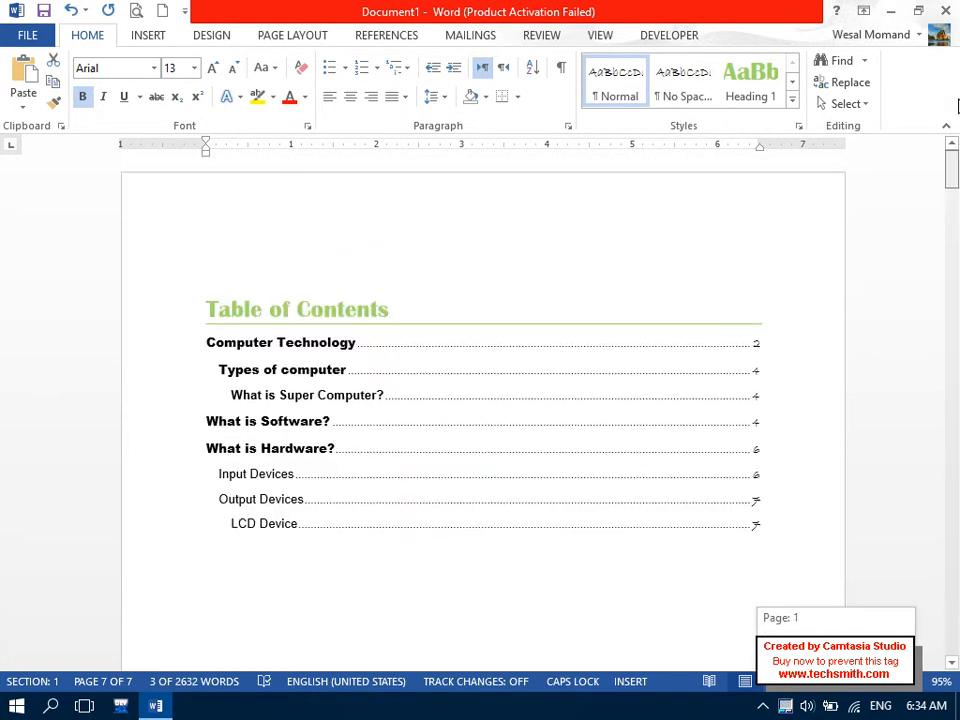
Update the entire table of contents.
{"action": "left_click_drag", "start_coordinate": [345, 554], "coordinate": [156, 63]}
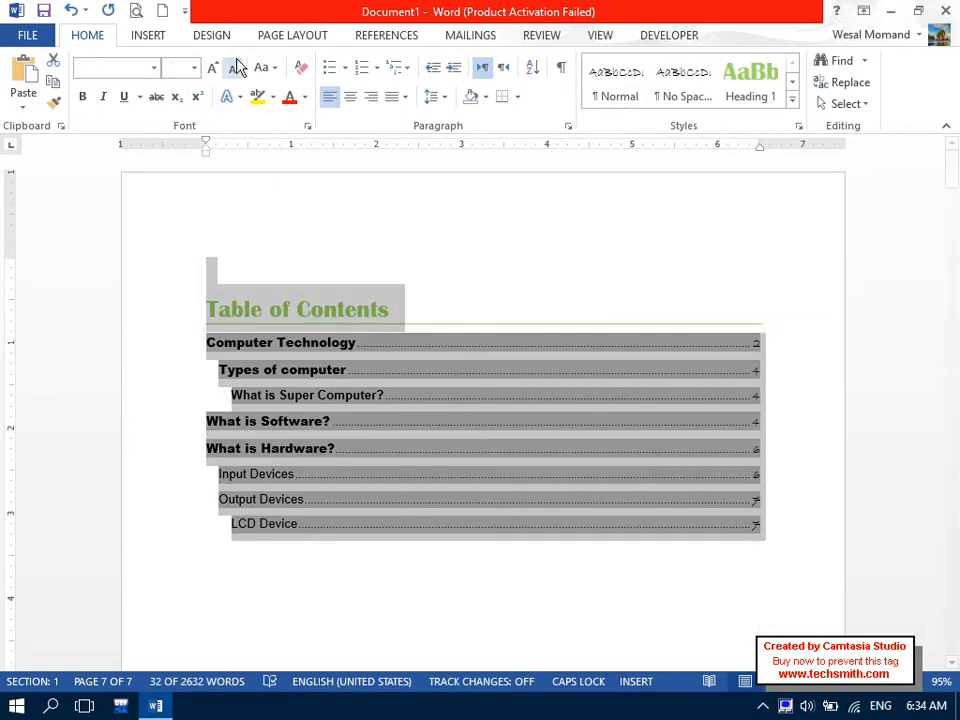
{"action": "left_click", "coordinate": [358, 40]}
{"action": "left_click", "coordinate": [133, 88]}
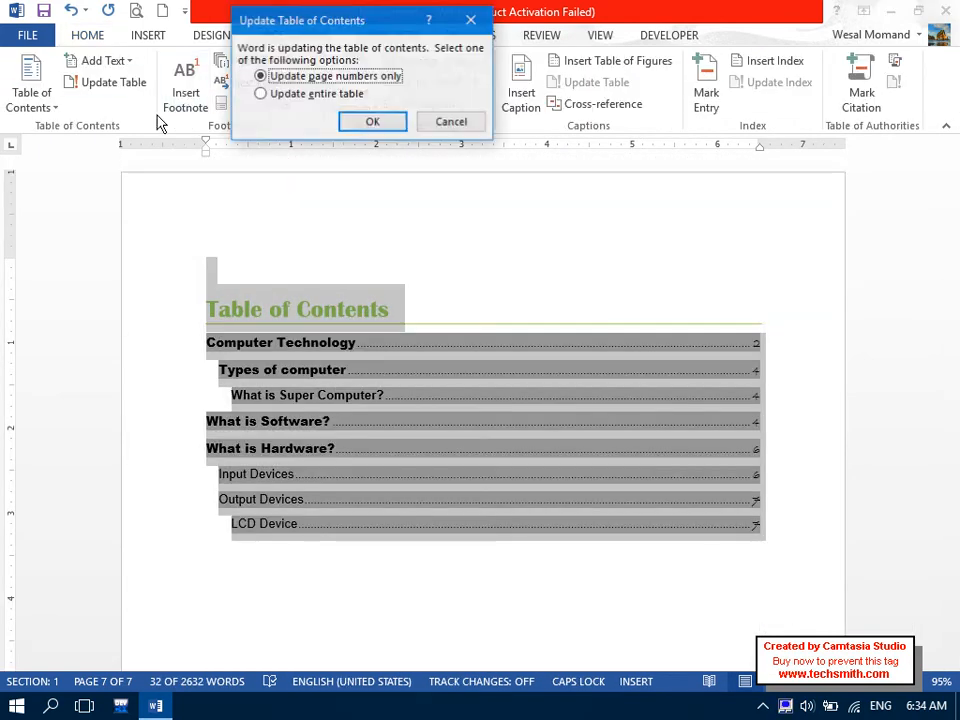
{"action": "left_click", "coordinate": [268, 94]}
{"action": "left_click", "coordinate": [350, 121]}
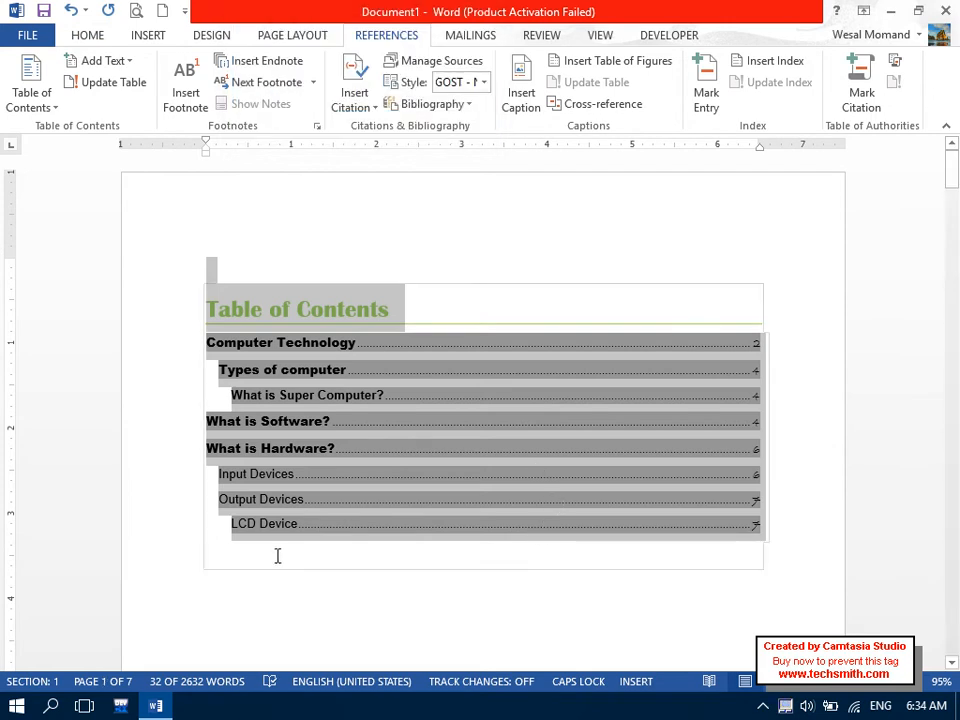
{"action": "left_click", "coordinate": [279, 557]}
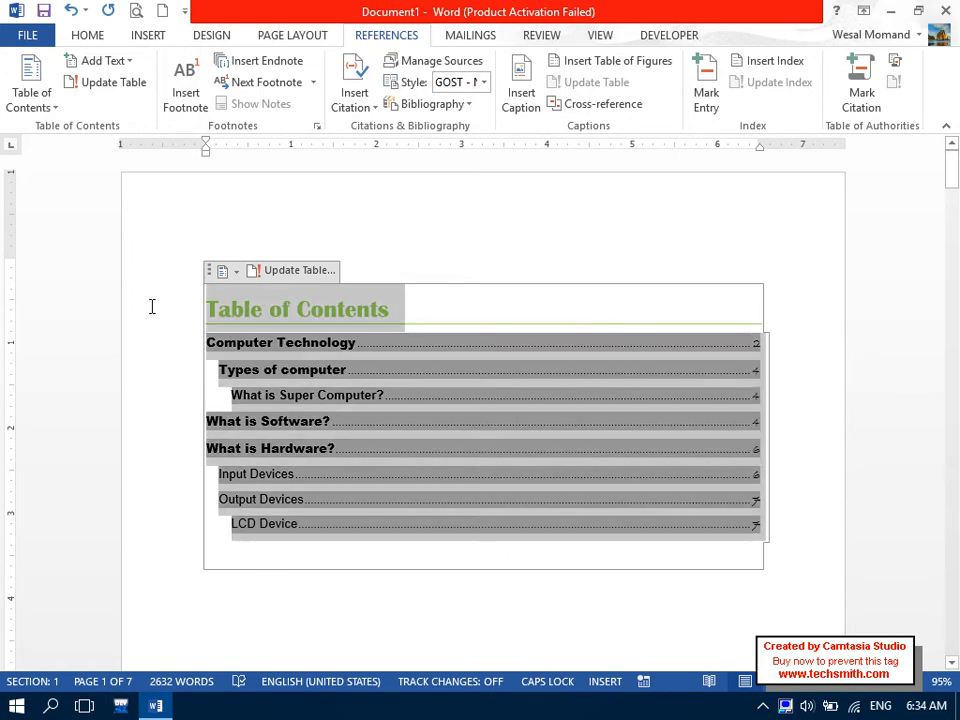
Rebuild the custom table of contents with Show levels set to 9, then scroll to page 7.
{"action": "left_click", "coordinate": [31, 92]}
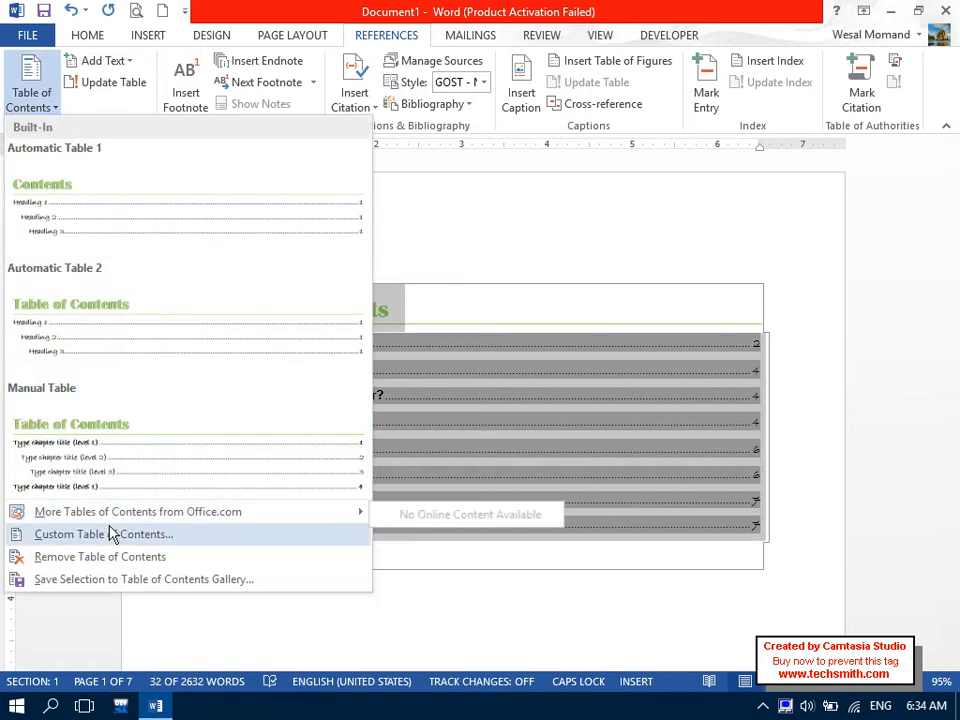
{"action": "left_click", "coordinate": [88, 533]}
{"action": "left_click_drag", "start_coordinate": [265, 330], "coordinate": [201, 330]}
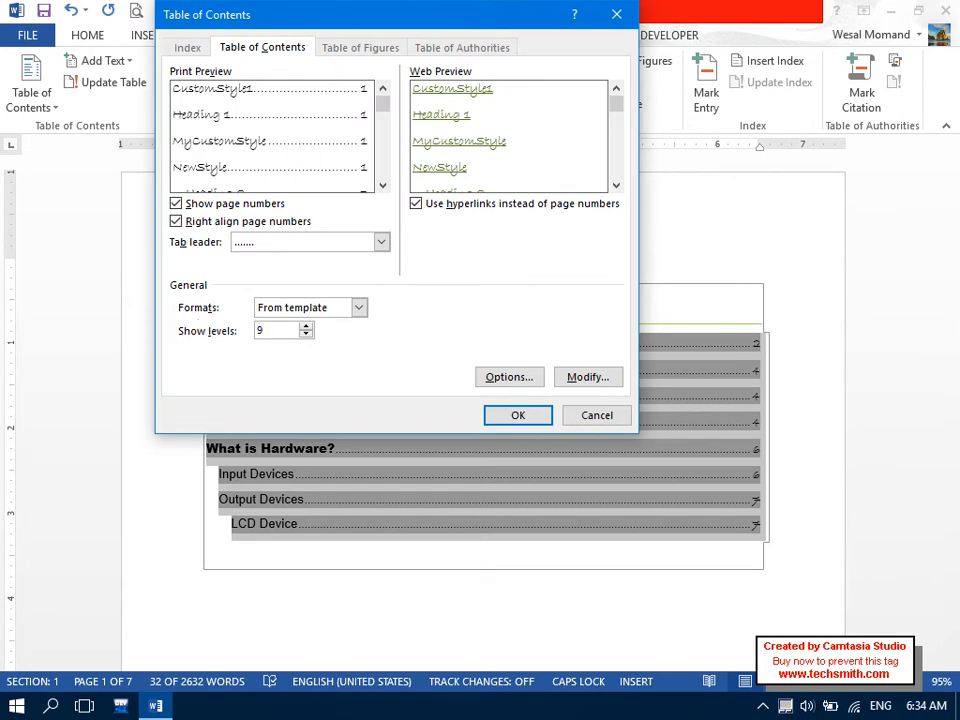
{"action": "left_click", "coordinate": [515, 420]}
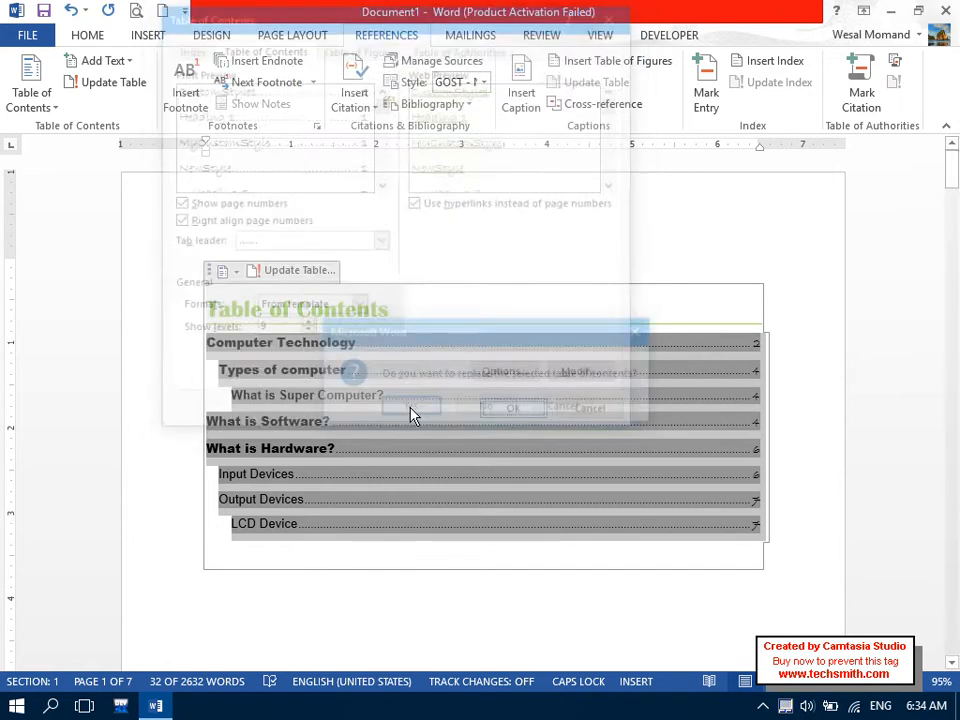
{"action": "left_click", "coordinate": [396, 405]}
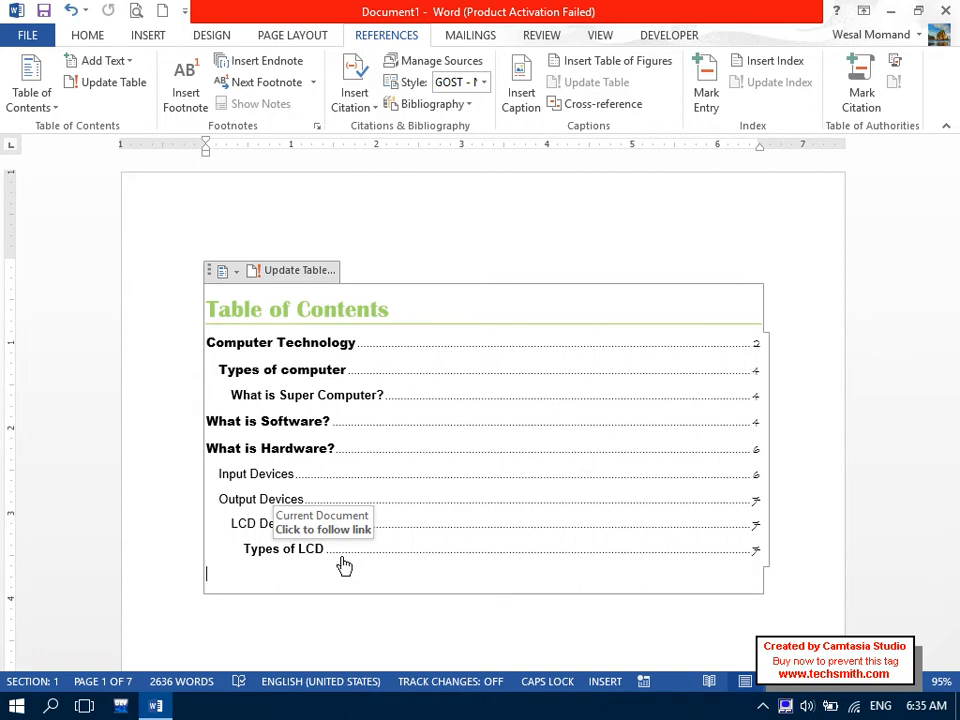
{"action": "left_click_drag", "start_coordinate": [243, 572], "coordinate": [120, 205]}
{"action": "left_click_drag", "start_coordinate": [955, 178], "coordinate": [958, 652]}
Add an 'LG LCD' line on the last line followed by one =rand(1) sample paragraph.
{"action": "left_click", "coordinate": [330, 596]}
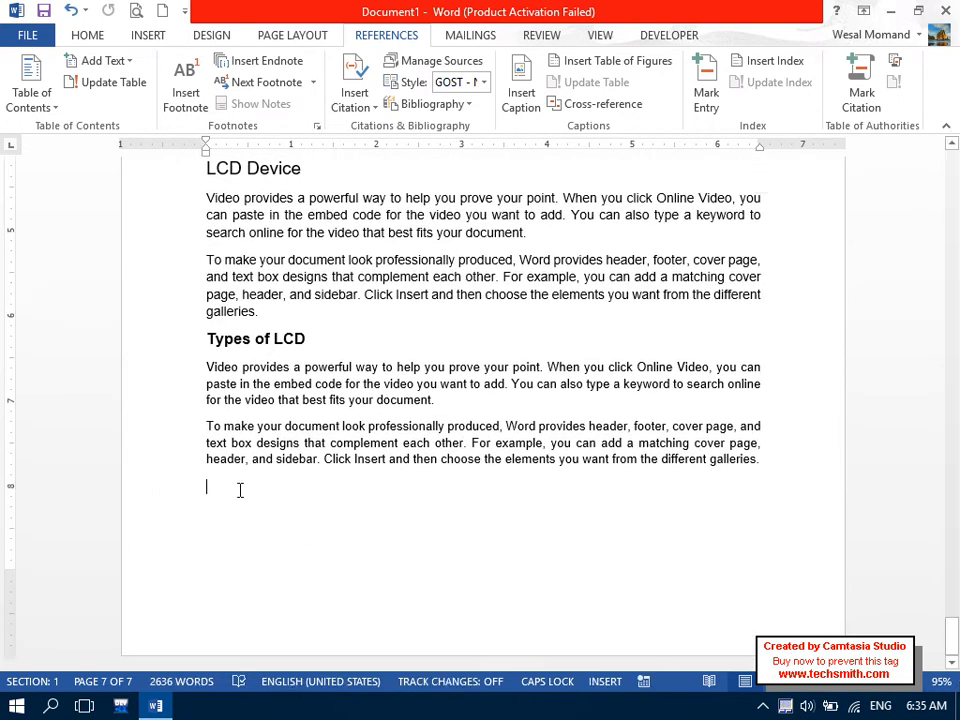
{"action": "key", "text": "Caps_Lock"}
{"action": "type", "text": "soft"}
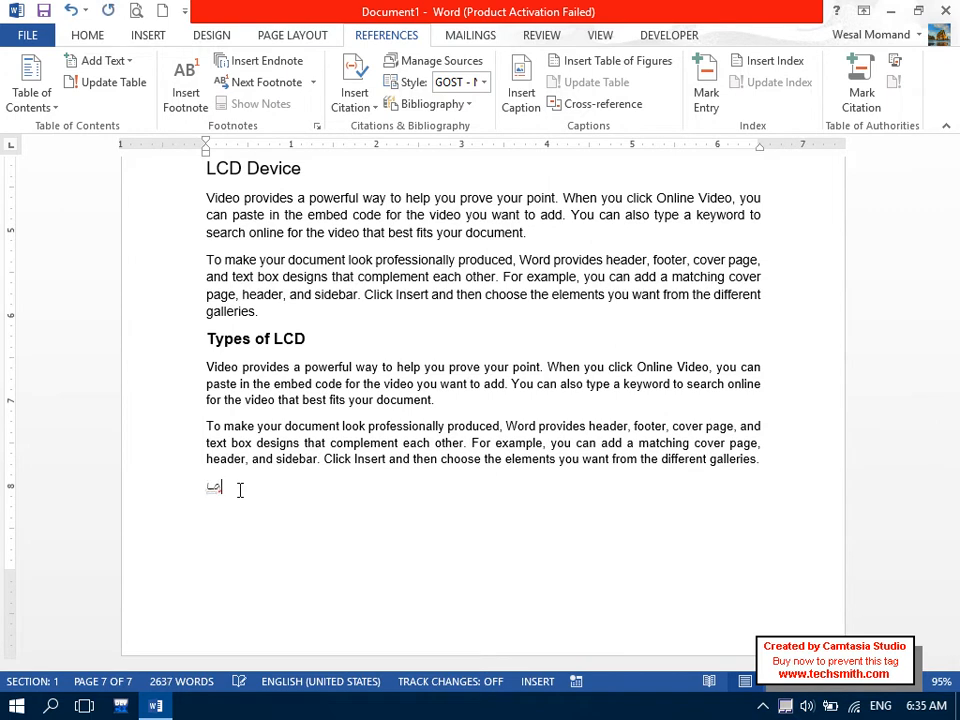
{"action": "key", "text": "BackSpace"}
{"action": "key", "text": "BackSpace"}
{"action": "key", "text": "BackSpace"}
{"action": "key", "text": "BackSpace"}
{"action": "key", "text": "Caps_Lock"}
{"action": "type", "text": "لگ لگد=rand(1)"}
{"action": "key", "text": "Return"}
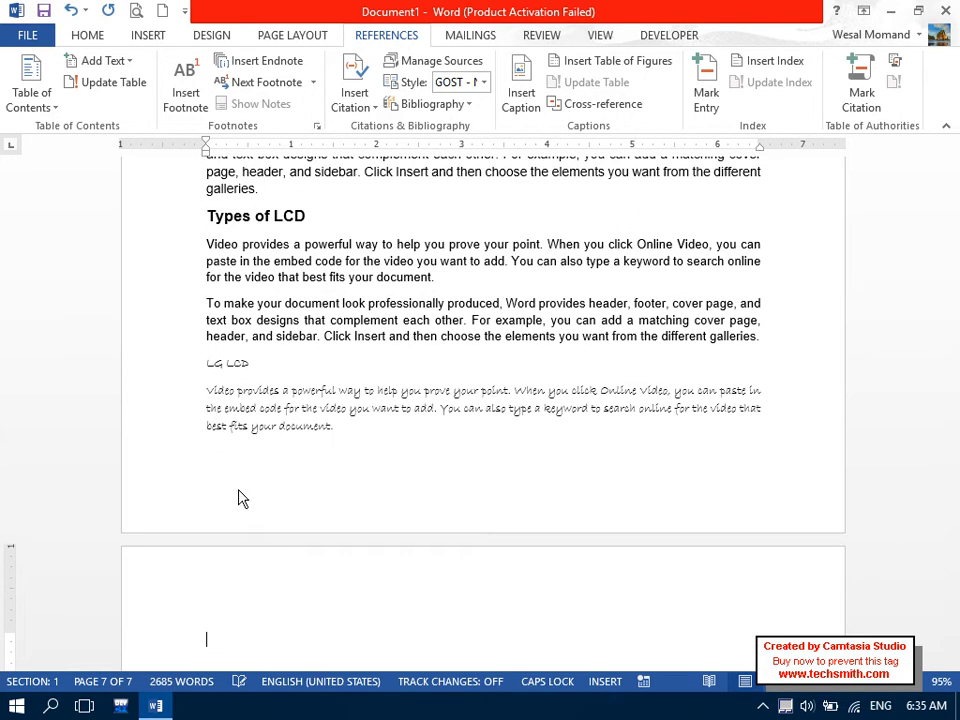
Set the LG LCD line and its paragraph to Arial, then enlarge LG LCD to 12.5 pt.
{"action": "left_click_drag", "start_coordinate": [339, 428], "coordinate": [171, 364]}
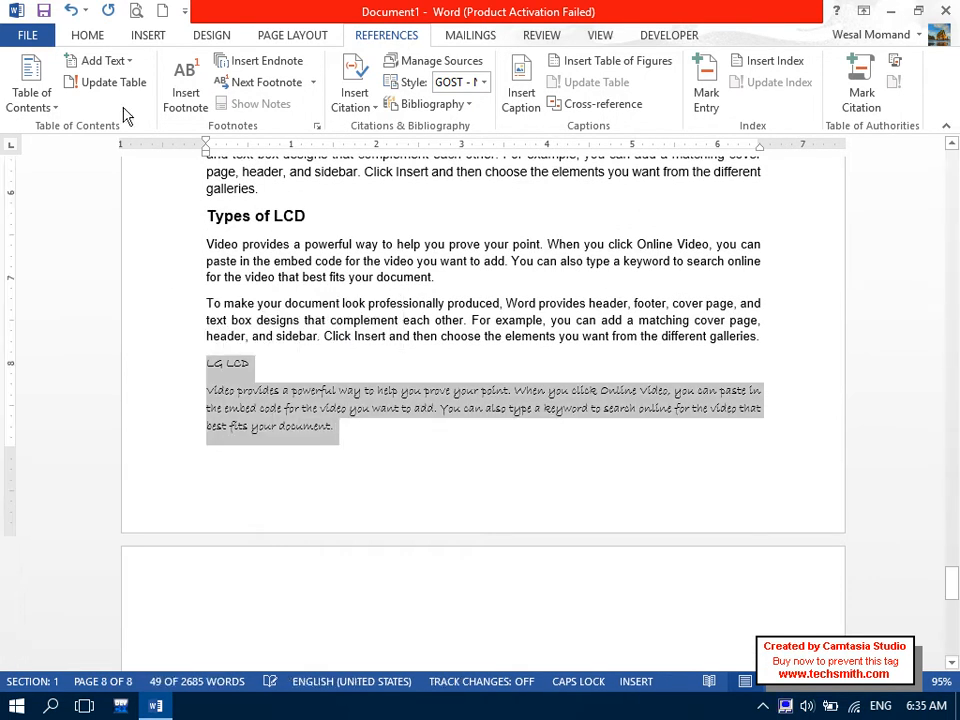
{"action": "left_click", "coordinate": [88, 35]}
{"action": "left_click", "coordinate": [100, 67]}
{"action": "type", "text": "Arial"}
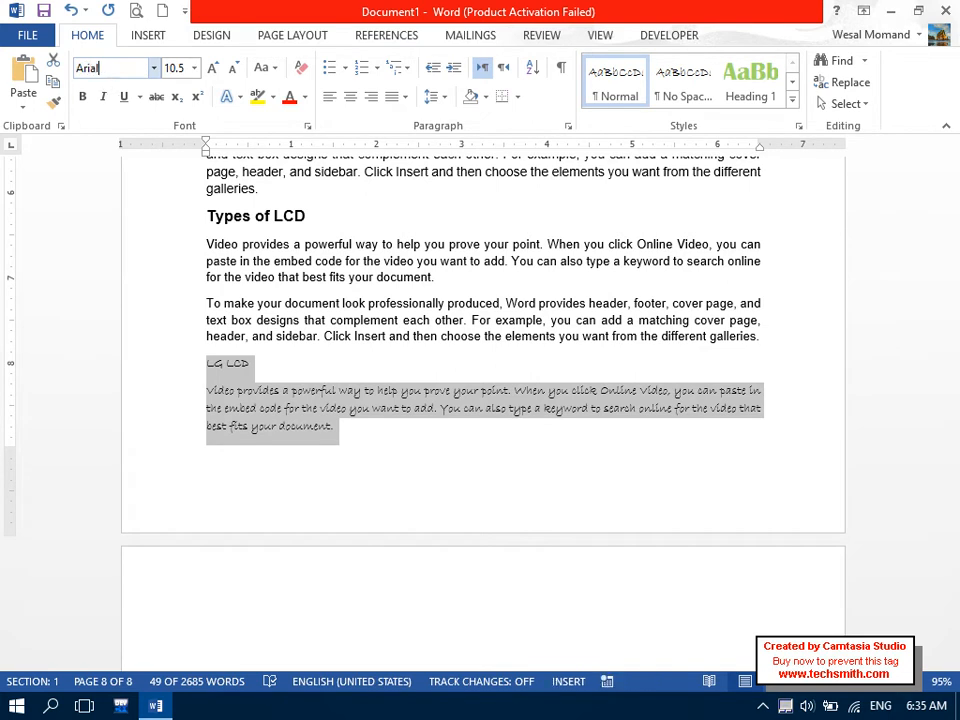
{"action": "key", "text": "Return"}
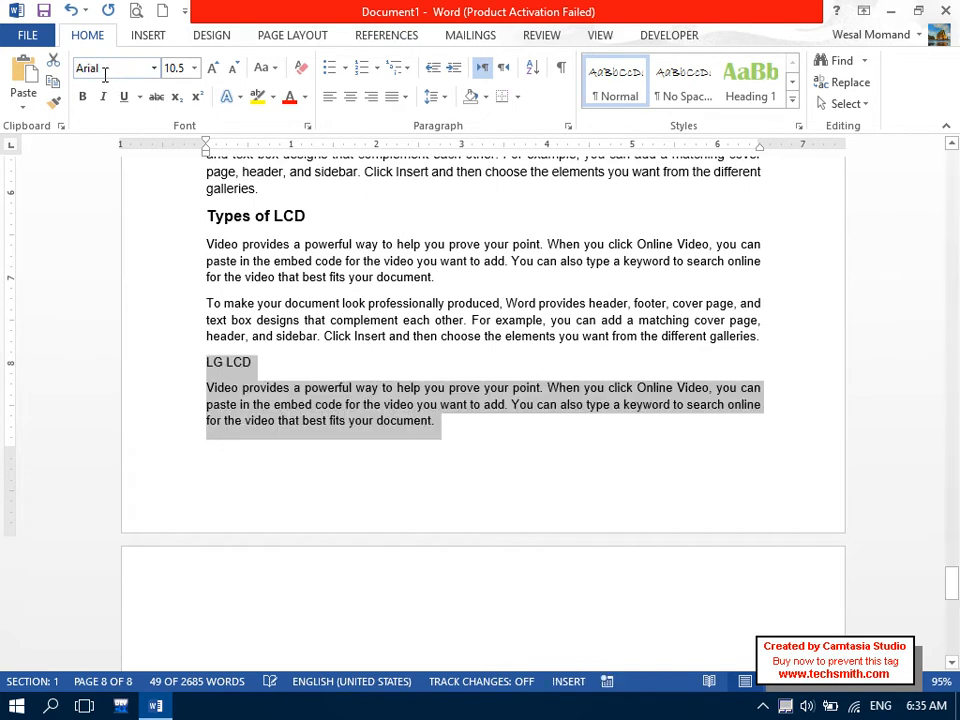
{"action": "left_click", "coordinate": [304, 360]}
{"action": "left_click", "coordinate": [146, 375]}
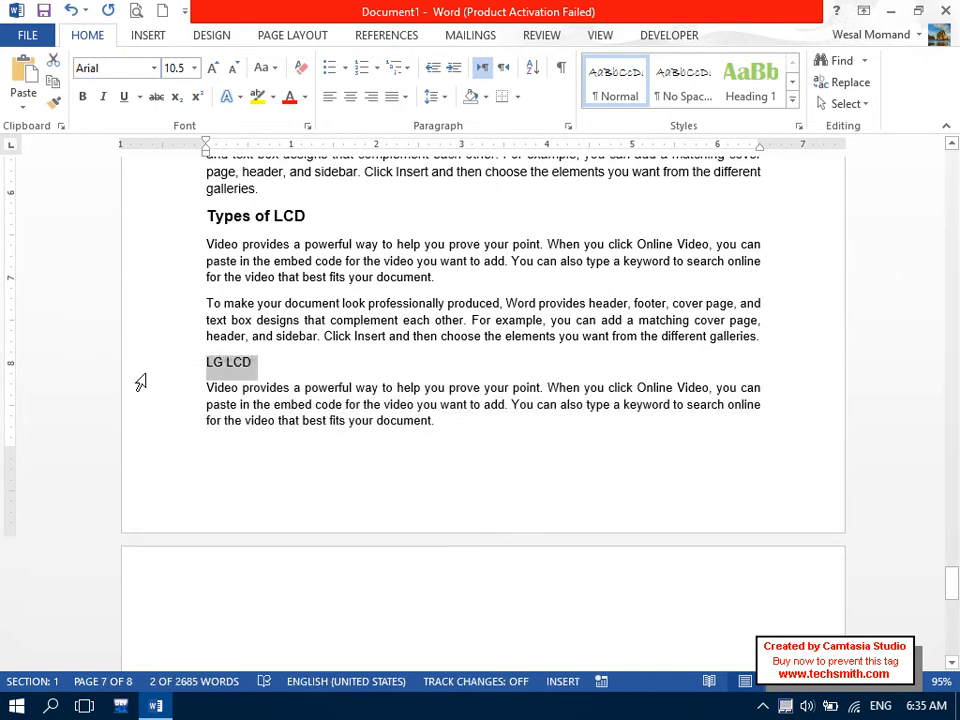
{"action": "key", "text": "ctrl+bracketright"}
{"action": "key", "text": "ctrl+bracketright"}
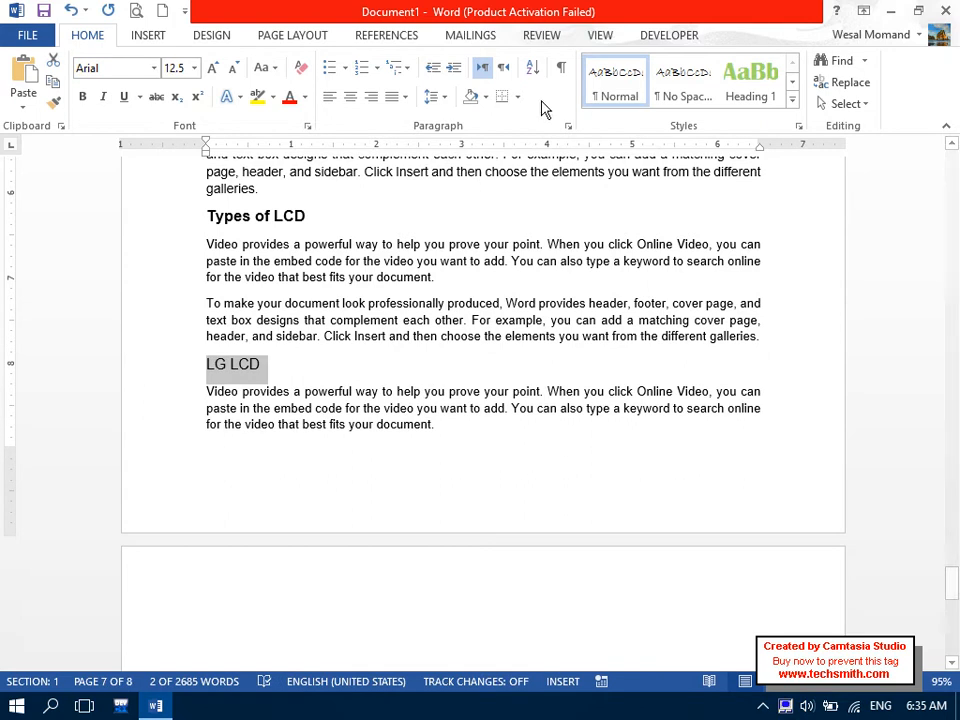
Mark the LG LCD heading as a level 5 table of contents entry.
{"action": "left_click", "coordinate": [378, 38]}
{"action": "left_click", "coordinate": [122, 62]}
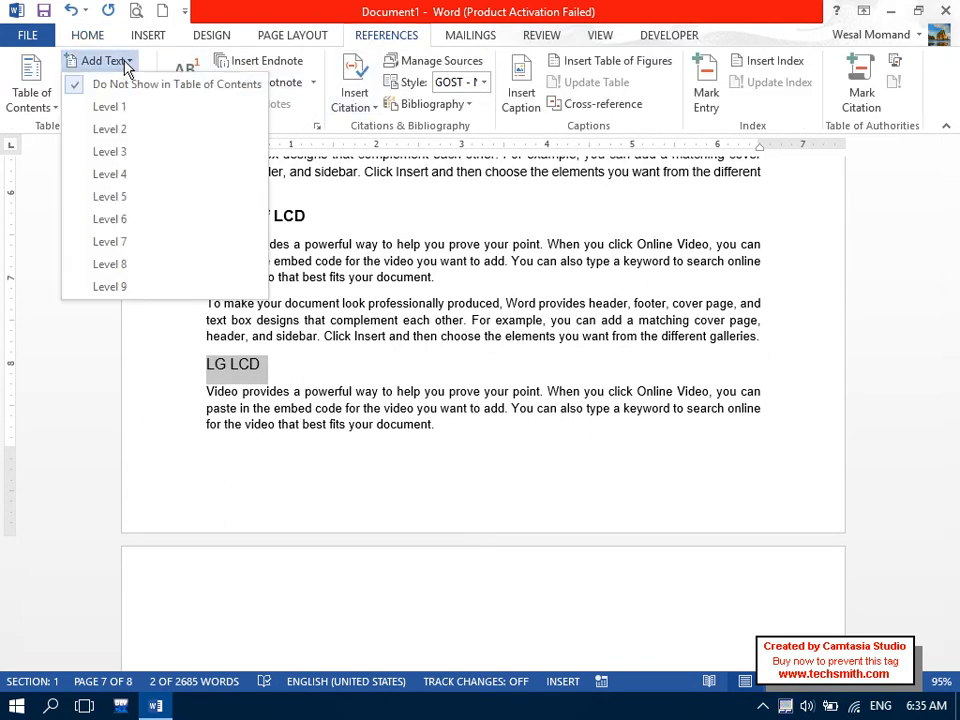
{"action": "left_click", "coordinate": [127, 197]}
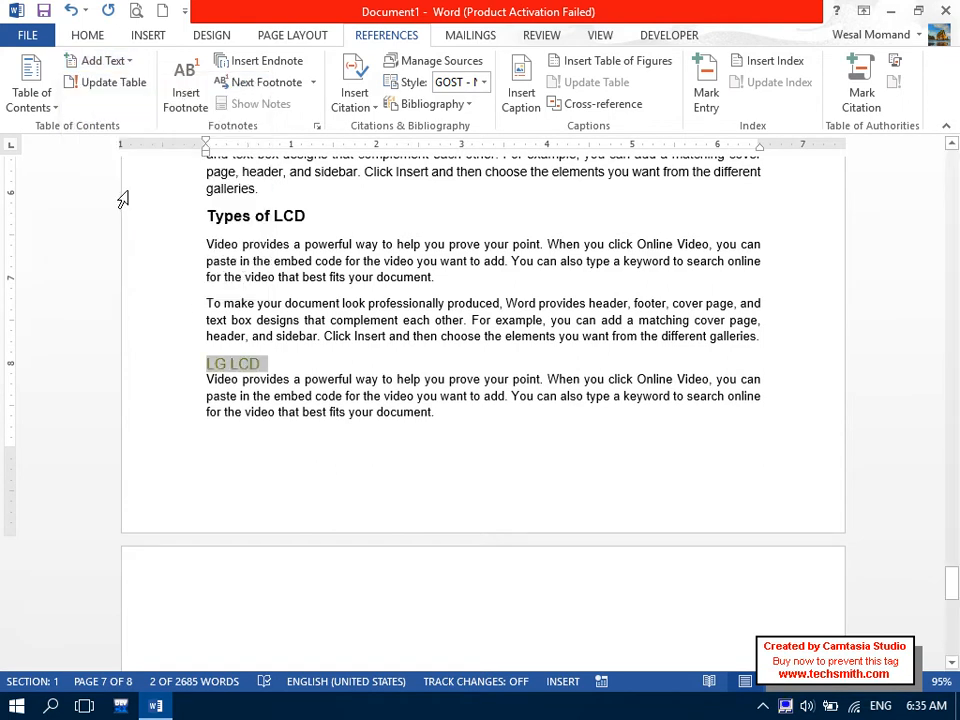
Update the entire table of contents so LG LCD is listed on page 7 under Types of LCD.
{"action": "left_click_drag", "start_coordinate": [955, 603], "coordinate": [934, 150]}
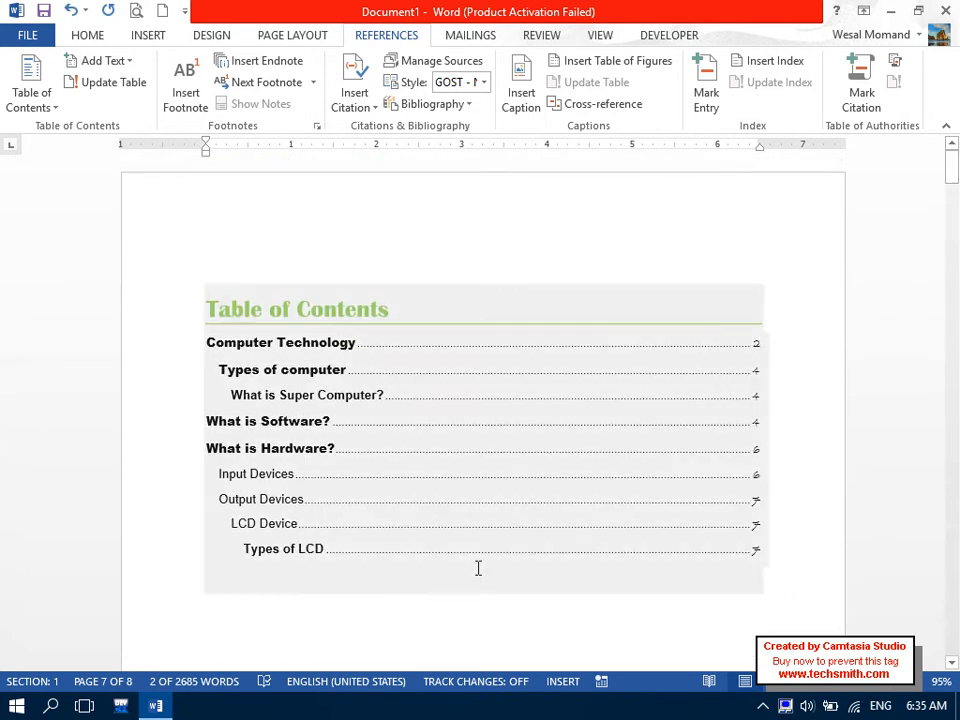
{"action": "left_click_drag", "start_coordinate": [347, 574], "coordinate": [133, 246]}
{"action": "left_click", "coordinate": [40, 110]}
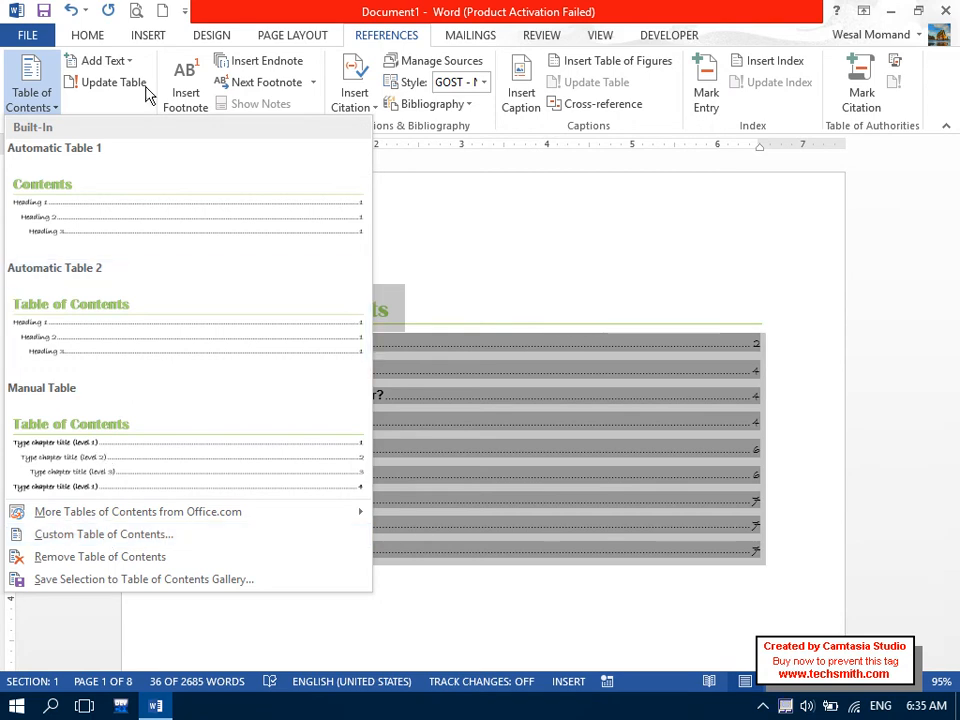
{"action": "left_click", "coordinate": [135, 84]}
{"action": "left_click", "coordinate": [282, 95]}
{"action": "left_click", "coordinate": [360, 120]}
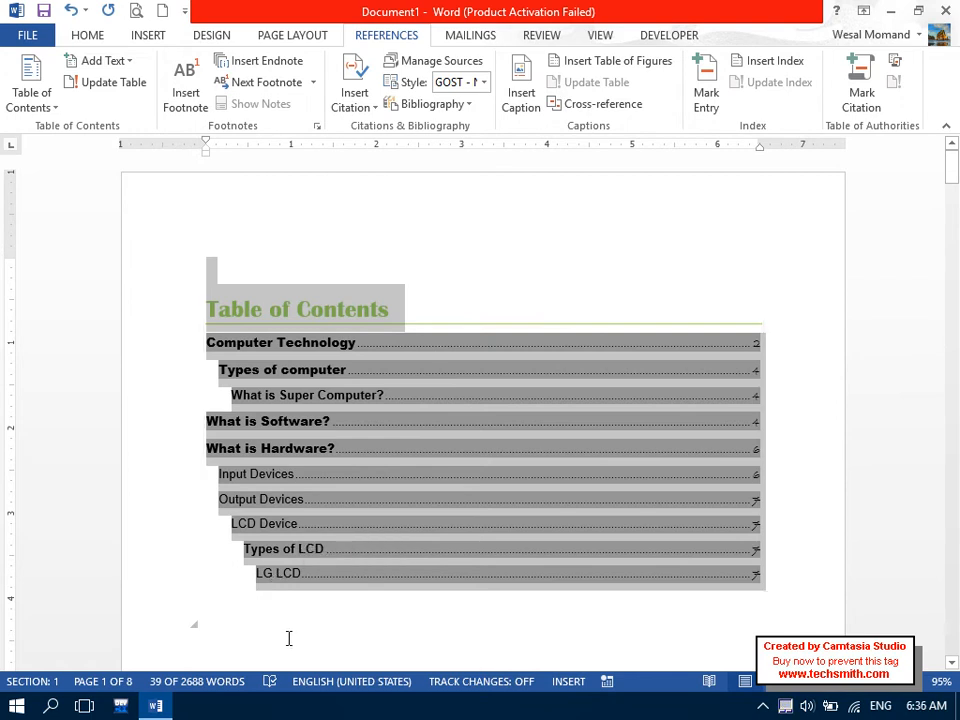
{"action": "left_click", "coordinate": [289, 636]}
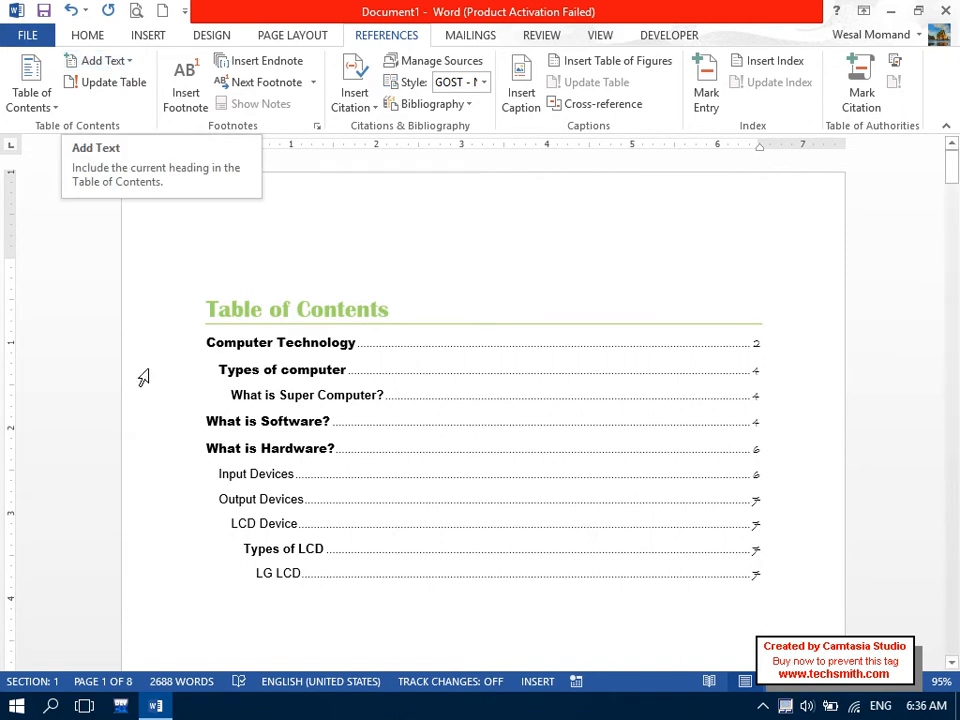
{"action": "left_click_drag", "start_coordinate": [266, 609], "coordinate": [183, 345]}
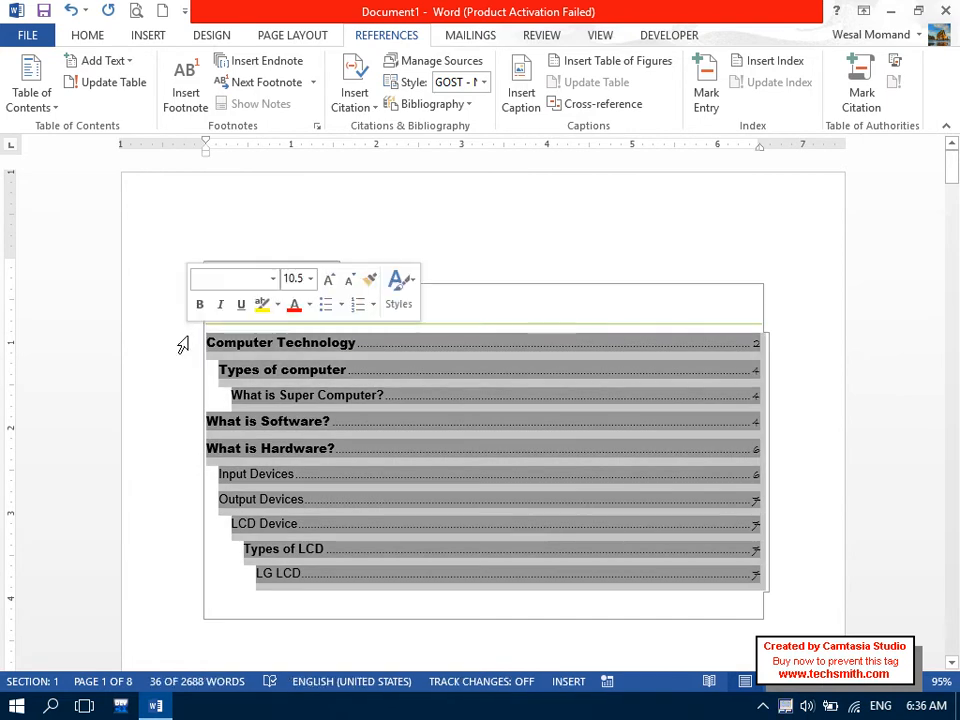
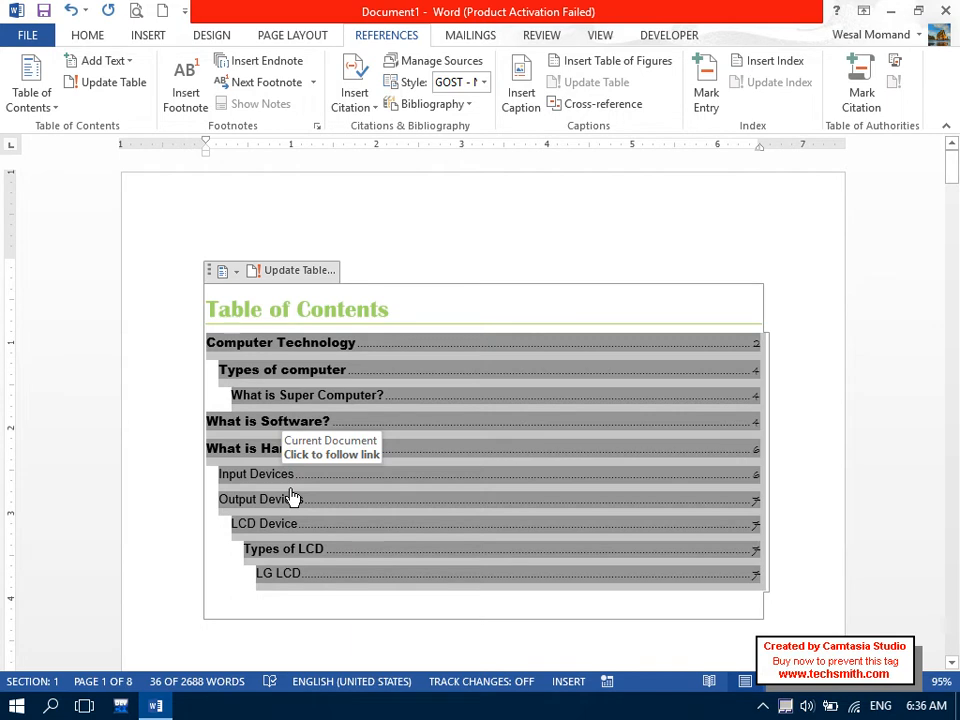
Follow the LG LCD link in the table of contents to its heading on page 7.
{"action": "left_click", "coordinate": [277, 578]}
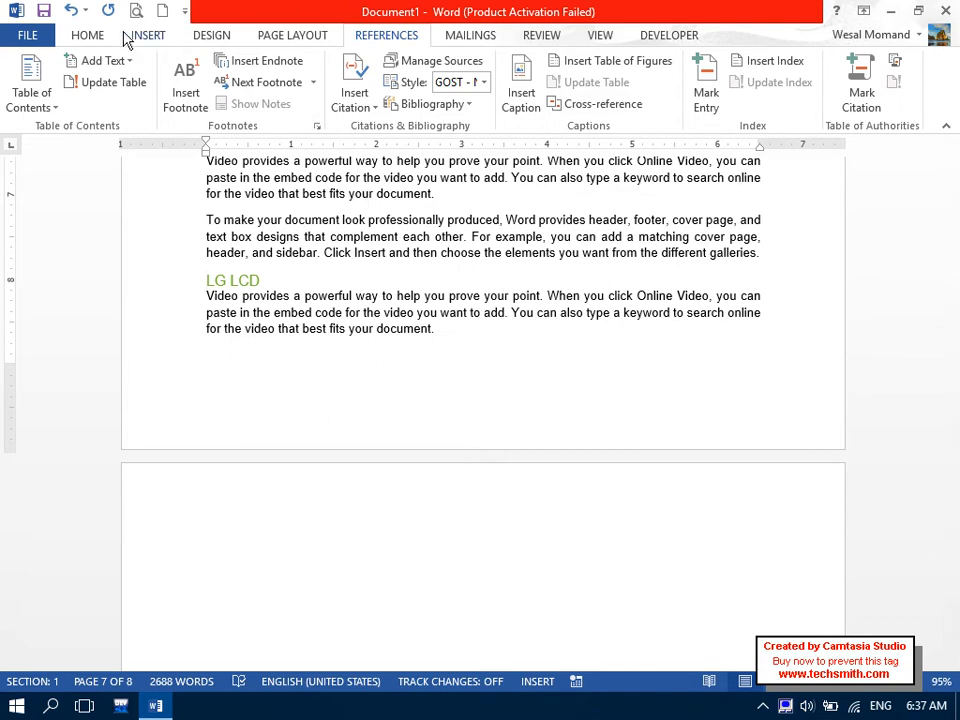
{"action": "left_click", "coordinate": [87, 35]}
{"action": "left_click", "coordinate": [551, 125]}
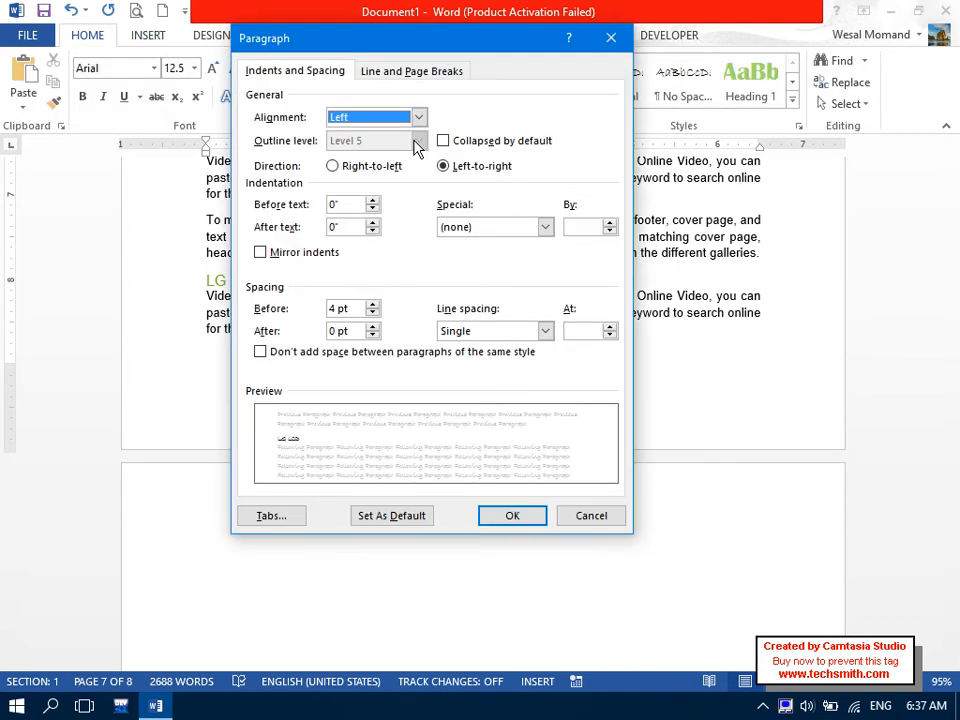
{"action": "left_click", "coordinate": [596, 516]}
{"action": "left_click", "coordinate": [506, 328]}
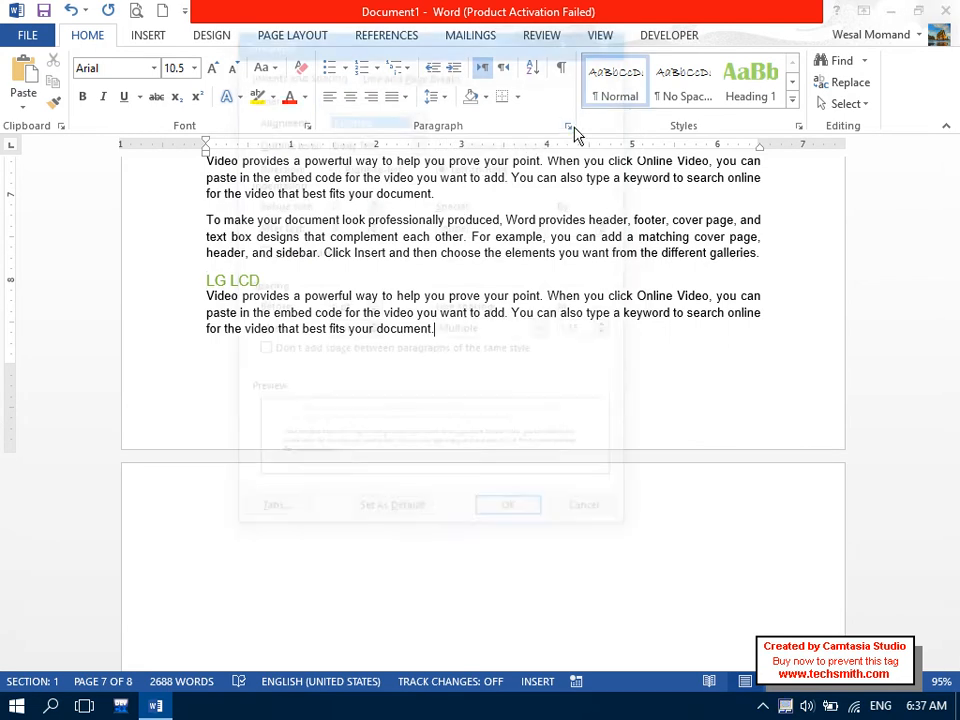
{"action": "left_click", "coordinate": [567, 127]}
{"action": "left_click", "coordinate": [418, 141]}
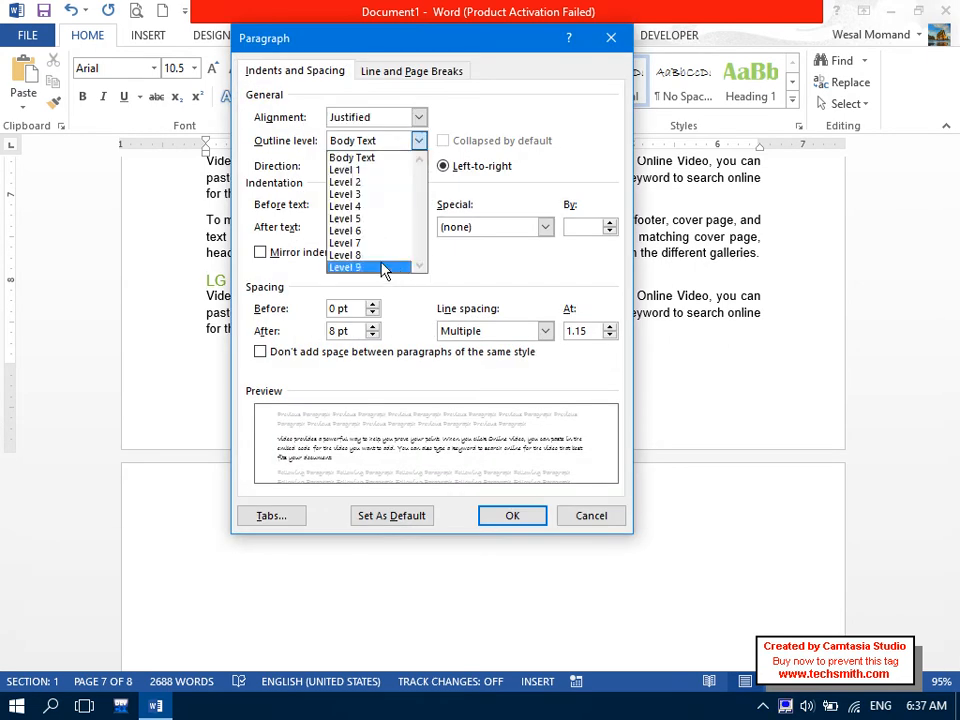
{"action": "left_click", "coordinate": [488, 274]}
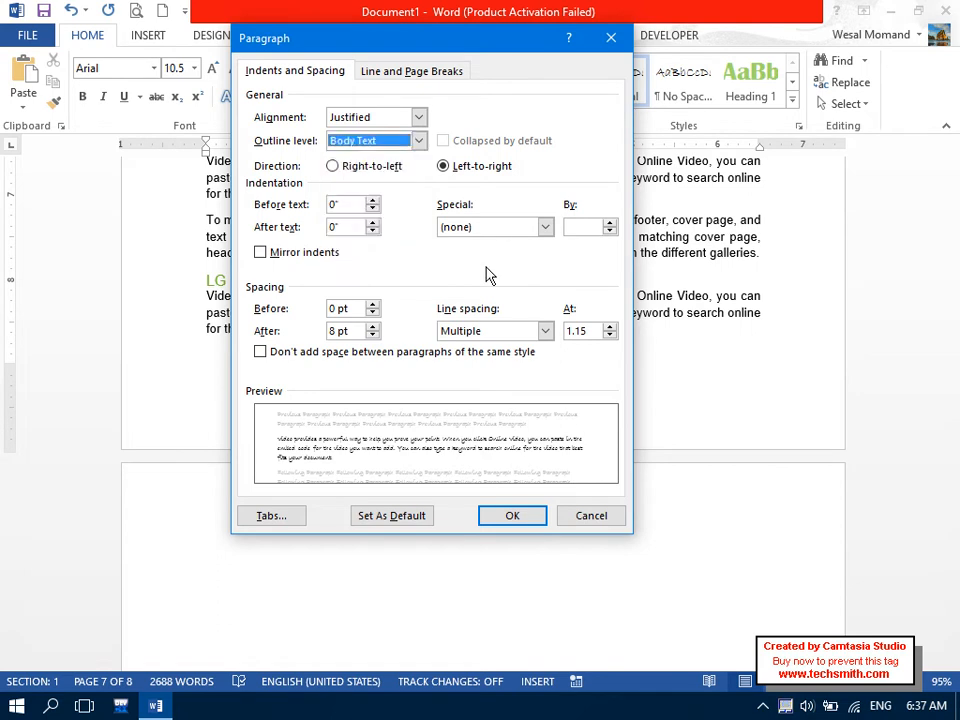
{"action": "left_click", "coordinate": [576, 519]}
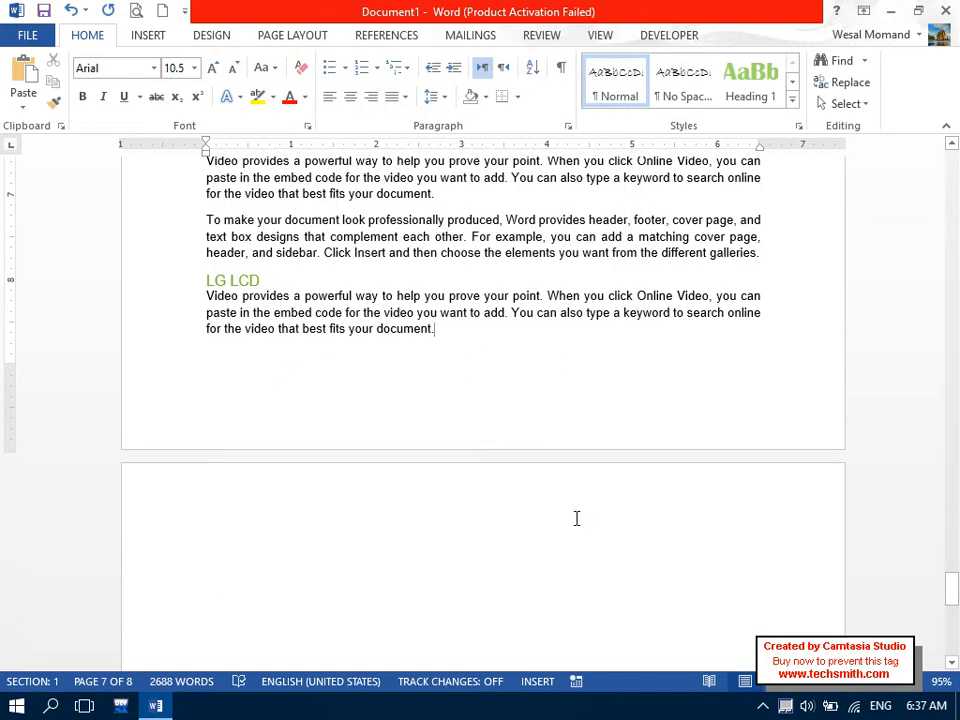
Insert a =rand(1) sample paragraph after 'galleries.' and put the cursor on the empty last line.
{"action": "left_click_drag", "start_coordinate": [956, 594], "coordinate": [953, 579]}
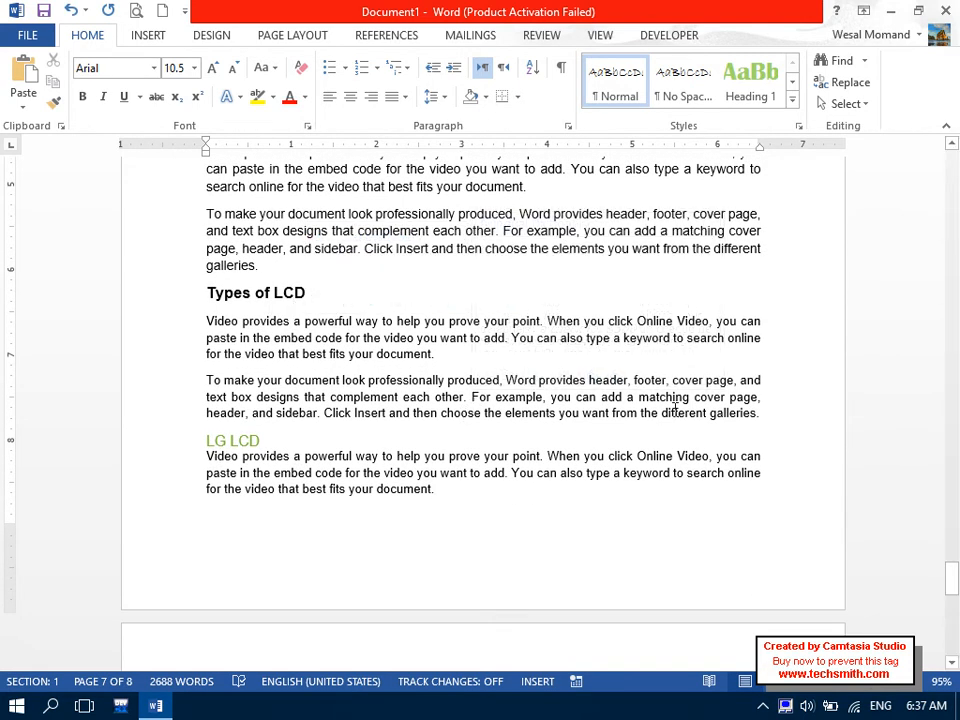
{"action": "left_click", "coordinate": [772, 415]}
{"action": "key", "text": "Return"}
{"action": "type", "text": "=rand(1)"}
{"action": "key", "text": "Return"}
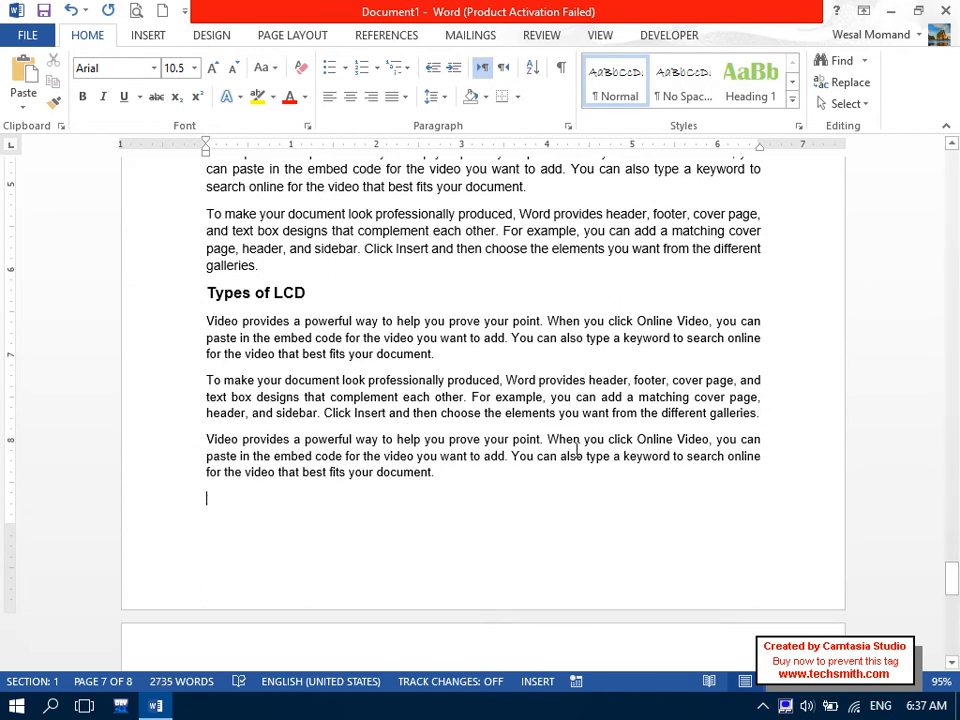
{"action": "left_click_drag", "start_coordinate": [480, 471], "coordinate": [201, 441]}
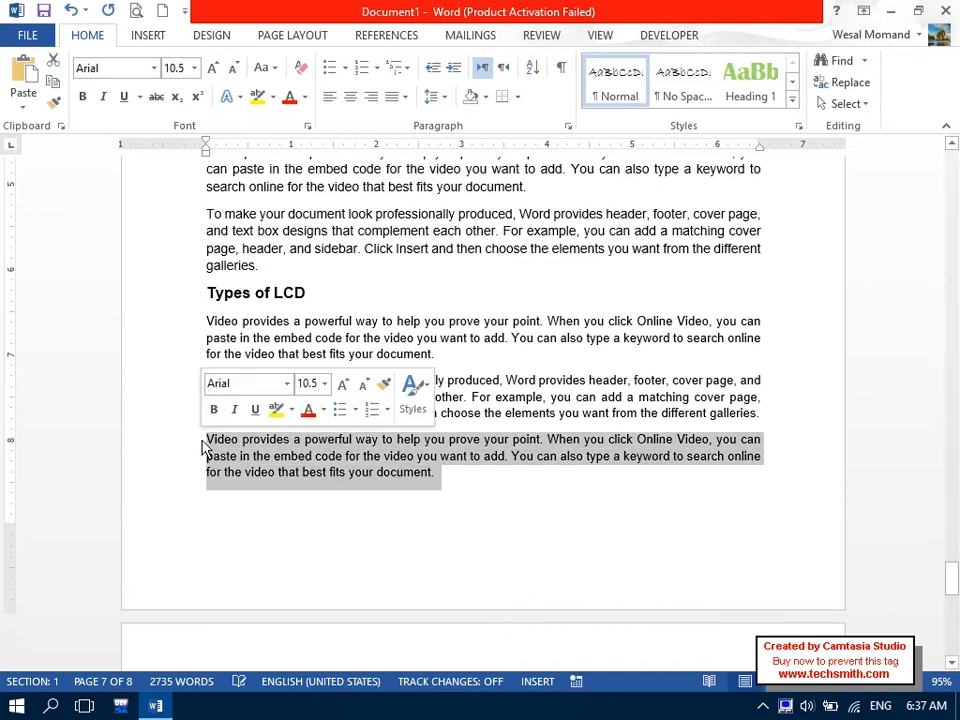
{"action": "left_click_drag", "start_coordinate": [317, 298], "coordinate": [209, 300]}
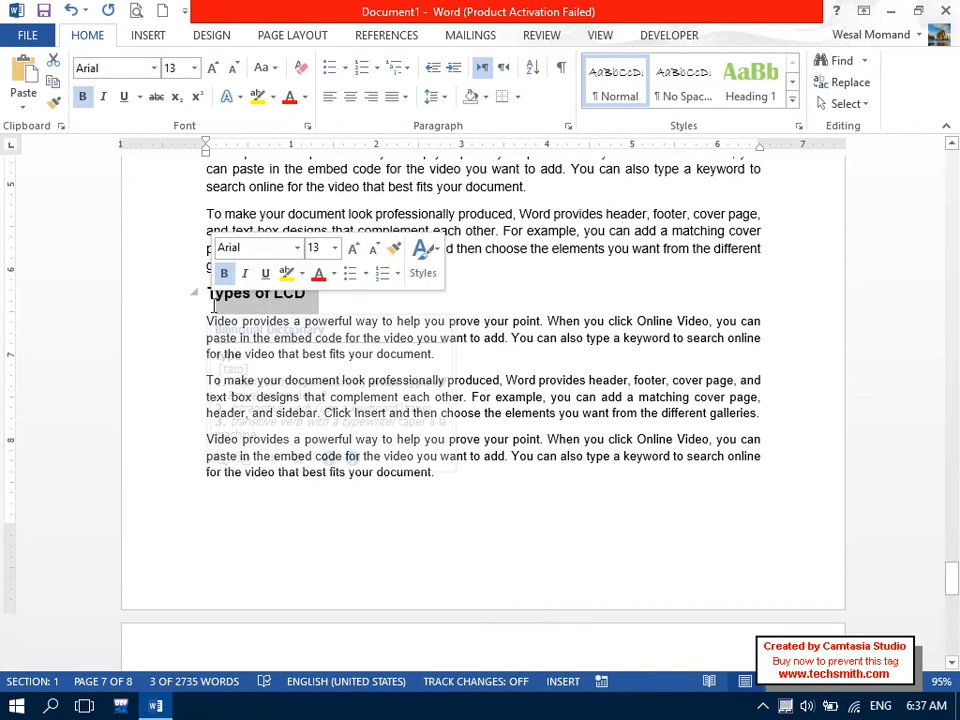
{"action": "left_click_drag", "start_coordinate": [950, 578], "coordinate": [957, 613]}
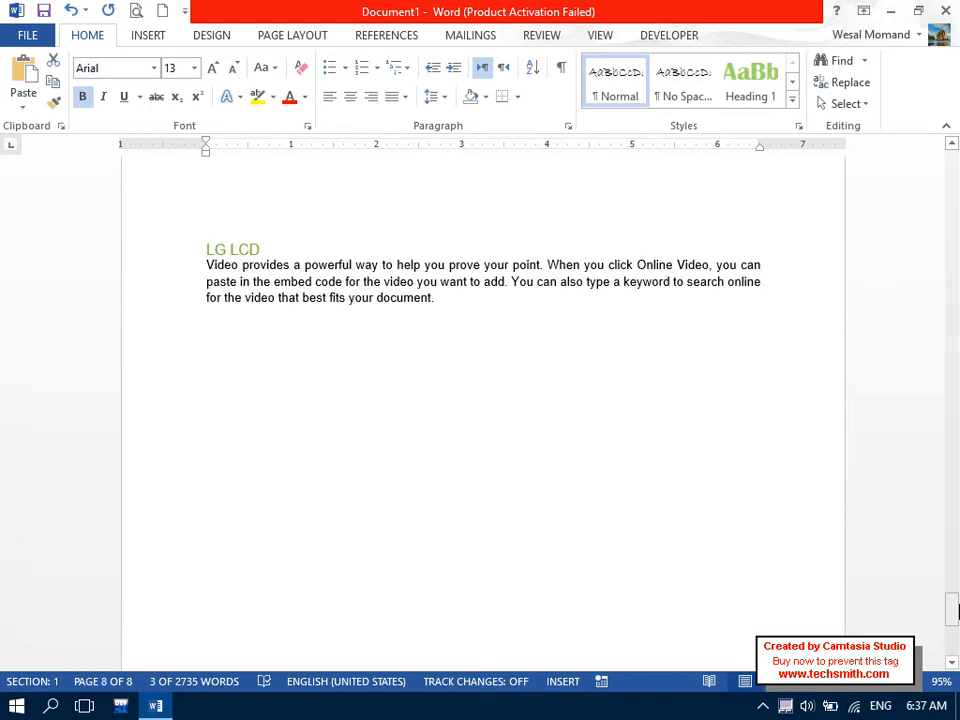
{"action": "left_click", "coordinate": [431, 358]}
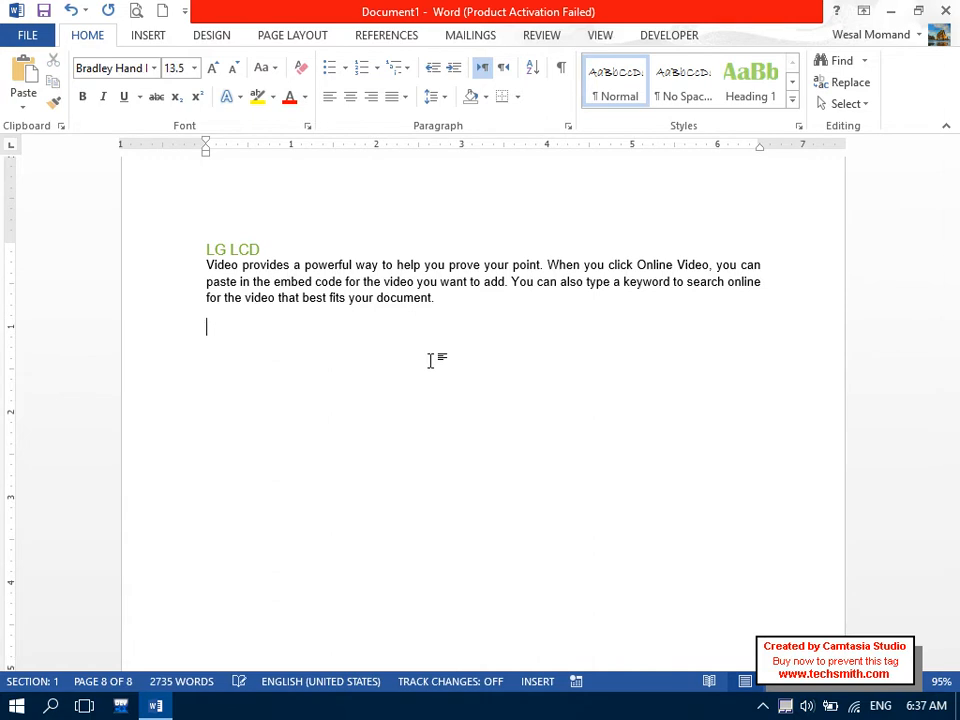
Set the empty last line to Arial and enlarge its font size one step.
{"action": "key", "text": "Caps_Lock"}
{"action": "type", "text": "W"}
{"action": "key", "text": "Caps_Lock"}
{"action": "type", "text": "ha tis"}
{"action": "key", "text": "BackSpace"}
{"action": "key", "text": "BackSpace"}
{"action": "key", "text": "BackSpace"}
{"action": "key", "text": "BackSpace"}
{"action": "key", "text": "BackSpace"}
{"action": "key", "text": "BackSpace"}
{"action": "key", "text": "BackSpace"}
{"action": "left_click", "coordinate": [98, 72]}
{"action": "key", "text": "Caps_Lock"}
{"action": "type", "text": "A"}
{"action": "key", "text": "Caps_Lock"}
{"action": "type", "text": "rial"}
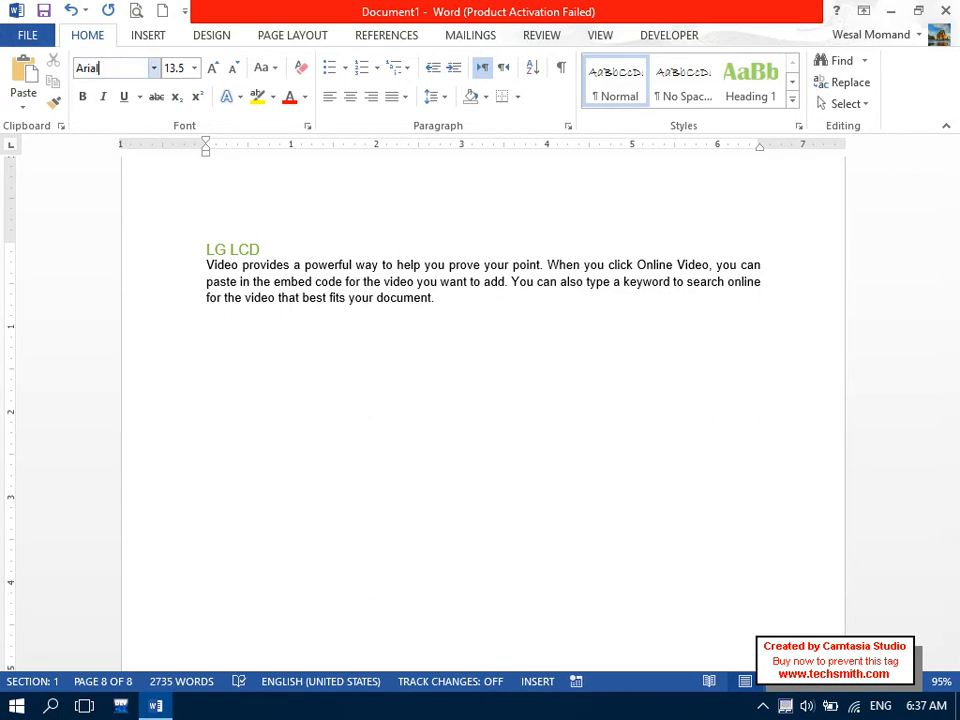
{"action": "key", "text": "Return"}
{"action": "key", "text": "ctrl+bracketright"}
{"action": "key", "text": "ctrl+bracketright"}
Type the heading 'What is Mainframe Computer?' on that line.
{"action": "key", "text": "Caps_Lock"}
{"action": "type", "text": "W"}
{"action": "key", "text": "Caps_Lock"}
{"action": "type", "text": "hat is"}
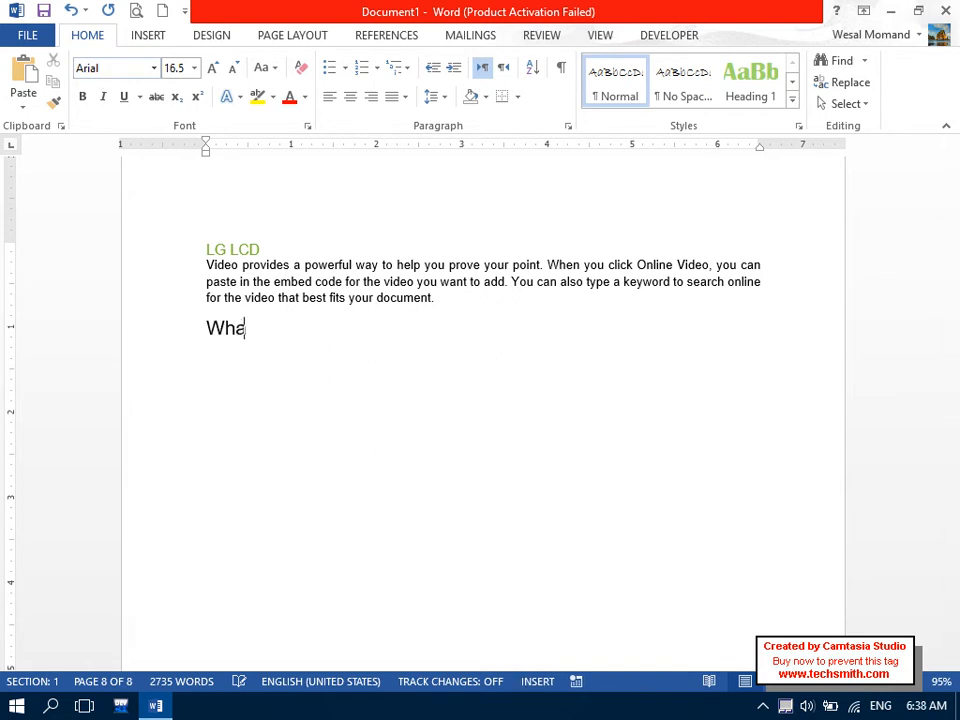
{"action": "key", "text": "Caps_Lock"}
{"action": "type", "text": "M"}
{"action": "key", "text": "Caps_Lock"}
{"action": "type", "text": "anipra"}
{"action": "key", "text": "BackSpace"}
{"action": "key", "text": "BackSpace"}
{"action": "type", "text": "frame Computer"}
{"action": "key", "text": "Return"}
{"action": "key", "text": "BackSpace"}
{"action": "type", "text": "?"}
{"action": "key", "text": "Return"}
Correct the misspelled 'Maniframe' to 'Mainframe' from the spelling suggestions and select the line.
{"action": "left_click", "coordinate": [370, 328]}
{"action": "right_click", "coordinate": [343, 330]}
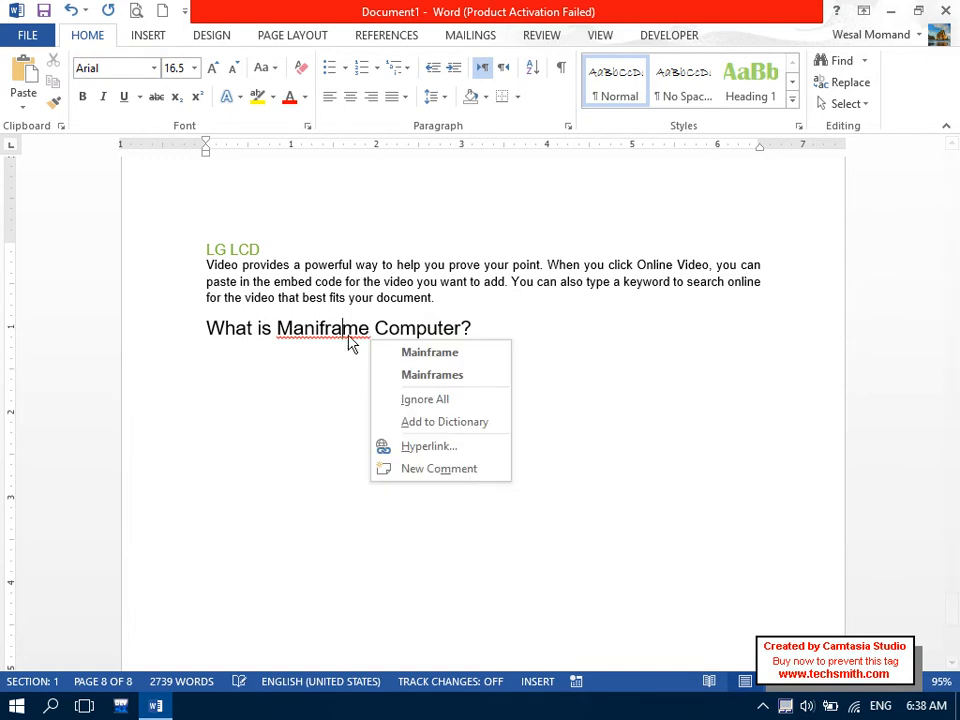
{"action": "left_click", "coordinate": [440, 353]}
{"action": "left_click", "coordinate": [122, 345]}
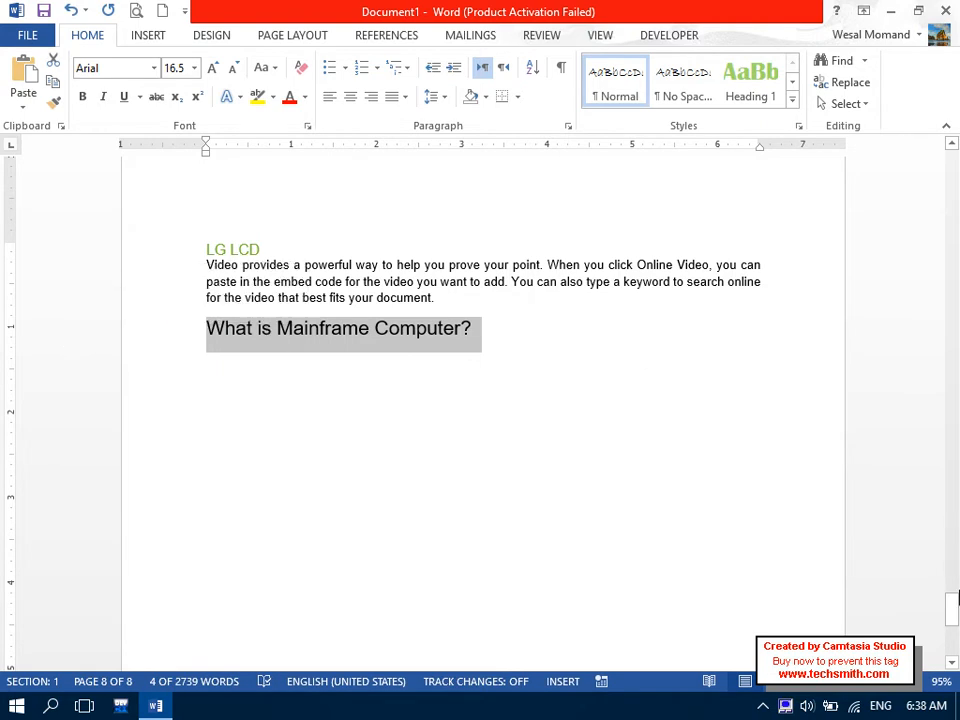
Review the Types of computer heading's paragraph settings without changing them.
{"action": "left_click_drag", "start_coordinate": [952, 605], "coordinate": [951, 352]}
{"action": "left_click_drag", "start_coordinate": [380, 379], "coordinate": [206, 379]}
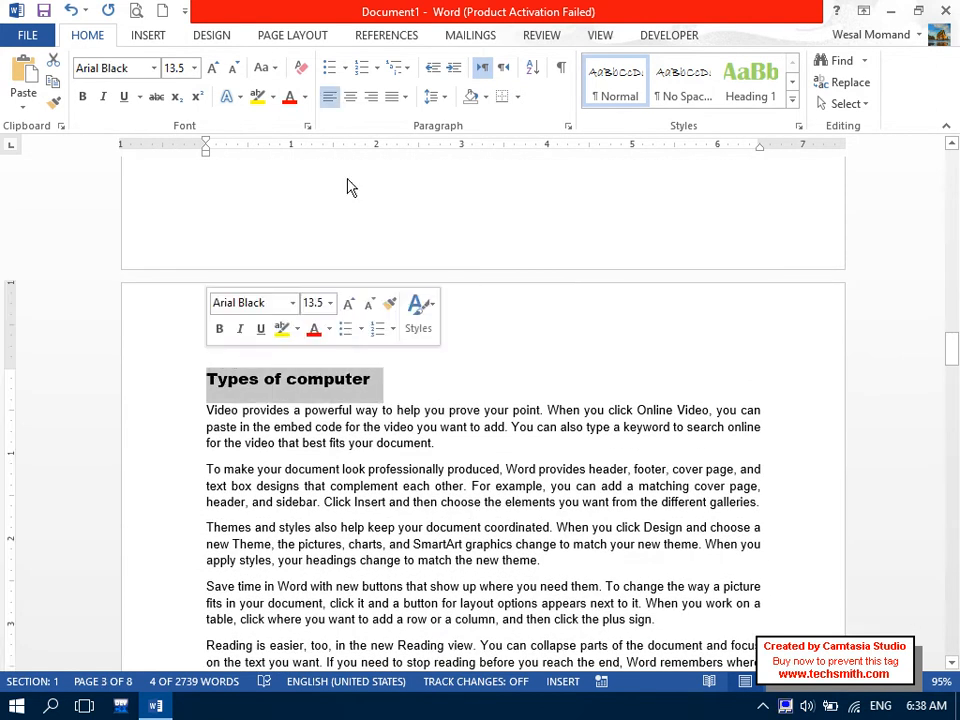
{"action": "left_click", "coordinate": [568, 126]}
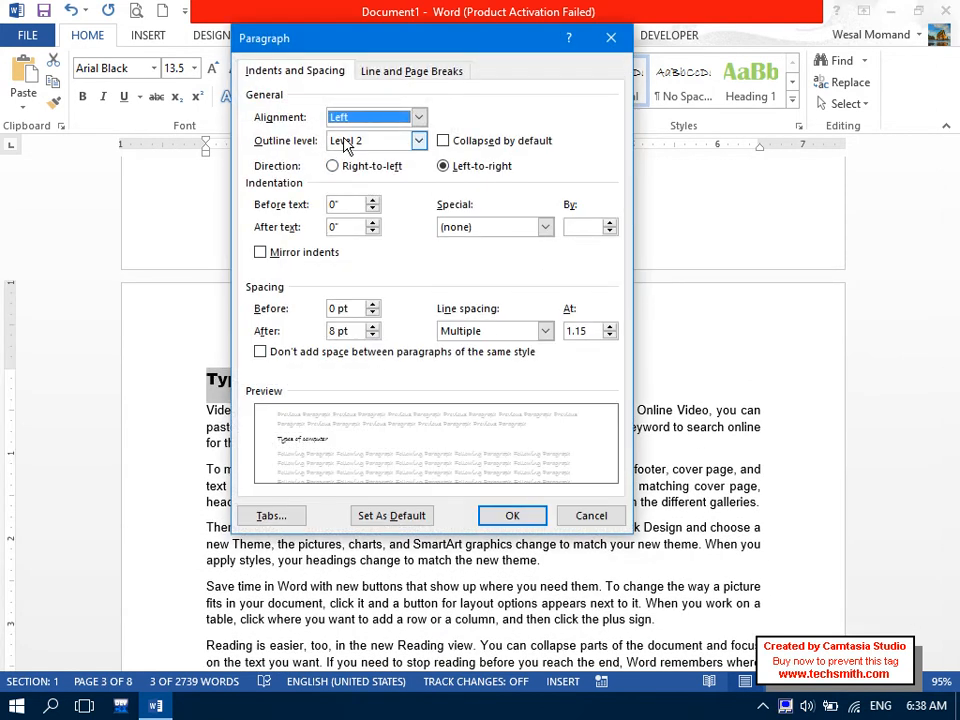
{"action": "left_click", "coordinate": [591, 515]}
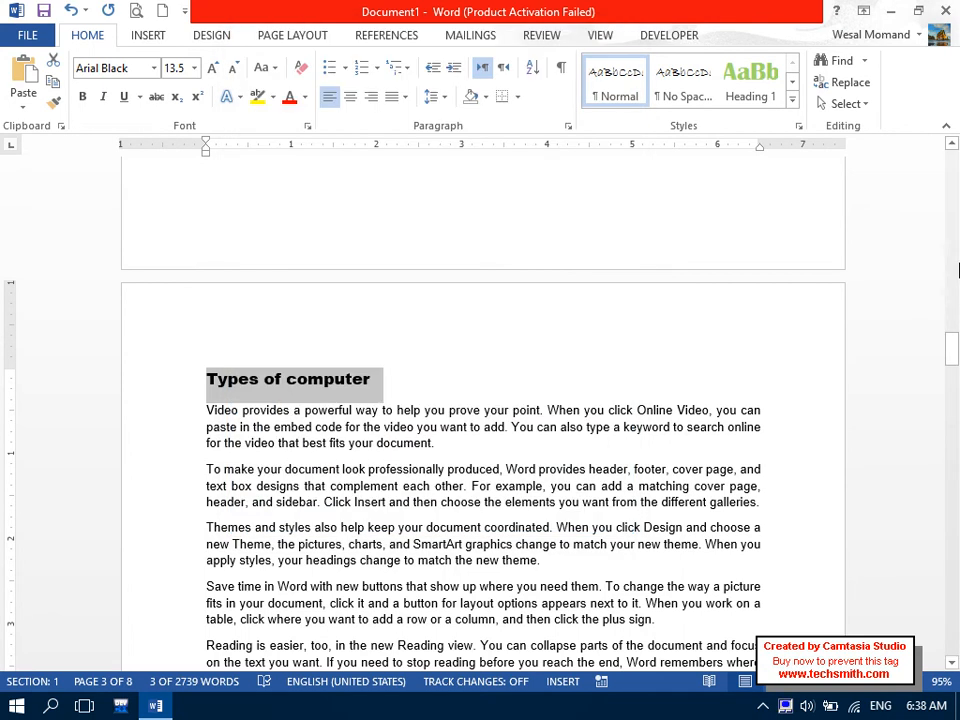
Give 'What is Mainframe Computer?' outline level Level 3 in the Paragraph dialog.
{"action": "left_click_drag", "start_coordinate": [953, 355], "coordinate": [953, 609]}
{"action": "left_click_drag", "start_coordinate": [465, 432], "coordinate": [182, 461]}
{"action": "left_click", "coordinate": [567, 127]}
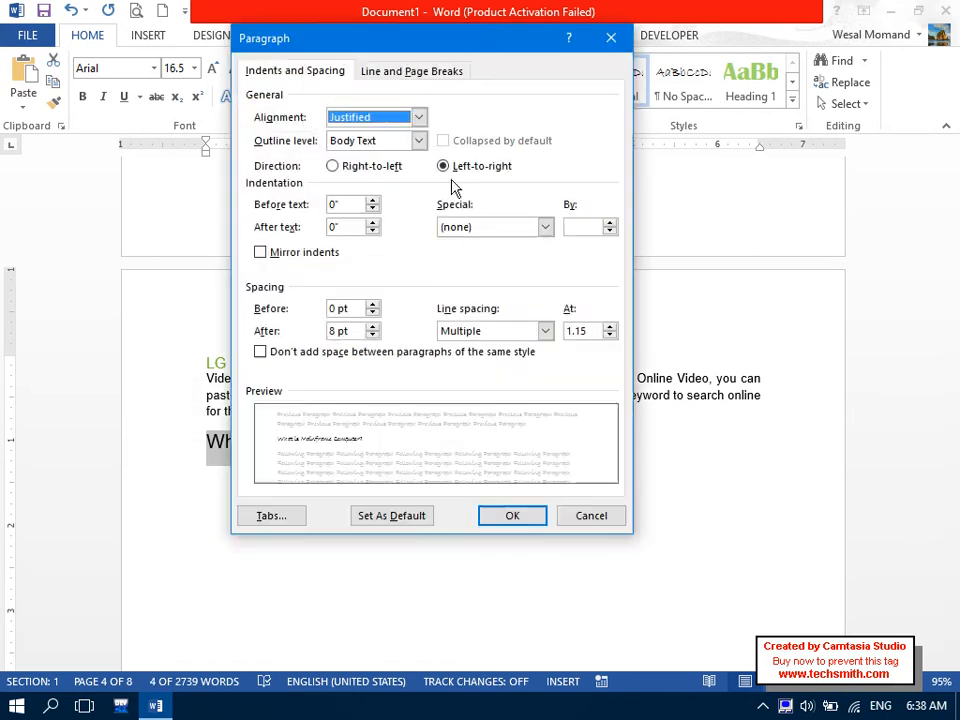
{"action": "left_click", "coordinate": [375, 141]}
{"action": "left_click", "coordinate": [358, 195]}
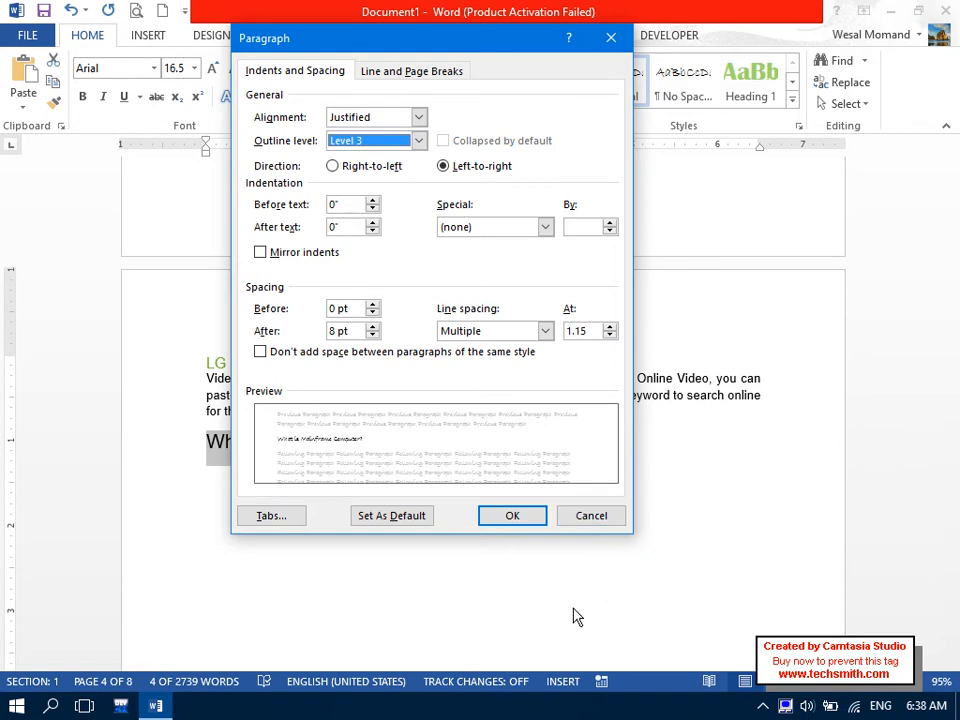
{"action": "left_click", "coordinate": [514, 516]}
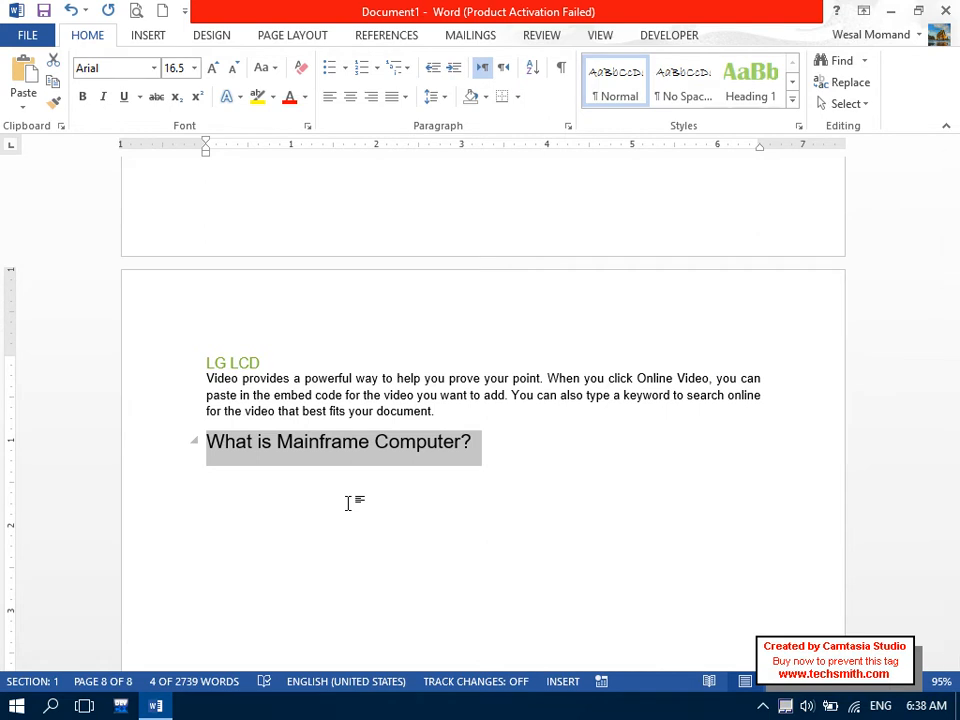
Insert five paragraphs of 11 pt =rand() sample text below the Mainframe heading.
{"action": "left_click", "coordinate": [341, 508]}
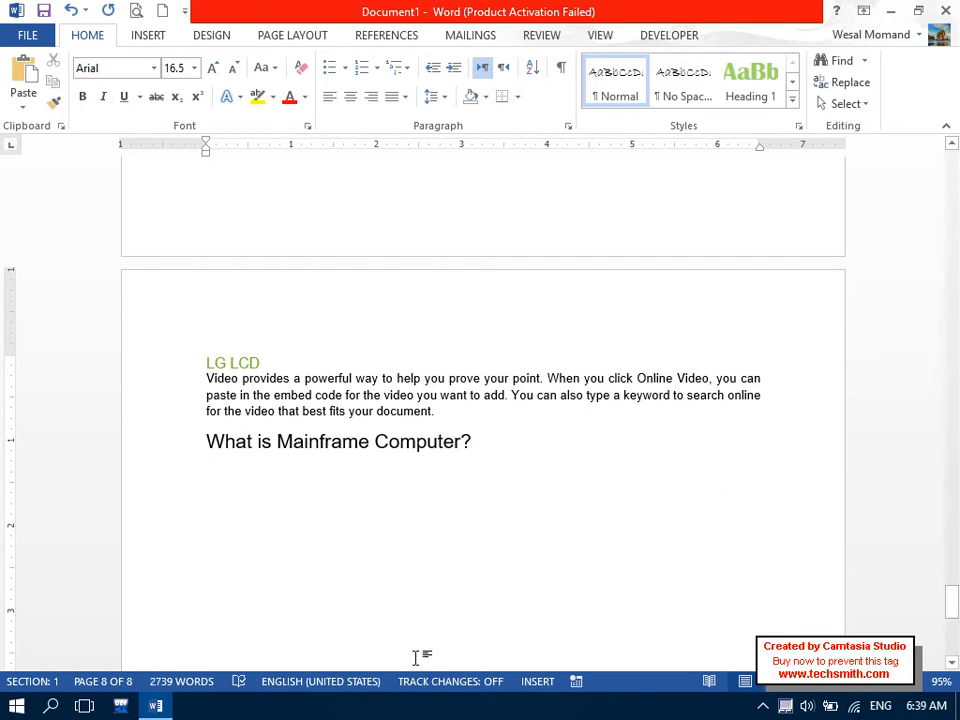
{"action": "left_click", "coordinate": [176, 67]}
{"action": "type", "text": "11"}
{"action": "key", "text": "Return"}
{"action": "type", "text": "=rand()"}
{"action": "key", "text": "Return"}
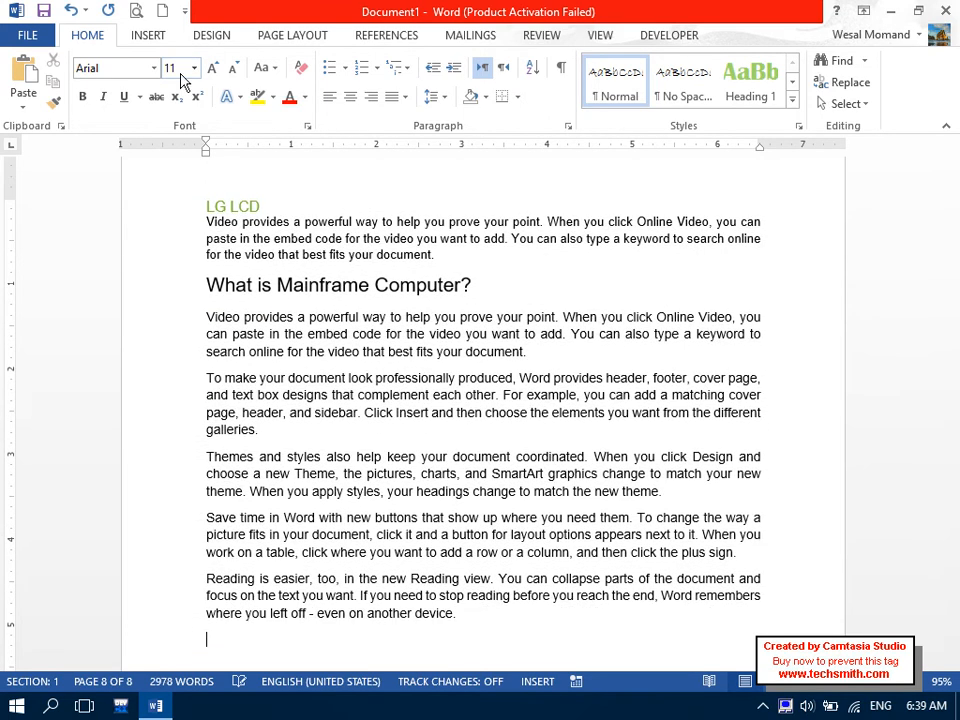
Select the sample paragraphs, review their paragraph settings unchanged, and scroll back to the top.
{"action": "left_click", "coordinate": [419, 378]}
{"action": "left_click_drag", "start_coordinate": [463, 620], "coordinate": [206, 317]}
{"action": "key", "text": "ctrl+c"}
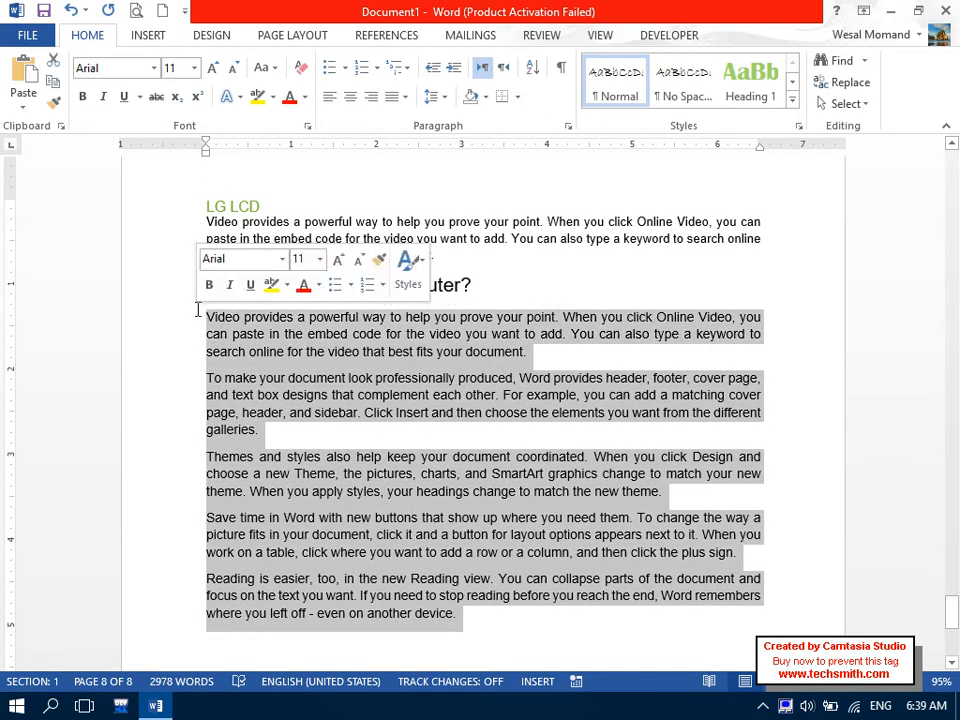
{"action": "left_click", "coordinate": [568, 126]}
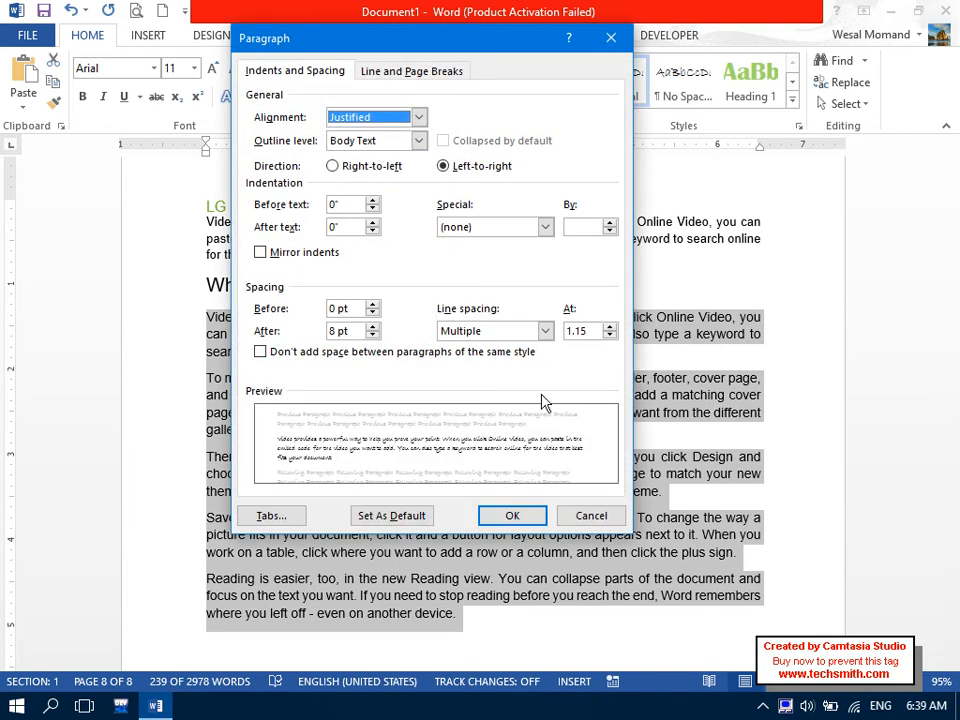
{"action": "left_click", "coordinate": [578, 525]}
{"action": "mouse_move", "coordinate": [952, 645]}
{"action": "left_mouse_down"}
{"action": "mouse_move", "coordinate": [911, 407]}
{"action": "mouse_move", "coordinate": [921, 156]}
{"action": "left_mouse_up"}
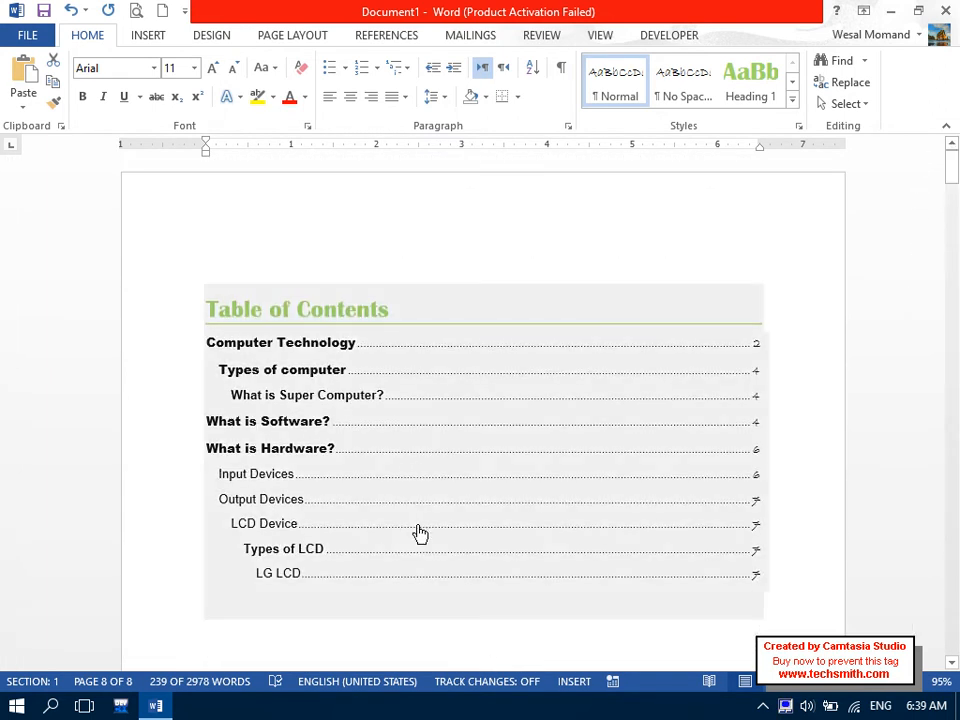
Rebuild the whole table of contents with Update entire table, dismissing the Language dialog.
{"action": "left_click", "coordinate": [307, 594]}
{"action": "left_click_drag", "start_coordinate": [306, 610], "coordinate": [182, 268]}
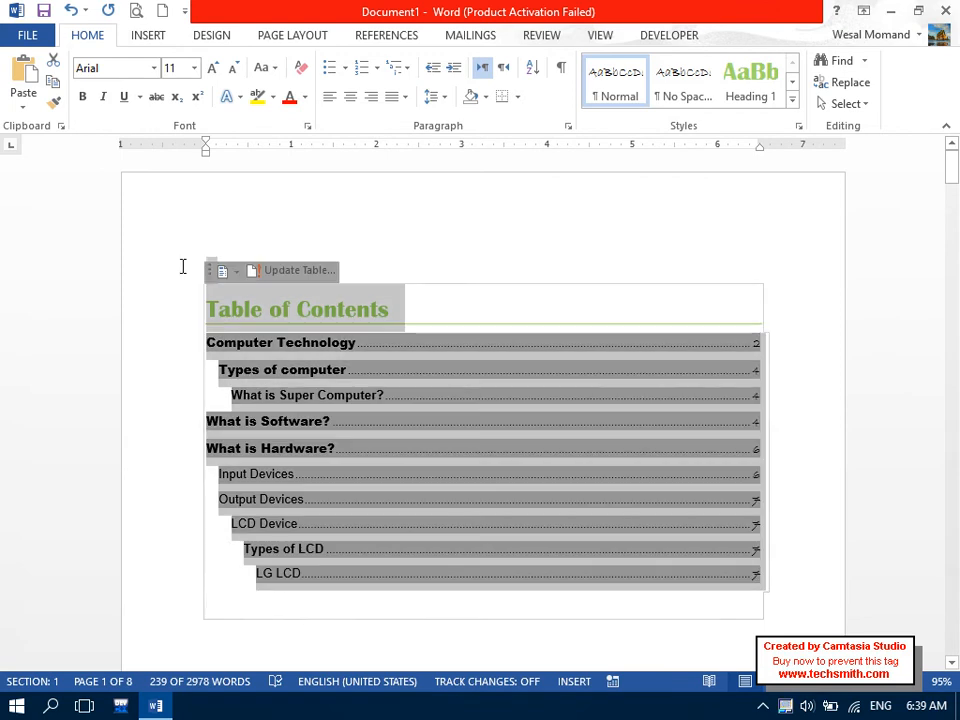
{"action": "left_click", "coordinate": [386, 38]}
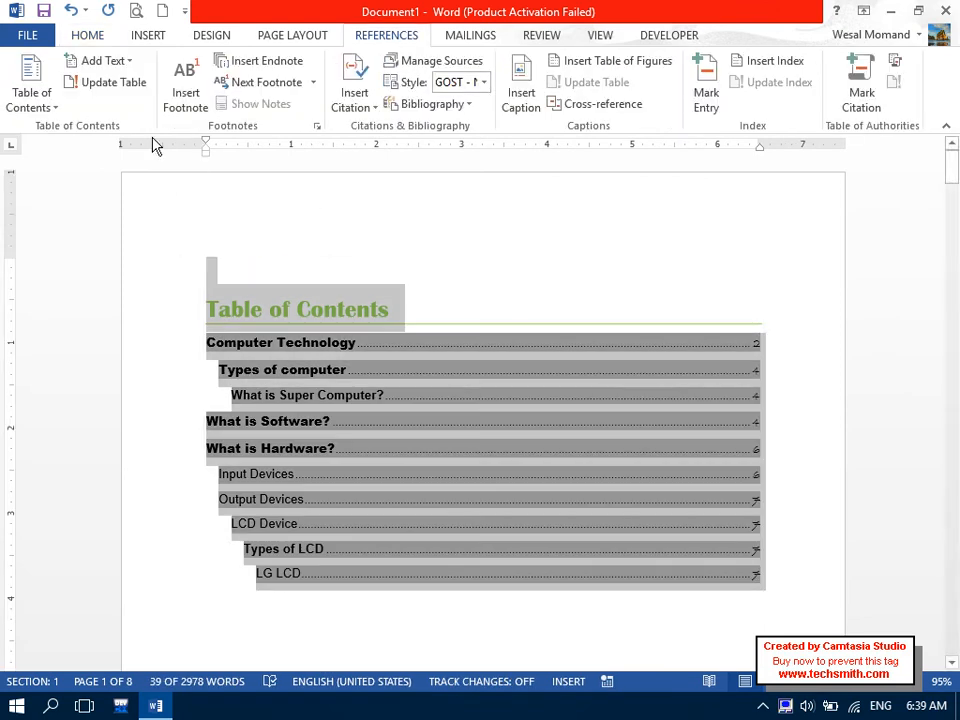
{"action": "left_click", "coordinate": [106, 84]}
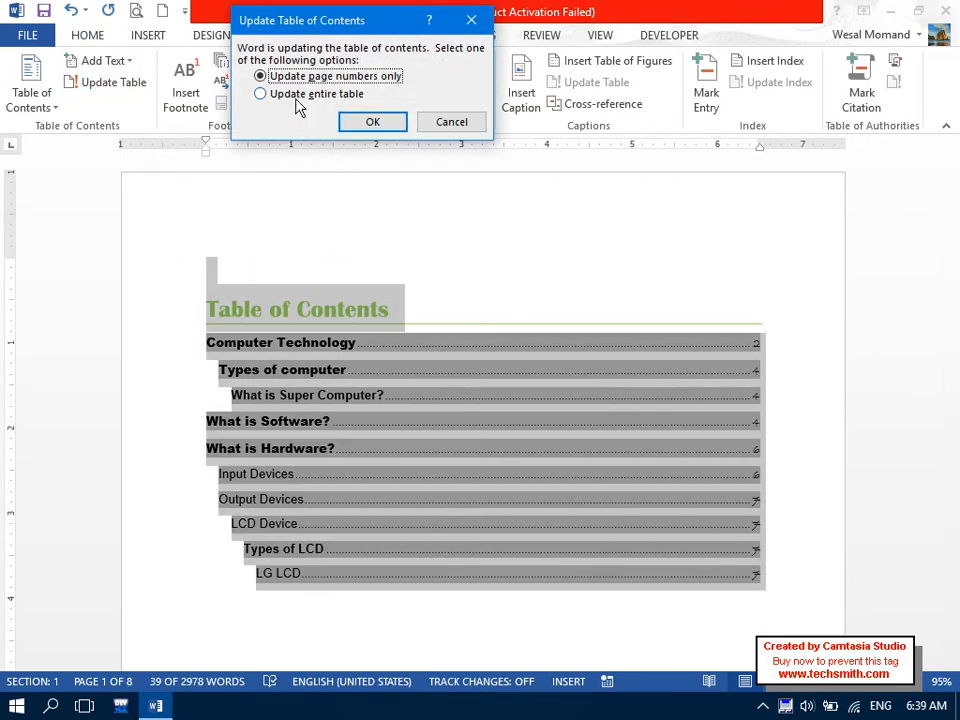
{"action": "left_click", "coordinate": [296, 96]}
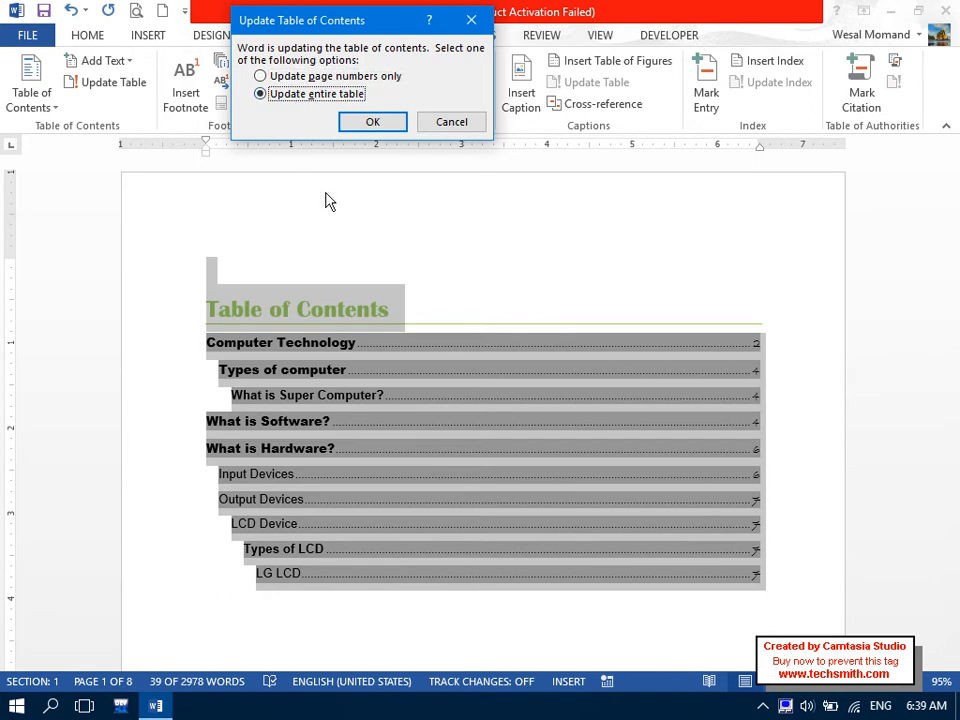
{"action": "left_click", "coordinate": [358, 122]}
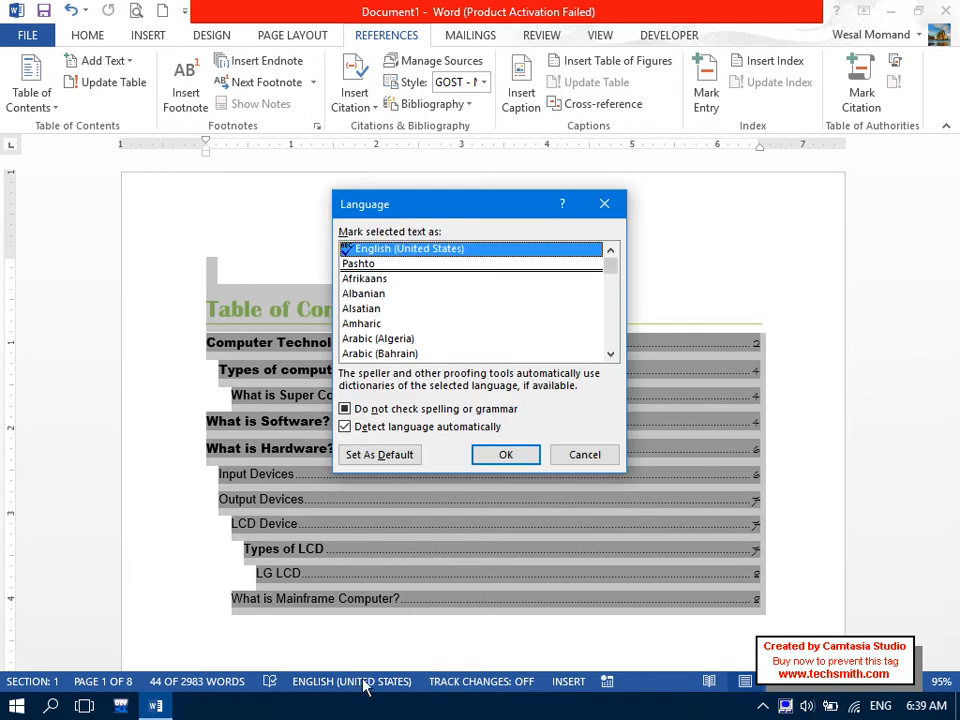
{"action": "left_click", "coordinate": [568, 456]}
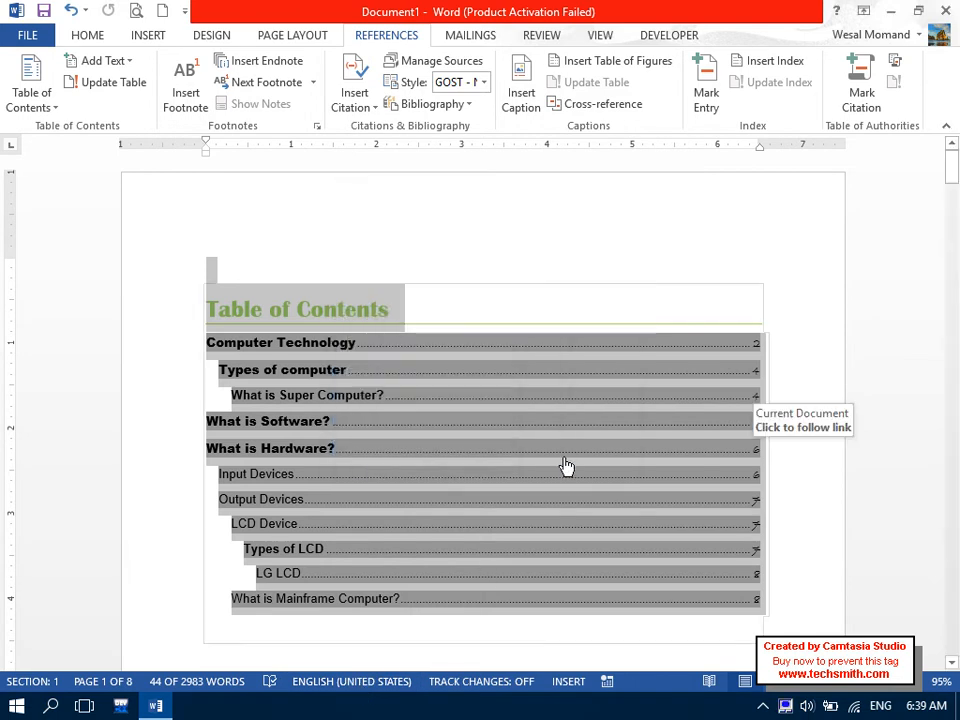
{"action": "left_click", "coordinate": [788, 468]}
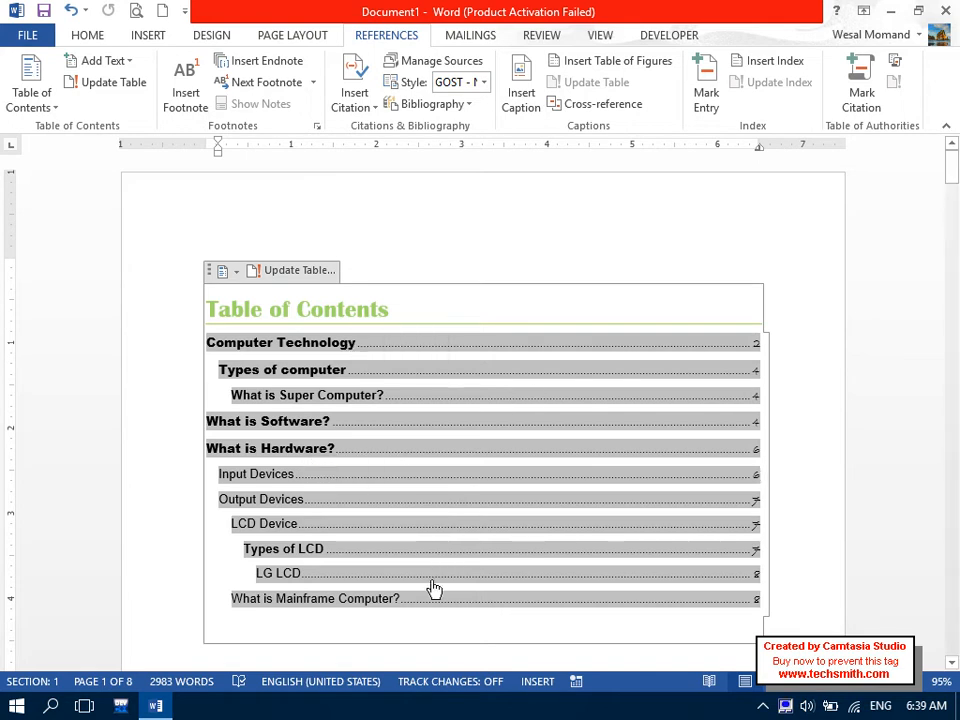
Scroll down to page 8 and click into the Mainframe section text.
{"action": "left_click", "coordinate": [424, 625]}
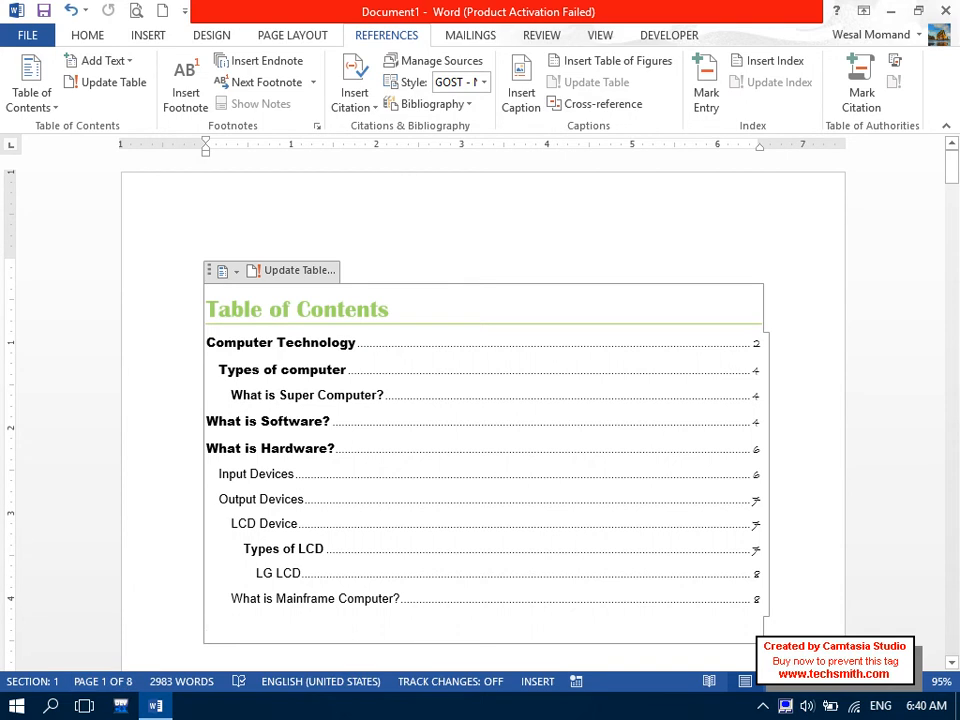
{"action": "left_click_drag", "start_coordinate": [952, 165], "coordinate": [956, 625]}
{"action": "left_click", "coordinate": [400, 399]}
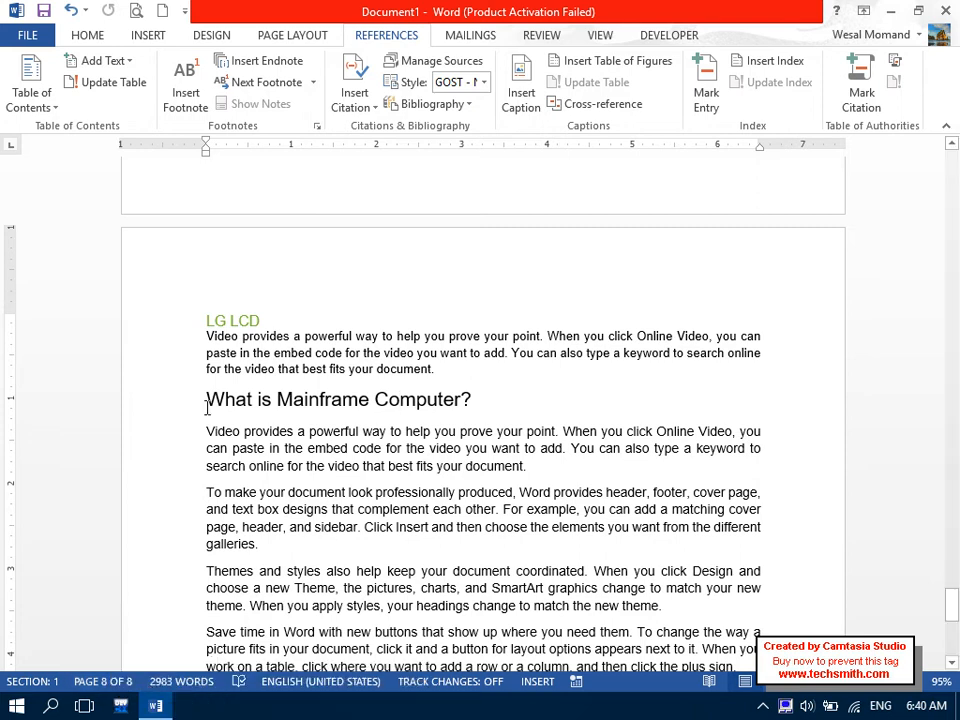
Move the Mainframe heading and its paragraphs to a new line after the Super Computer section.
{"action": "left_click_drag", "start_coordinate": [205, 400], "coordinate": [470, 624]}
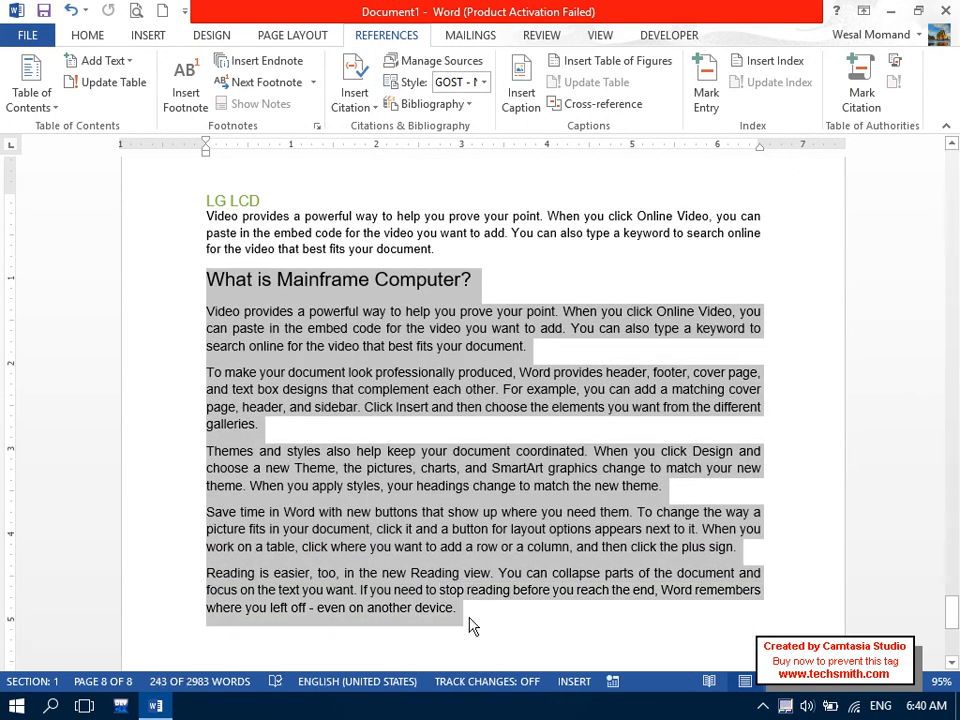
{"action": "key", "text": "Delete"}
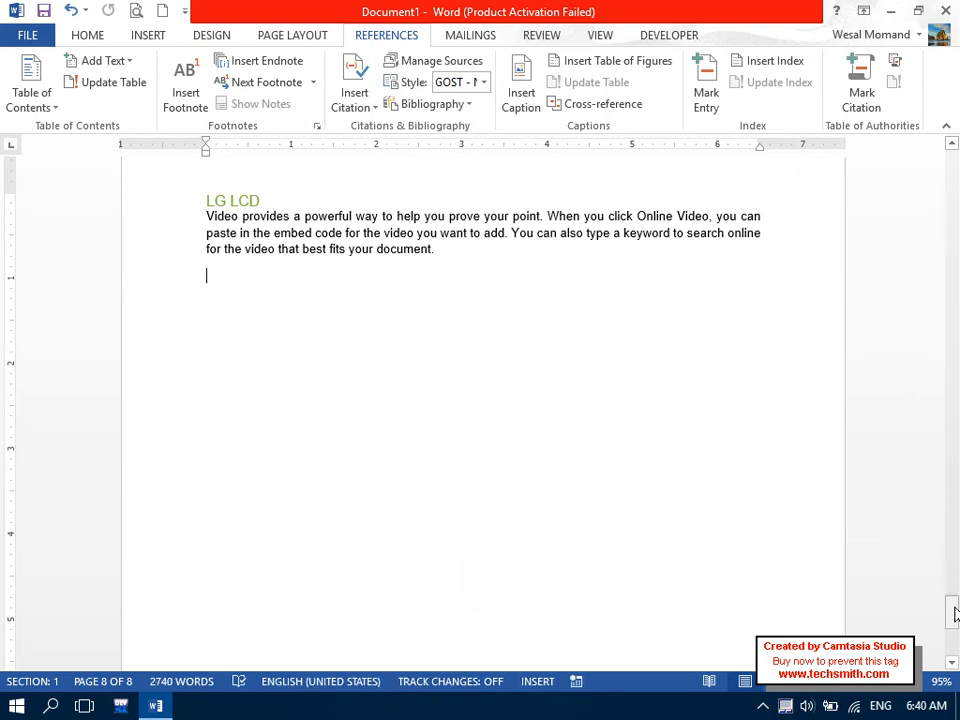
{"action": "left_click_drag", "start_coordinate": [953, 614], "coordinate": [951, 379]}
{"action": "left_click", "coordinate": [491, 619]}
{"action": "key", "text": "Return"}
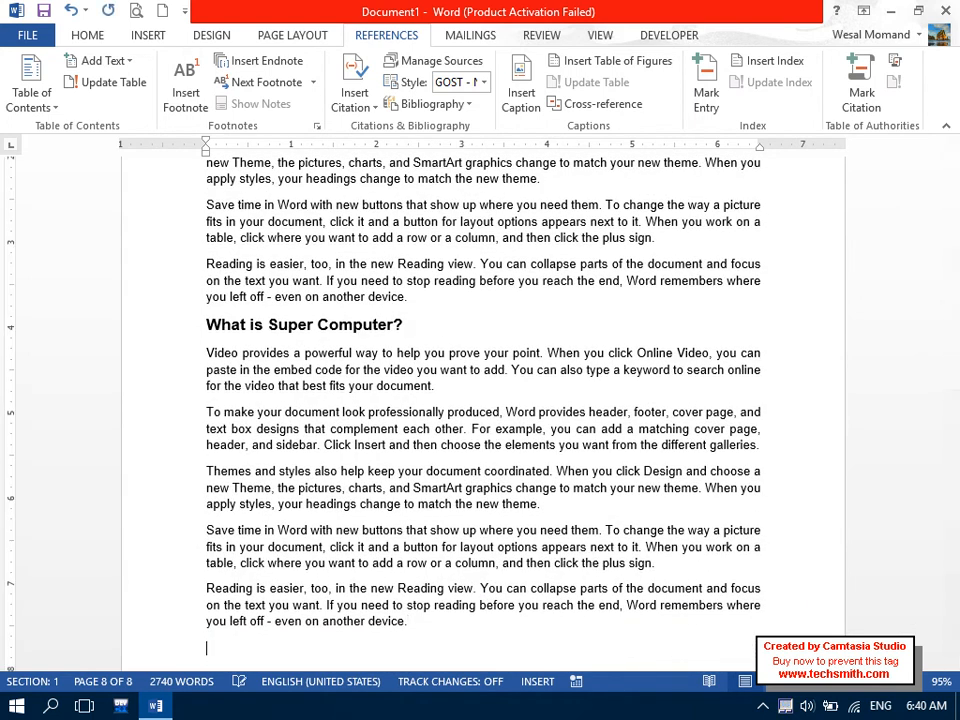
{"action": "key", "text": "ctrl+v"}
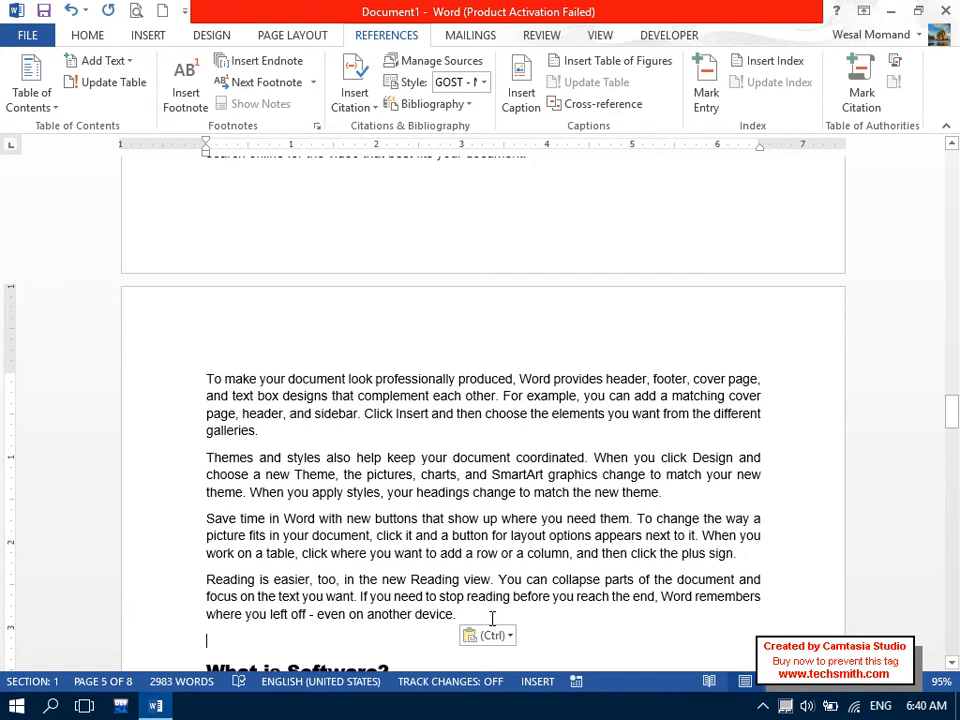
Select the whole table of contents and bring up its update options.
{"action": "left_click_drag", "start_coordinate": [951, 431], "coordinate": [951, 383]}
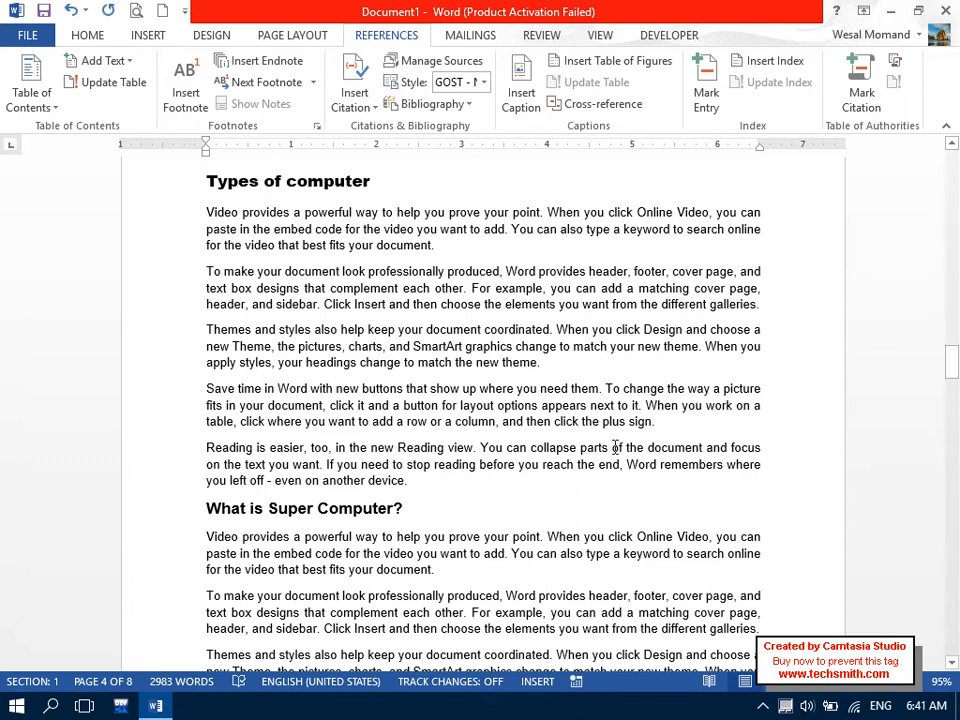
{"action": "left_click_drag", "start_coordinate": [950, 366], "coordinate": [921, 156]}
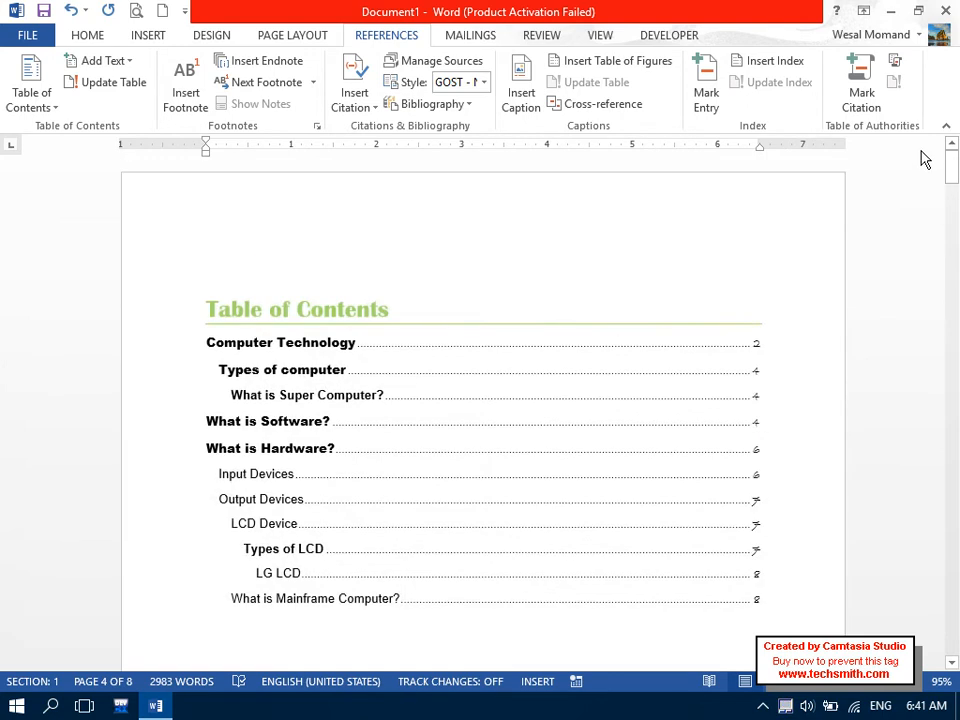
{"action": "left_click_drag", "start_coordinate": [390, 634], "coordinate": [183, 279]}
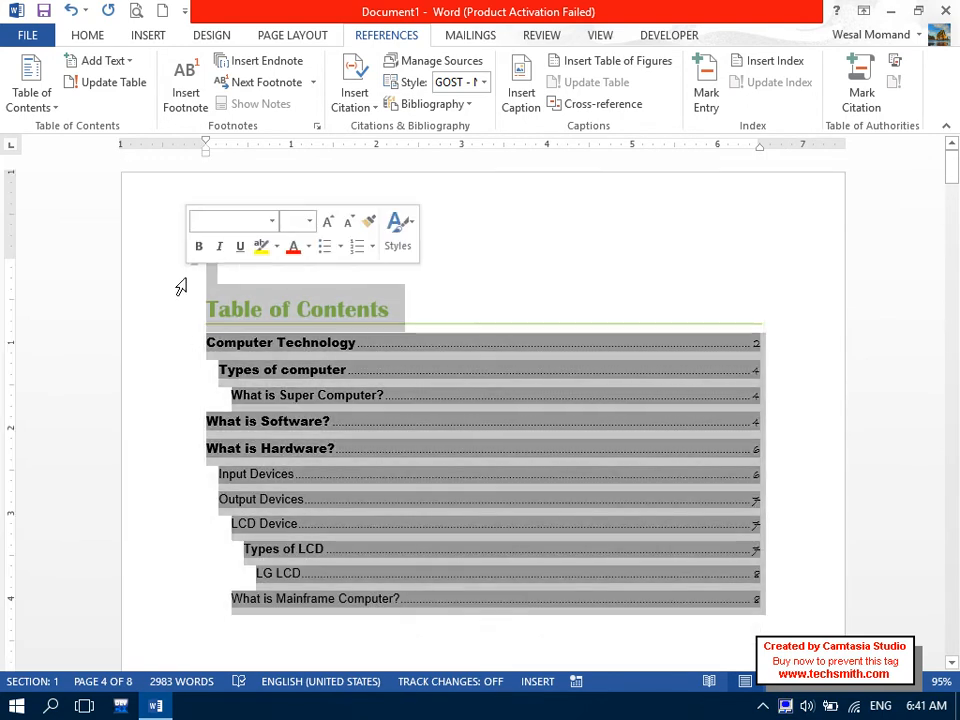
{"action": "left_click", "coordinate": [110, 82]}
Update the entire table so Mainframe appears after Super Computer on page 4.
{"action": "left_click", "coordinate": [272, 96]}
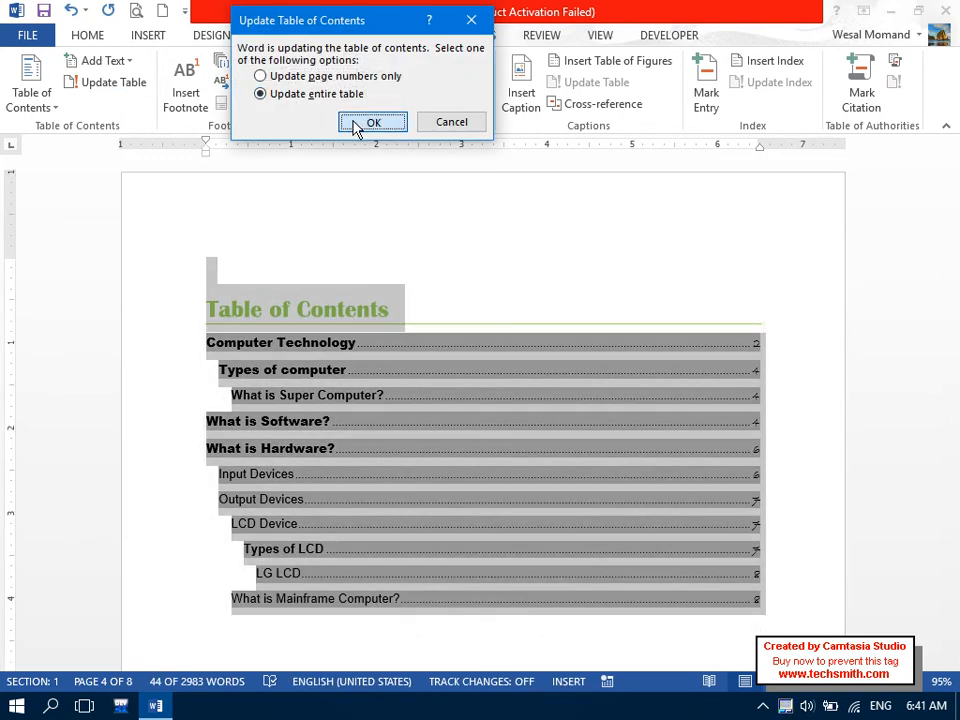
{"action": "left_click", "coordinate": [362, 123]}
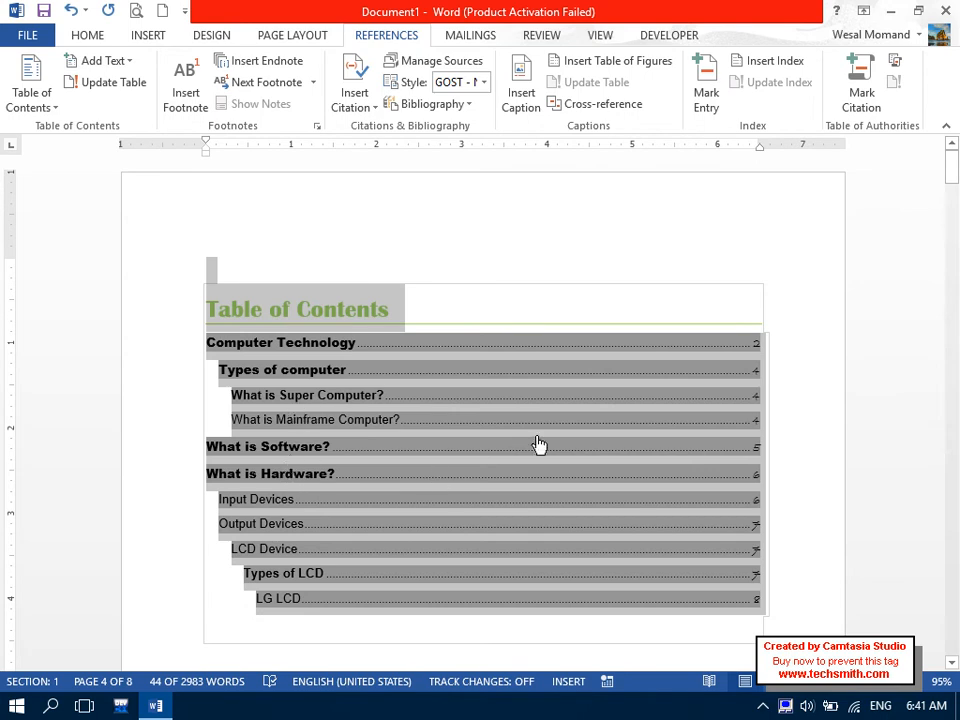
{"action": "mouse_move", "coordinate": [756, 433]}
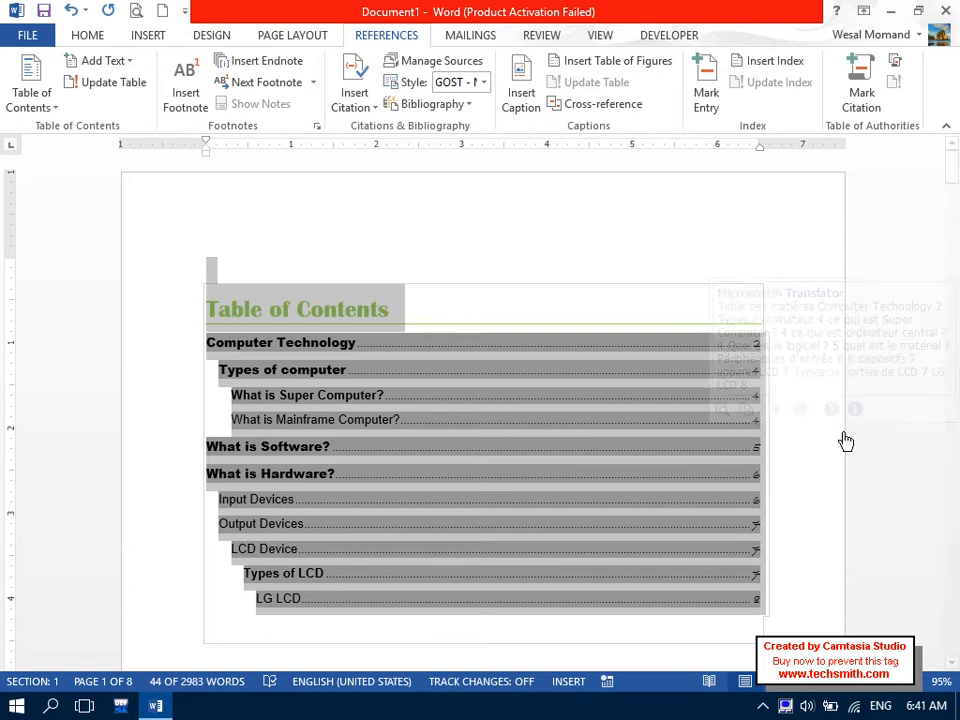
{"action": "left_click", "coordinate": [813, 436]}
Scroll through the document to check the headings, then select all table of contents entries.
{"action": "left_click_drag", "start_coordinate": [955, 170], "coordinate": [955, 232]}
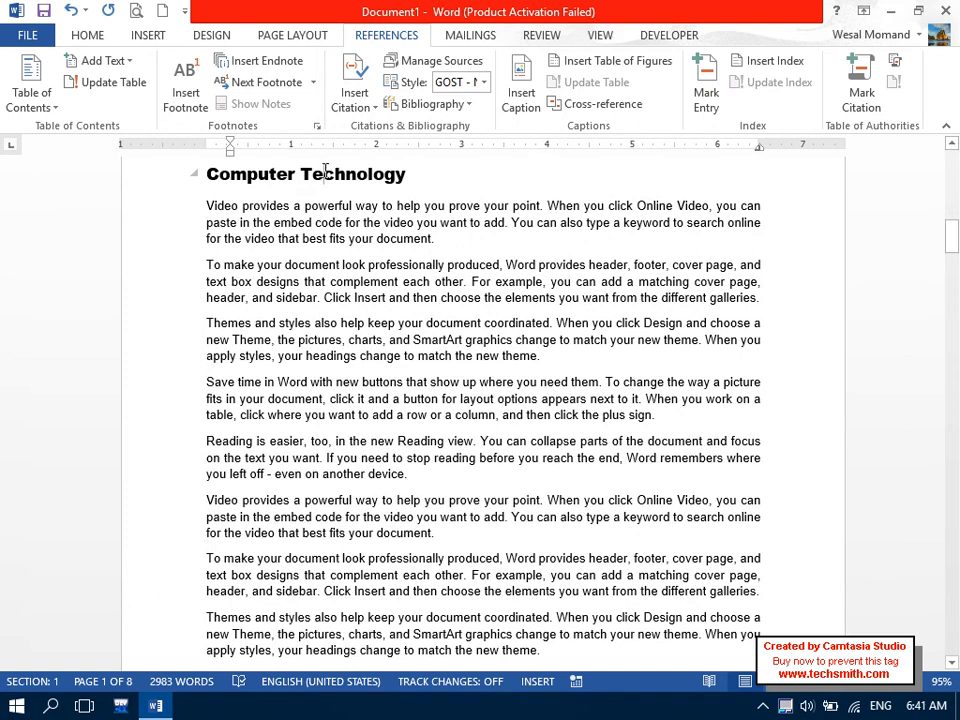
{"action": "left_click", "coordinate": [953, 245]}
{"action": "left_click_drag", "start_coordinate": [953, 245], "coordinate": [953, 566]}
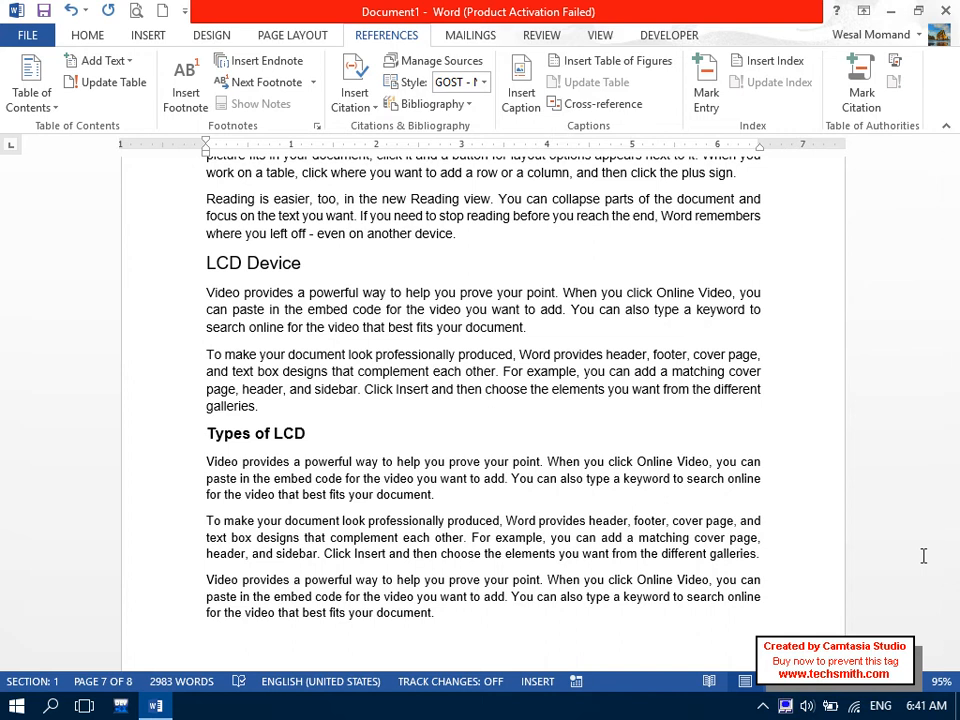
{"action": "left_click_drag", "start_coordinate": [953, 566], "coordinate": [953, 147]}
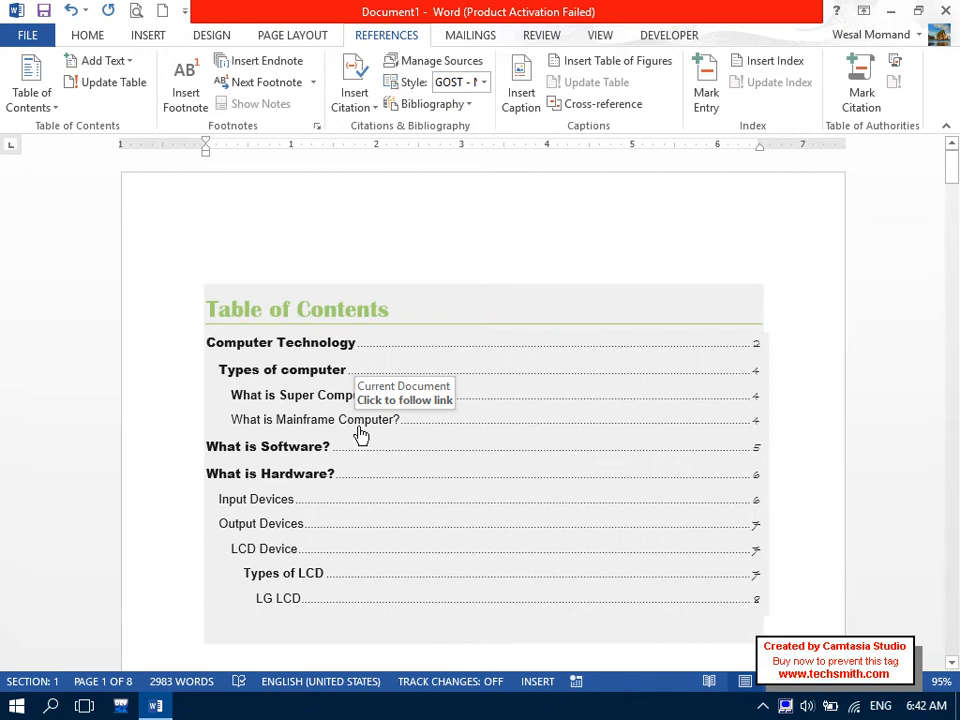
{"action": "mouse_move", "coordinate": [954, 180]}
{"action": "left_mouse_down"}
{"action": "mouse_move", "coordinate": [956, 326]}
{"action": "mouse_move", "coordinate": [955, 180]}
{"action": "left_mouse_up"}
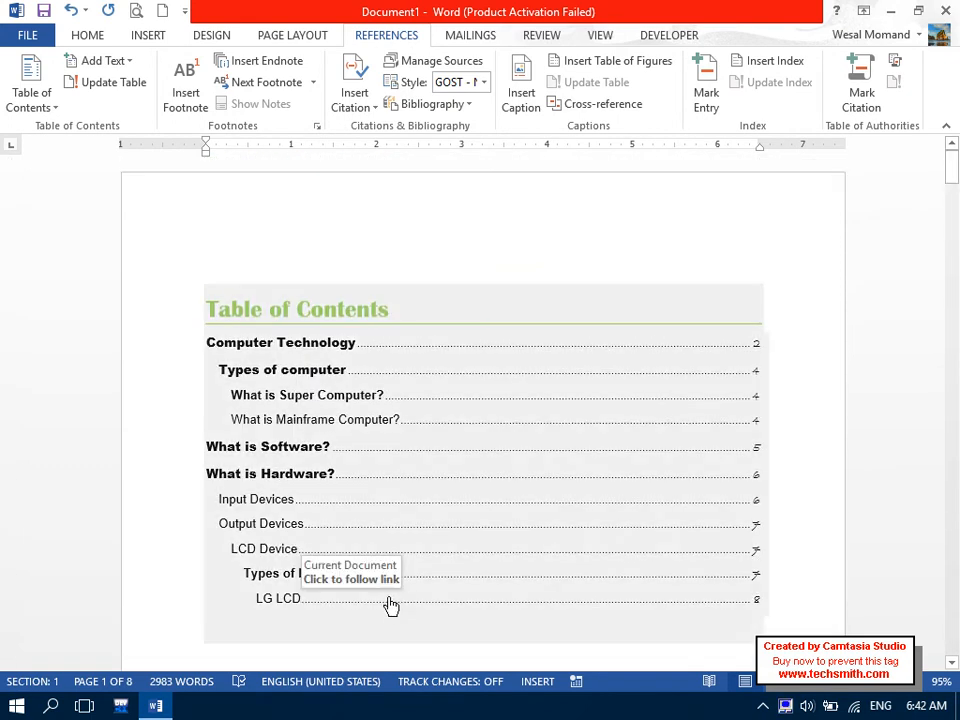
{"action": "left_click_drag", "start_coordinate": [308, 624], "coordinate": [174, 352]}
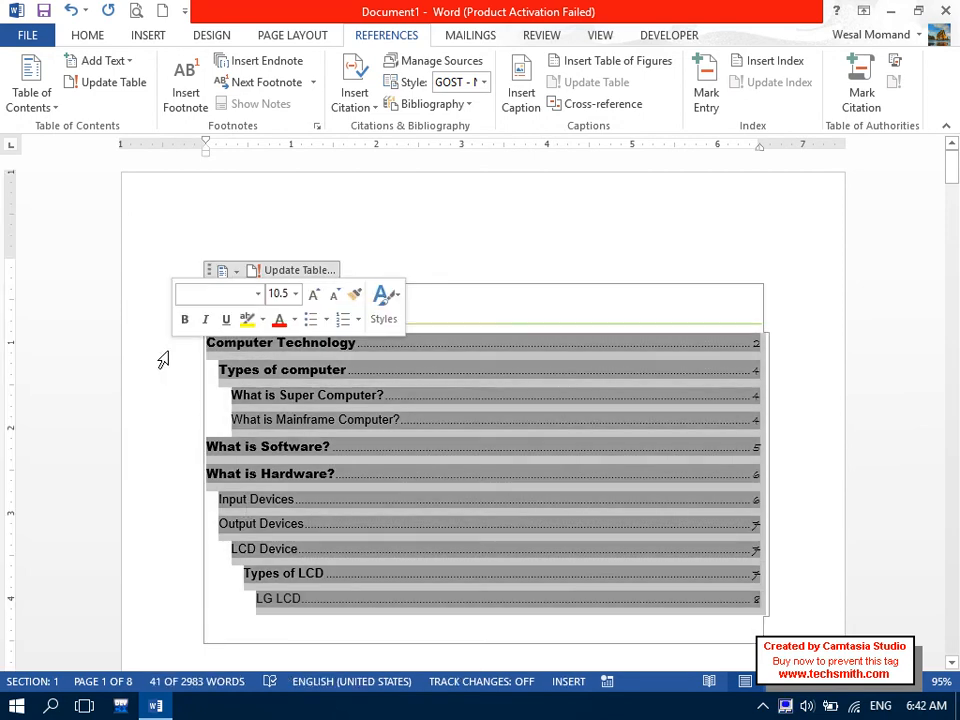
Replace the table of contents with a custom one in the Fancy format.
{"action": "left_click", "coordinate": [42, 94]}
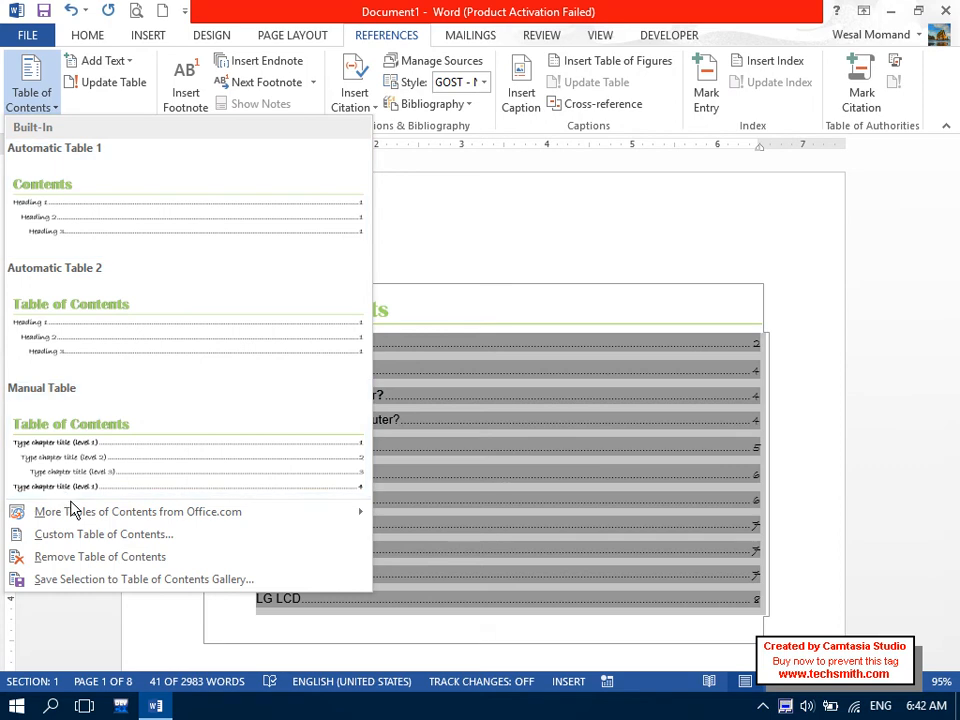
{"action": "left_click", "coordinate": [82, 534]}
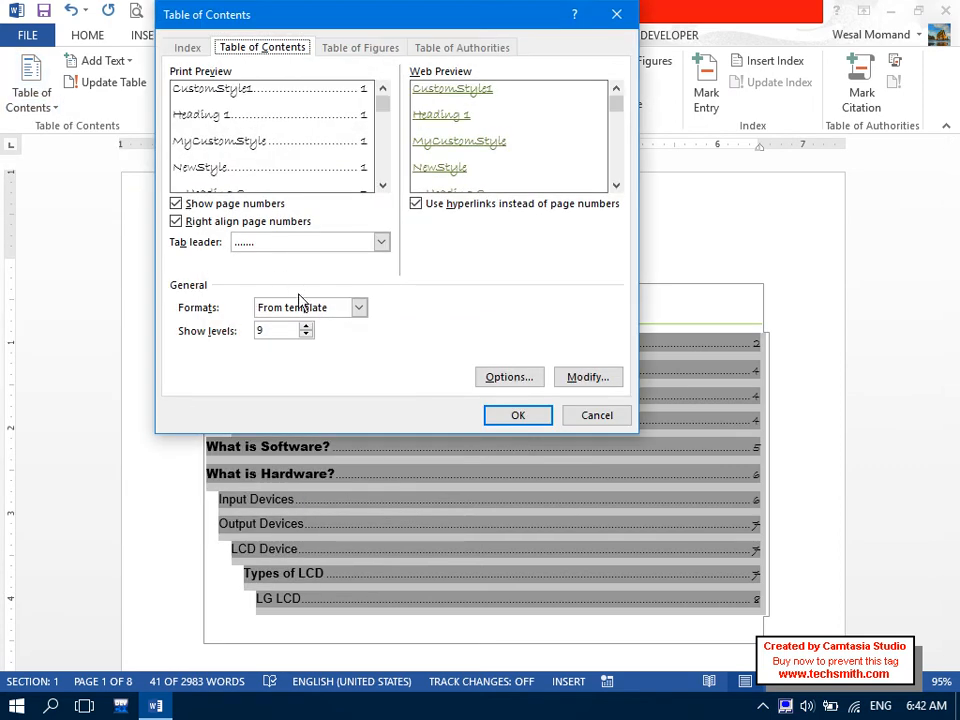
{"action": "left_click", "coordinate": [300, 308]}
{"action": "left_click", "coordinate": [306, 361]}
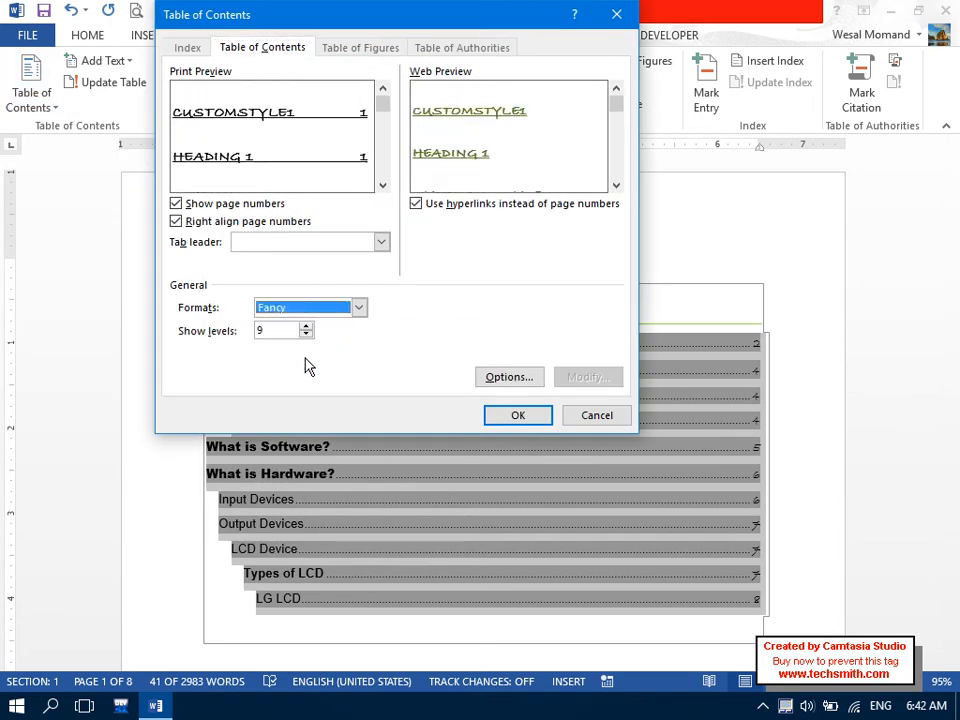
{"action": "left_click", "coordinate": [494, 414]}
{"action": "left_click", "coordinate": [447, 408]}
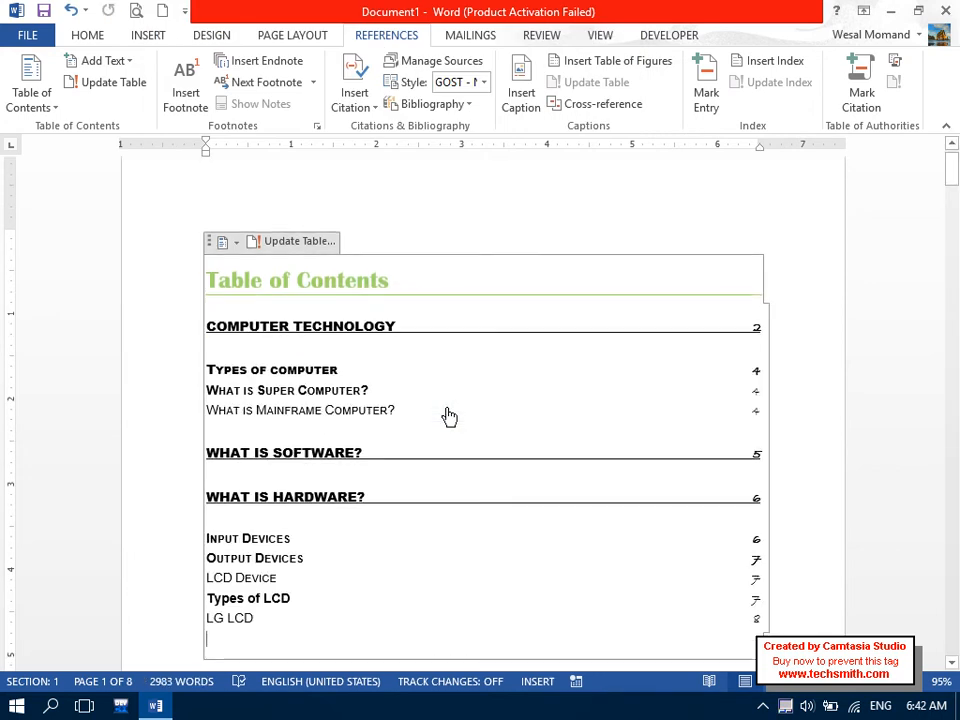
Replace it with a Classic-format custom table of contents, then undo that last style change.
{"action": "left_click_drag", "start_coordinate": [396, 606], "coordinate": [154, 304]}
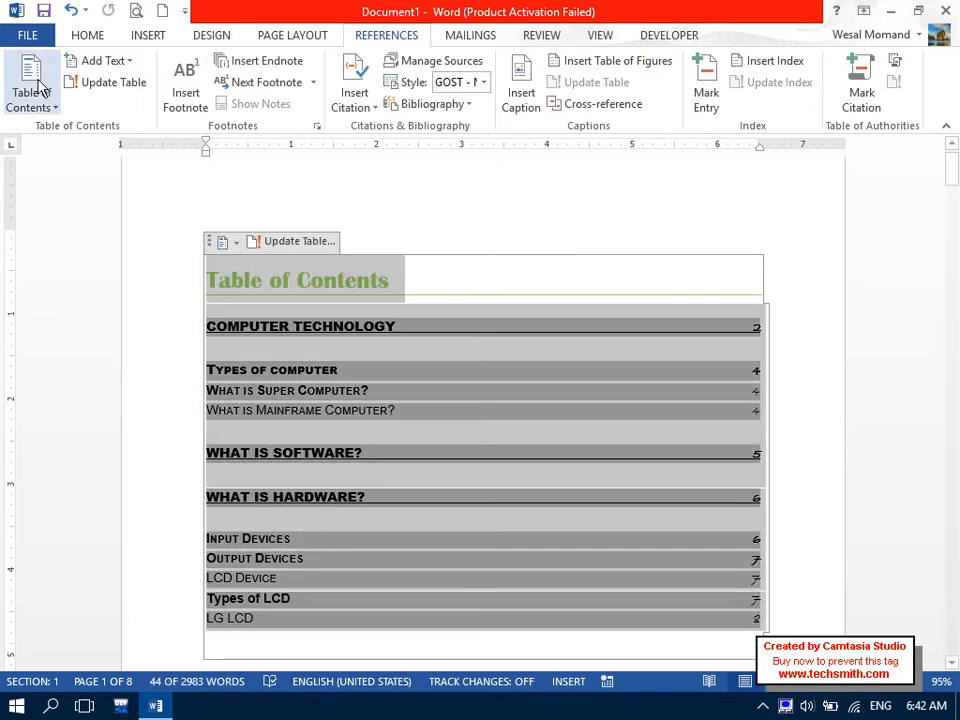
{"action": "left_click", "coordinate": [44, 103]}
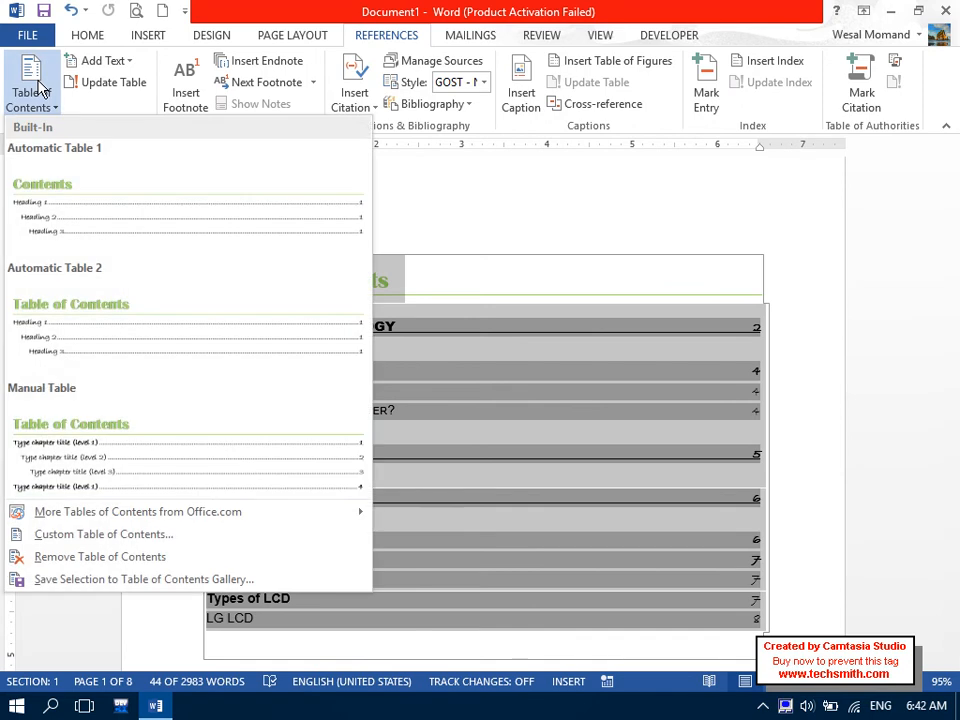
{"action": "left_click", "coordinate": [113, 537]}
{"action": "left_click", "coordinate": [285, 243]}
{"action": "left_click", "coordinate": [285, 243]}
{"action": "left_click", "coordinate": [298, 307]}
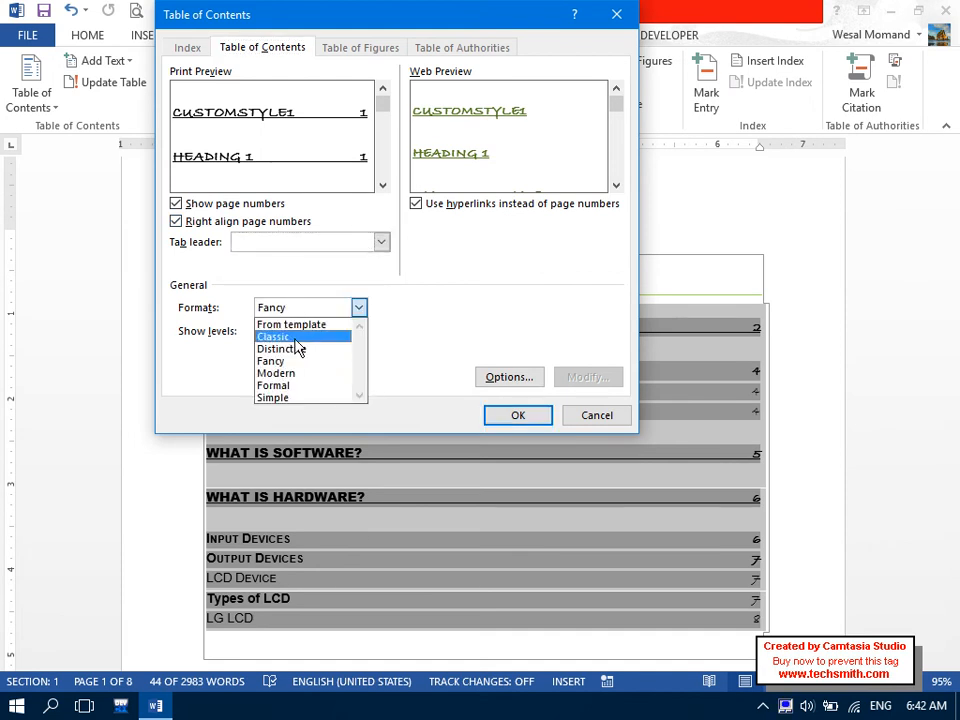
{"action": "left_click", "coordinate": [300, 337]}
{"action": "left_click", "coordinate": [520, 416]}
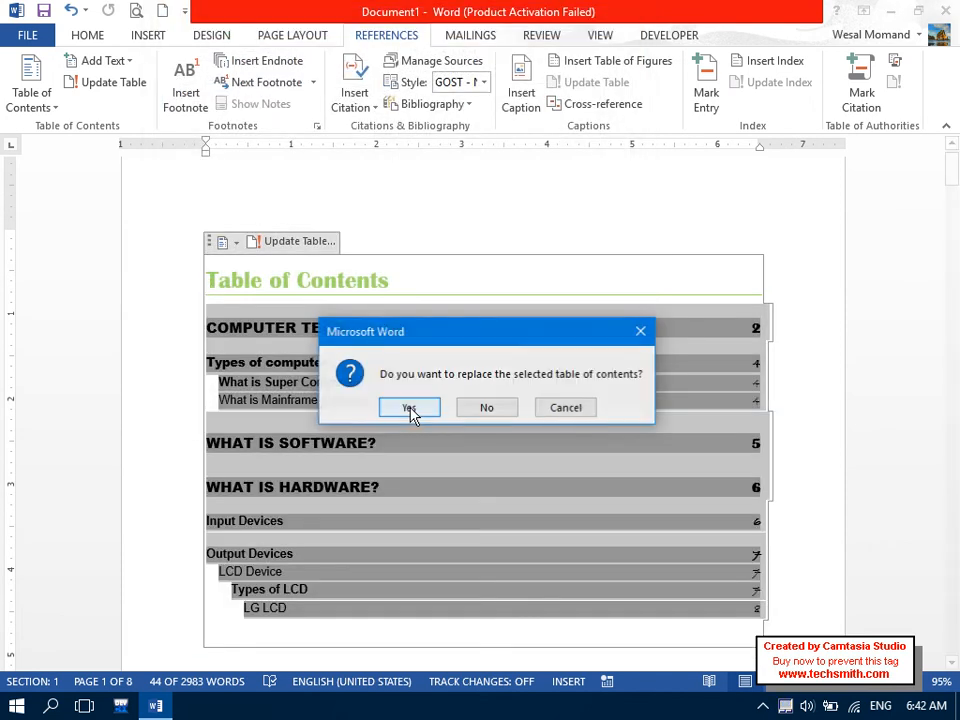
{"action": "left_click", "coordinate": [410, 410]}
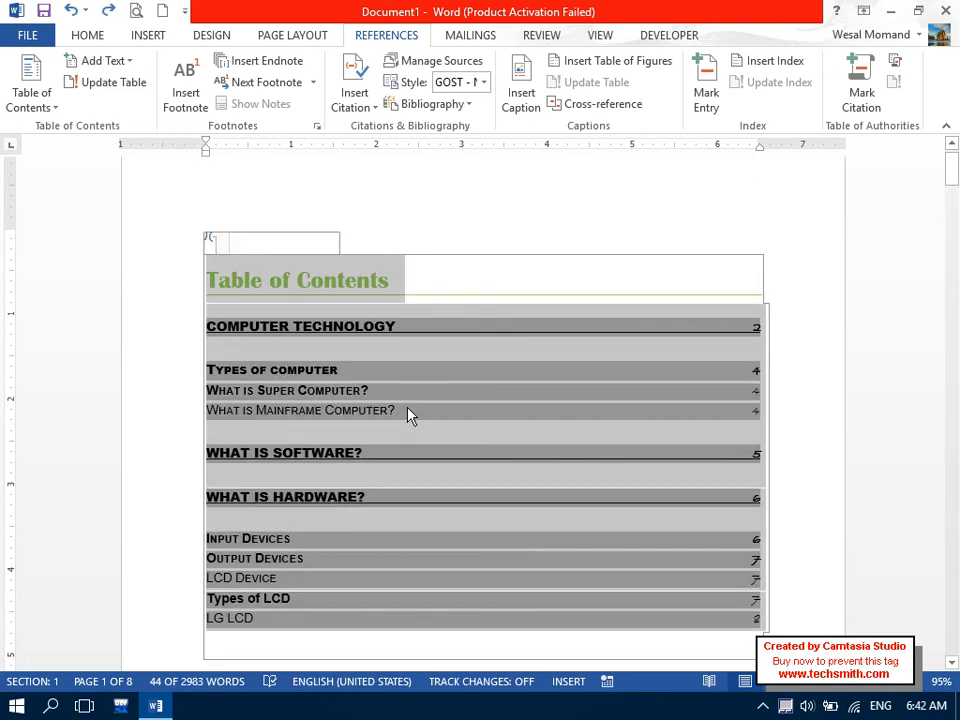
{"action": "key", "text": "ctrl+z"}
{"action": "key", "text": "ctrl+z"}
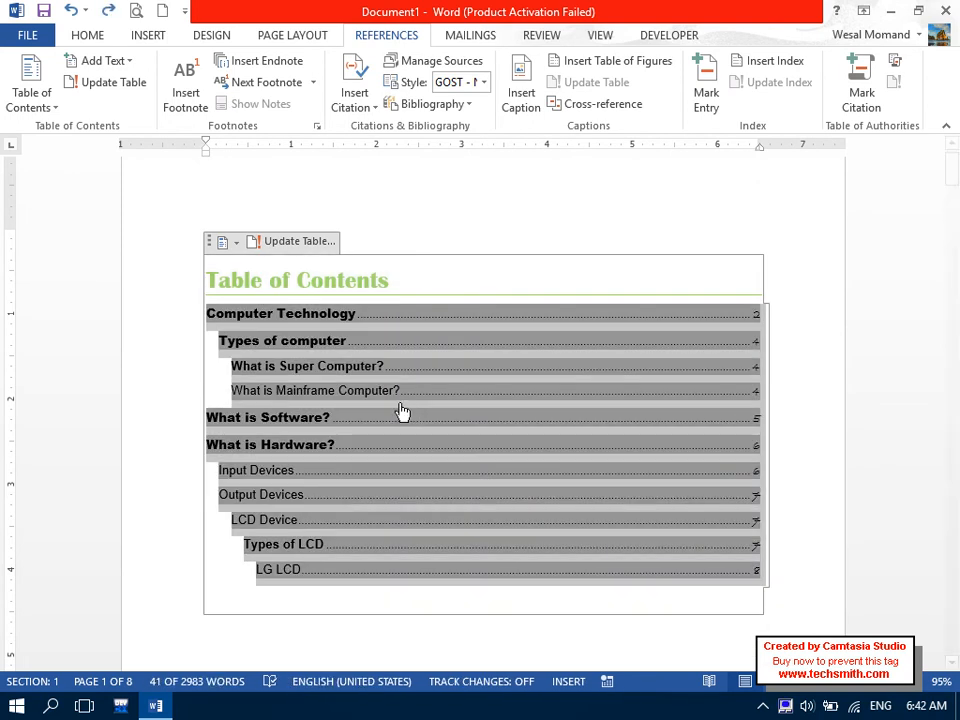
{"action": "left_click", "coordinate": [90, 37]}
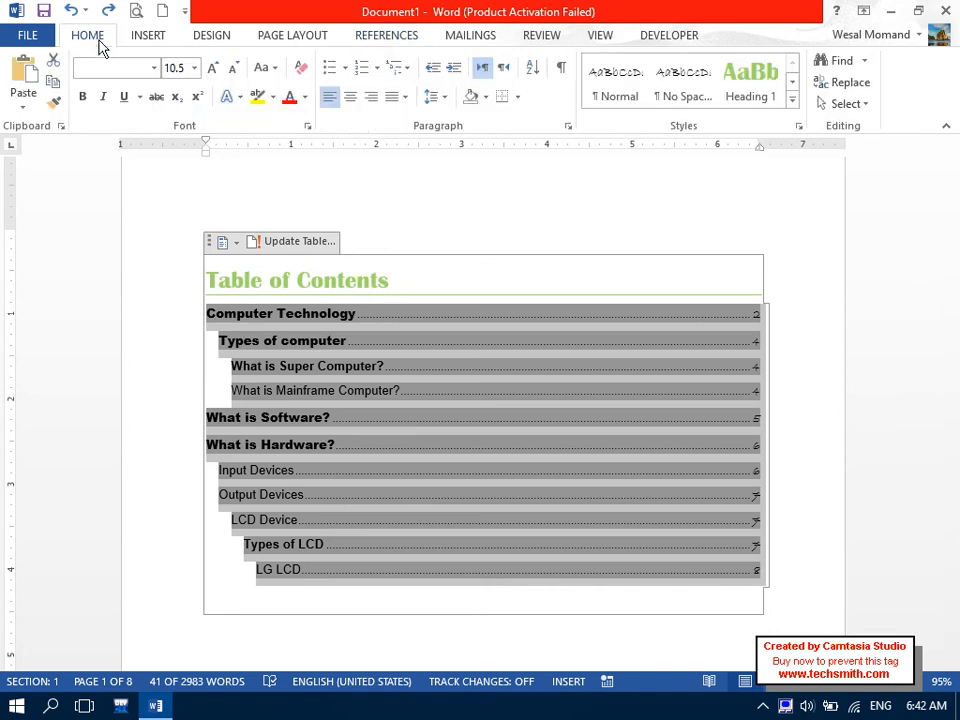
Apply the Arial font to the selected table of contents entries, then reselect all entries.
{"action": "left_click", "coordinate": [305, 99]}
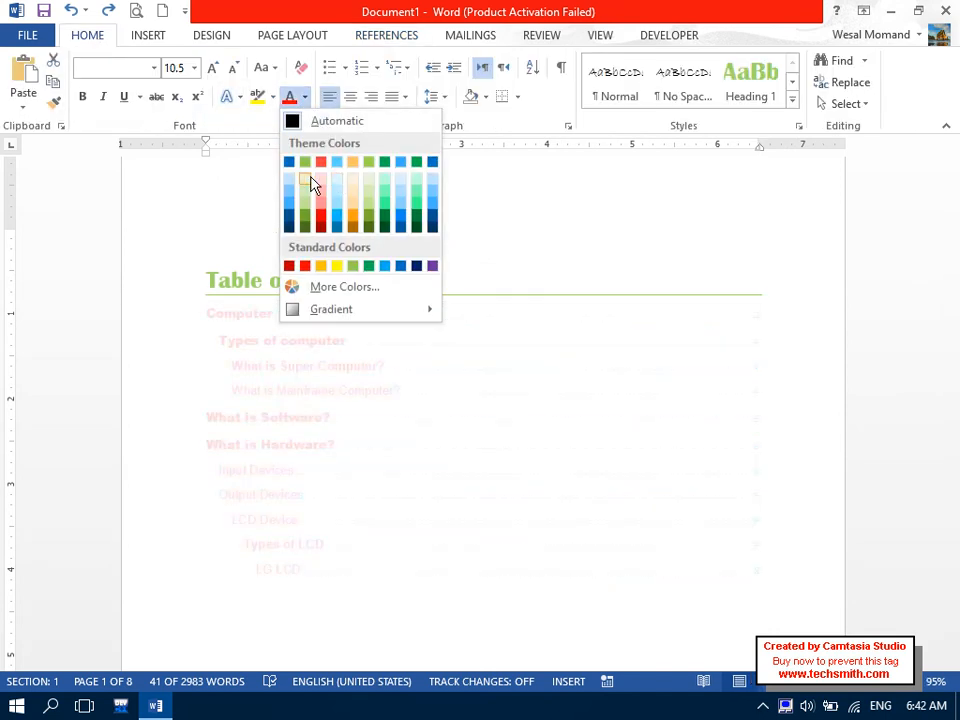
{"action": "key", "text": "Escape"}
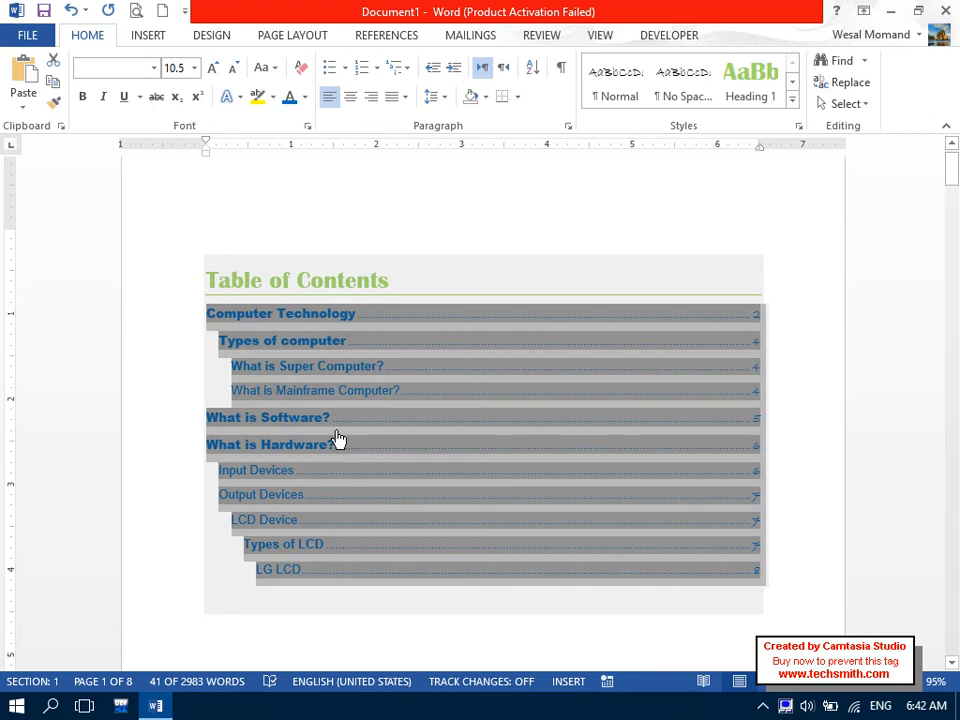
{"action": "left_click", "coordinate": [107, 73]}
{"action": "type", "text": "Aril"}
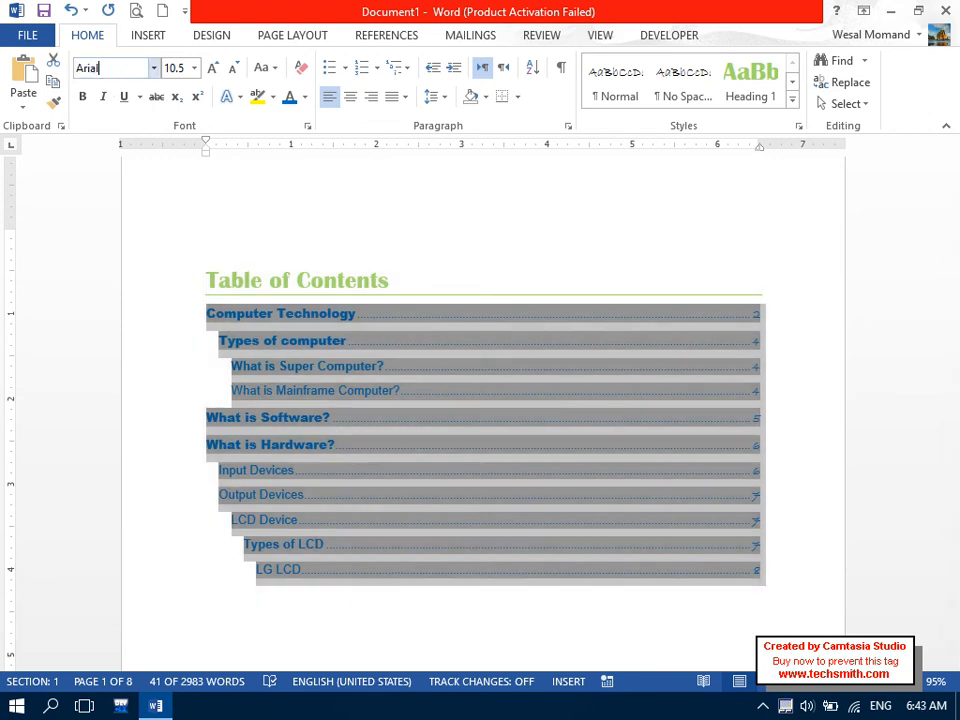
{"action": "key", "text": "Return"}
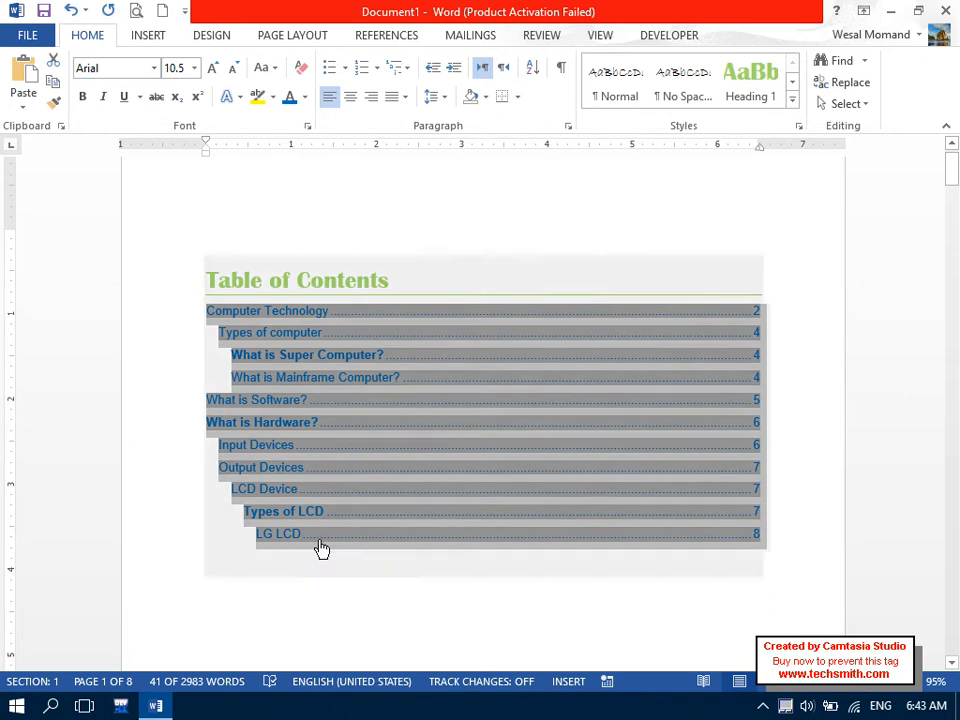
{"action": "left_click", "coordinate": [345, 600]}
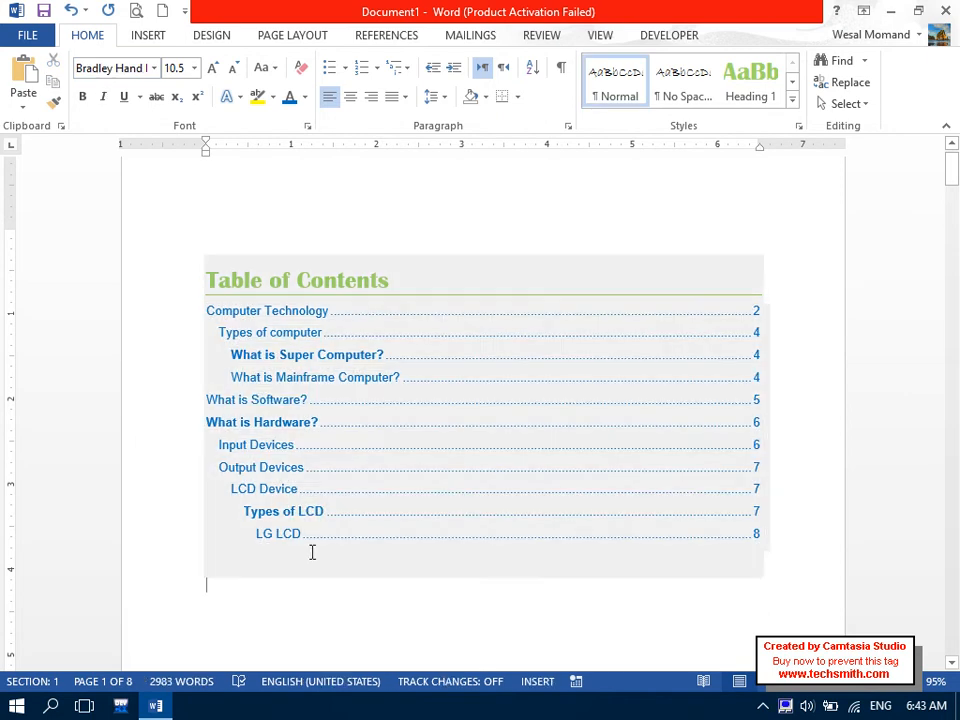
{"action": "left_click_drag", "start_coordinate": [311, 551], "coordinate": [171, 279]}
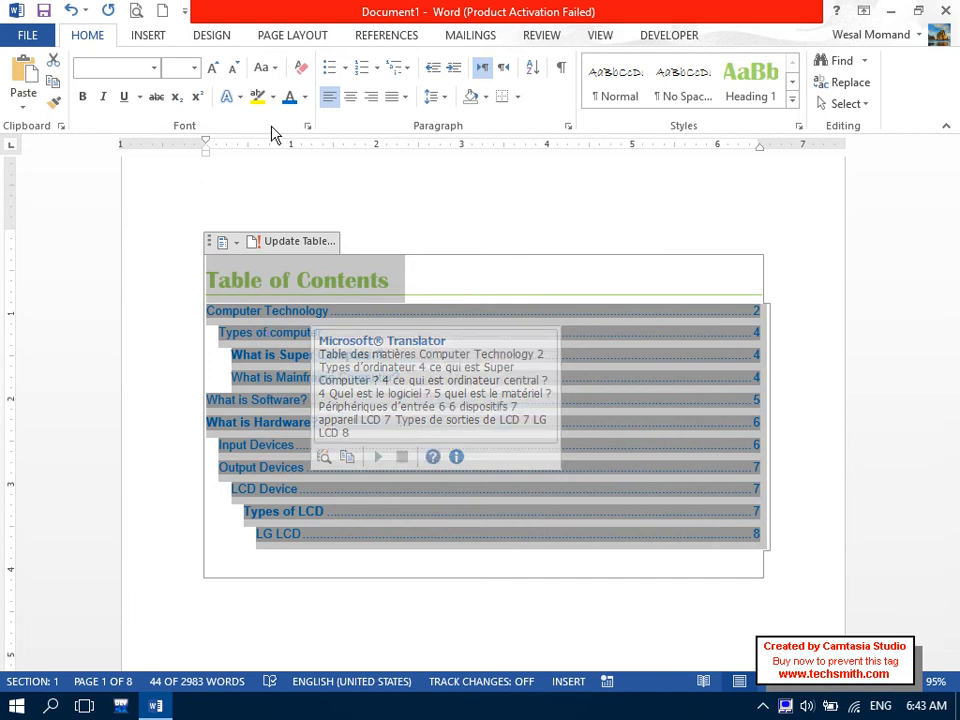
Save the selected table of contents to the gallery as 'MyCustomTable of Contents'.
{"action": "left_click", "coordinate": [412, 45]}
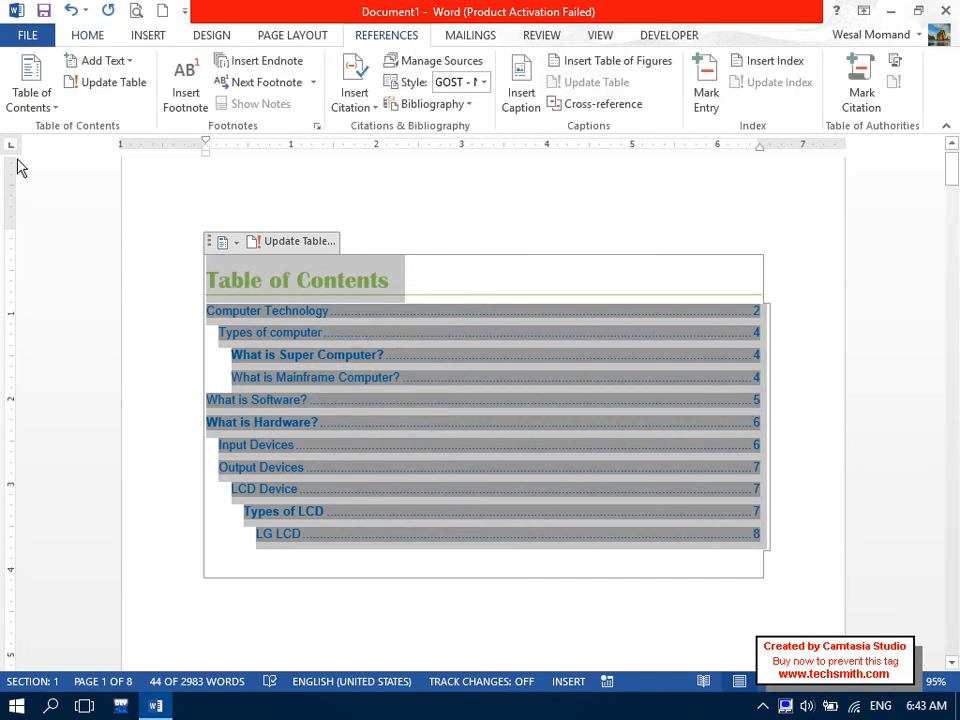
{"action": "left_click", "coordinate": [31, 95]}
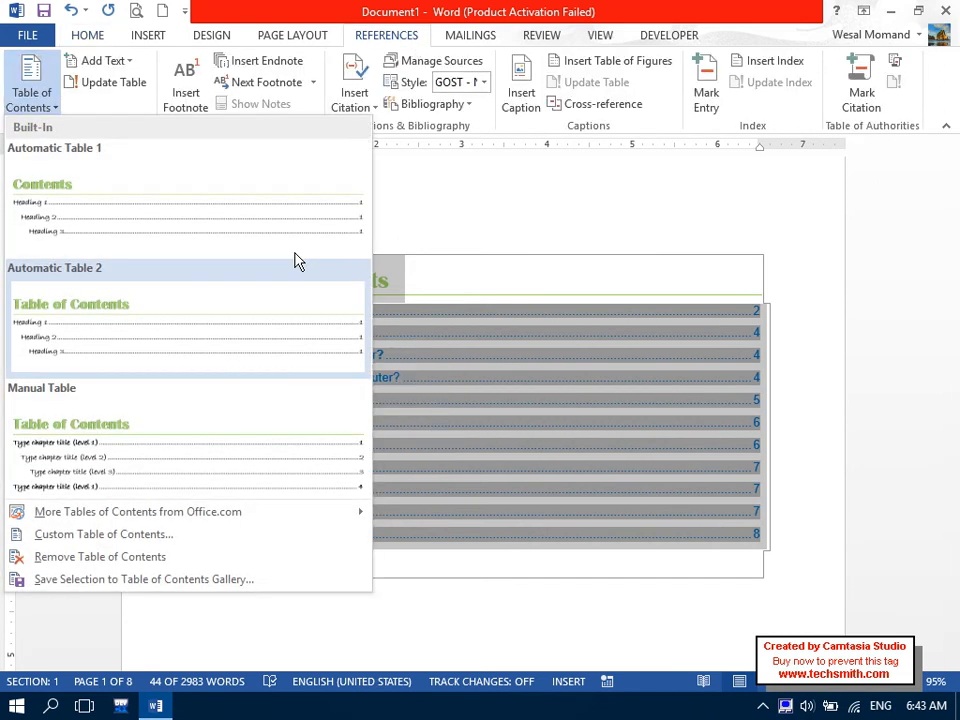
{"action": "left_click", "coordinate": [127, 580]}
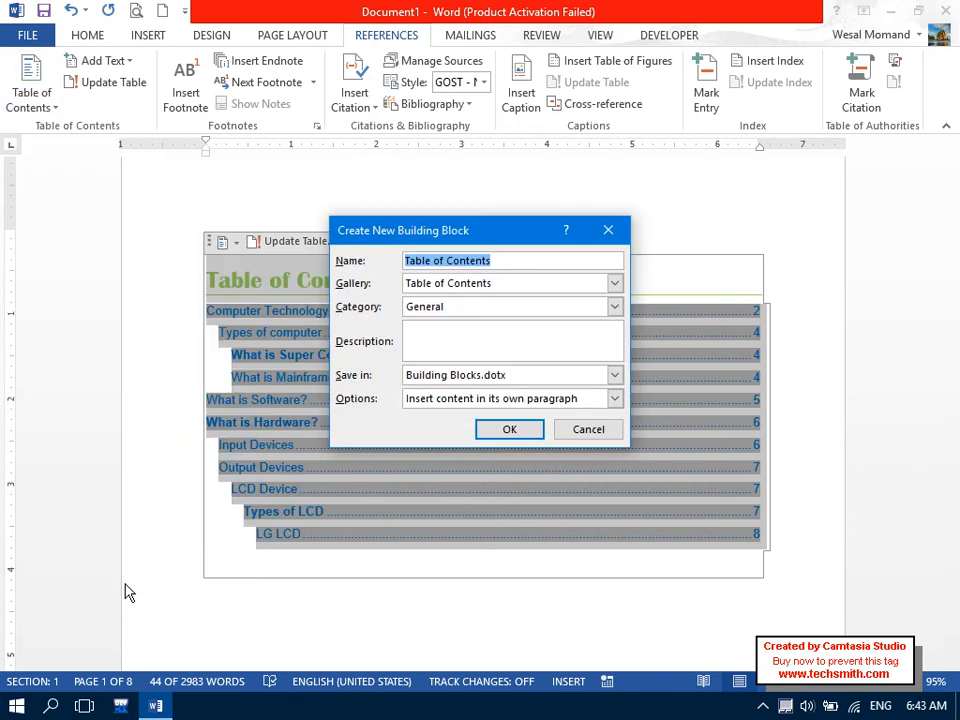
{"action": "type", "text": "MyCustomTa"}
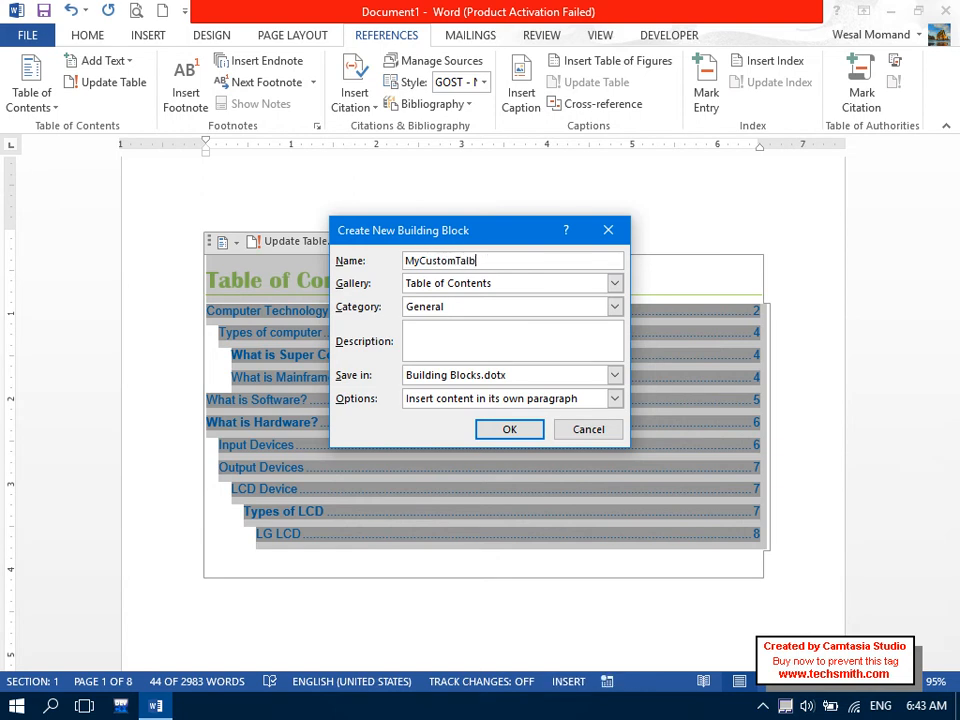
{"action": "type", "text": "ble of Contents"}
{"action": "key", "text": "Return"}
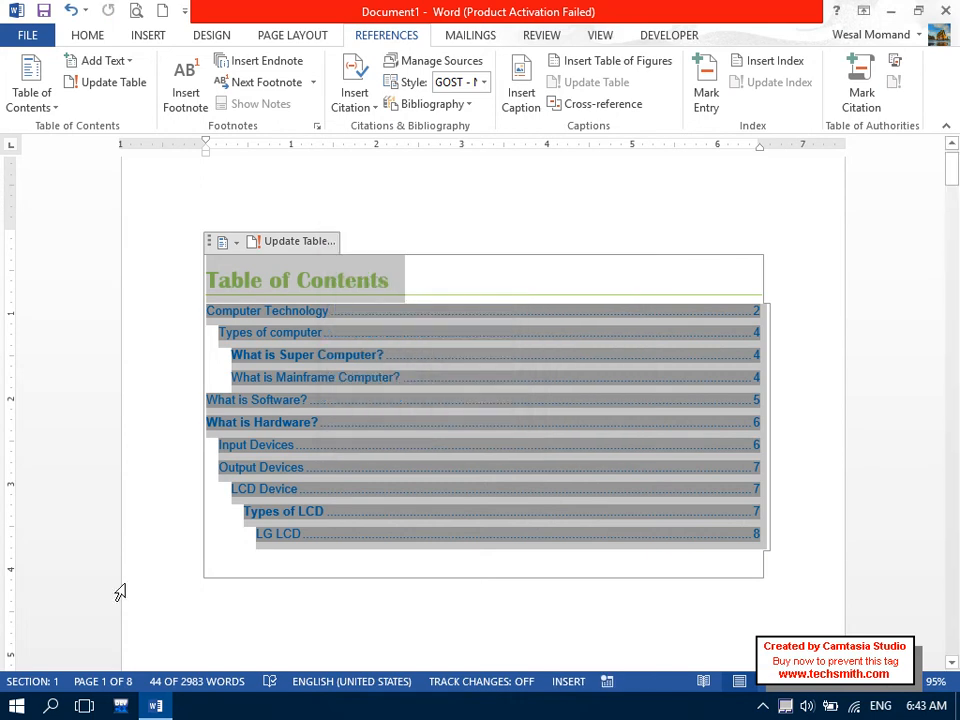
Start a new blank document and view its table of contents gallery.
{"action": "left_click", "coordinate": [161, 10]}
{"action": "left_click", "coordinate": [352, 37]}
{"action": "left_click", "coordinate": [33, 95]}
Scroll the table of contents gallery down to find the MyCustomTable of Contents entry.
{"action": "left_click_drag", "start_coordinate": [375, 201], "coordinate": [390, 333]}
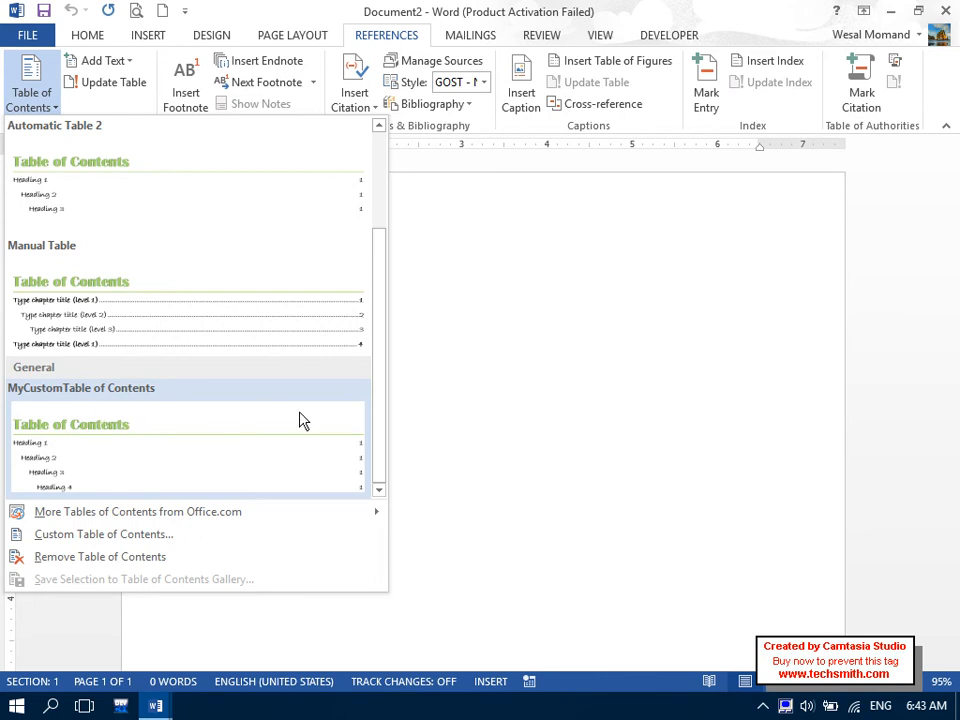
{"action": "left_click", "coordinate": [507, 343]}
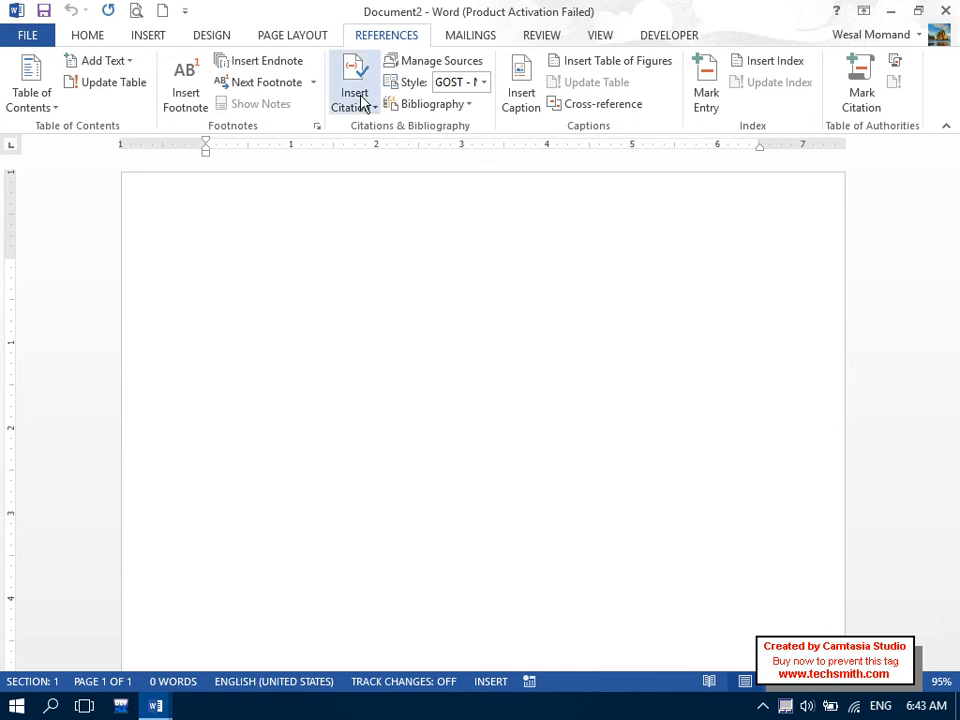
{"action": "left_click", "coordinate": [43, 95]}
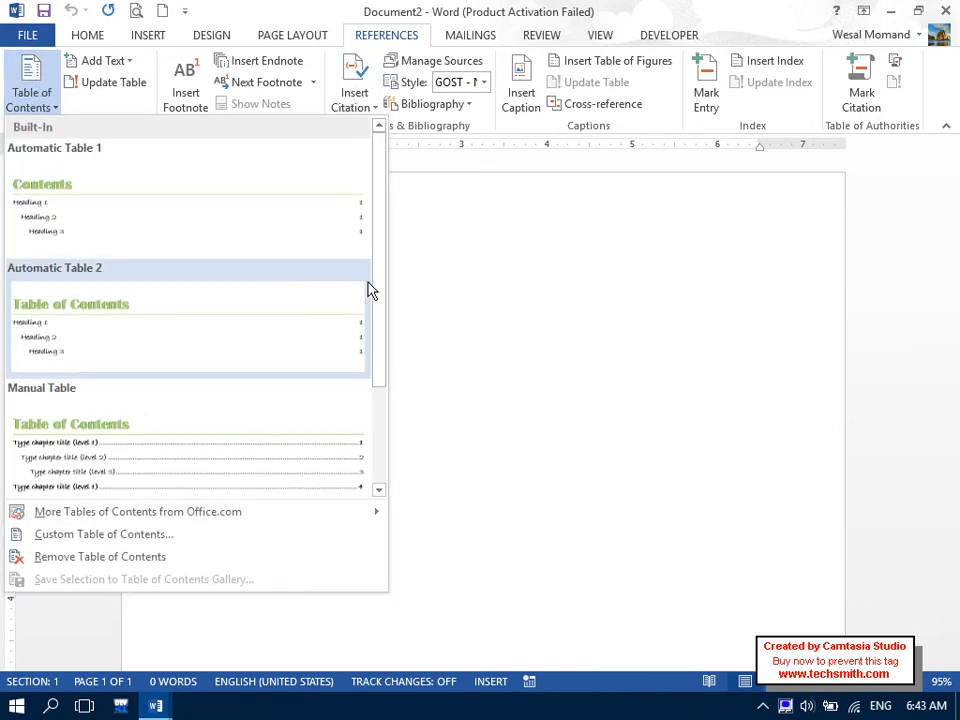
{"action": "scroll", "coordinate": [372, 310], "scroll_direction": "down", "scroll_amount": 3}
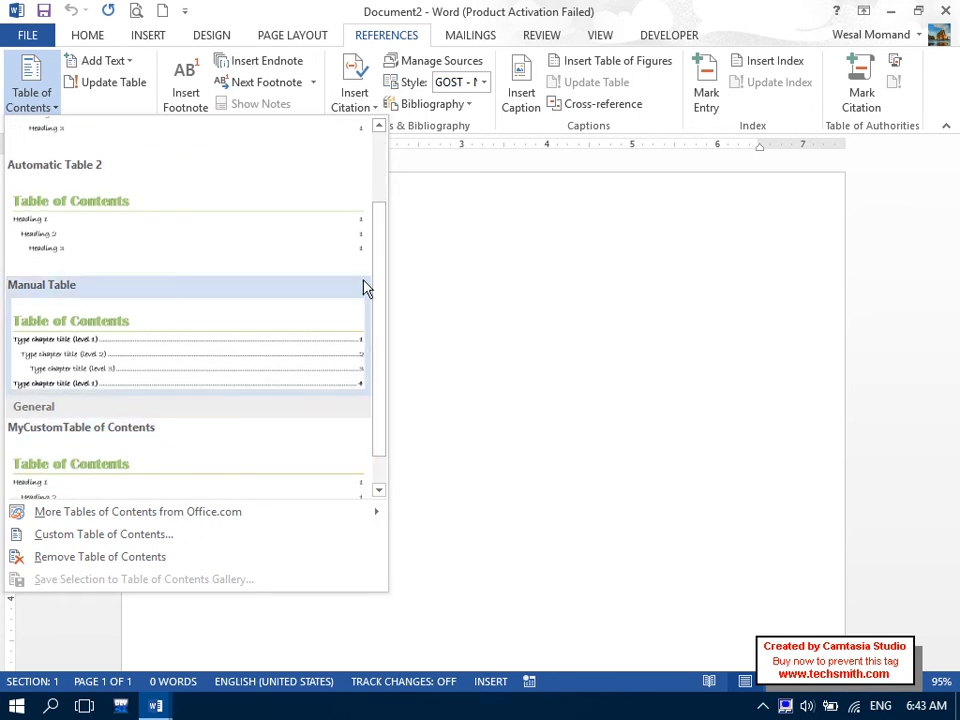
{"action": "scroll", "coordinate": [387, 250], "scroll_direction": "down", "scroll_amount": 2}
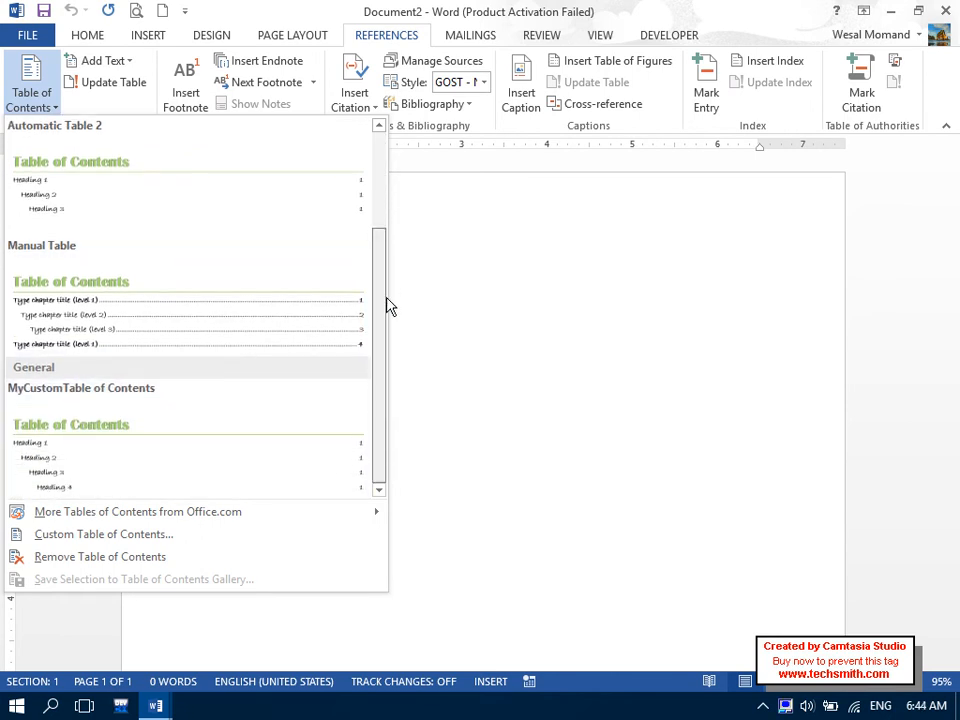
Delete MyCustomTable of Contents via Organize and Delete, and confirm it's gone from the gallery.
{"action": "right_click", "coordinate": [128, 457]}
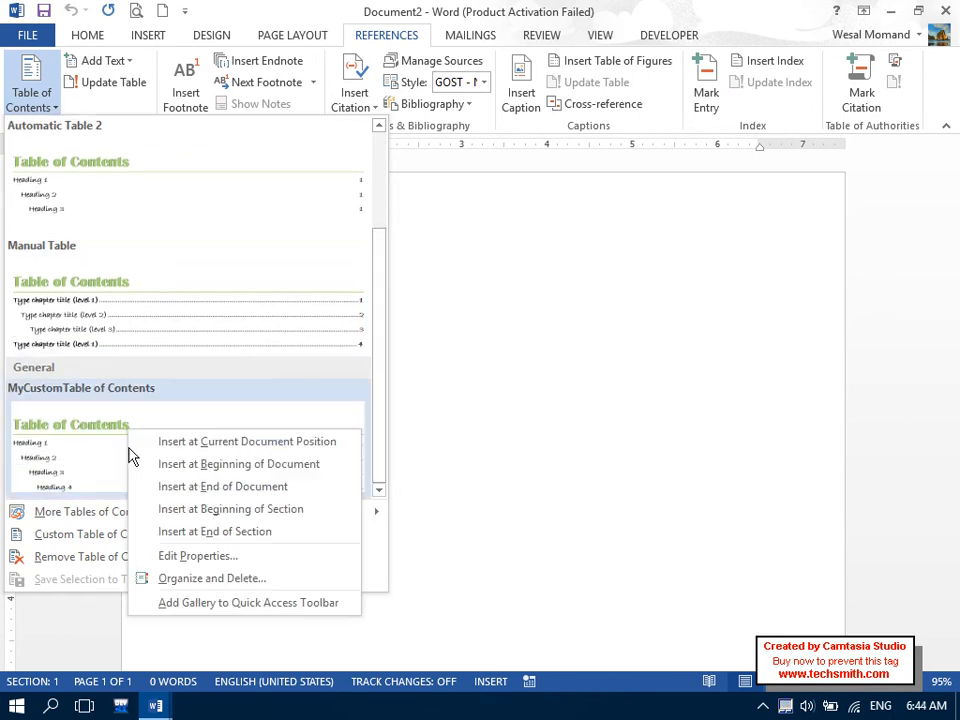
{"action": "left_click", "coordinate": [338, 578]}
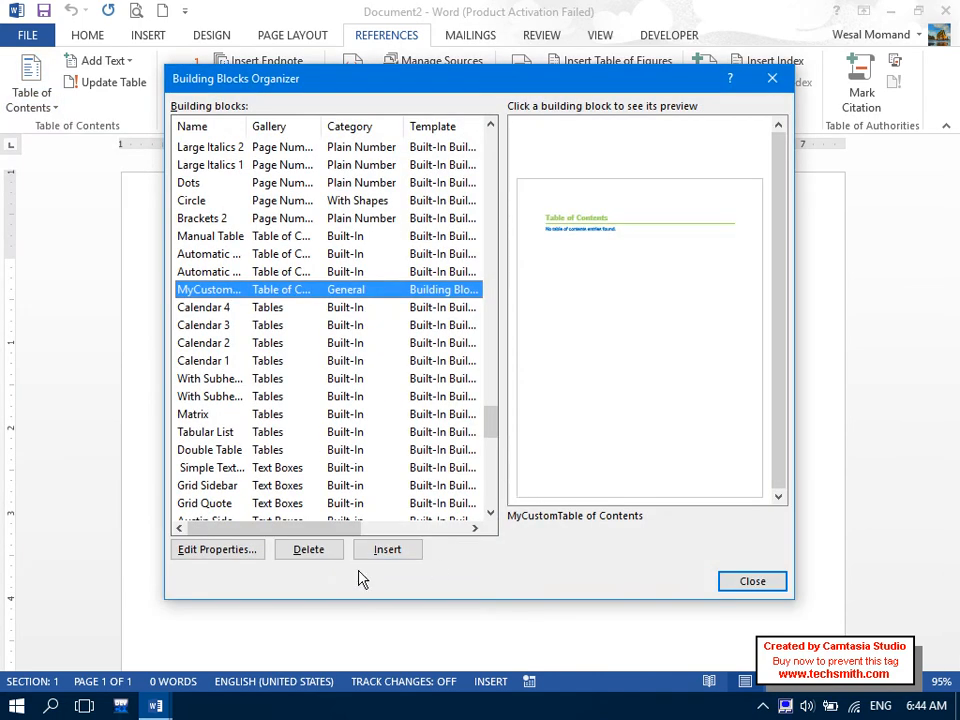
{"action": "left_click", "coordinate": [333, 558]}
{"action": "left_click", "coordinate": [440, 408]}
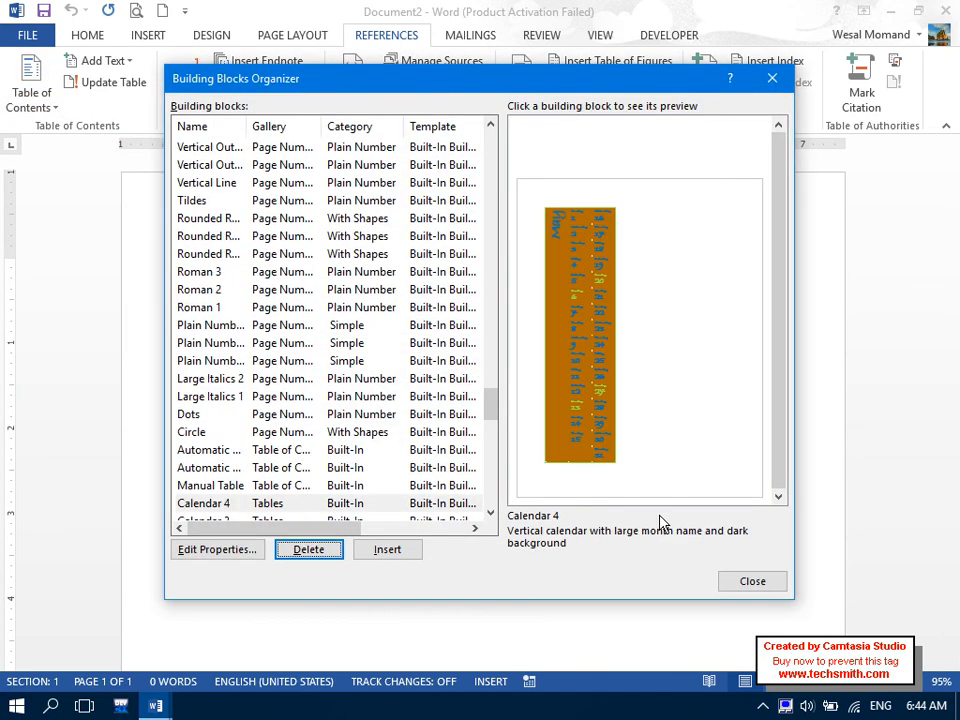
{"action": "left_click", "coordinate": [729, 581]}
{"action": "left_click", "coordinate": [40, 82]}
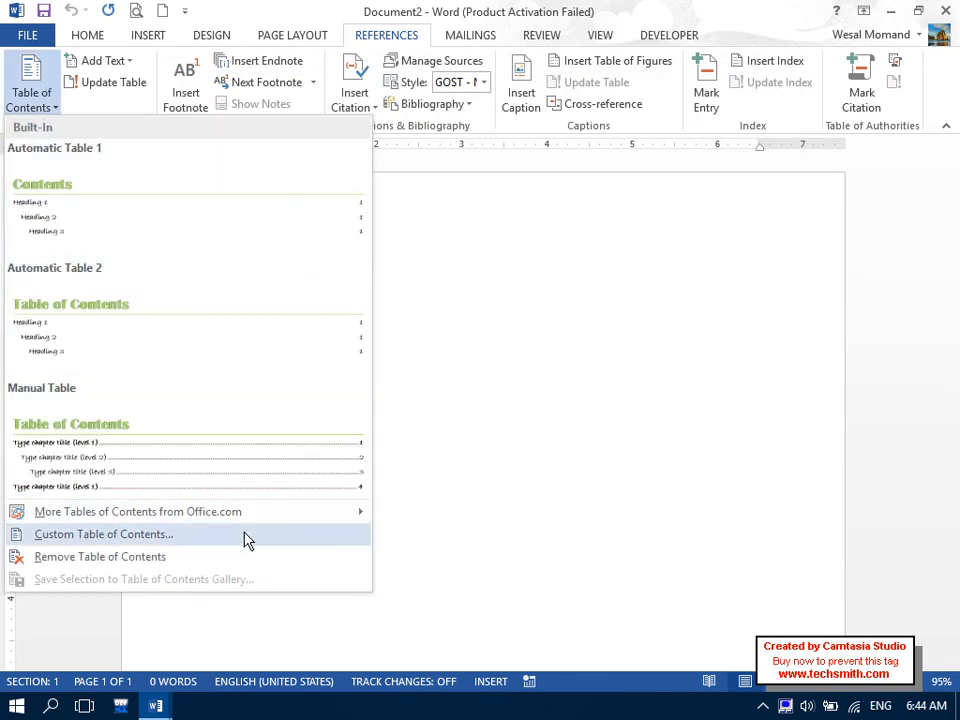
{"action": "left_click", "coordinate": [544, 375]}
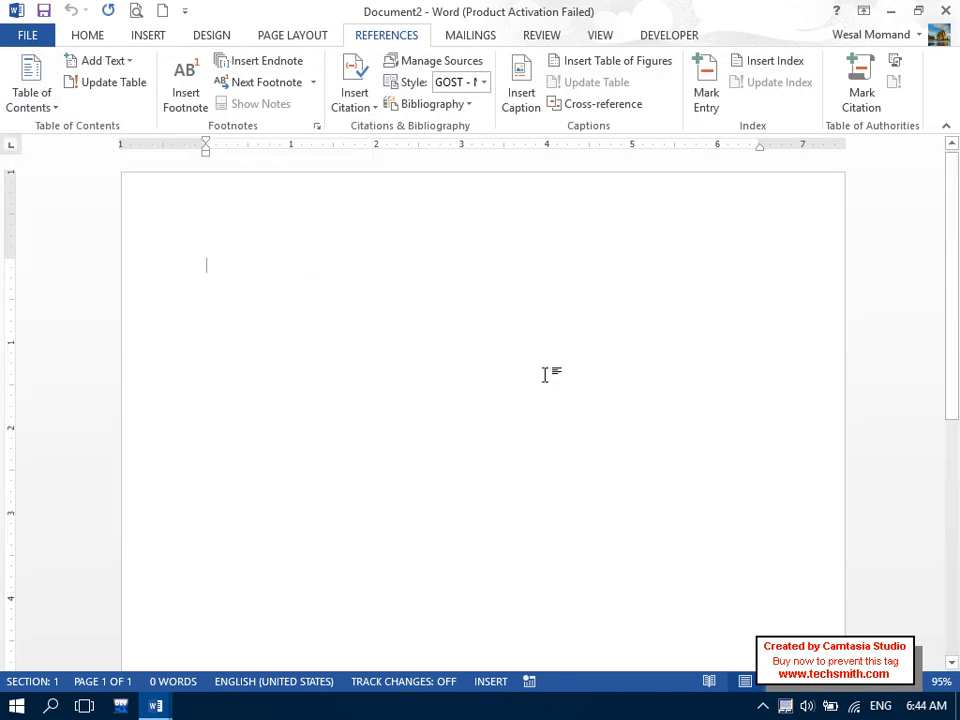
Switch to Document1 from the taskbar and use Remove Table of Contents to delete its contents list.
{"action": "left_click", "coordinate": [155, 709]}
{"action": "left_click", "coordinate": [133, 634]}
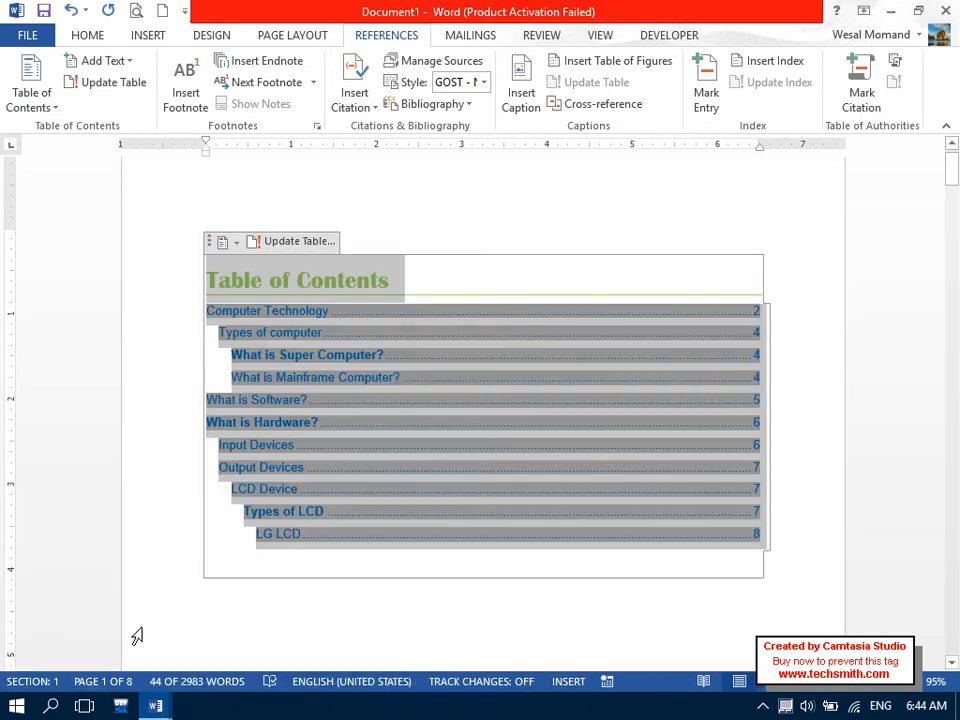
{"action": "left_click", "coordinate": [287, 570]}
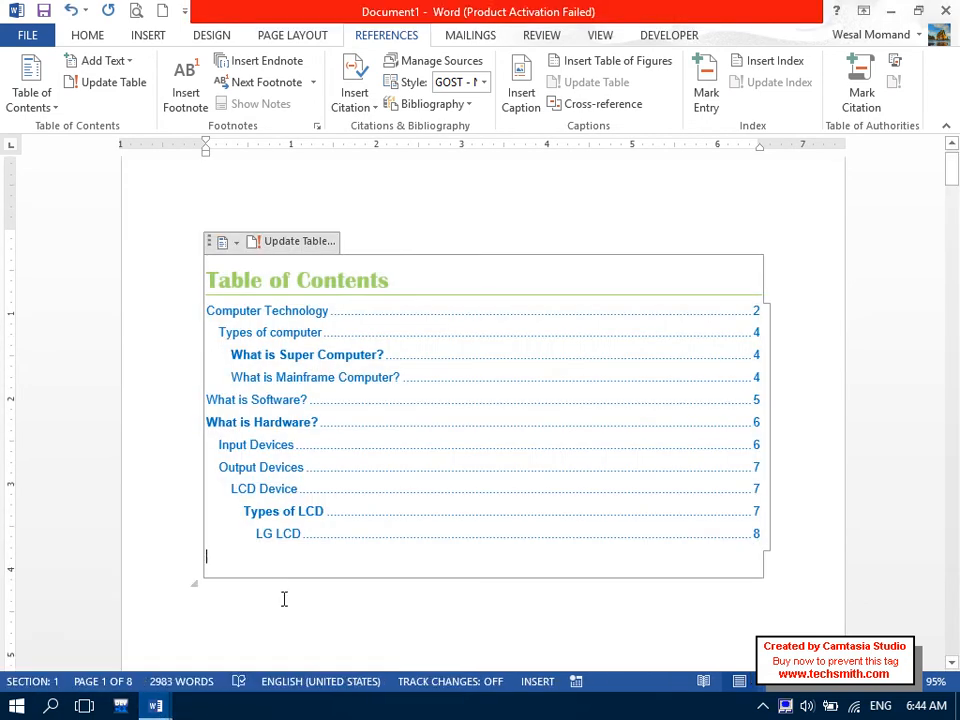
{"action": "left_click", "coordinate": [279, 621]}
{"action": "left_click", "coordinate": [240, 582]}
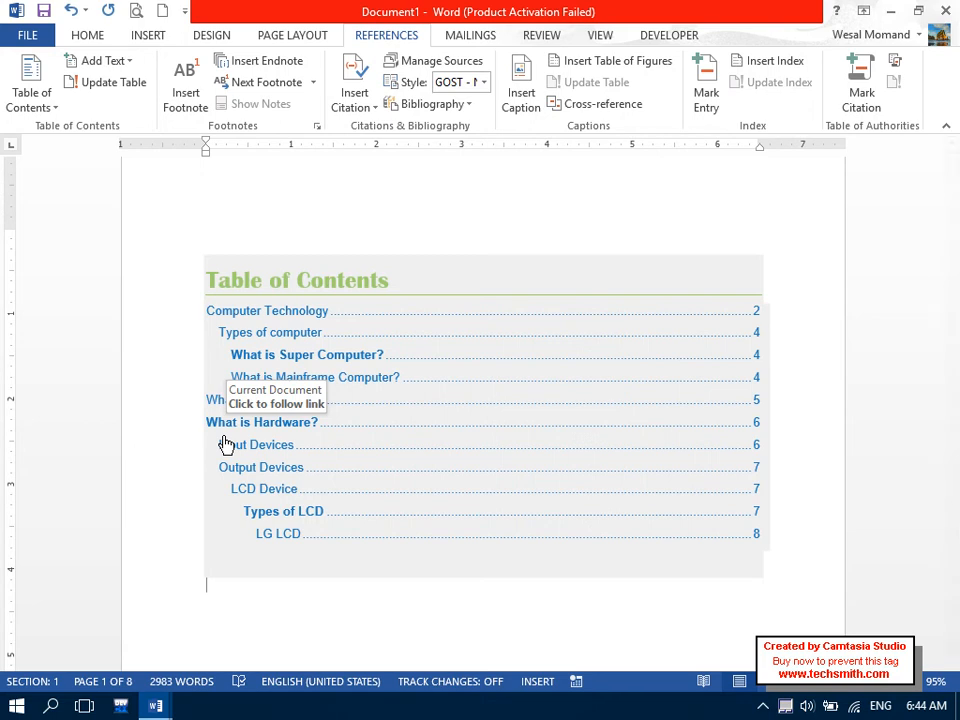
{"action": "left_click", "coordinate": [28, 98]}
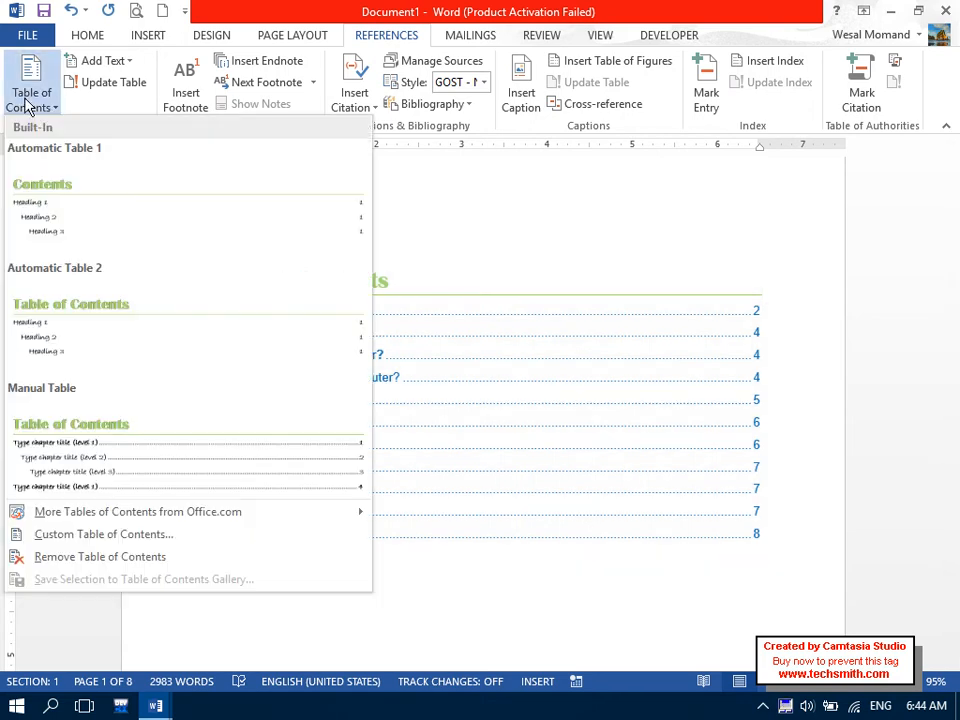
{"action": "left_click", "coordinate": [178, 566]}
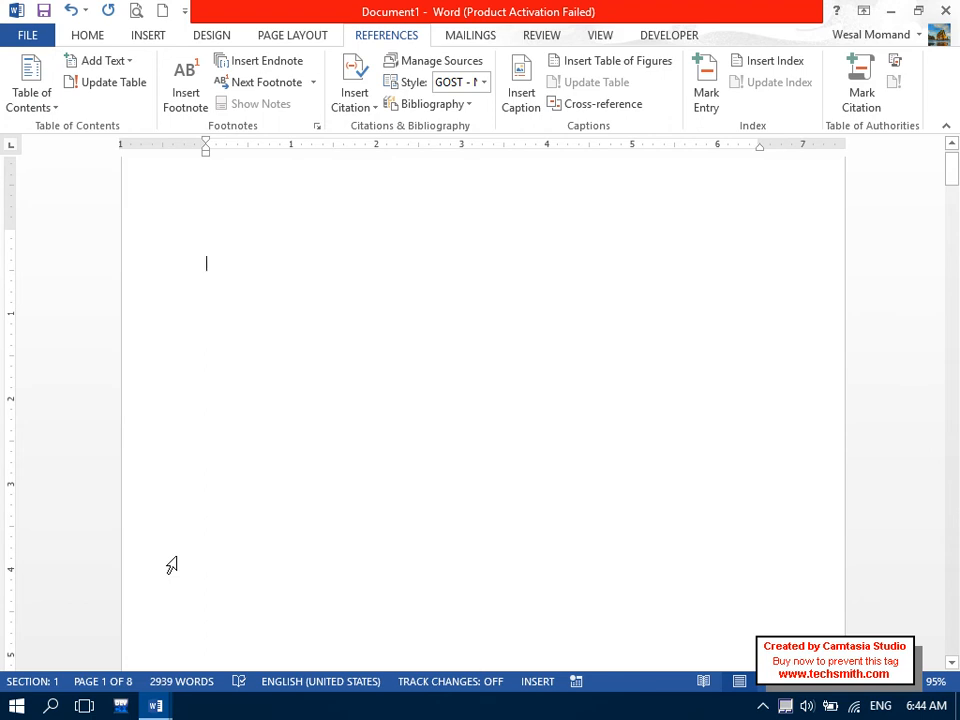
Undo the removal with Ctrl+Z so the table of contents returns to page 1.
{"action": "key", "text": "ctrl+z"}
{"action": "left_click", "coordinate": [24, 85]}
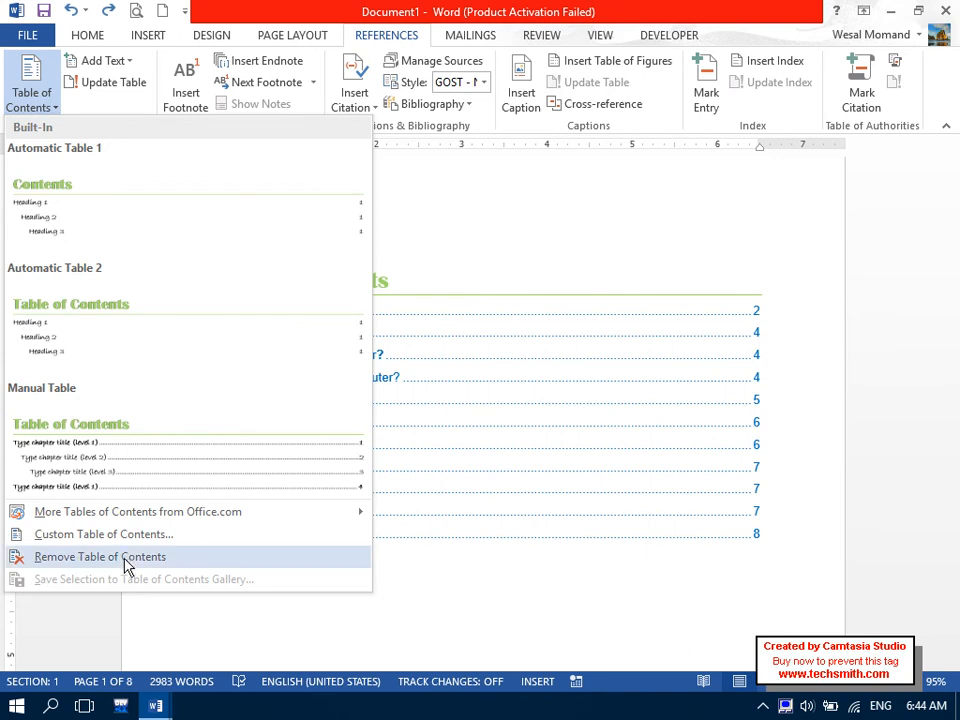
{"action": "left_click", "coordinate": [204, 636]}
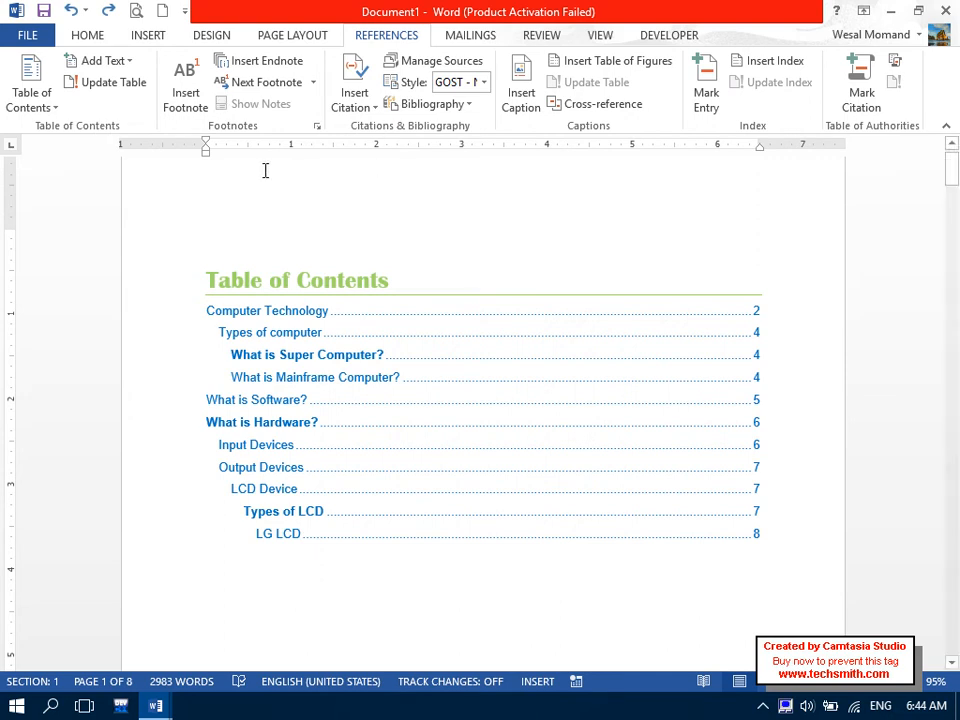
{"action": "left_click", "coordinate": [140, 35]}
{"action": "left_click", "coordinate": [164, 10]}
{"action": "key", "text": "ctrl+bracketright"}
{"action": "key", "text": "ctrl+bracketright"}
{"action": "key", "text": "ctrl+bracketright"}
{"action": "key", "text": "ctrl+bracketright"}
{"action": "key", "text": "ctrl+bracketright"}
{"action": "key", "text": "ctrl+bracketright"}
{"action": "key", "text": "ctrl+bracketright"}
{"action": "key", "text": "ctrl+bracketright"}
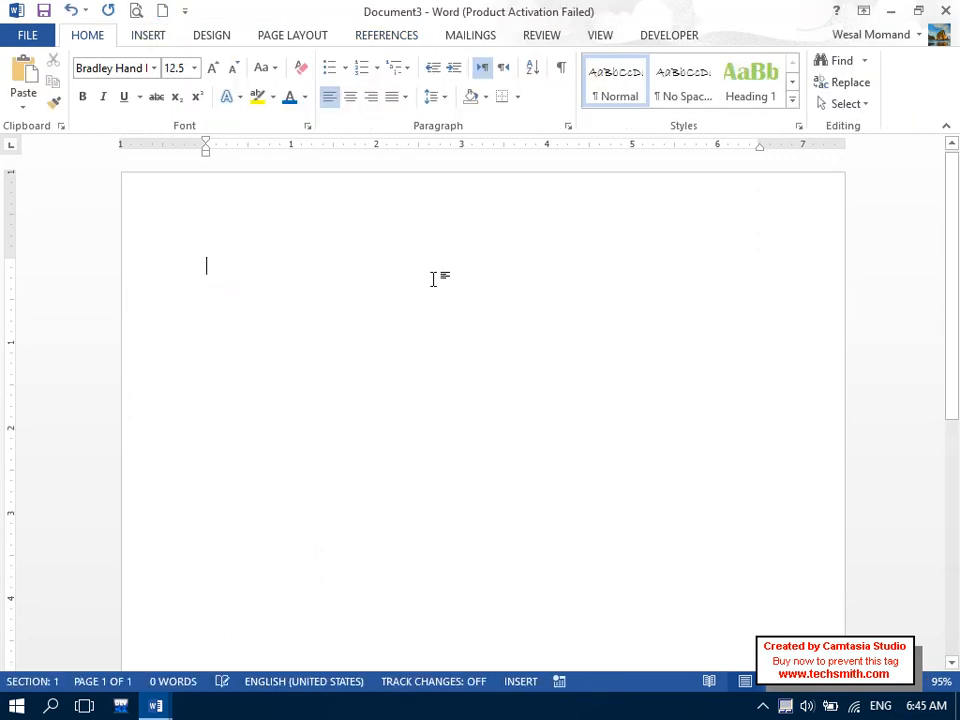
{"action": "left_click", "coordinate": [104, 63]}
{"action": "type", "text": "Arial"}
{"action": "key", "text": "Return"}
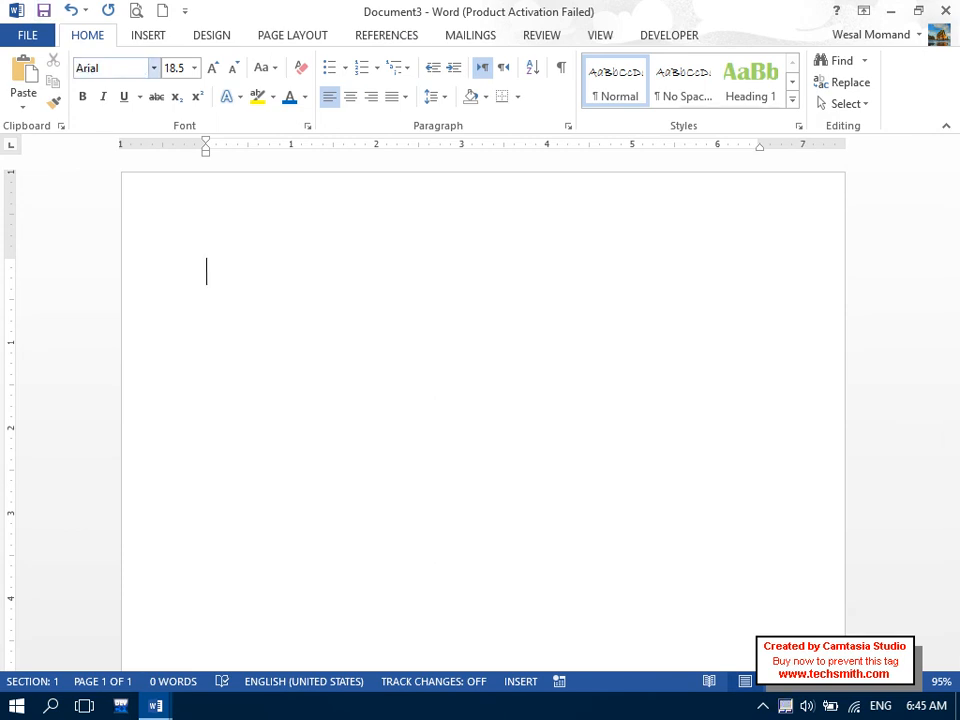
{"action": "key", "text": "Caps_Lock"}
{"action": "type", "text": "F"}
{"action": "key", "text": "Caps_Lock"}
{"action": "type", "text": "ootnotes"}
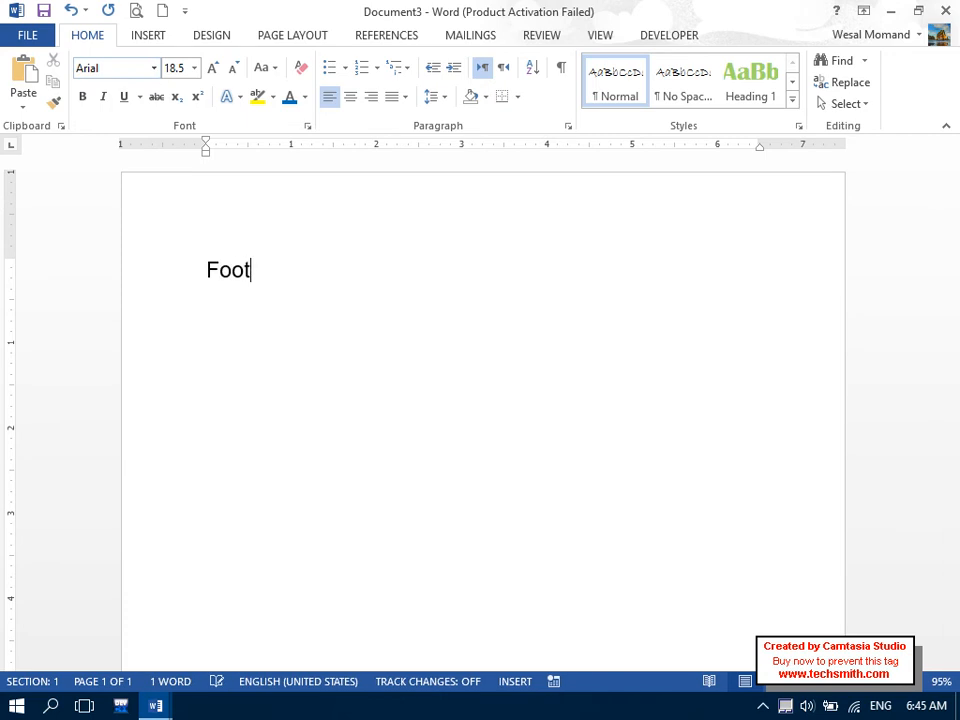
{"action": "key", "text": "Return"}
{"action": "key", "text": "Caps_Lock"}
{"action": "type", "text": "E"}
{"action": "key", "text": "Caps_Lock"}
{"action": "type", "text": "ndn"}
{"action": "key", "text": "Caps_Lock"}
{"action": "key", "text": "BackSpace"}
{"action": "type", "text": "N"}
{"action": "key", "text": "Caps_Lock"}
{"action": "type", "text": "otes"}
{"action": "key", "text": "Return"}
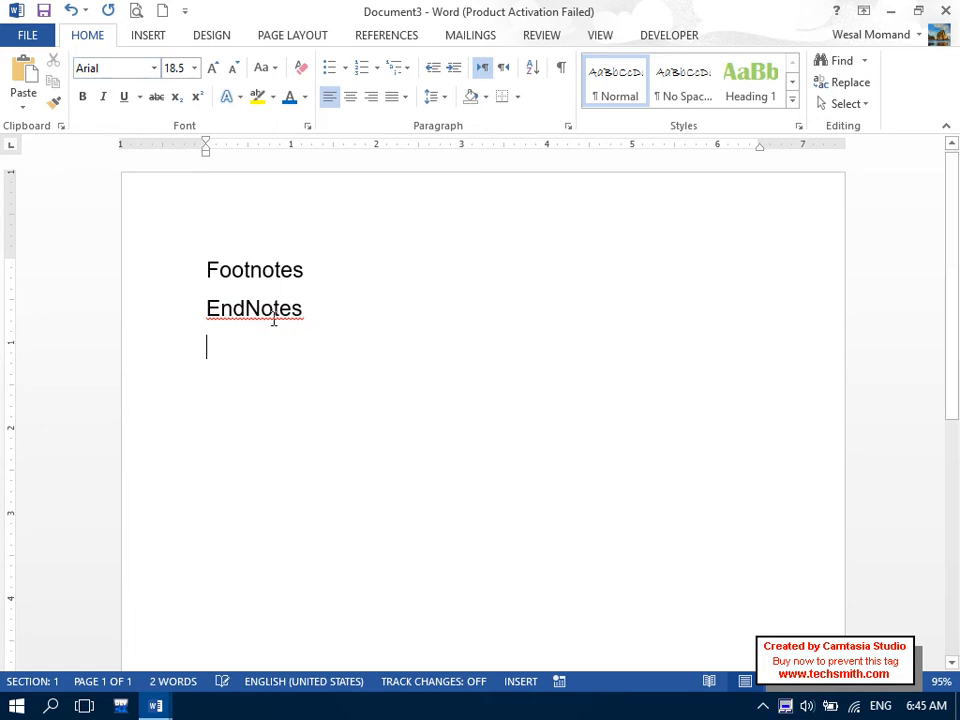
{"action": "right_click", "coordinate": [272, 322]}
{"action": "left_click", "coordinate": [324, 334]}
{"action": "left_click_drag", "start_coordinate": [353, 350], "coordinate": [107, 262]}
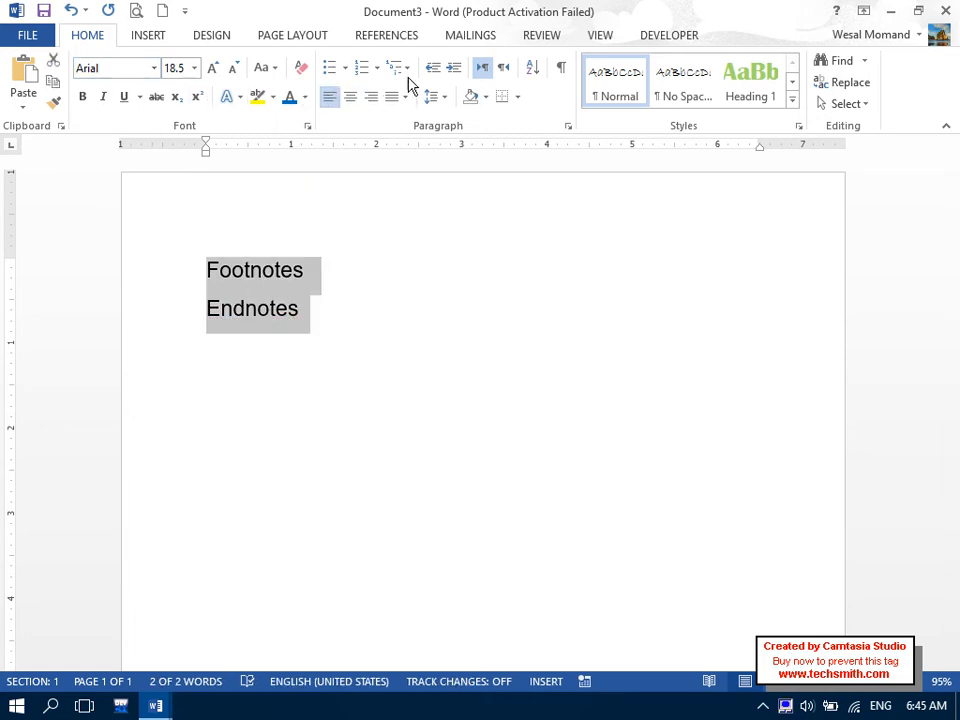
{"action": "left_click", "coordinate": [330, 68]}
{"action": "left_click", "coordinate": [316, 372]}
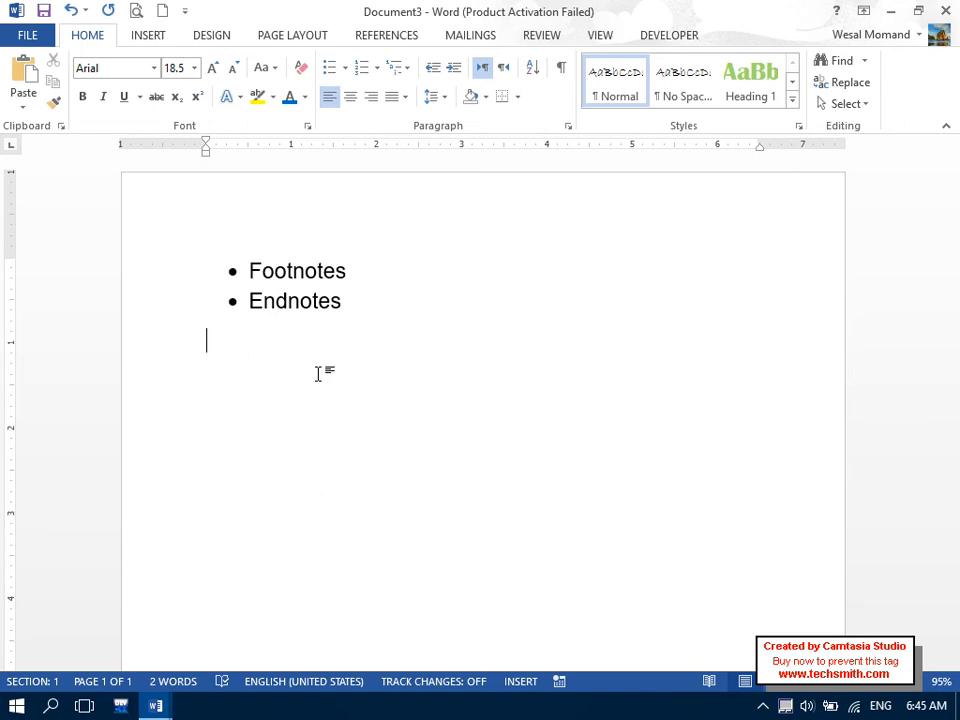
{"action": "left_click_drag", "start_coordinate": [362, 257], "coordinate": [231, 266]}
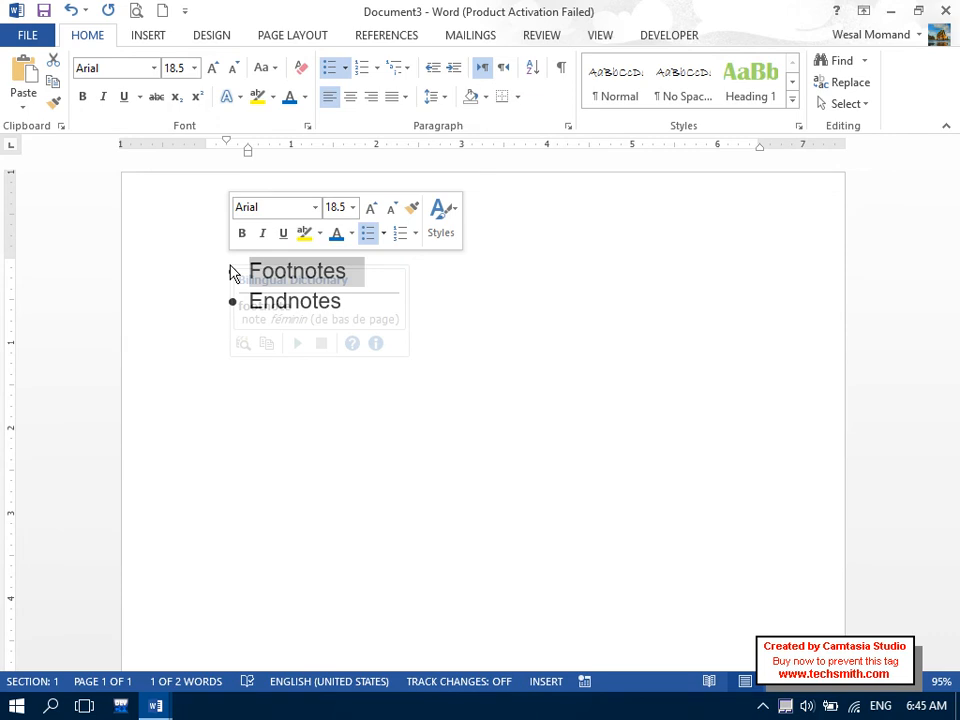
{"action": "left_click", "coordinate": [425, 291]}
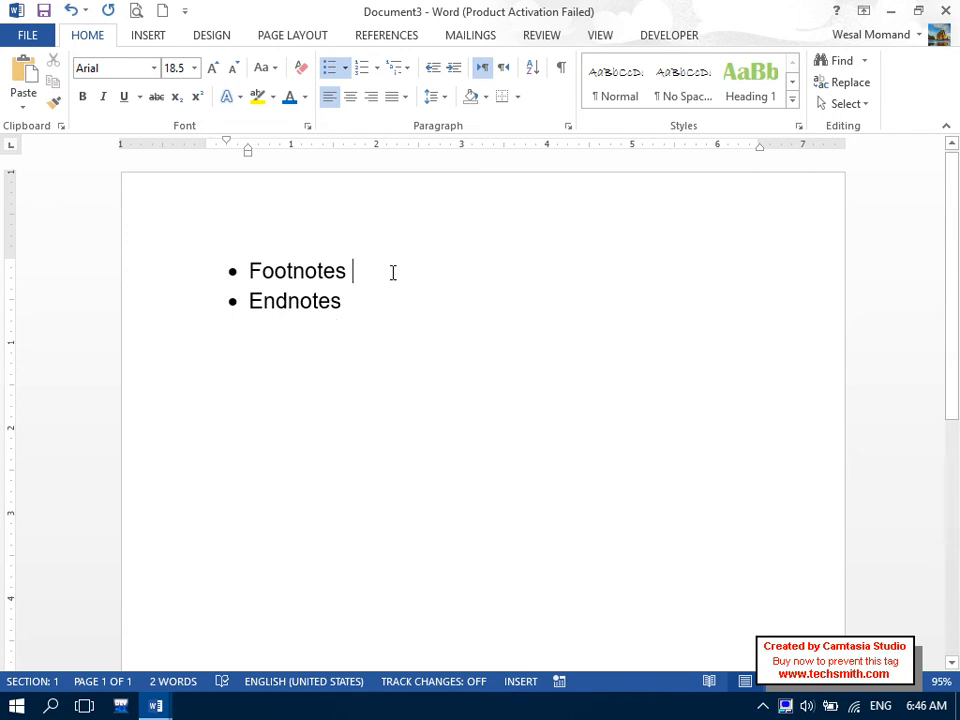
{"action": "left_click", "coordinate": [157, 252]}
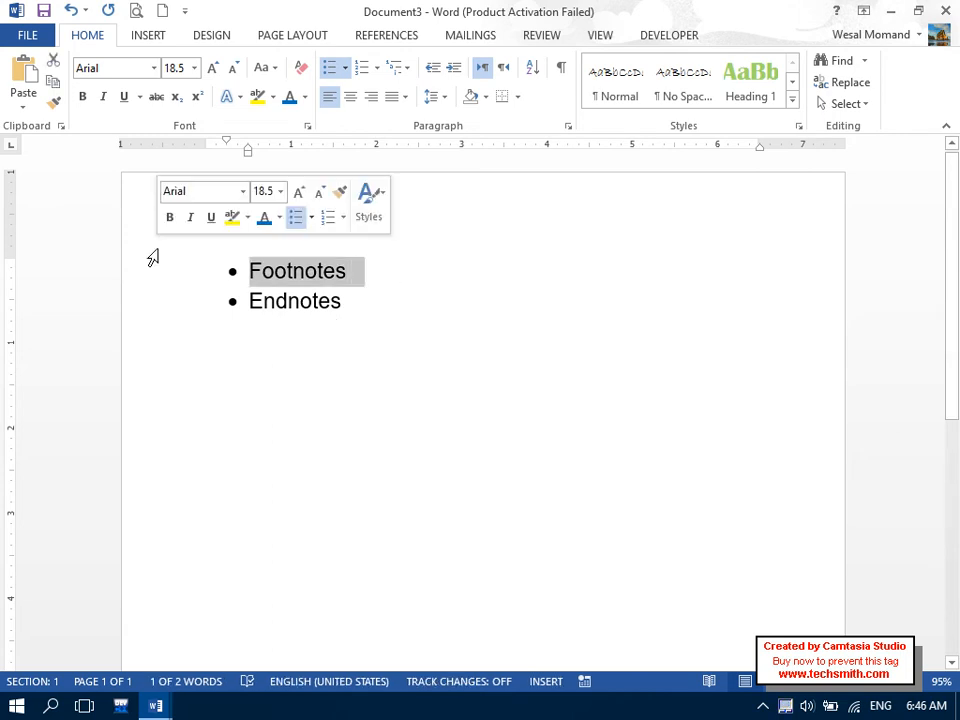
{"action": "key", "text": "ctrl+a"}
{"action": "key", "text": "Delete"}
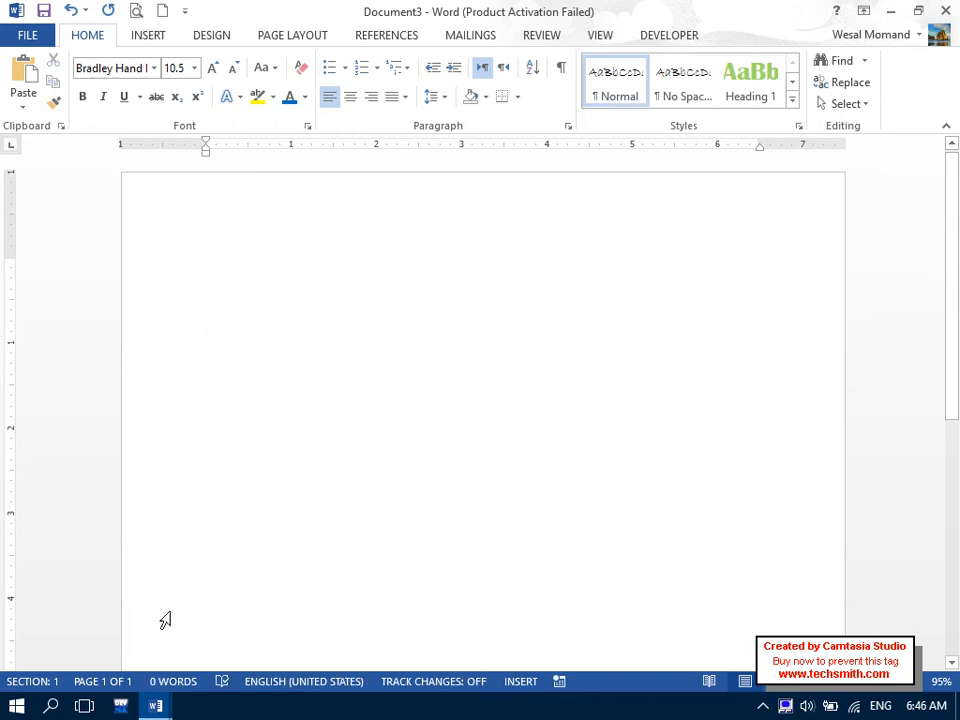
{"action": "mouse_move", "coordinate": [180, 702]}
{"action": "left_click", "coordinate": [102, 630]}
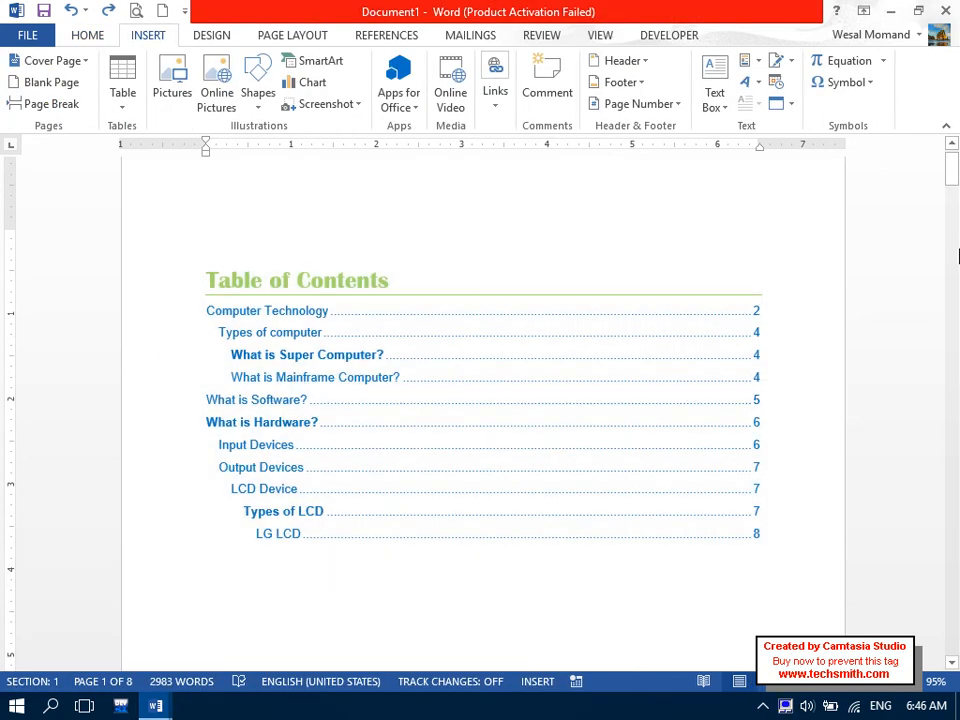
Scroll to the Computer Technology page and select its first paragraph.
{"action": "left_click_drag", "start_coordinate": [952, 172], "coordinate": [953, 230]}
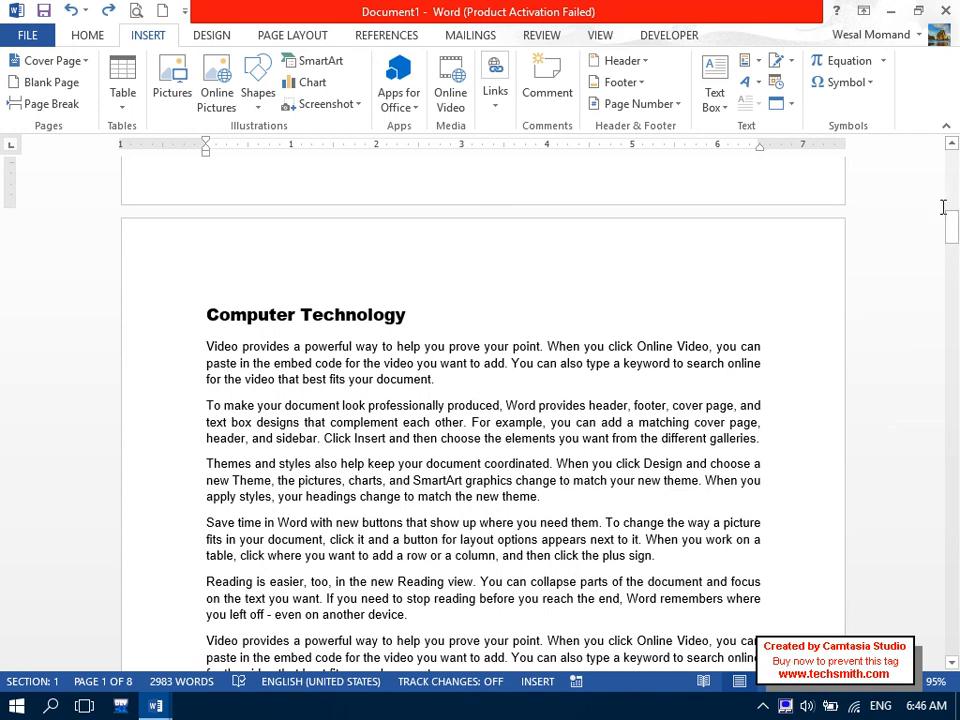
{"action": "left_click_drag", "start_coordinate": [495, 379], "coordinate": [208, 362]}
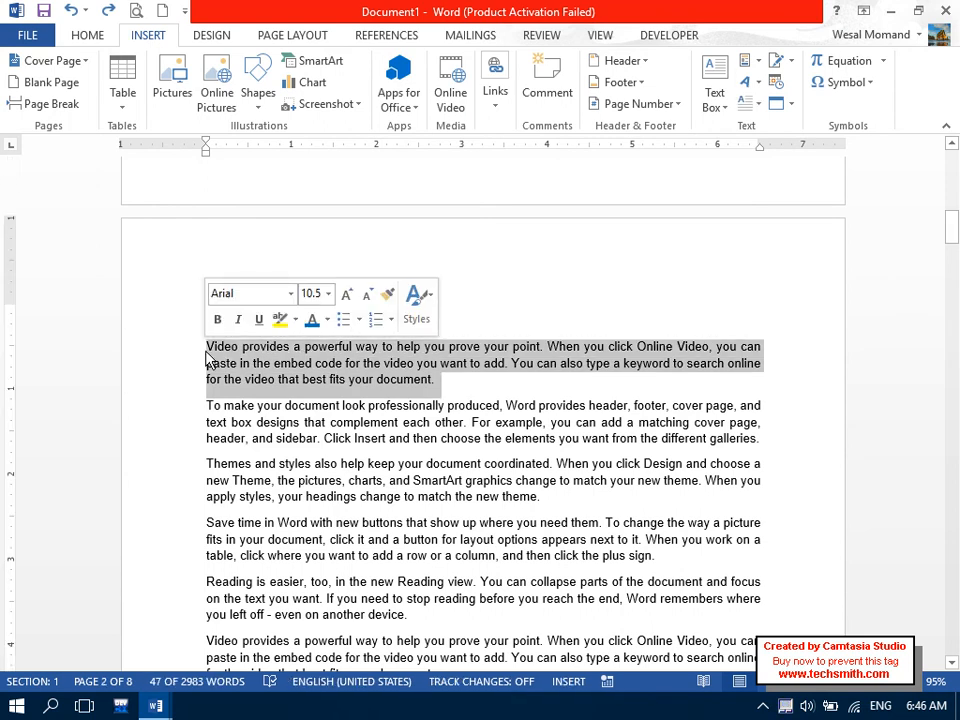
{"action": "left_click", "coordinate": [213, 350]}
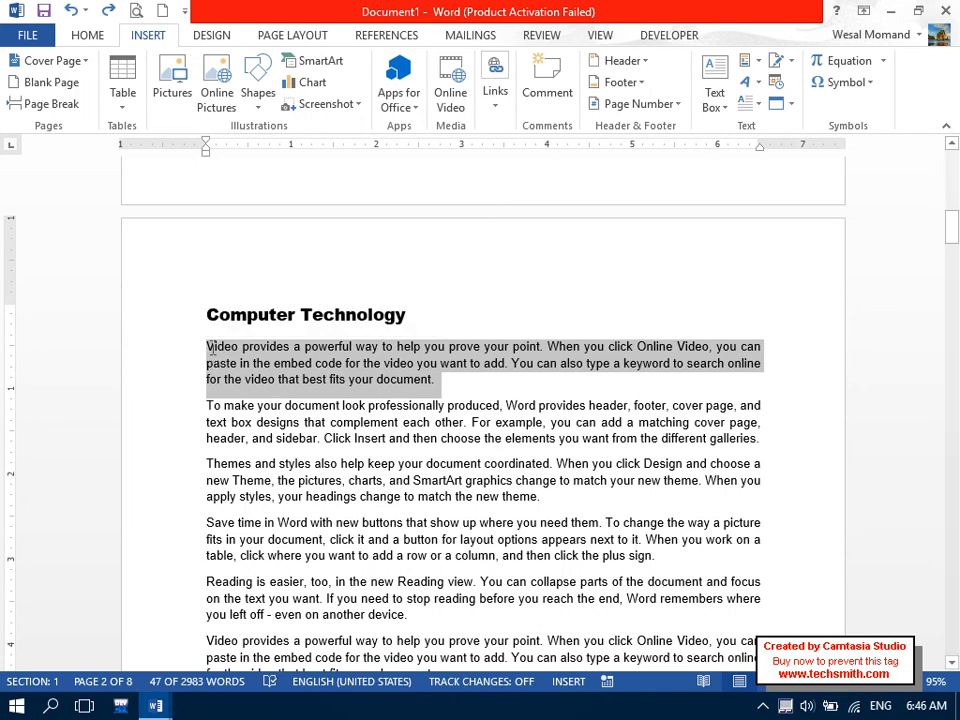
{"action": "mouse_move", "coordinate": [208, 346]}
{"action": "left_mouse_down"}
{"action": "mouse_move", "coordinate": [274, 497]}
{"action": "mouse_move", "coordinate": [326, 581]}
{"action": "mouse_move", "coordinate": [360, 694]}
{"action": "mouse_move", "coordinate": [521, 543]}
{"action": "mouse_move", "coordinate": [711, 429]}
{"action": "mouse_move", "coordinate": [797, 413]}
{"action": "left_mouse_up"}
{"action": "left_click_drag", "start_coordinate": [953, 272], "coordinate": [953, 225]}
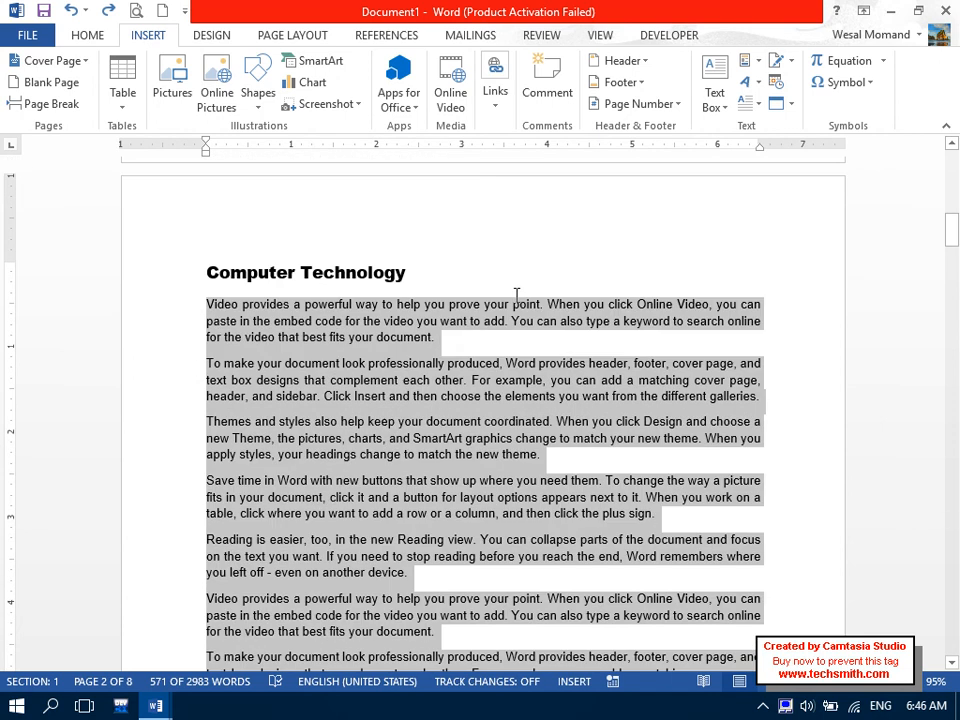
{"action": "left_click_drag", "start_coordinate": [464, 341], "coordinate": [378, 344]}
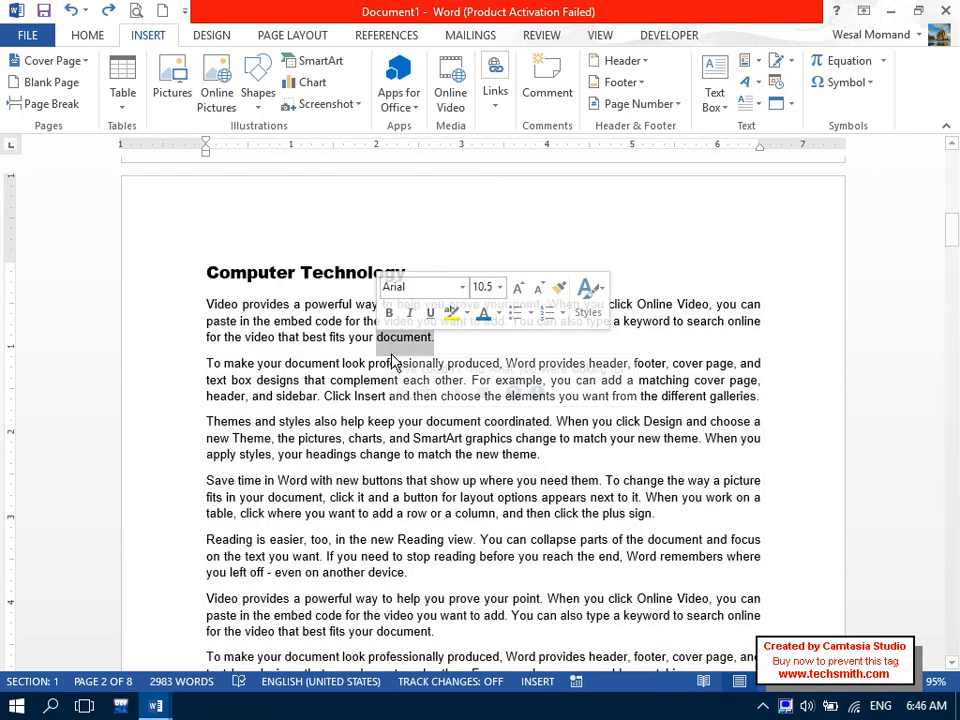
{"action": "left_click", "coordinate": [437, 341]}
{"action": "left_click_drag", "start_coordinate": [451, 344], "coordinate": [176, 313]}
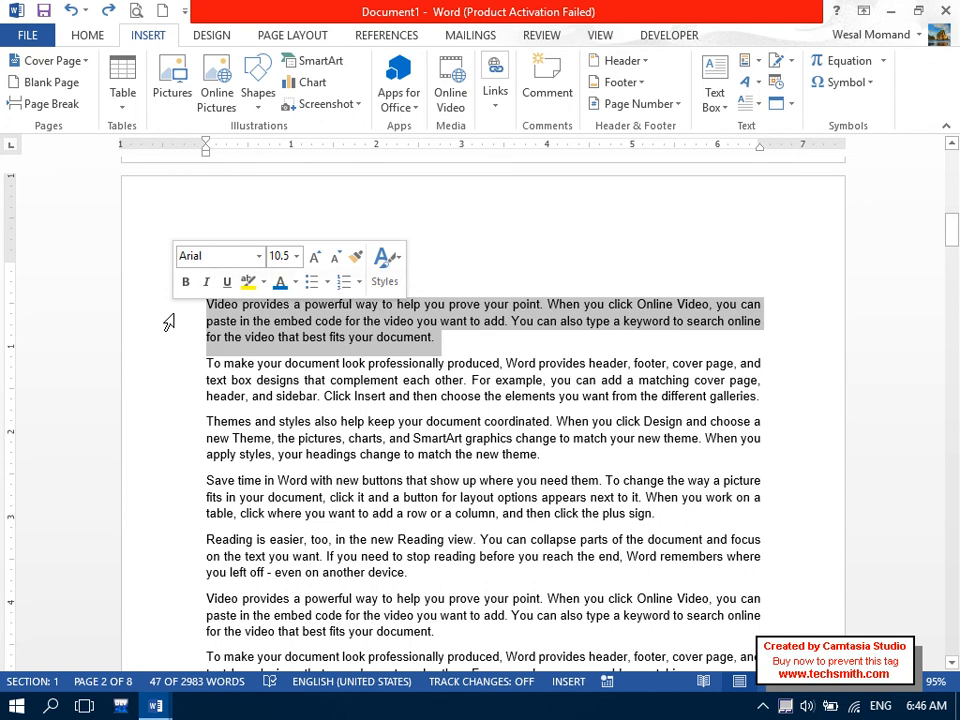
{"action": "left_click", "coordinate": [402, 337]}
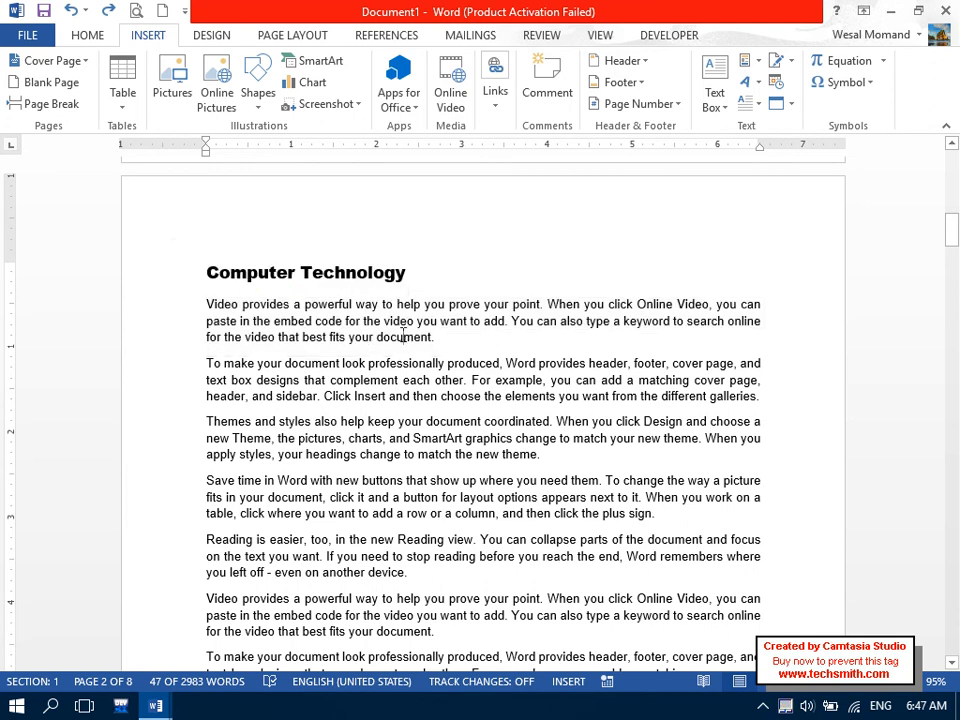
{"action": "triple_click", "coordinate": [483, 342]}
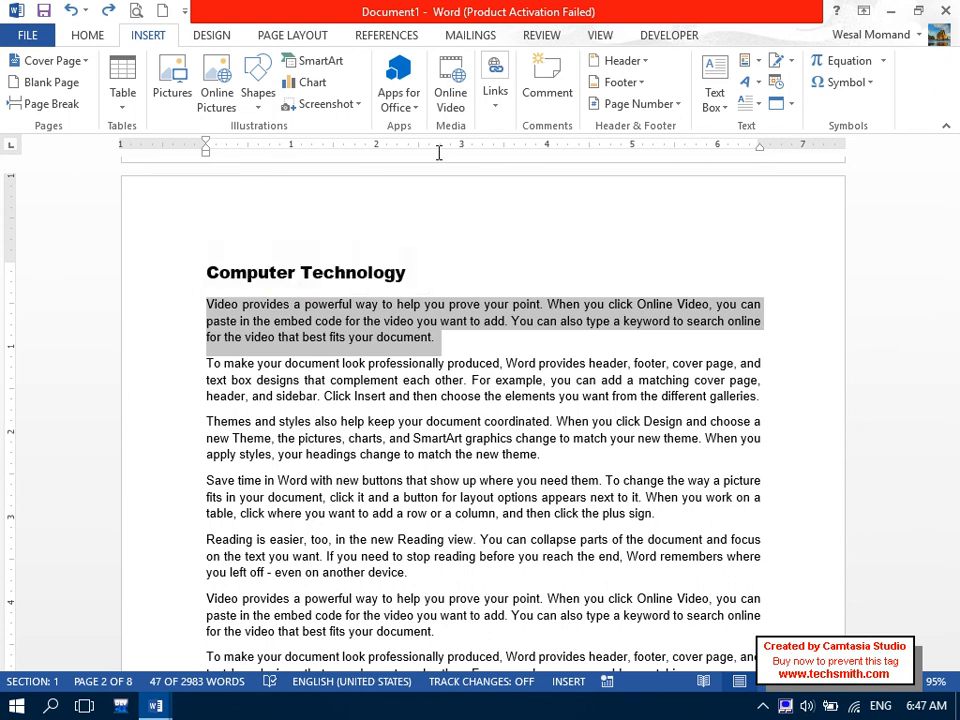
Move across the ribbon to the References tab's footnote tools.
{"action": "left_click", "coordinate": [603, 36]}
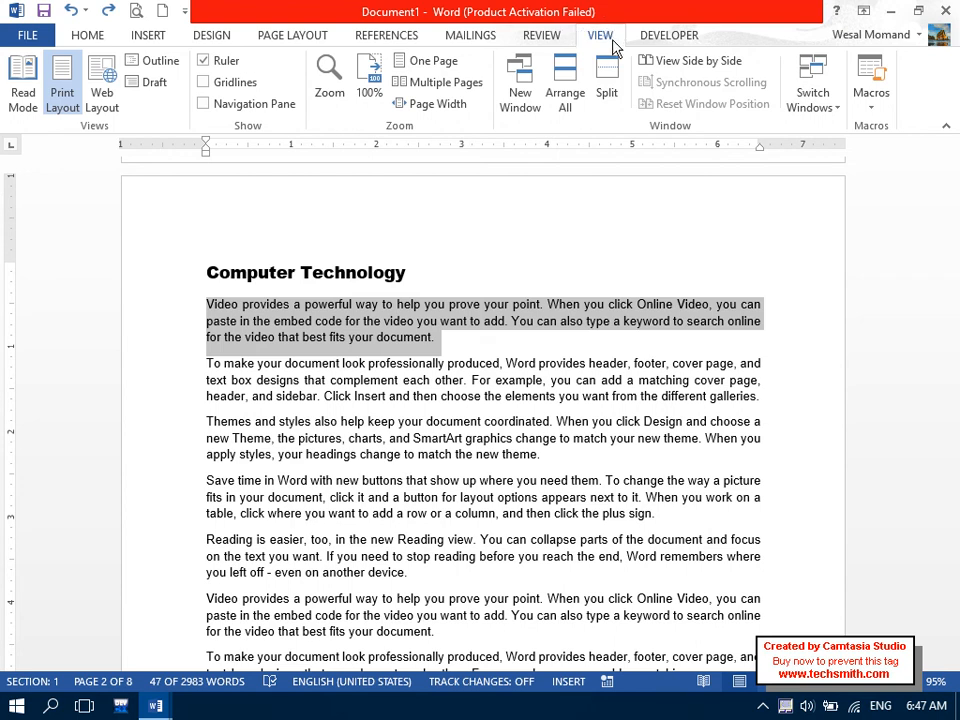
{"action": "left_click", "coordinate": [262, 35]}
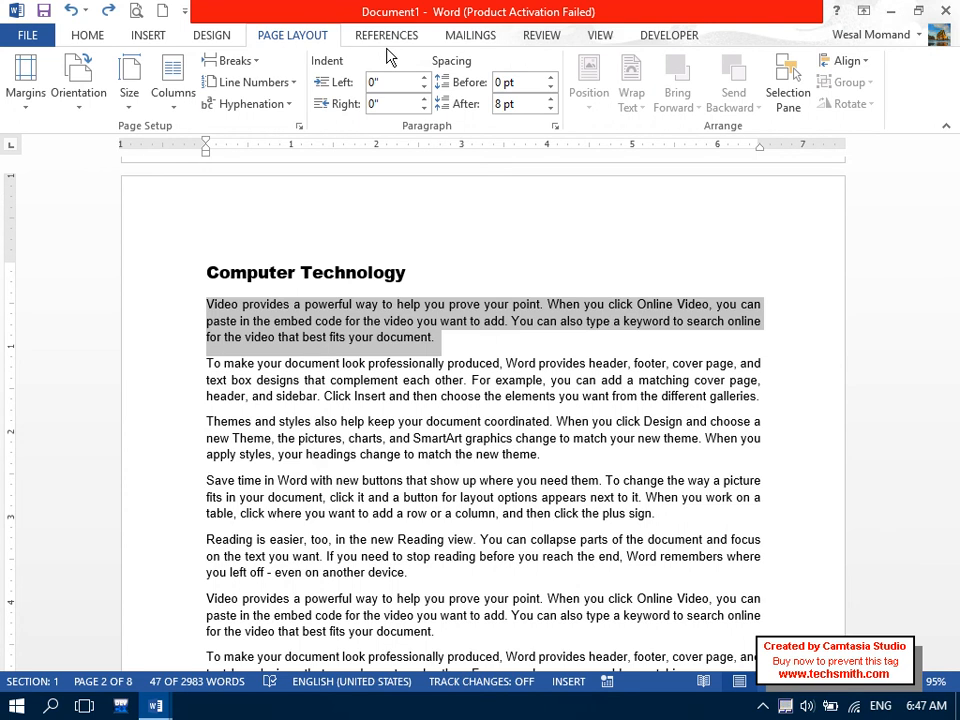
{"action": "left_click", "coordinate": [387, 44]}
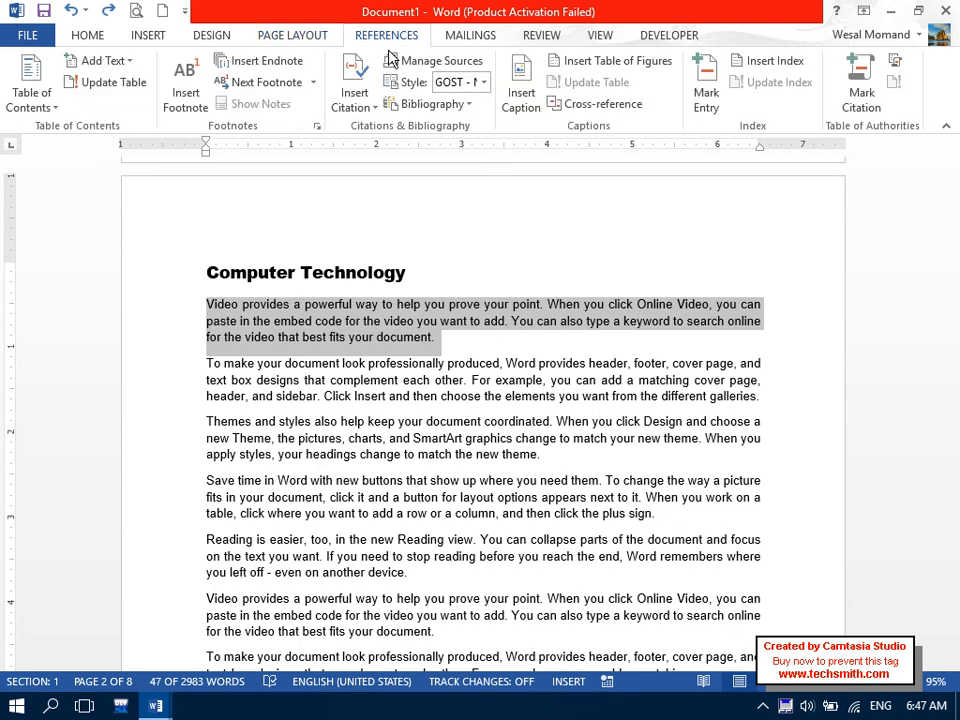
Insert footnote 1 after the Computer Technology paragraph and type its filler text.
{"action": "left_click", "coordinate": [184, 98]}
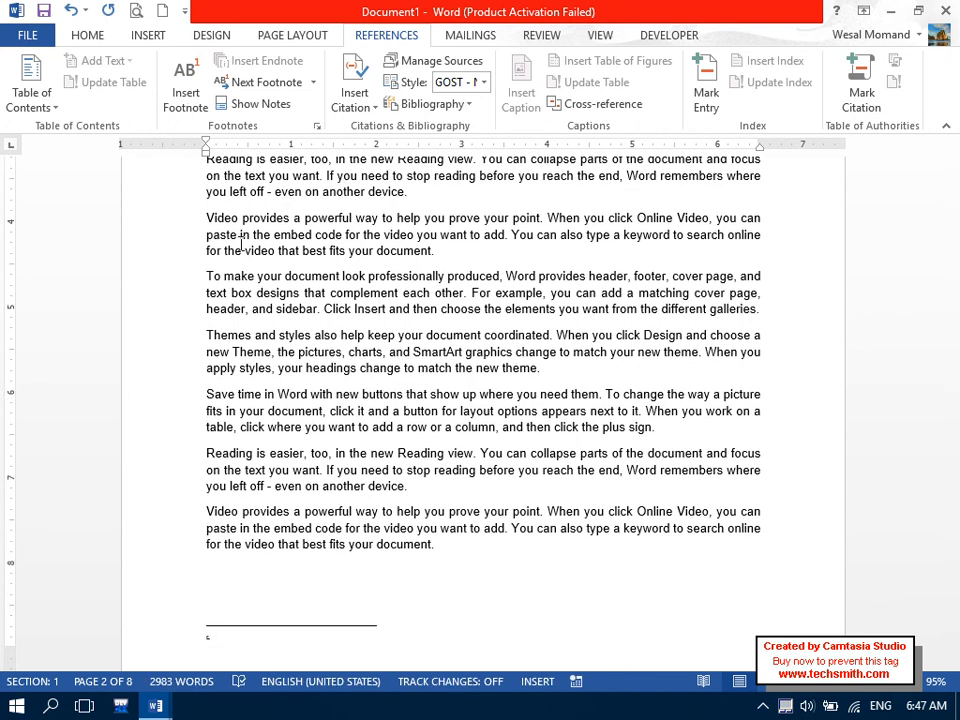
{"action": "mouse_move", "coordinate": [955, 262]}
{"action": "left_mouse_down"}
{"action": "mouse_move", "coordinate": [955, 280]}
{"action": "mouse_move", "coordinate": [955, 272]}
{"action": "left_mouse_up"}
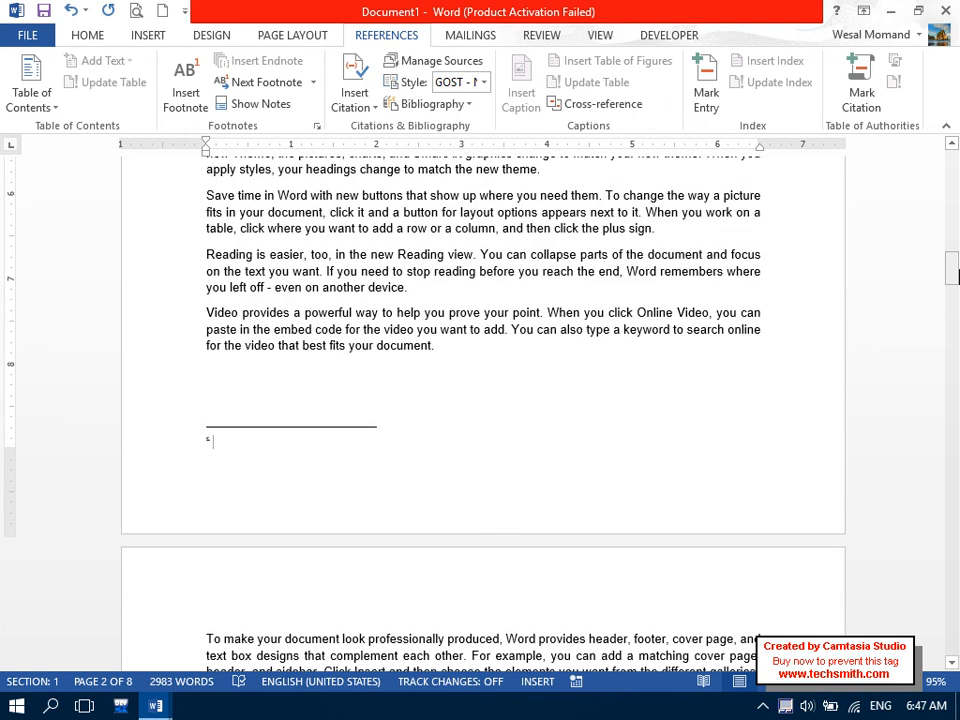
{"action": "type", "text": "lasdhalsdhasldhasldhlasdhlashdlashdlashdplshdfdalfhladfhalshfalsfhalsfhlashfalshfalshfadsfasfasfasfasfa."}
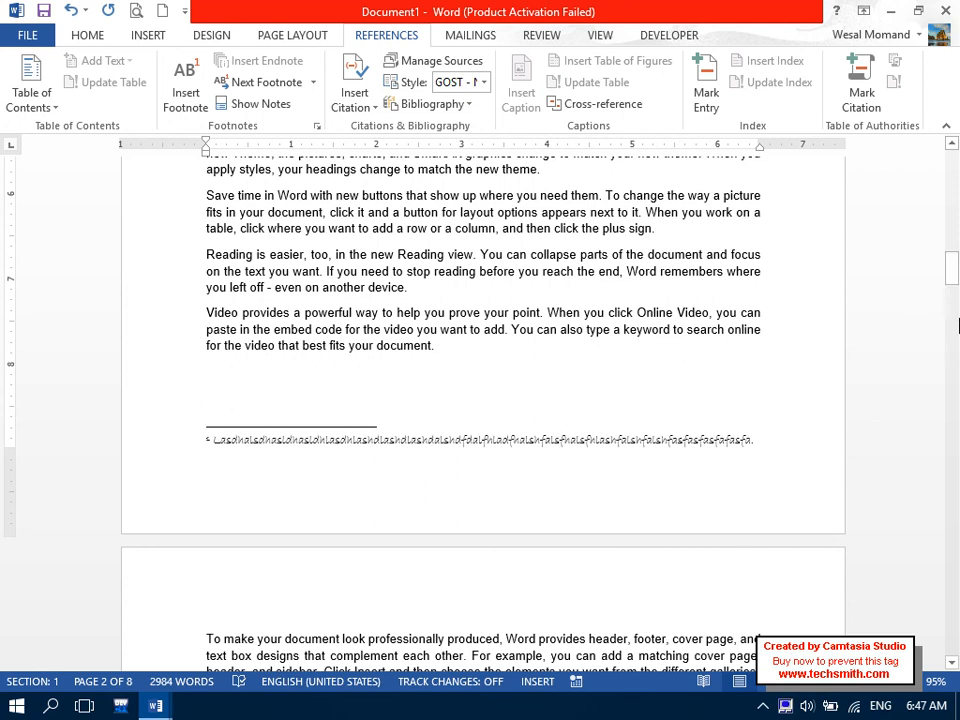
Change the footnote text and its reference mark to Arial.
{"action": "left_click_drag", "start_coordinate": [786, 446], "coordinate": [398, 450]}
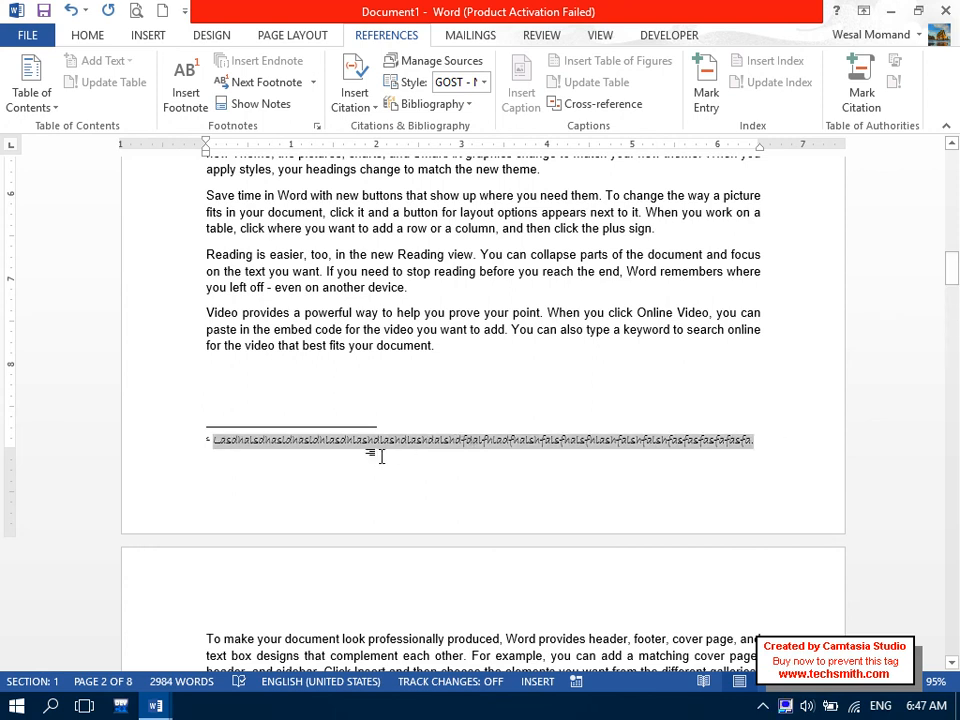
{"action": "left_click", "coordinate": [85, 36]}
{"action": "left_click", "coordinate": [122, 67]}
{"action": "type", "text": "Arial"}
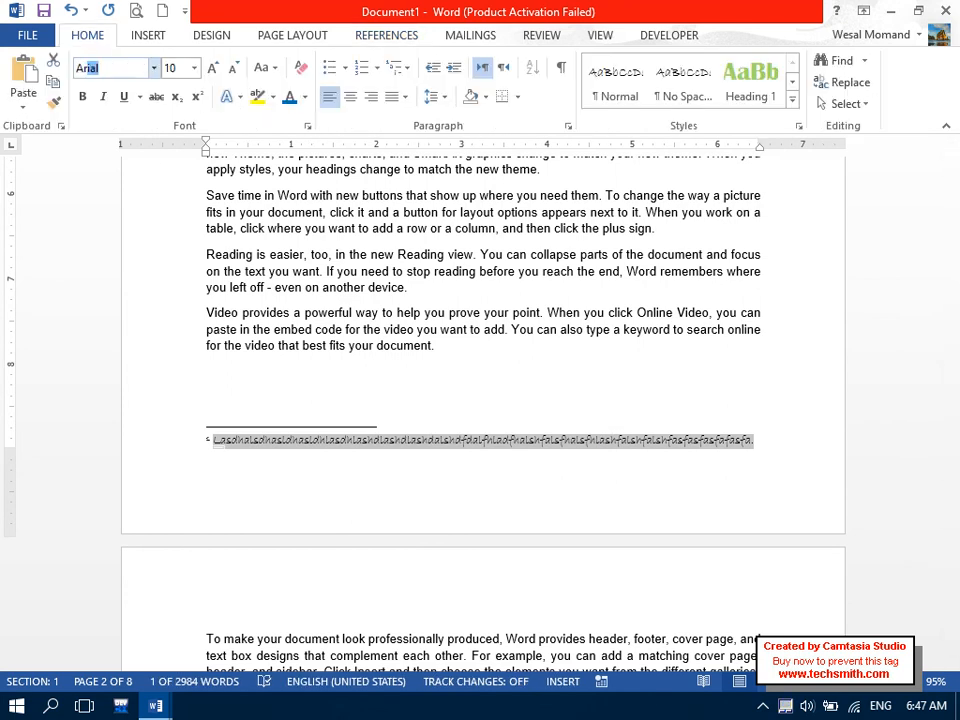
{"action": "key", "text": "Return"}
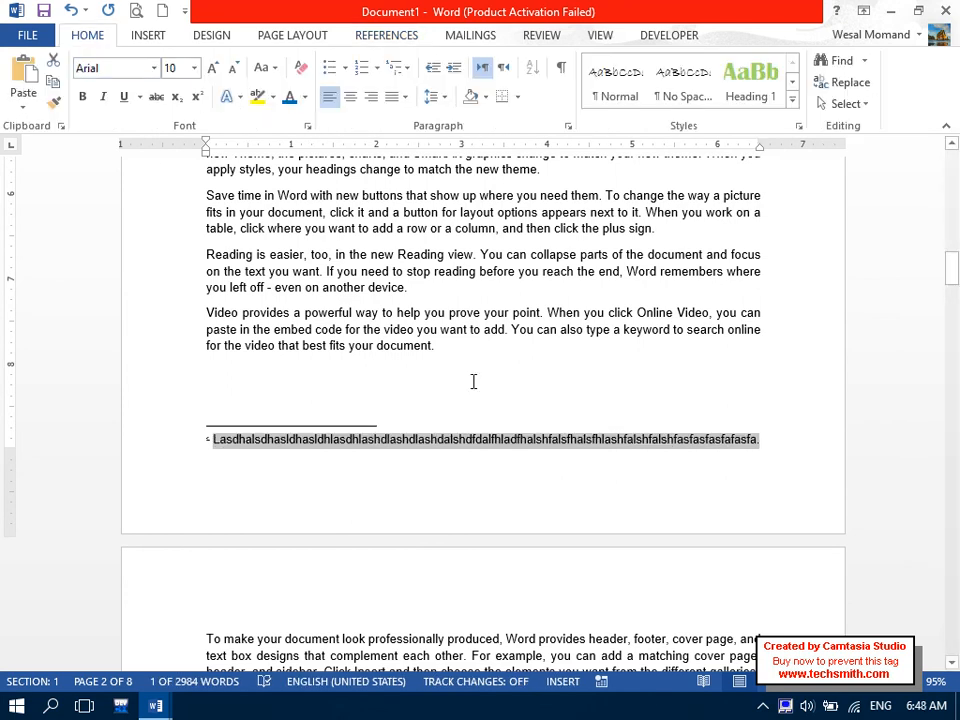
{"action": "left_click_drag", "start_coordinate": [199, 441], "coordinate": [214, 439]}
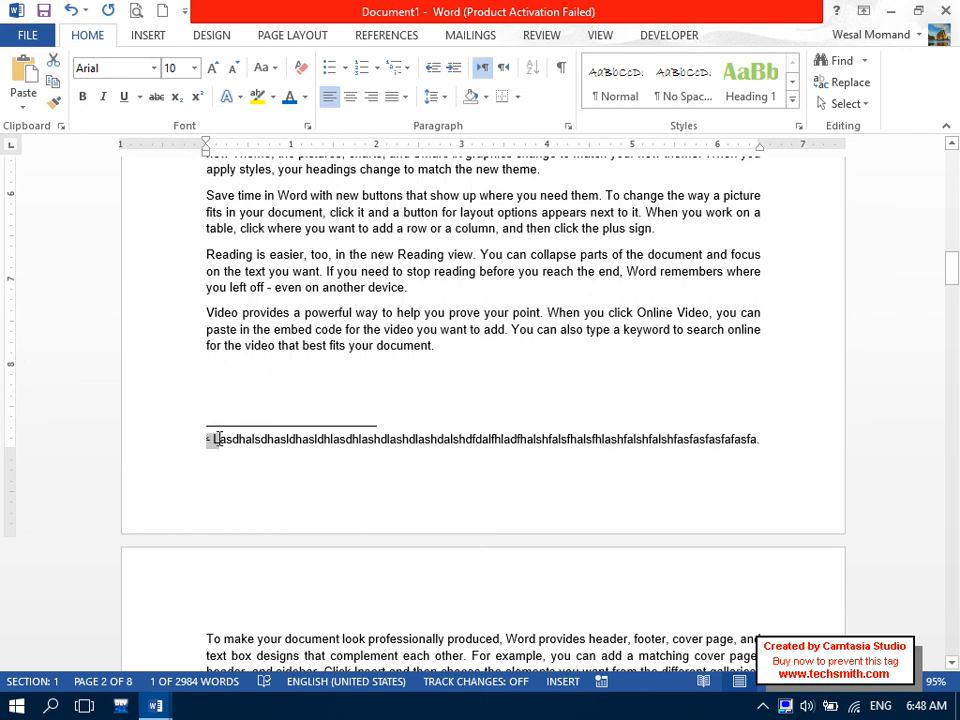
{"action": "left_click", "coordinate": [117, 68]}
{"action": "type", "text": "Aria"}
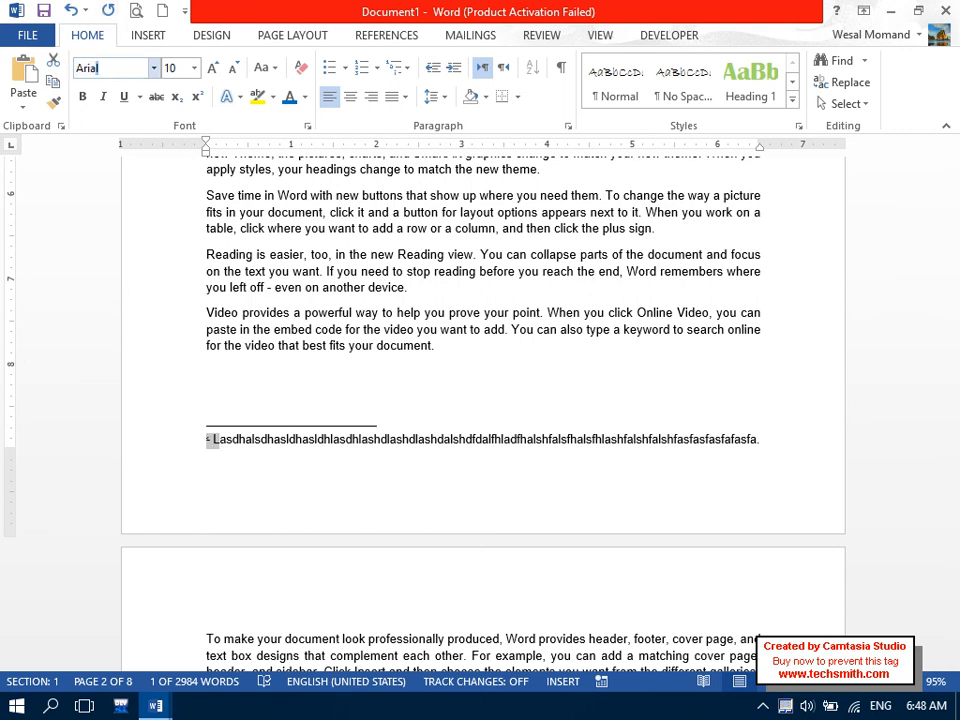
{"action": "type", "text": "l"}
{"action": "key", "text": "Return"}
Scroll back up and place the caret after footnote reference 1.
{"action": "left_click", "coordinate": [294, 388]}
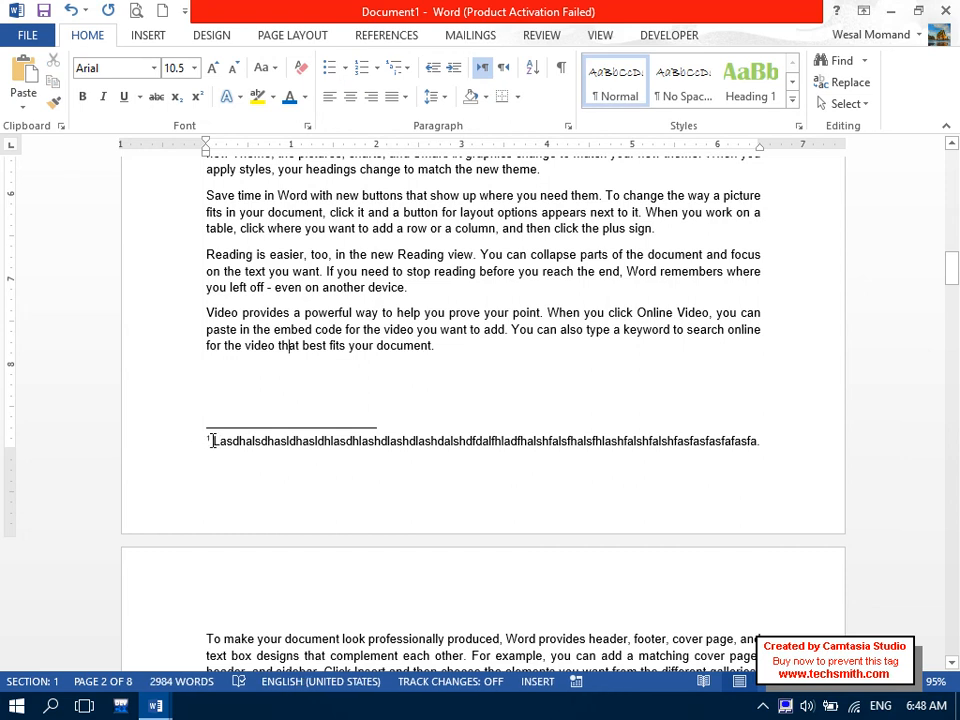
{"action": "left_click_drag", "start_coordinate": [212, 441], "coordinate": [321, 446]}
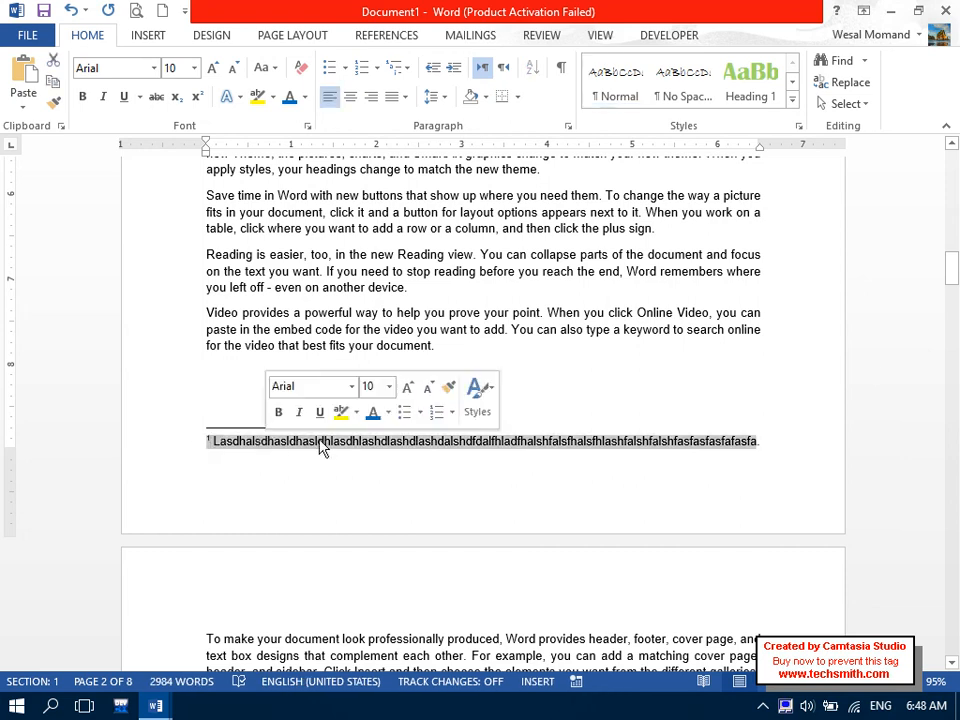
{"action": "left_click_drag", "start_coordinate": [955, 286], "coordinate": [955, 250]}
{"action": "left_click", "coordinate": [469, 322]}
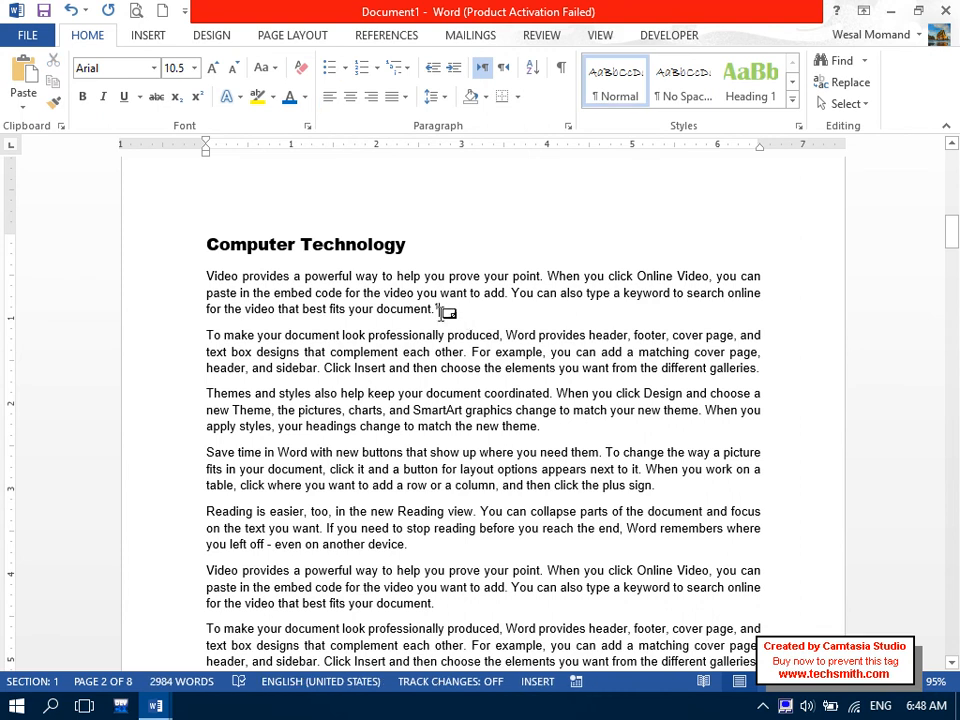
Add Arial footnote 2 after the Video paragraph on page 2 with filler text.
{"action": "mouse_move", "coordinate": [443, 308]}
{"action": "left_click_drag", "start_coordinate": [952, 232], "coordinate": [952, 271]}
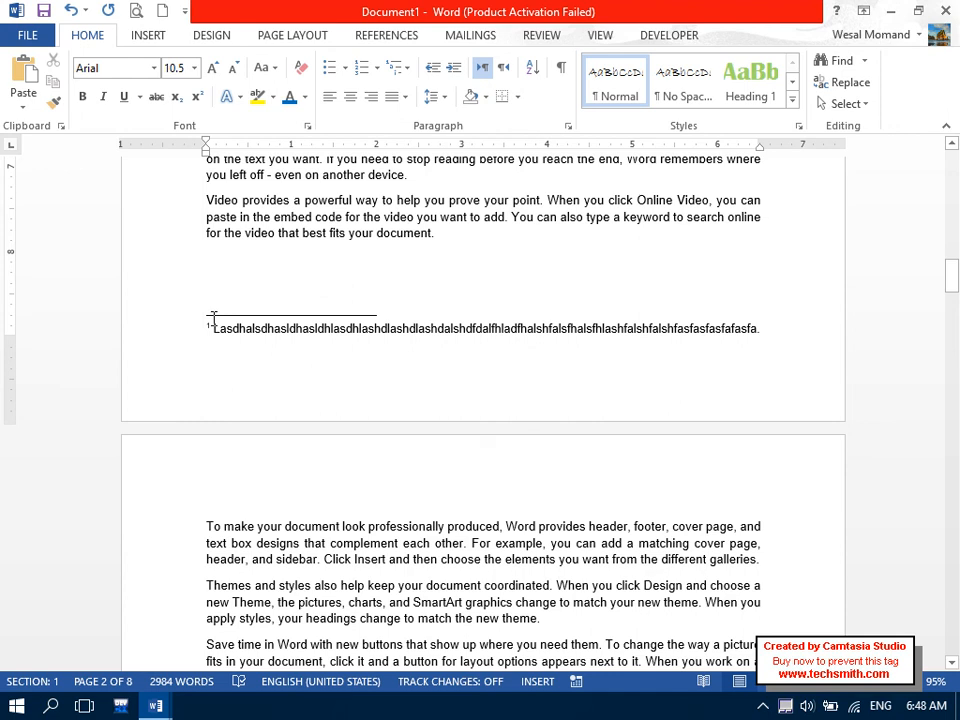
{"action": "left_click_drag", "start_coordinate": [465, 243], "coordinate": [176, 205]}
{"action": "left_click", "coordinate": [386, 35]}
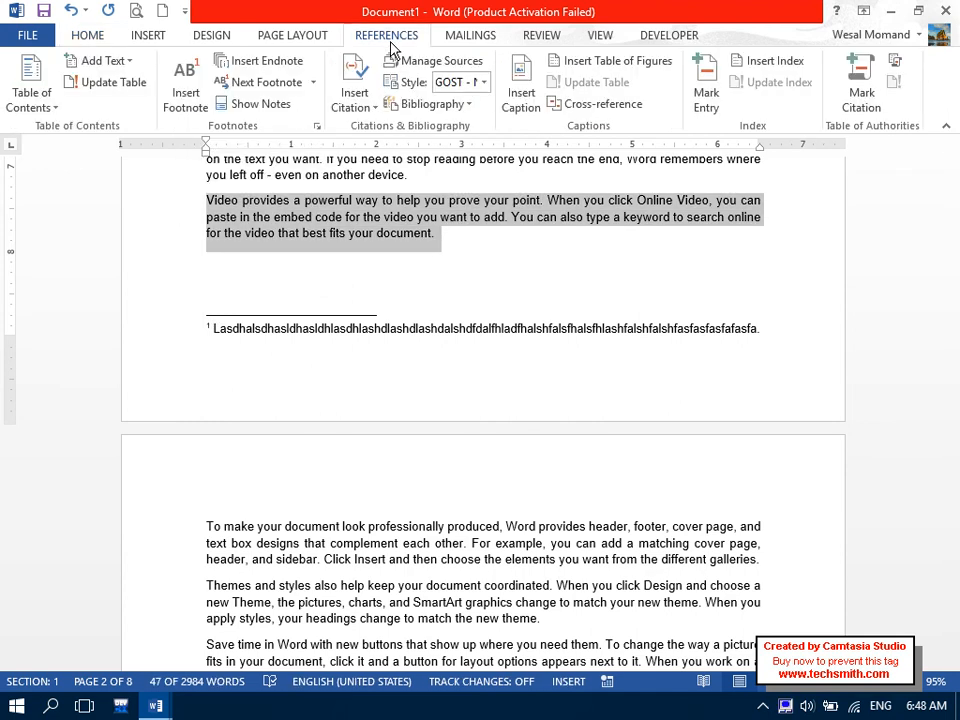
{"action": "left_click", "coordinate": [188, 100]}
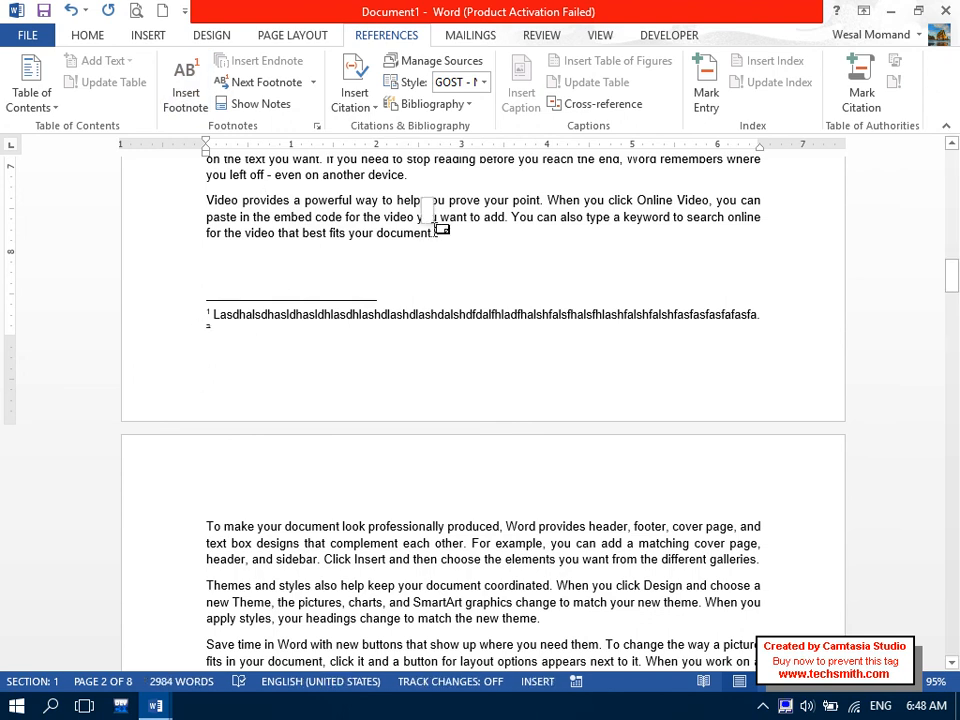
{"action": "left_click", "coordinate": [85, 36]}
{"action": "left_click", "coordinate": [107, 67]}
{"action": "type", "text": "Arial"}
{"action": "key", "text": "Return"}
{"action": "type", "text": "alwdhasld"}
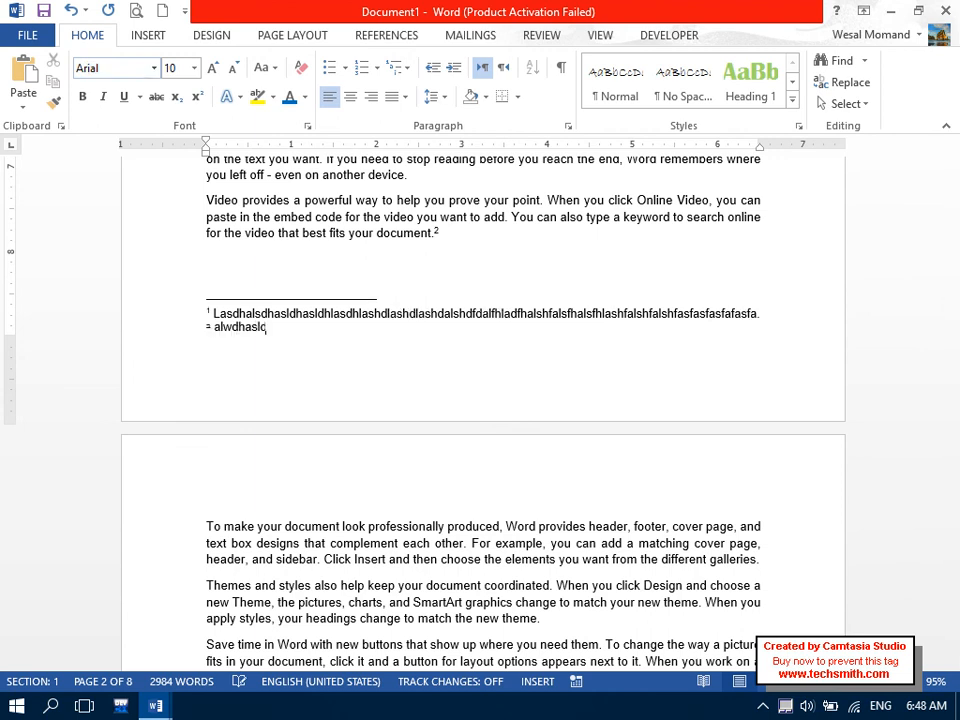
{"action": "type", "text": "hasldhasldhasldhadasdasdasdasdasdasdasdas."}
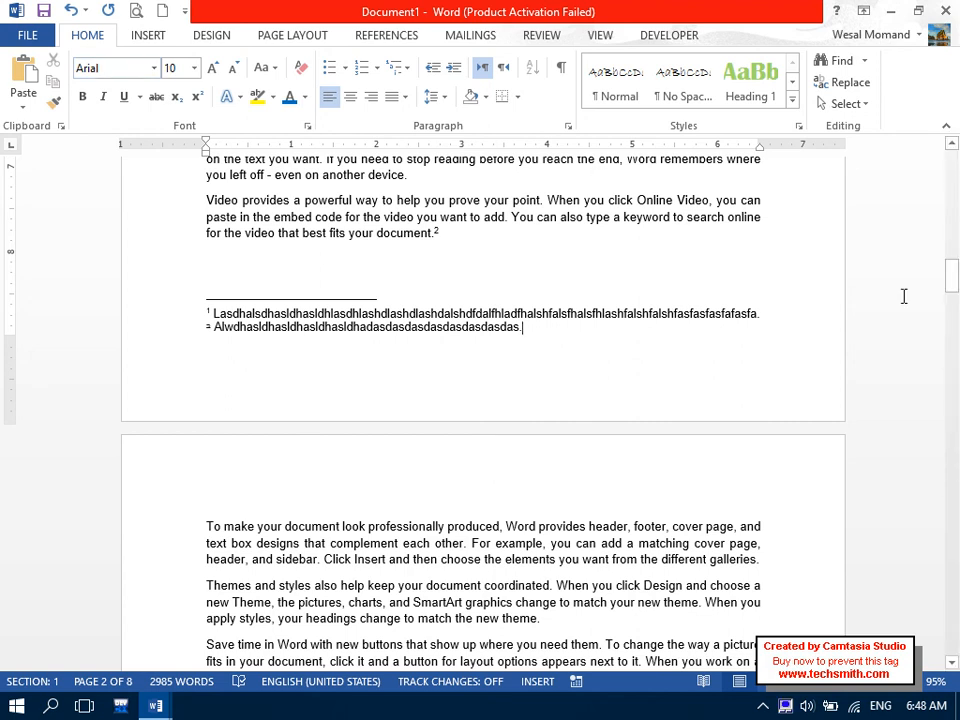
Add Arial footnote 3 after the Video paragraph on page 3 with filler text.
{"action": "left_click_drag", "start_coordinate": [952, 300], "coordinate": [954, 334]}
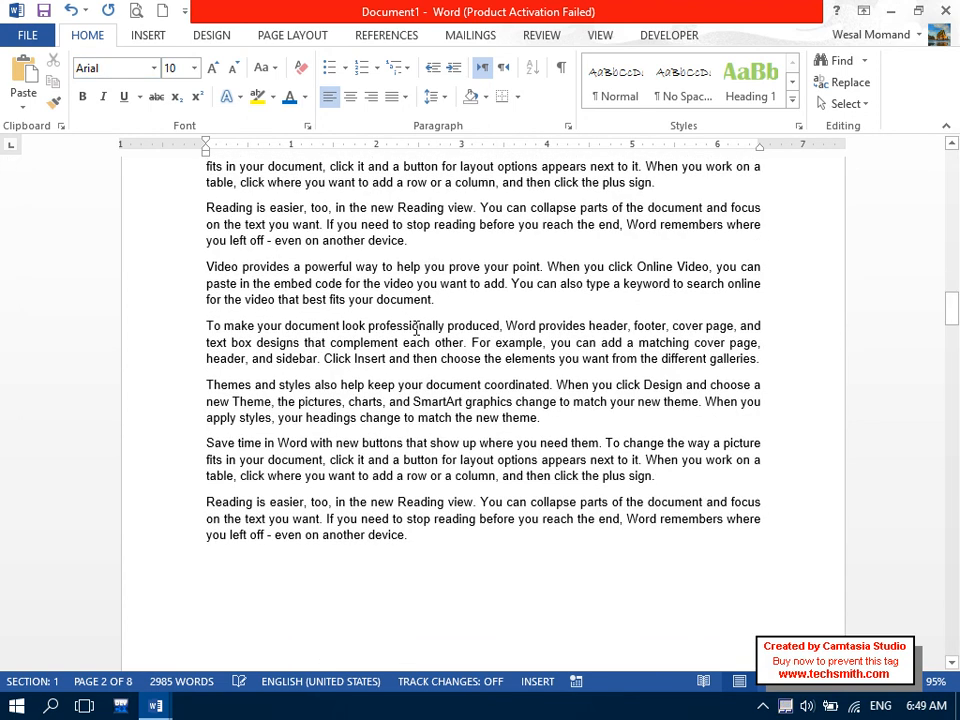
{"action": "triple_click", "coordinate": [484, 302]}
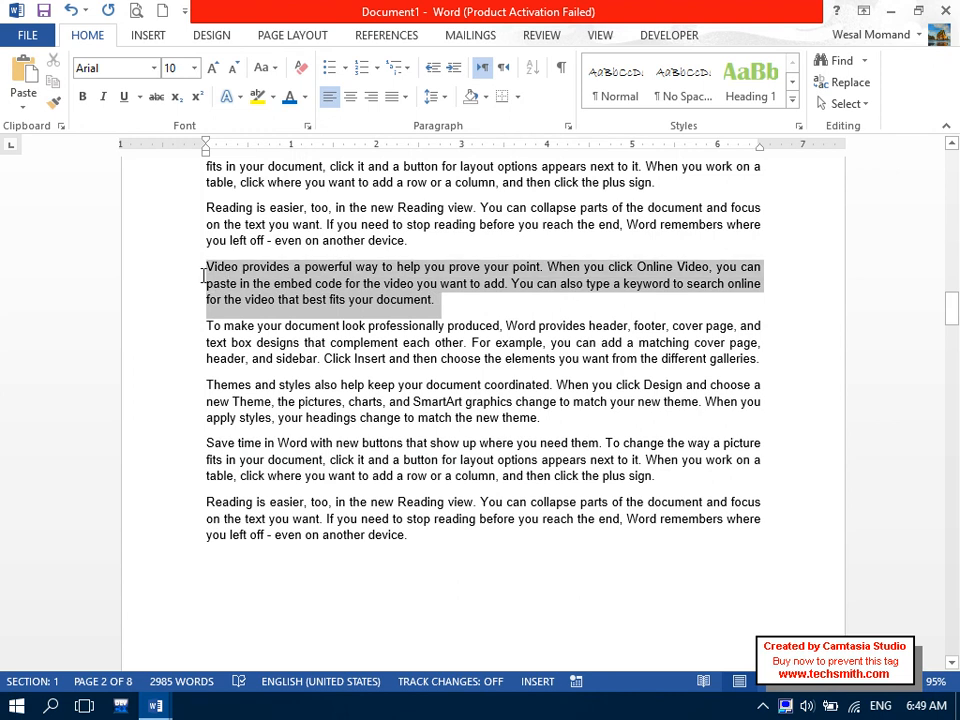
{"action": "left_click", "coordinate": [366, 36]}
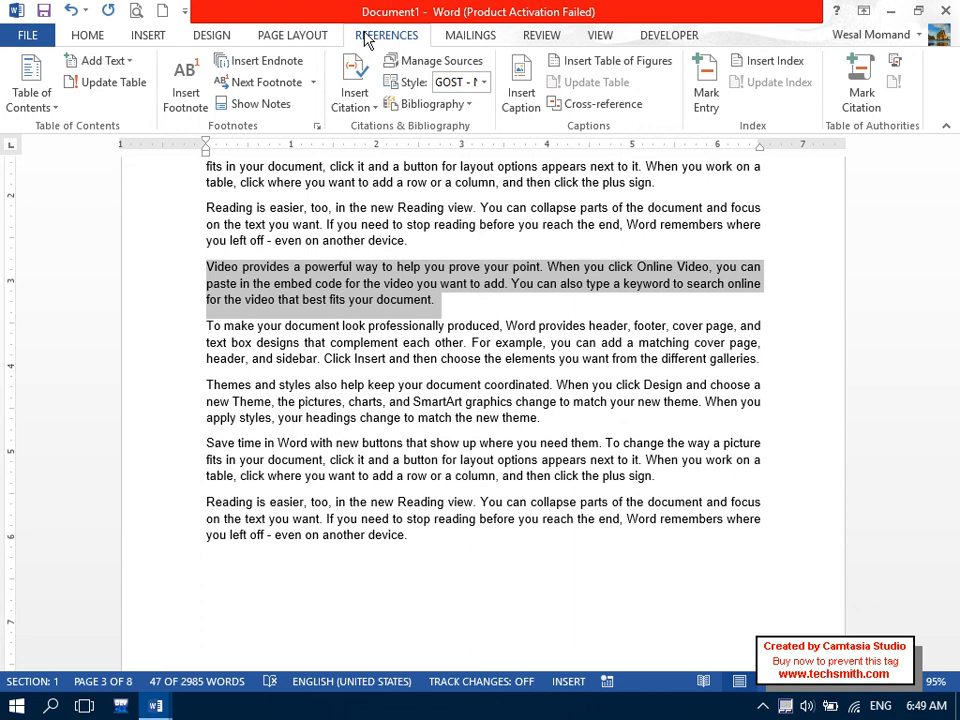
{"action": "left_click", "coordinate": [188, 95]}
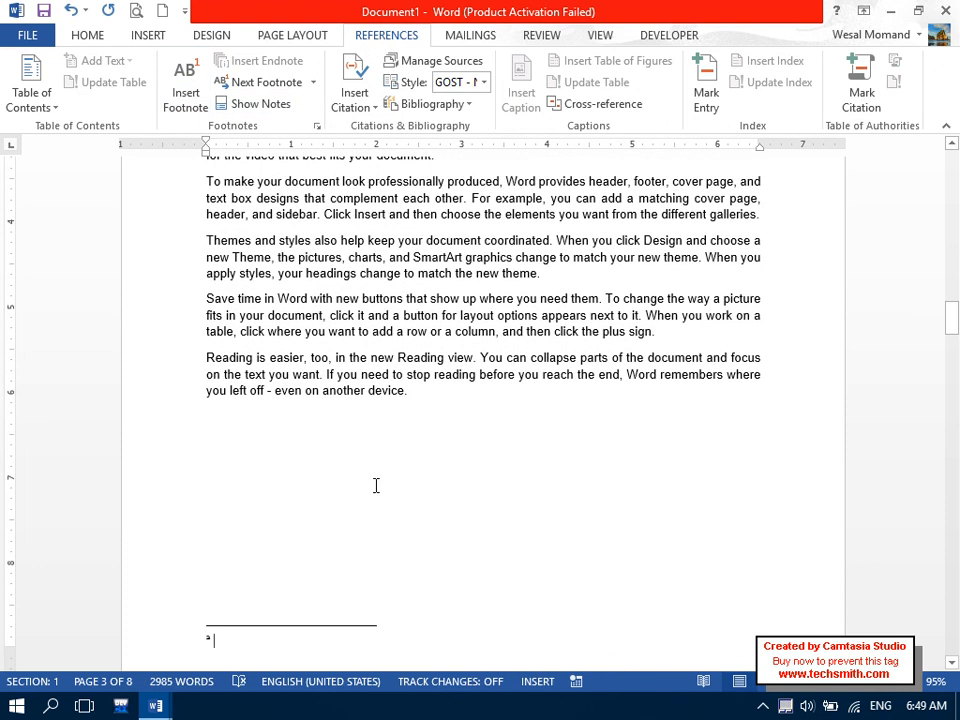
{"action": "left_click", "coordinate": [88, 38]}
{"action": "left_click", "coordinate": [131, 71]}
{"action": "type", "text": "Arial"}
{"action": "key", "text": "Return"}
{"action": "type", "text": "asdh"}
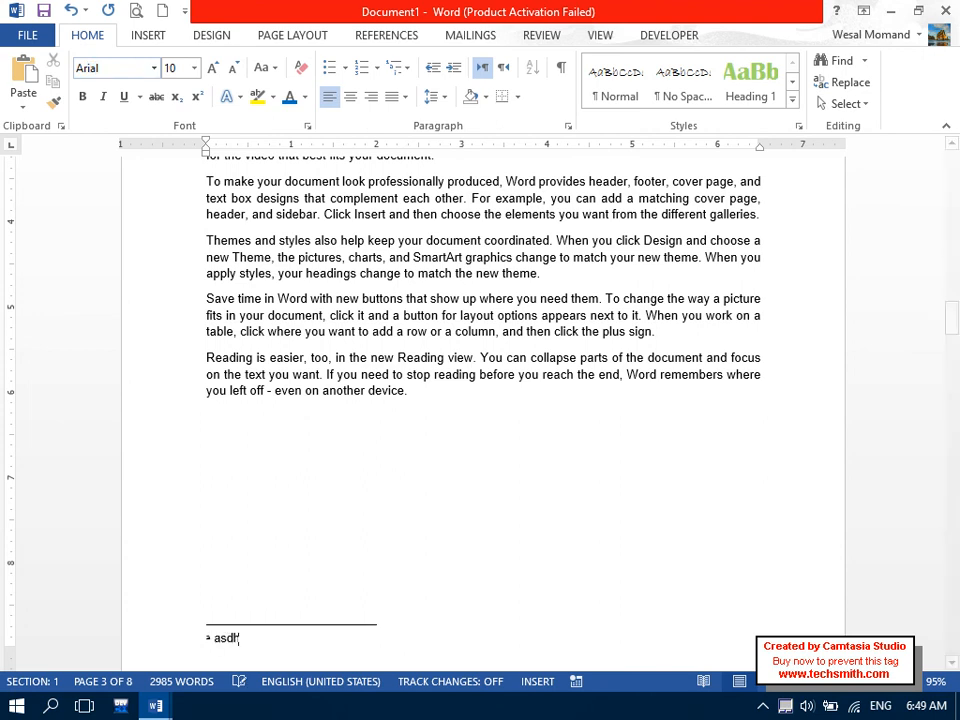
{"action": "type", "text": "asldhasldhasldashldahldhalsdhasldhasldhasldhasldhalsdhasdas"}
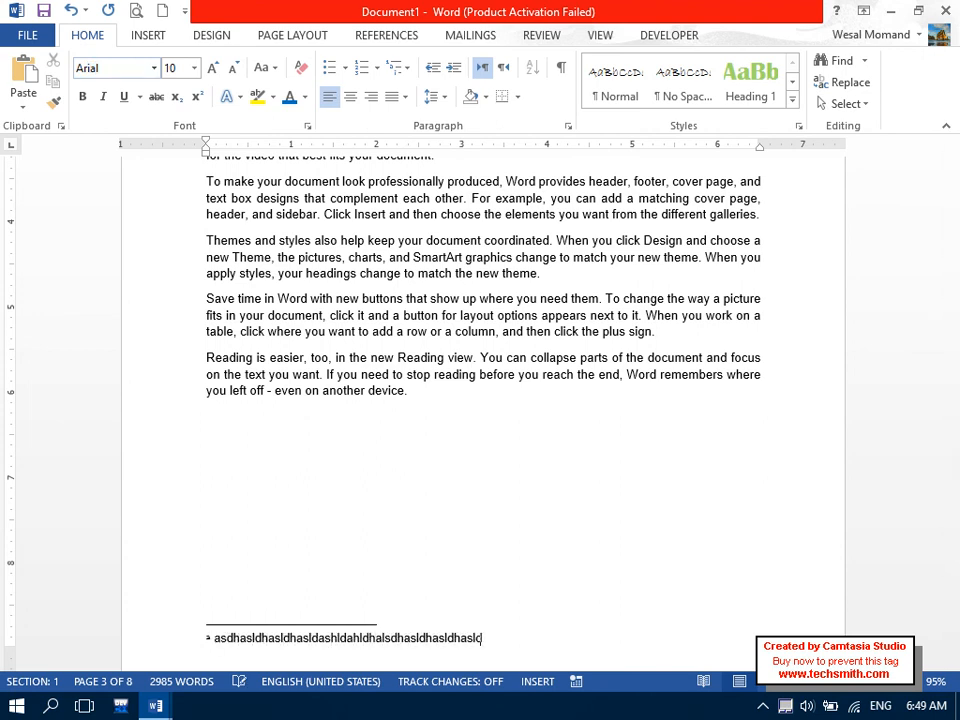
{"action": "type", "text": "dasdasdasdasdasd."}
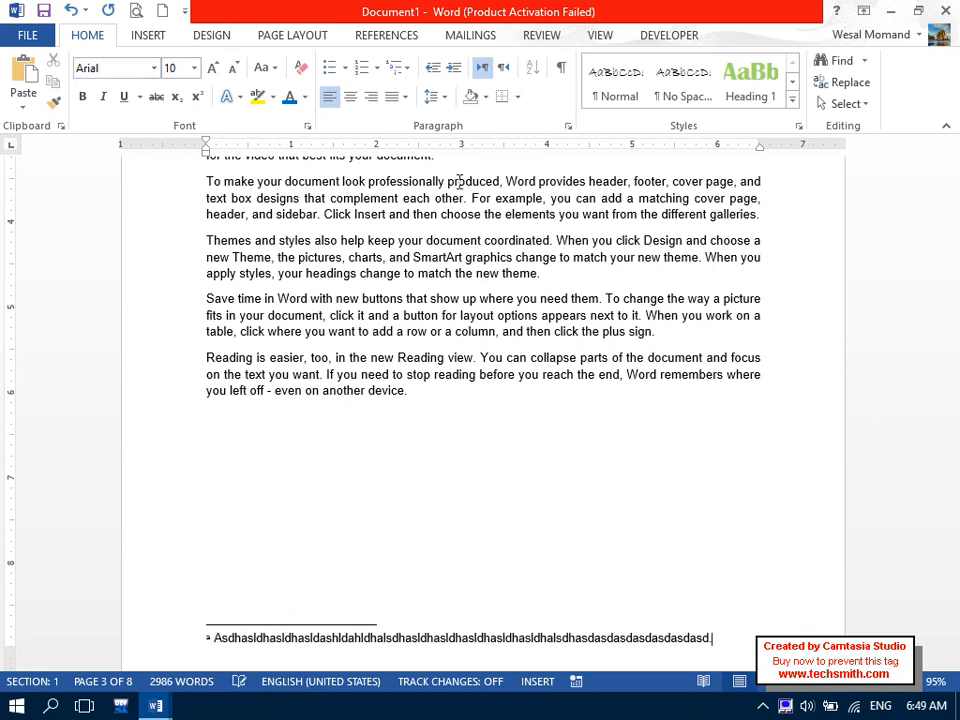
{"action": "left_click_drag", "start_coordinate": [950, 326], "coordinate": [952, 362]}
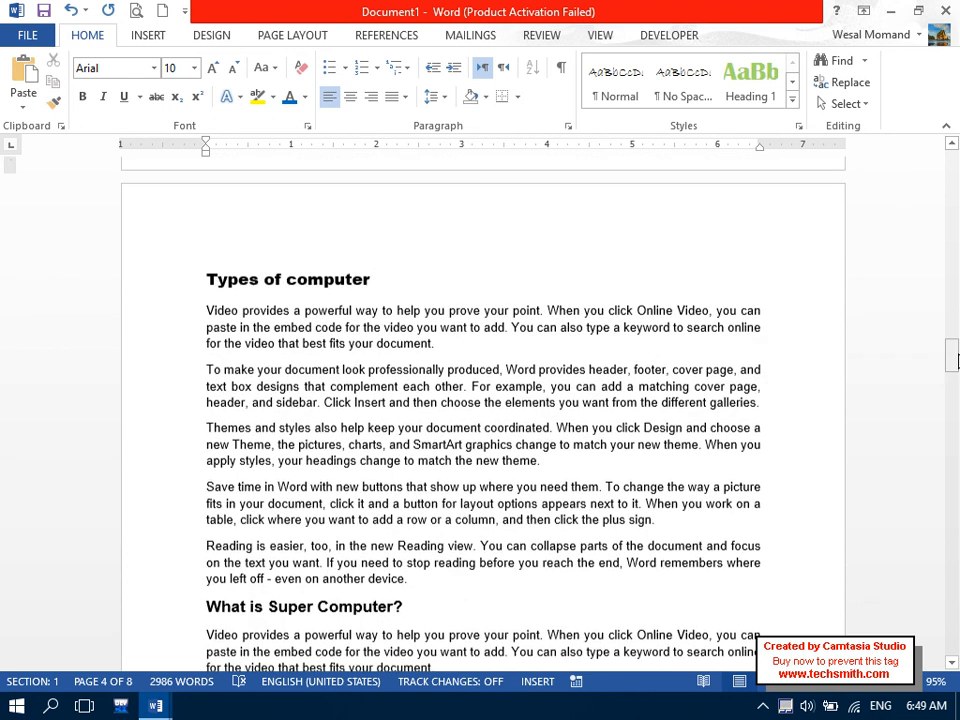
Insert an endnote for the five Types of computer paragraphs and type its filler text.
{"action": "left_click_drag", "start_coordinate": [206, 310], "coordinate": [422, 594]}
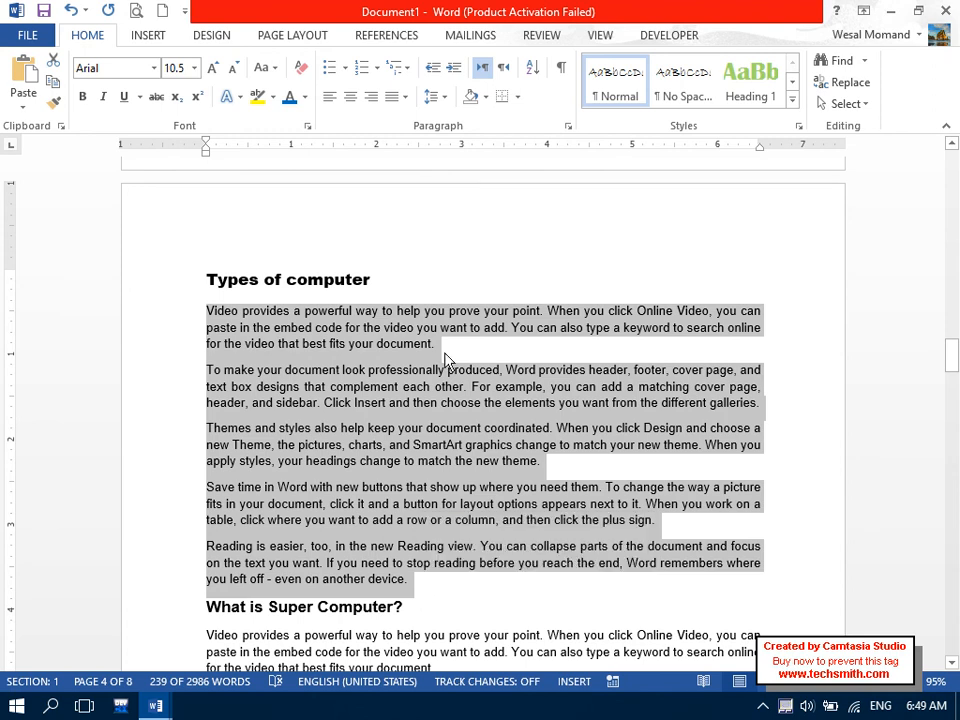
{"action": "left_click", "coordinate": [387, 37]}
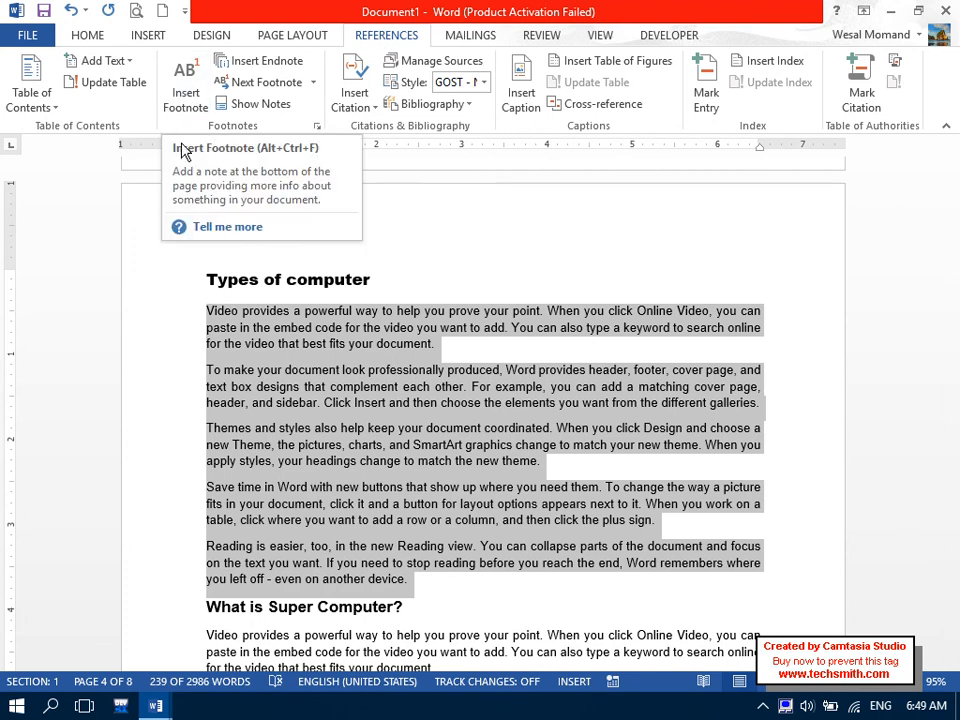
{"action": "left_click", "coordinate": [272, 64]}
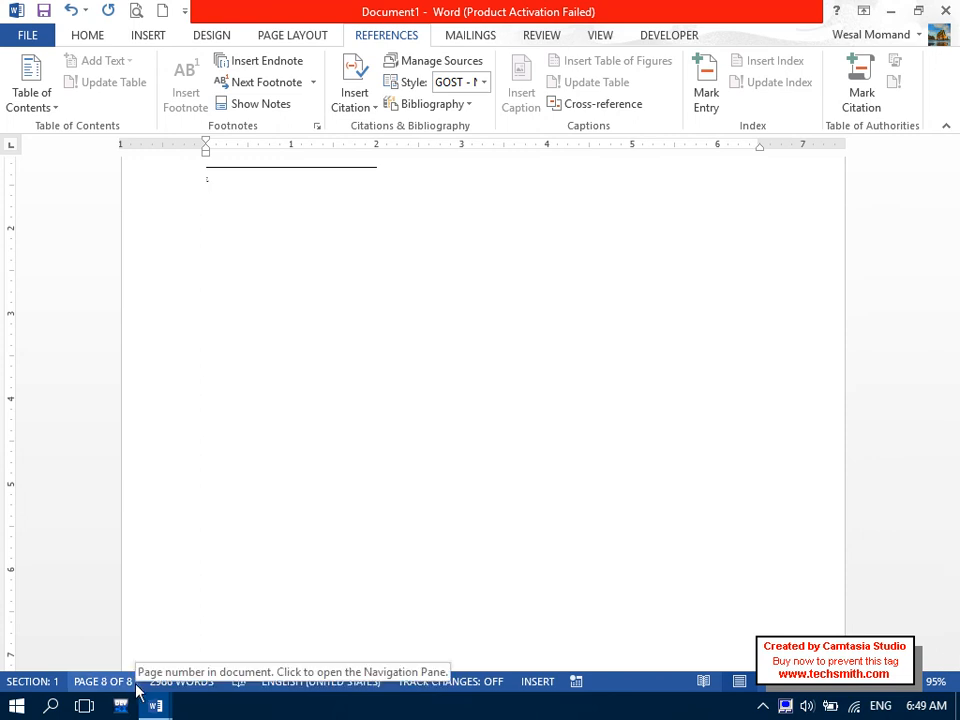
{"action": "mouse_move", "coordinate": [954, 624]}
{"action": "left_mouse_down"}
{"action": "mouse_move", "coordinate": [954, 592]}
{"action": "mouse_move", "coordinate": [954, 611]}
{"action": "left_mouse_up"}
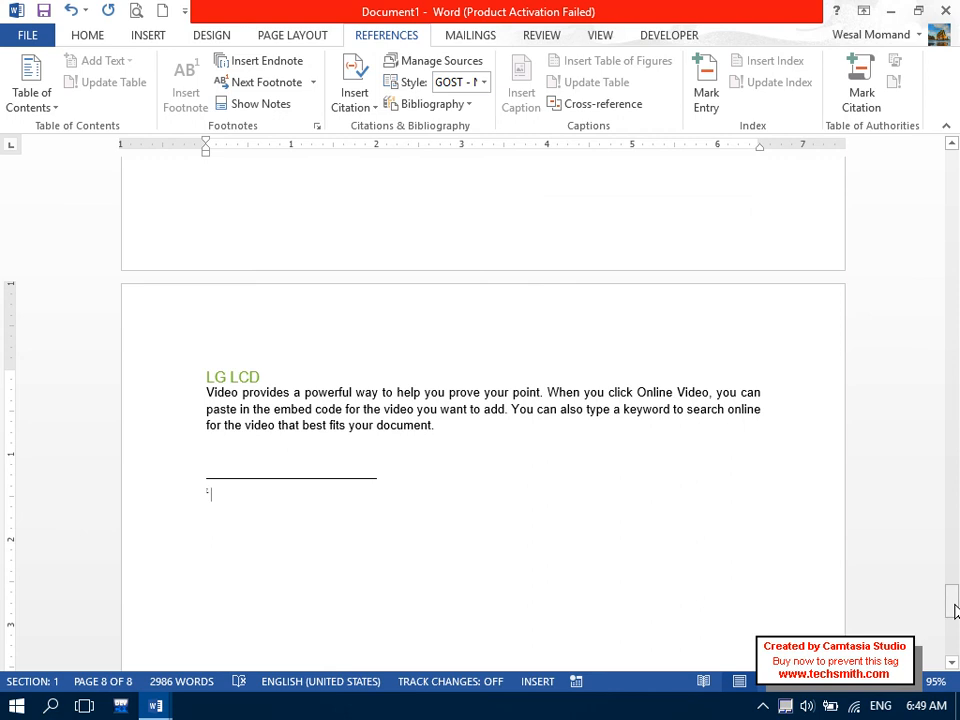
{"action": "type", "text": "sadasldjasldjaldjalsdjlasdnlasdnlashdlas"}
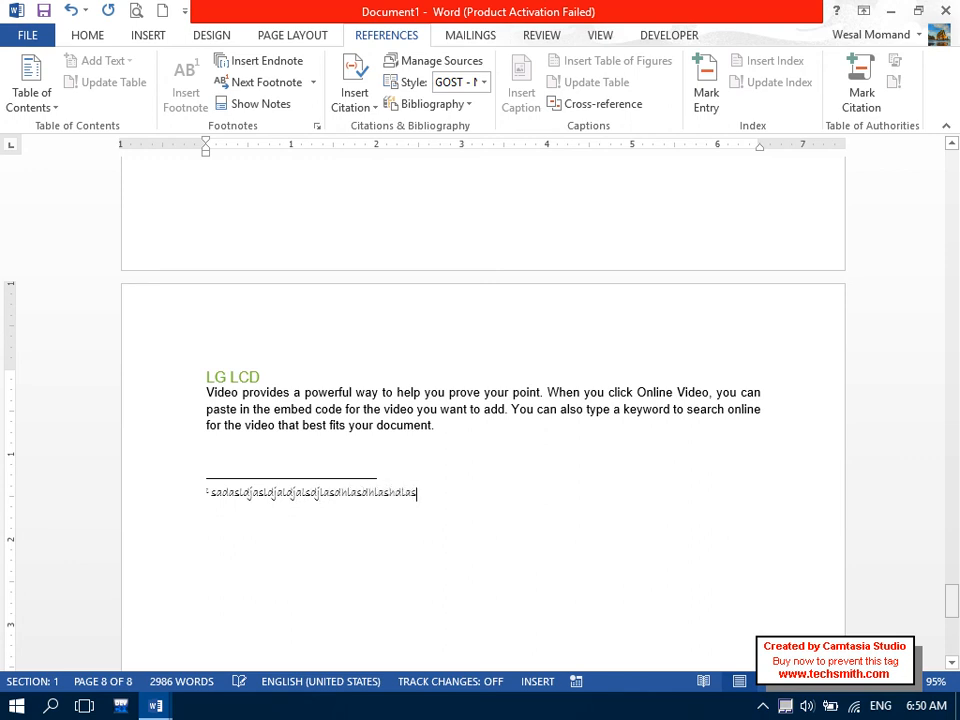
{"action": "type", "text": "hdlashdlashdlashdlashldashldashldashldhadlashdlashdlaksdlaksldnasdas"}
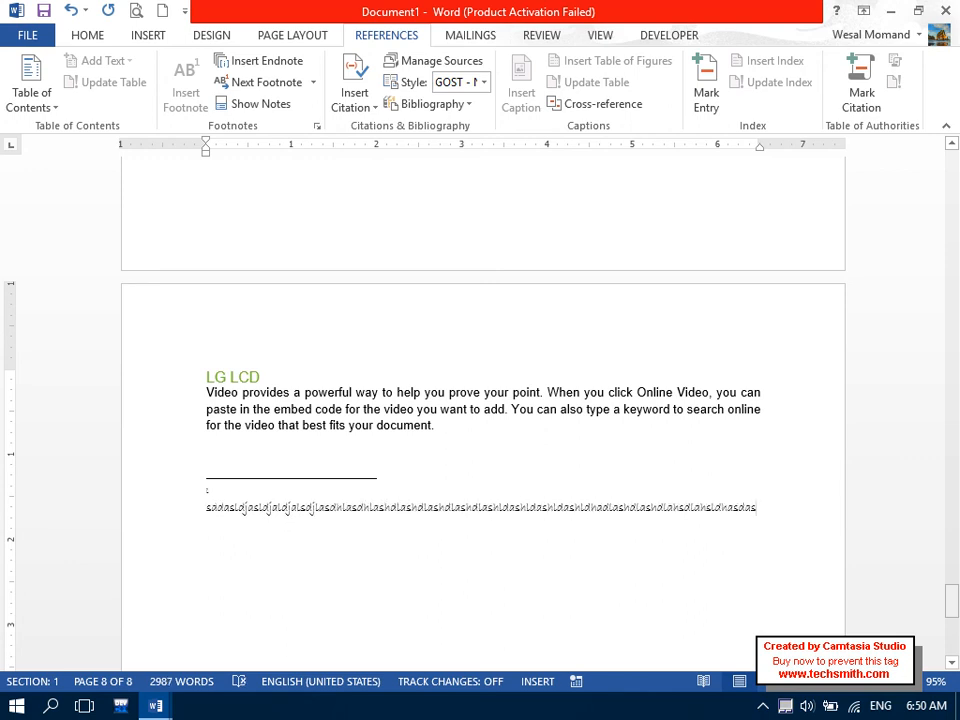
{"action": "type", "text": "asdasdasdasdas."}
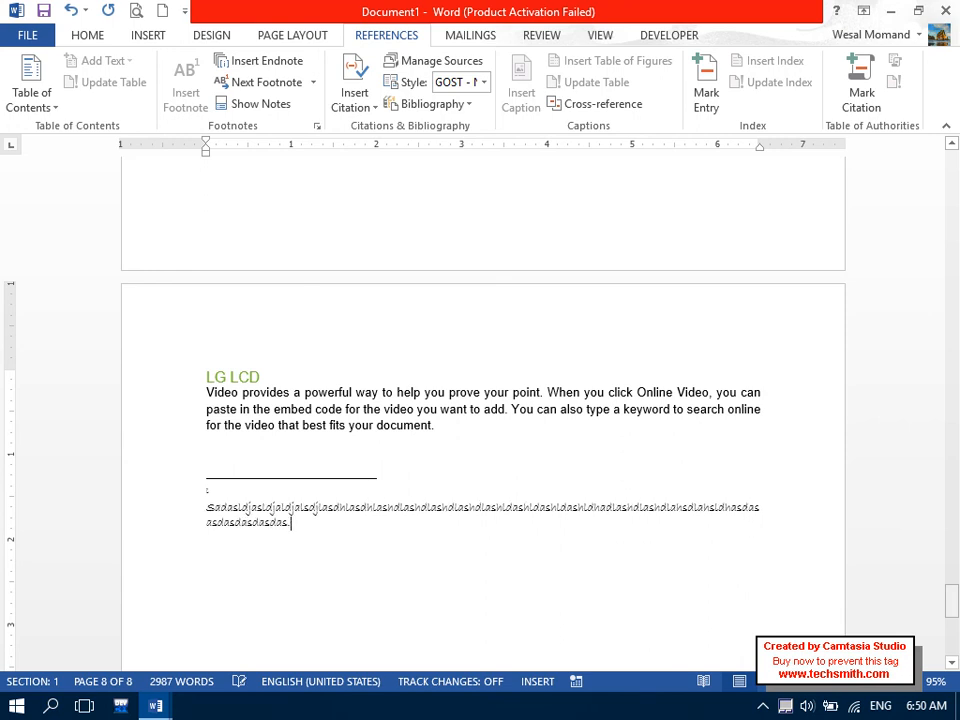
{"action": "double_click", "coordinate": [167, 497]}
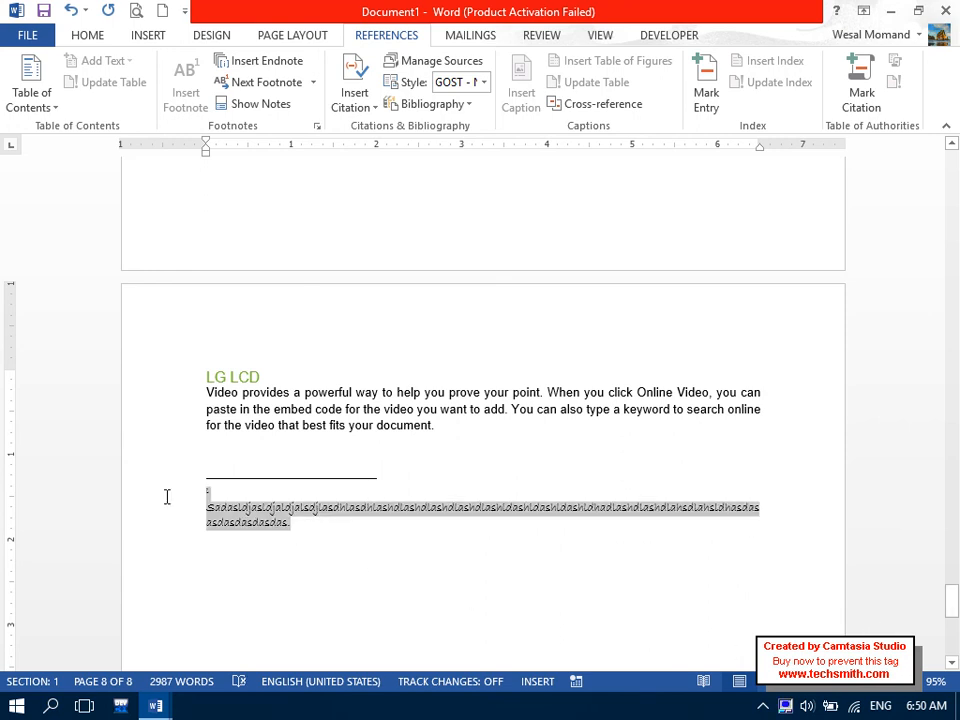
Set the endnote's filler text to Arial, correcting the mistyped font entry, and check its mark.
{"action": "left_click", "coordinate": [103, 36]}
{"action": "left_click", "coordinate": [127, 66]}
{"action": "type", "text": "arial"}
{"action": "key", "text": "Return"}
{"action": "key", "text": "BackSpace"}
{"action": "type", "text": "Arial"}
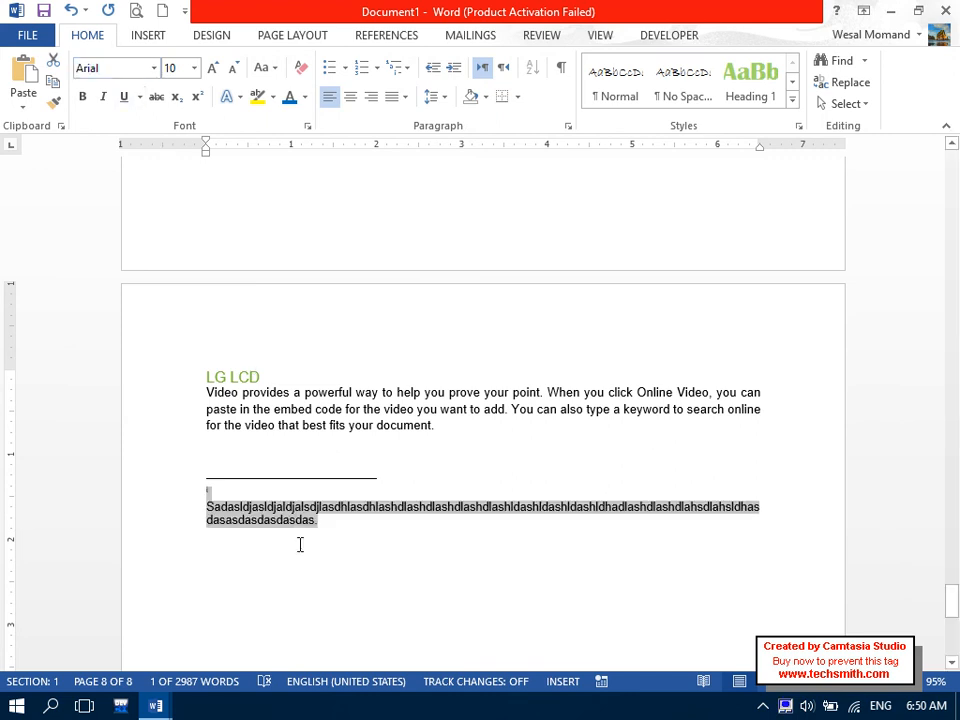
{"action": "left_click", "coordinate": [321, 596]}
{"action": "left_click", "coordinate": [205, 506]}
{"action": "left_click_drag", "start_coordinate": [213, 491], "coordinate": [200, 491]}
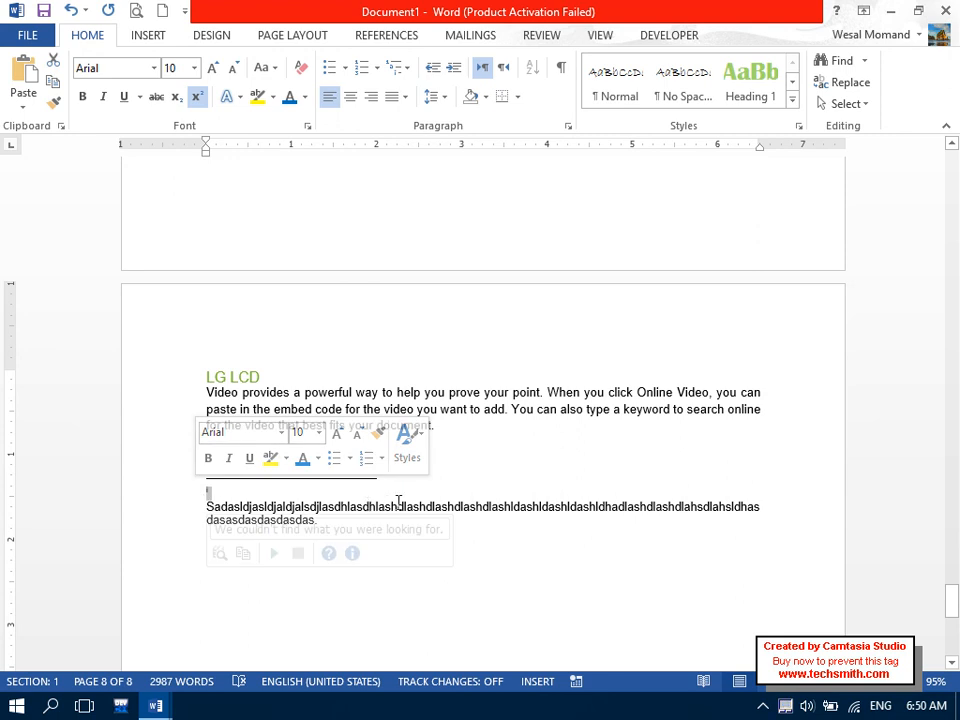
{"action": "left_click", "coordinate": [398, 506]}
{"action": "left_click_drag", "start_coordinate": [952, 598], "coordinate": [951, 545]}
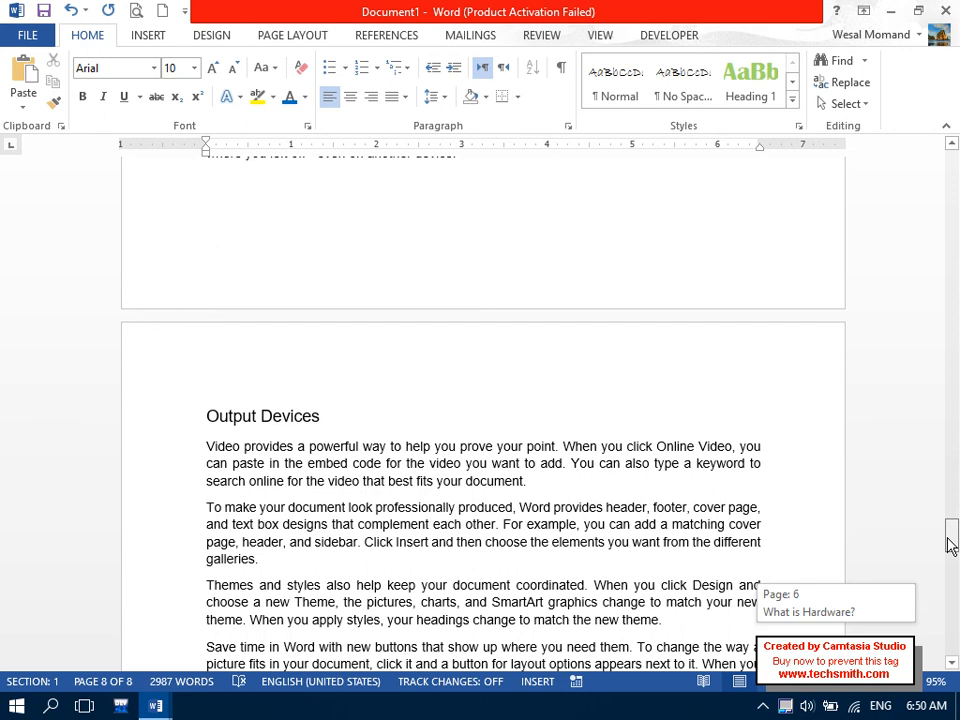
Select the last two paragraphs on page 6 and insert an endnote after them.
{"action": "left_click_drag", "start_coordinate": [948, 540], "coordinate": [949, 520]}
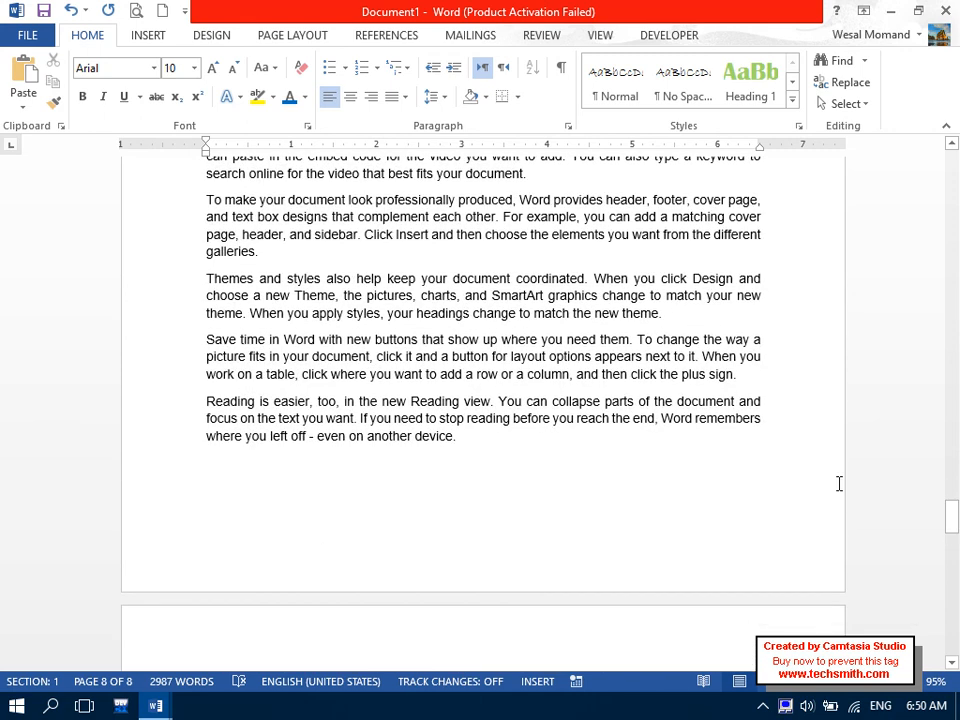
{"action": "left_click_drag", "start_coordinate": [550, 436], "coordinate": [171, 343]}
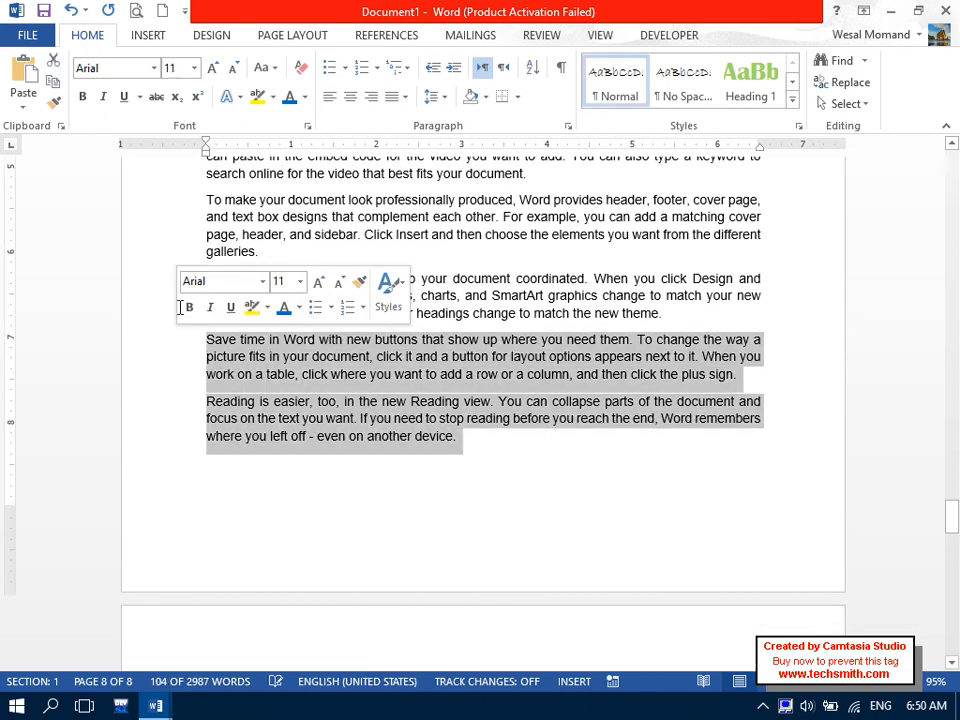
{"action": "left_click", "coordinate": [383, 38]}
{"action": "left_click", "coordinate": [242, 62]}
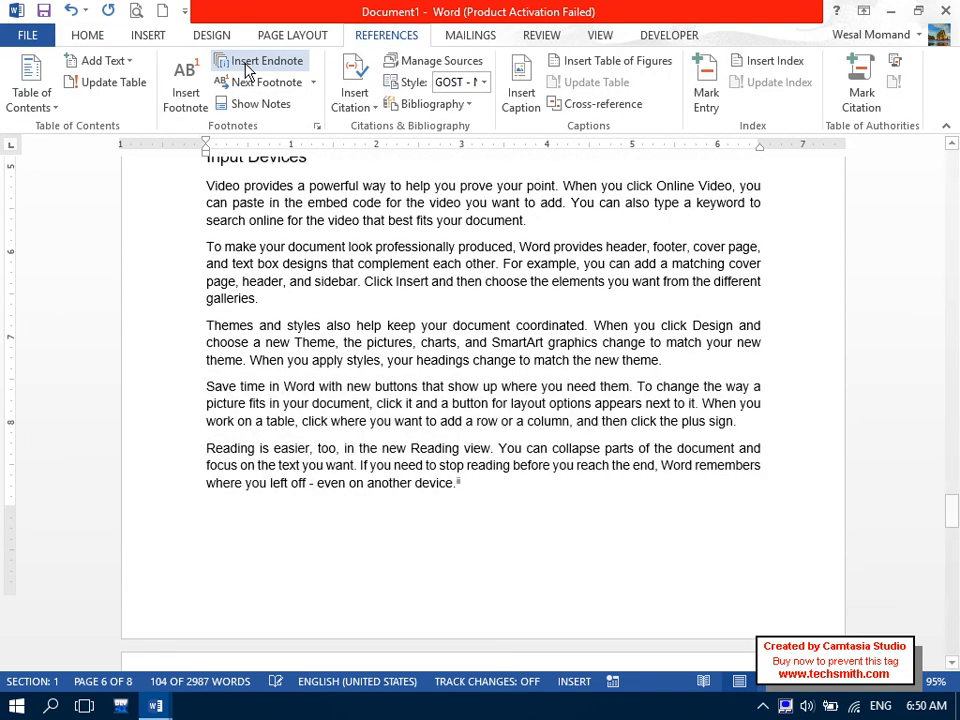
Set the font to Arial, type filler text into the endnote, then return to page 2.
{"action": "left_click", "coordinate": [100, 37]}
{"action": "left_click", "coordinate": [138, 67]}
{"action": "type", "text": "Ari"}
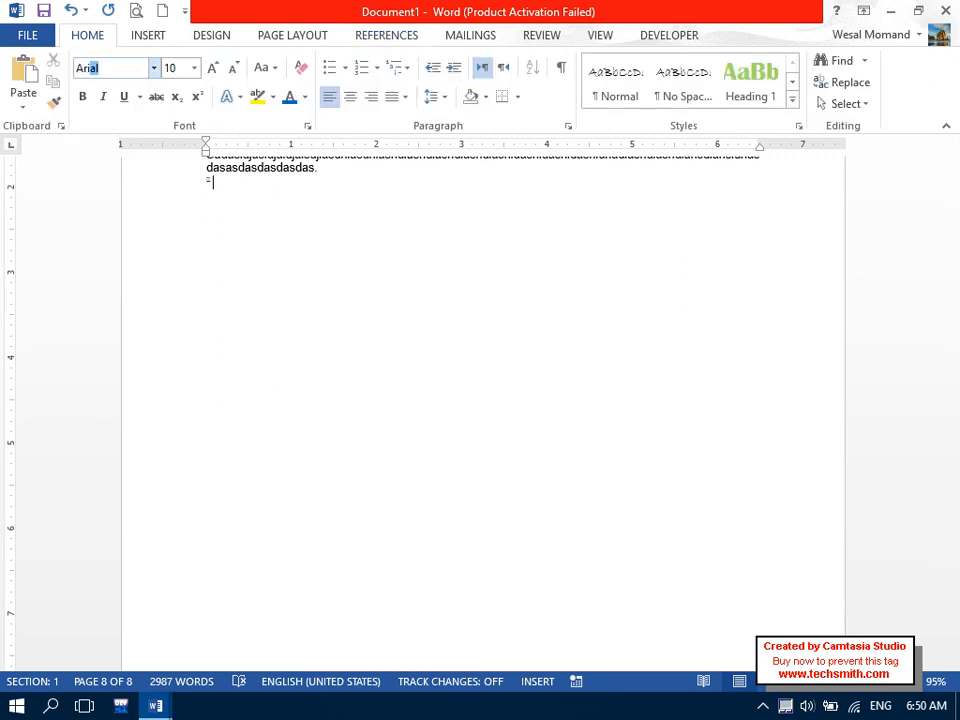
{"action": "type", "text": "hsdaksdhaskdhas"}
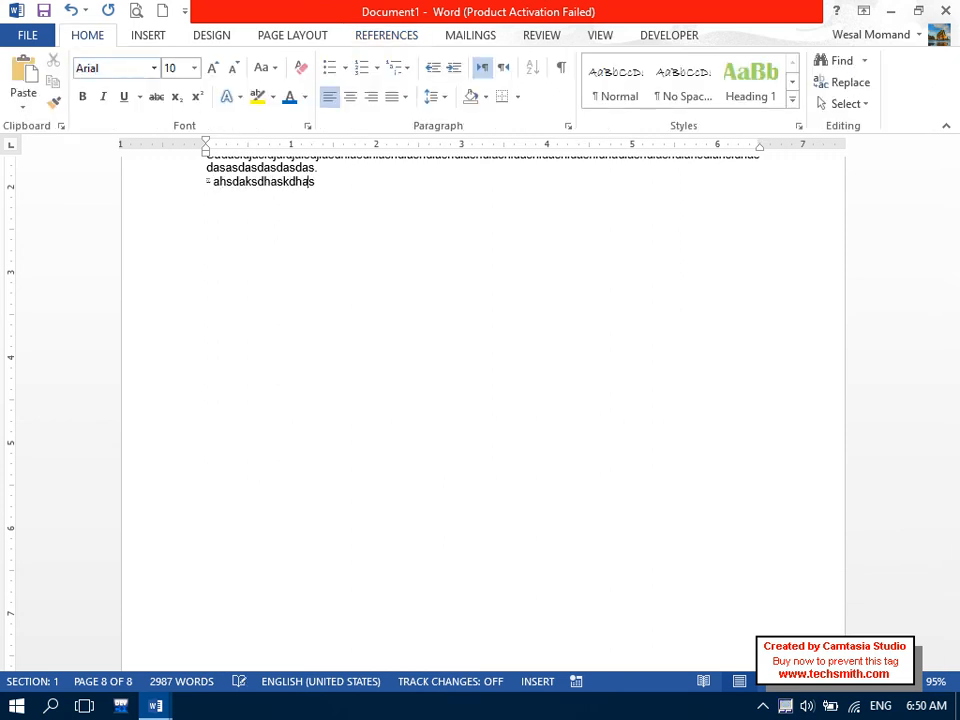
{"action": "type", "text": "kdhaskdhaskdhaskdhaksdhaskdhaskdhasdasdasdasdasdasdasdasdasdasdasdas."}
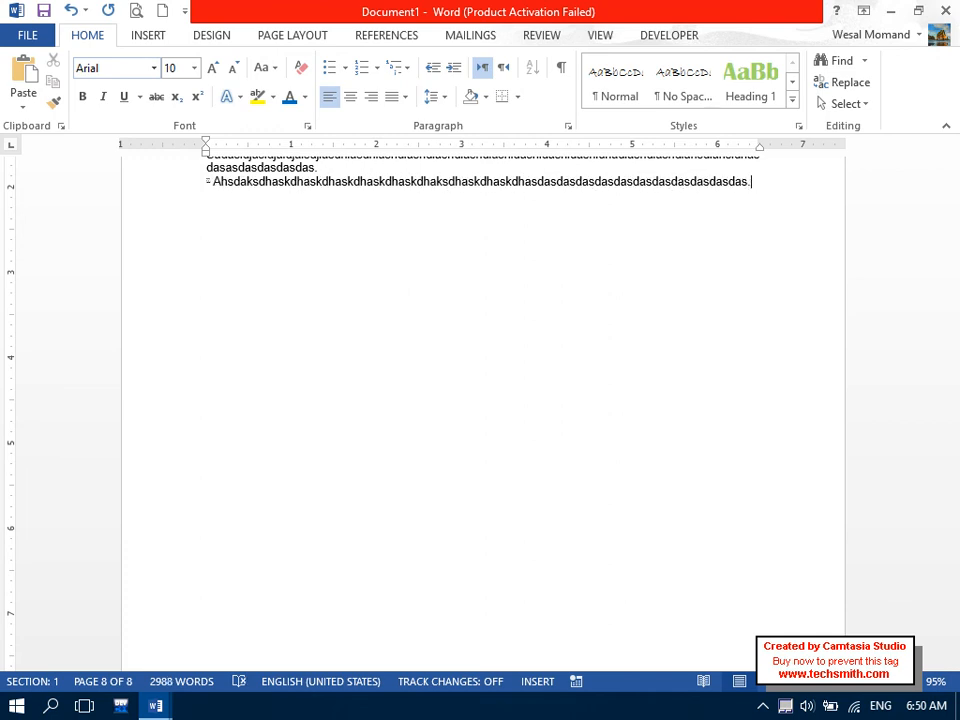
{"action": "left_click_drag", "start_coordinate": [955, 615], "coordinate": [956, 242]}
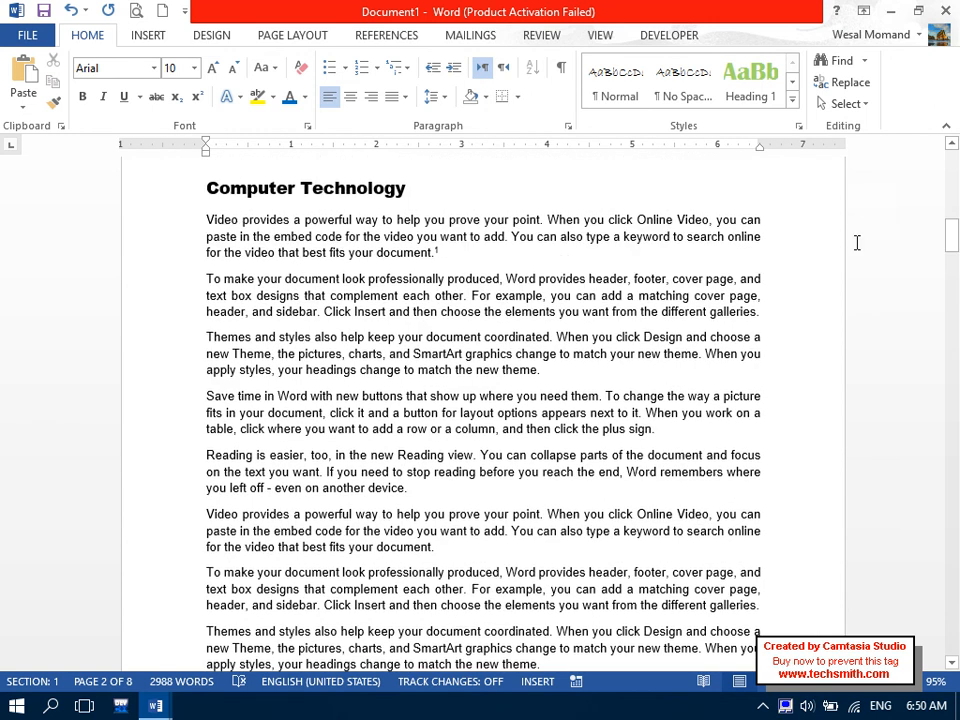
{"action": "left_click", "coordinate": [546, 251]}
{"action": "left_click", "coordinate": [390, 37]}
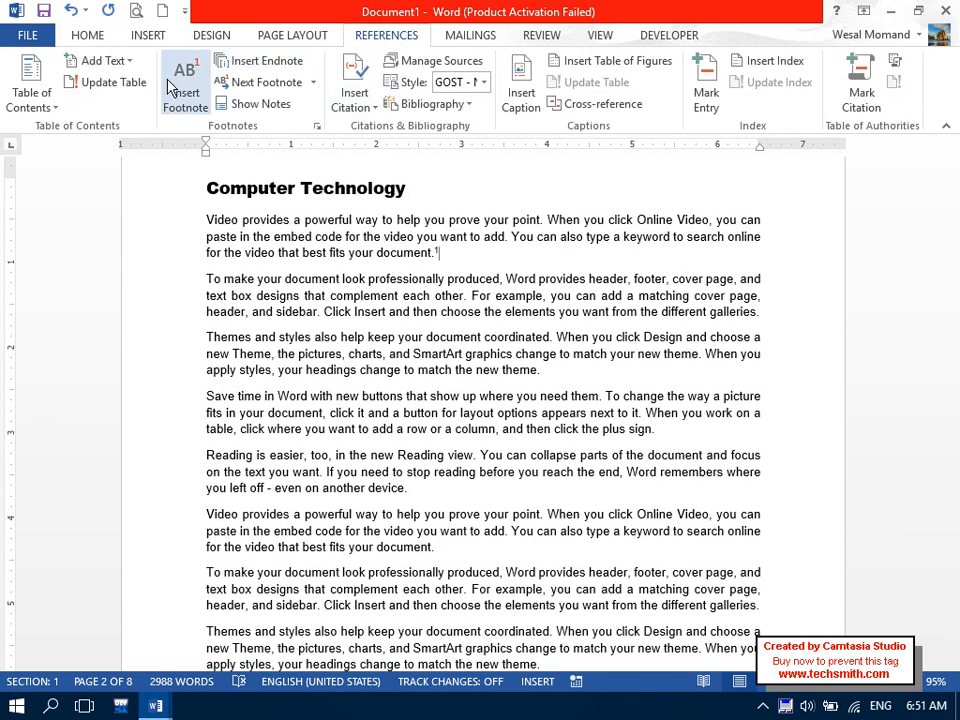
{"action": "left_click", "coordinate": [257, 105]}
{"action": "left_click_drag", "start_coordinate": [428, 283], "coordinate": [388, 165]}
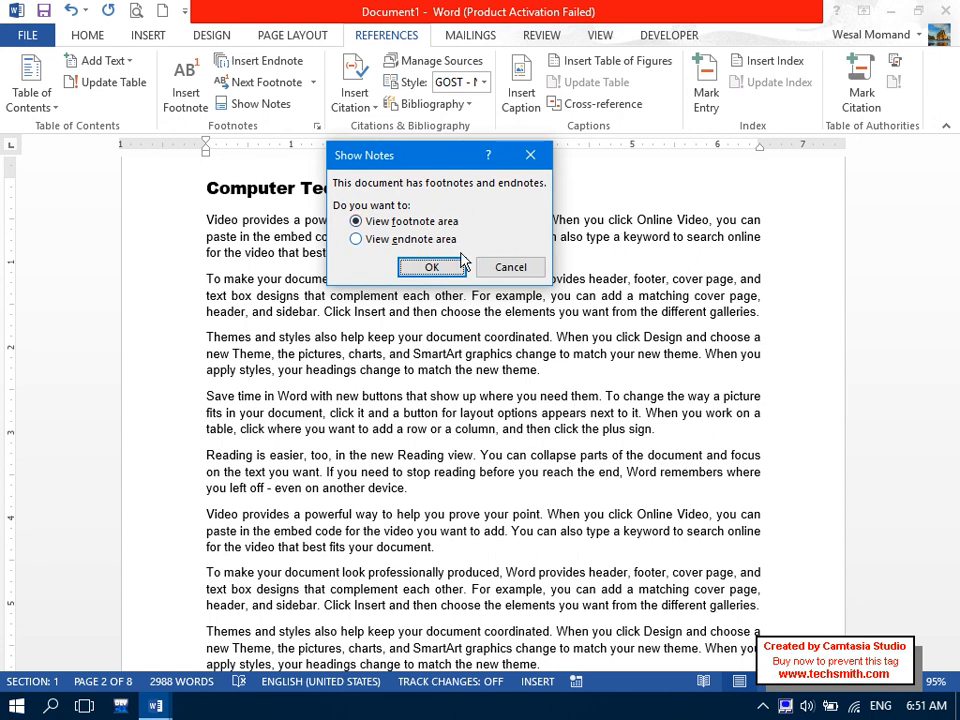
{"action": "left_click", "coordinate": [431, 267]}
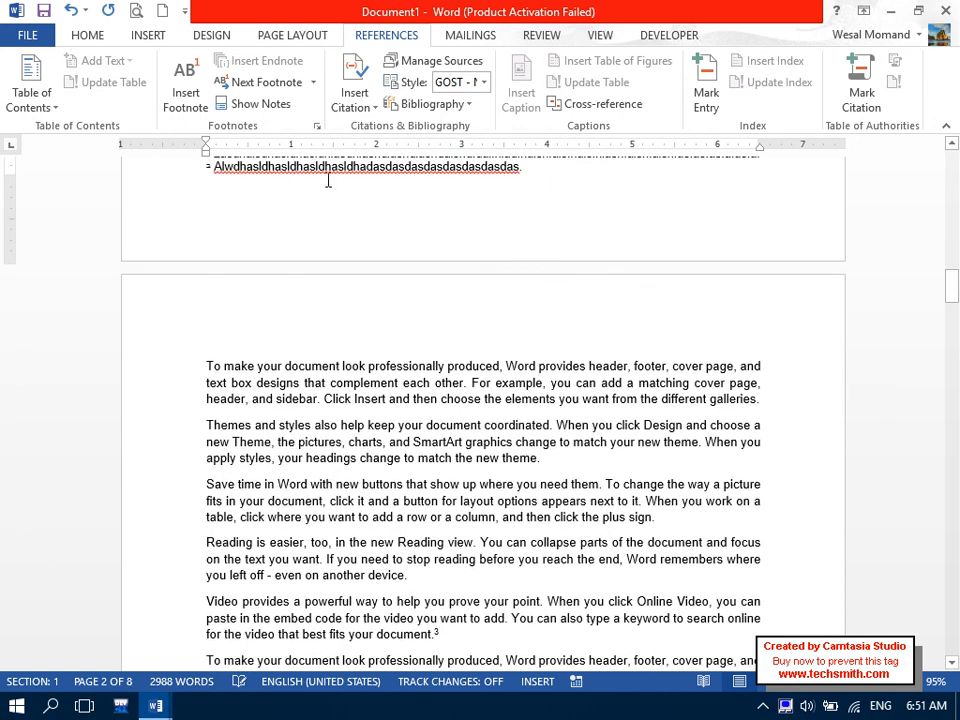
{"action": "left_click", "coordinate": [279, 103]}
{"action": "left_click", "coordinate": [280, 103]}
{"action": "left_click", "coordinate": [380, 239]}
{"action": "left_click", "coordinate": [440, 270]}
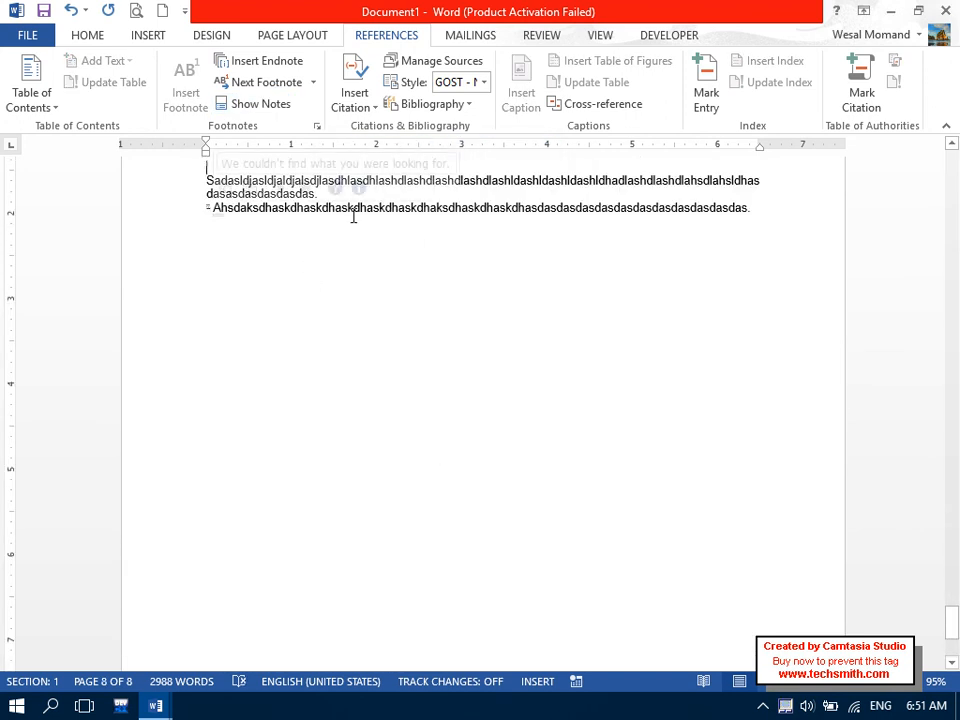
{"action": "left_click_drag", "start_coordinate": [955, 608], "coordinate": [921, 225]}
{"action": "left_click", "coordinate": [407, 275]}
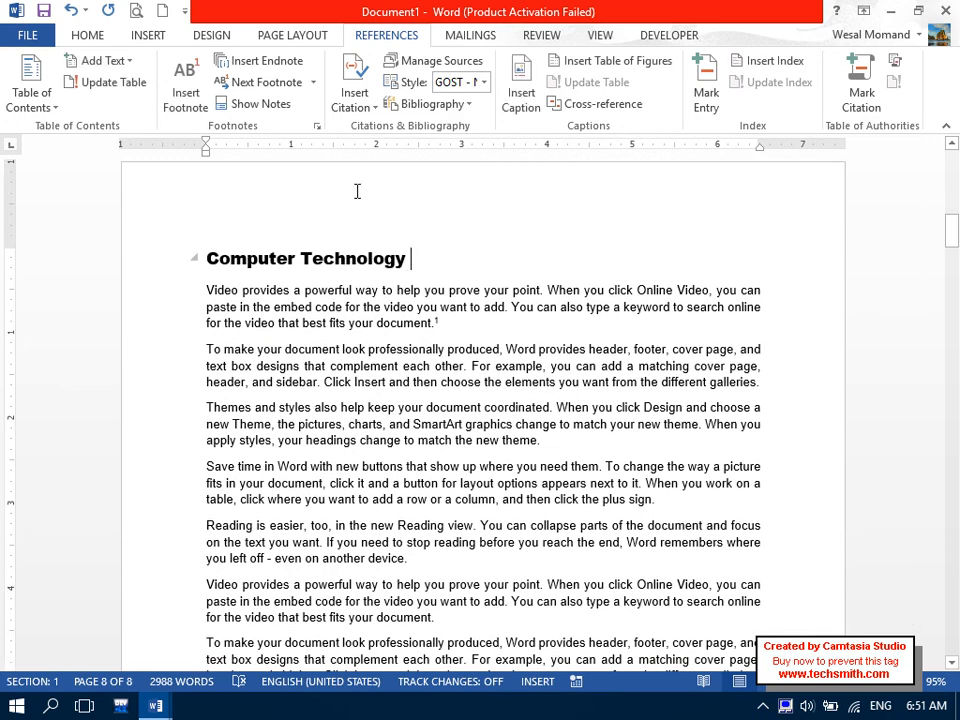
Step forward through the footnotes with Next Footnote, reaching the ones on page 3.
{"action": "left_click", "coordinate": [313, 82]}
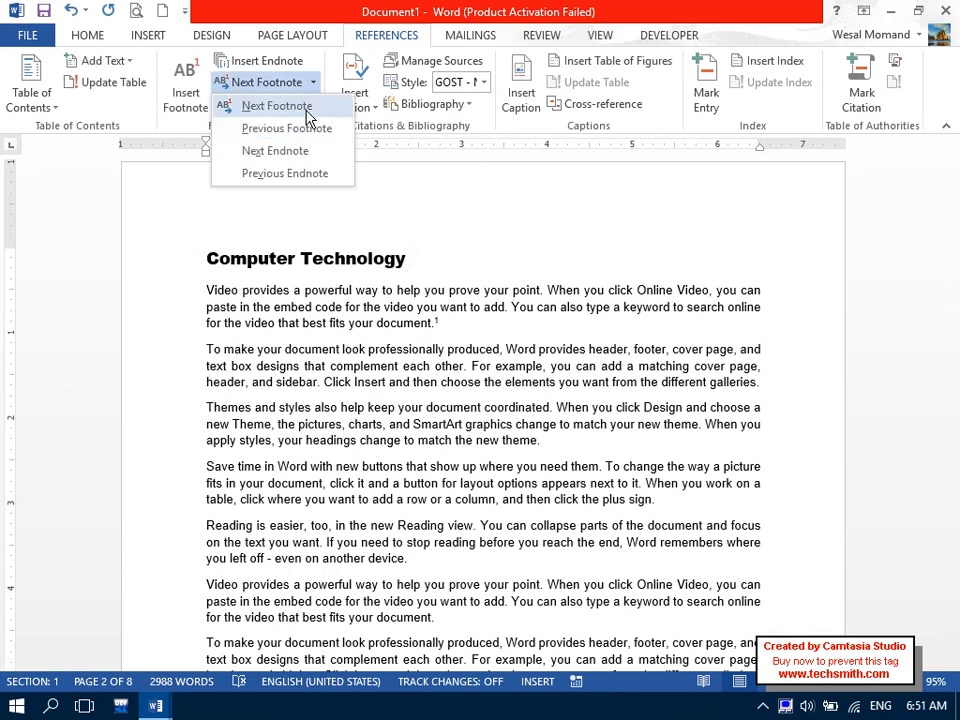
{"action": "left_click", "coordinate": [308, 112]}
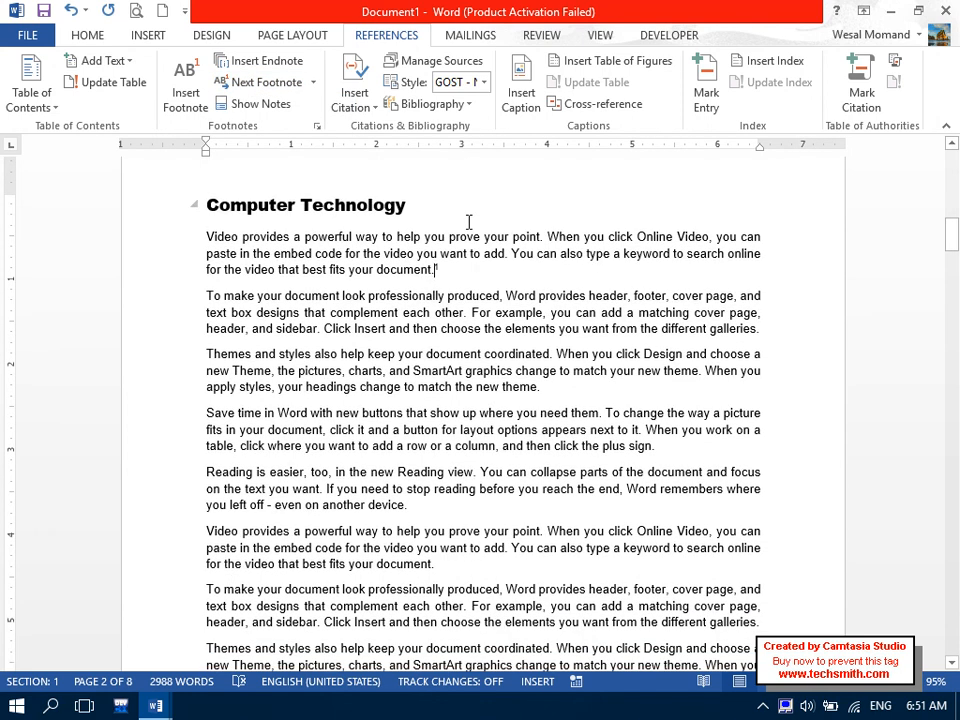
{"action": "left_click", "coordinate": [313, 84]}
{"action": "left_click", "coordinate": [290, 105]}
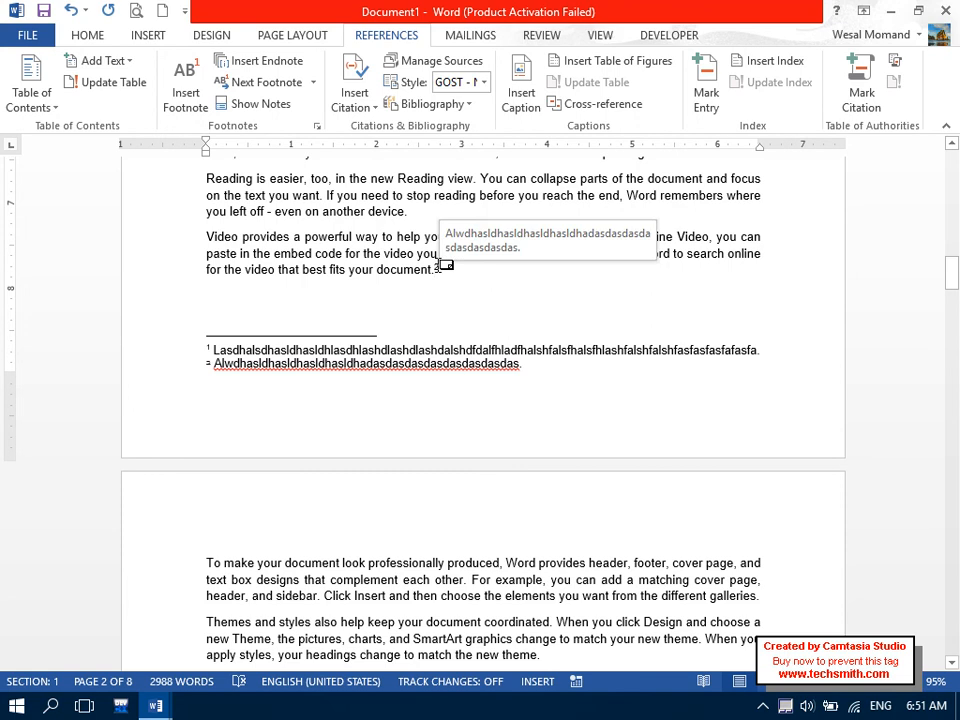
{"action": "left_click", "coordinate": [313, 82]}
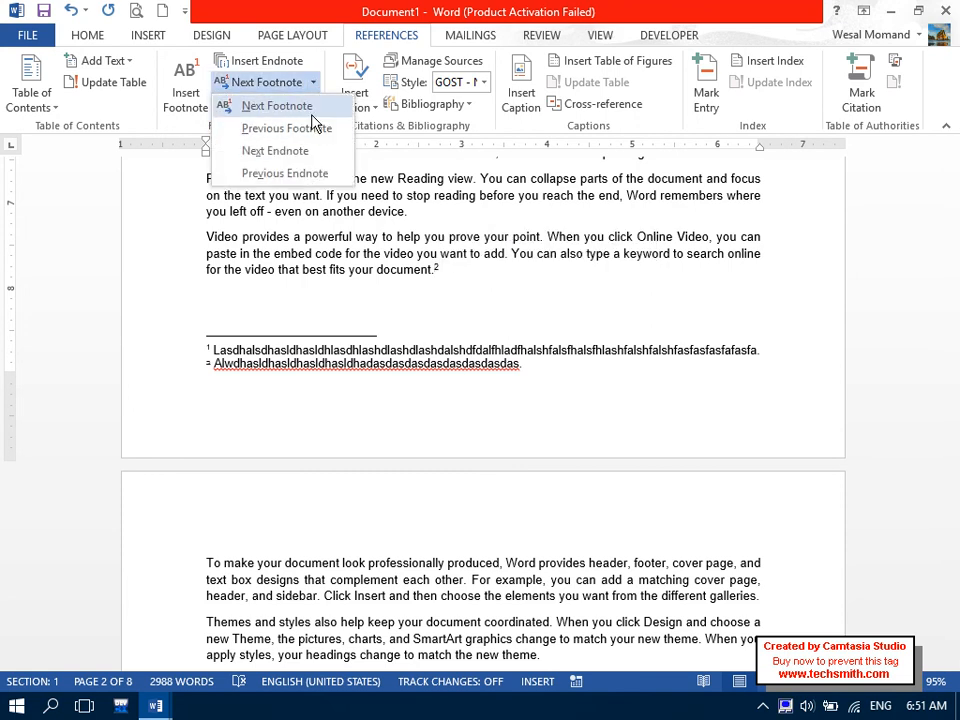
{"action": "left_click", "coordinate": [312, 115]}
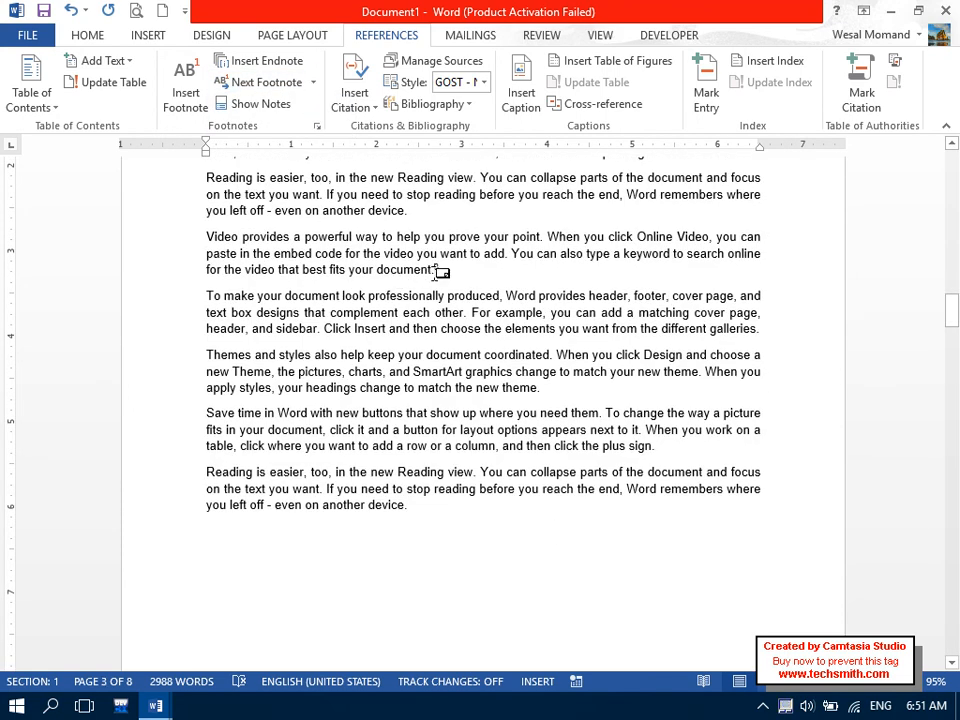
{"action": "left_click", "coordinate": [313, 82]}
{"action": "left_click", "coordinate": [318, 112]}
Go back with Previous Footnote to footnote 1 under Computer Technology.
{"action": "left_click", "coordinate": [313, 82]}
{"action": "left_click", "coordinate": [318, 128]}
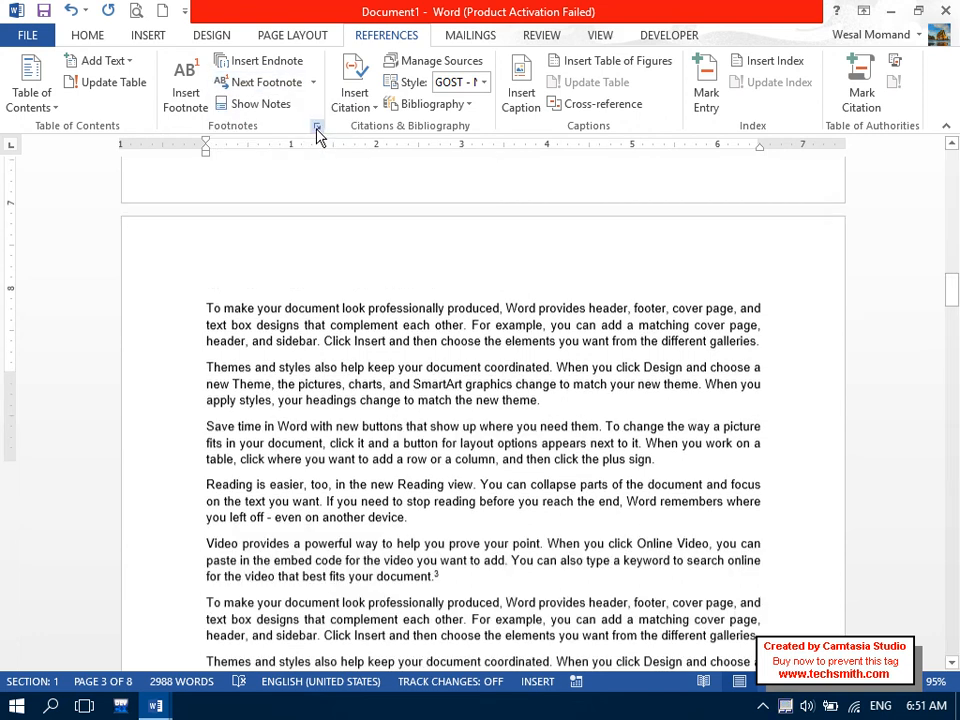
{"action": "left_click", "coordinate": [313, 82]}
{"action": "left_click", "coordinate": [316, 130]}
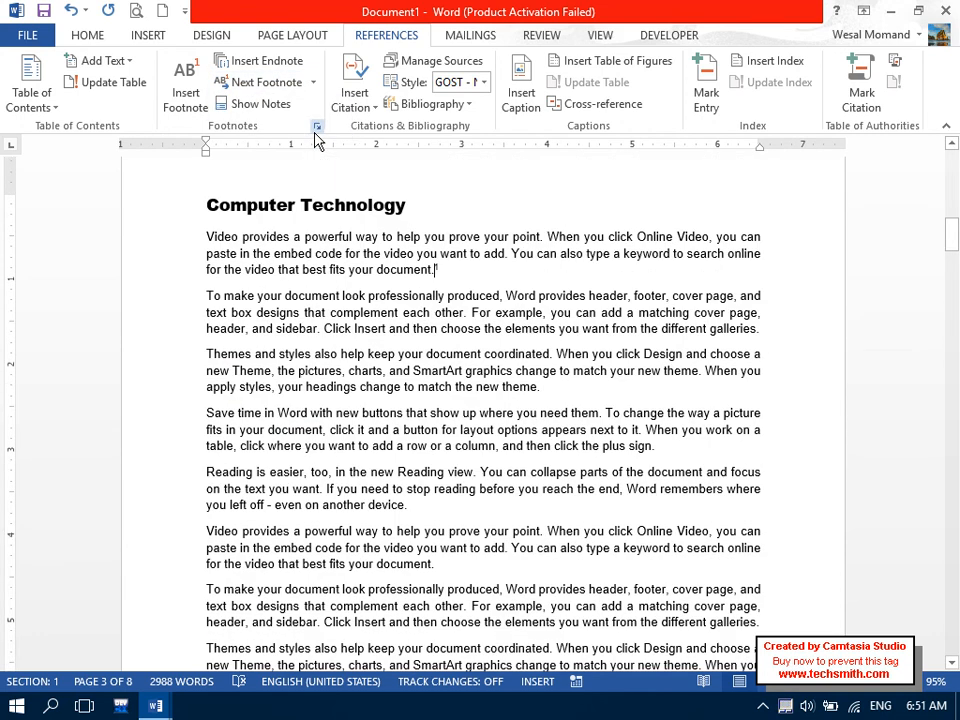
Step through endnotes with Next/Previous Endnote, ending at endnote i before 'What is Super Computer?'.
{"action": "left_click", "coordinate": [314, 84]}
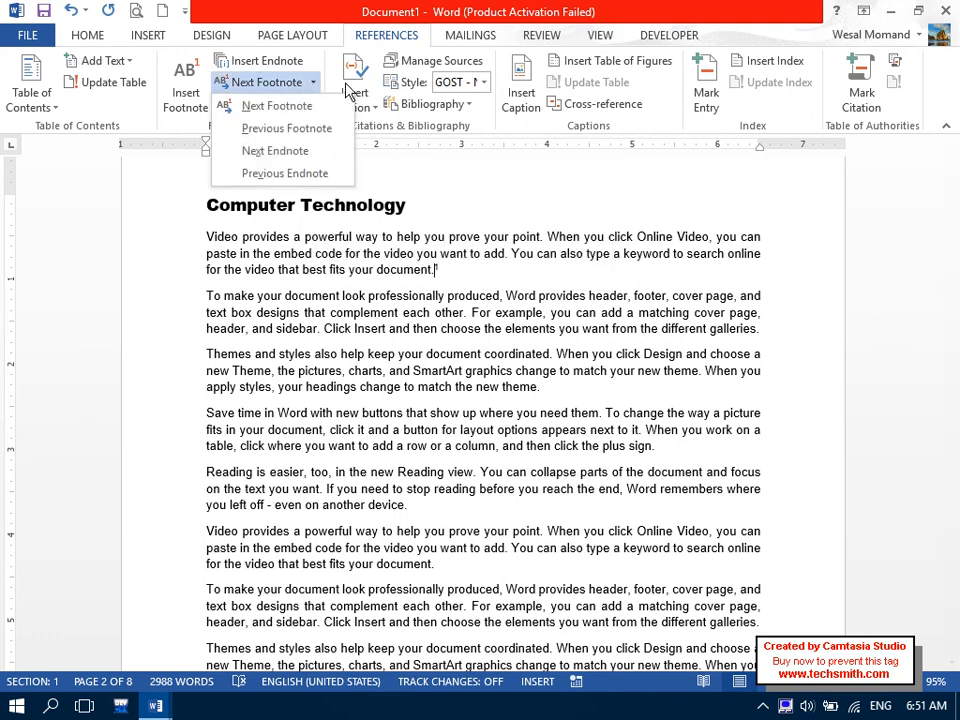
{"action": "left_click", "coordinate": [320, 156]}
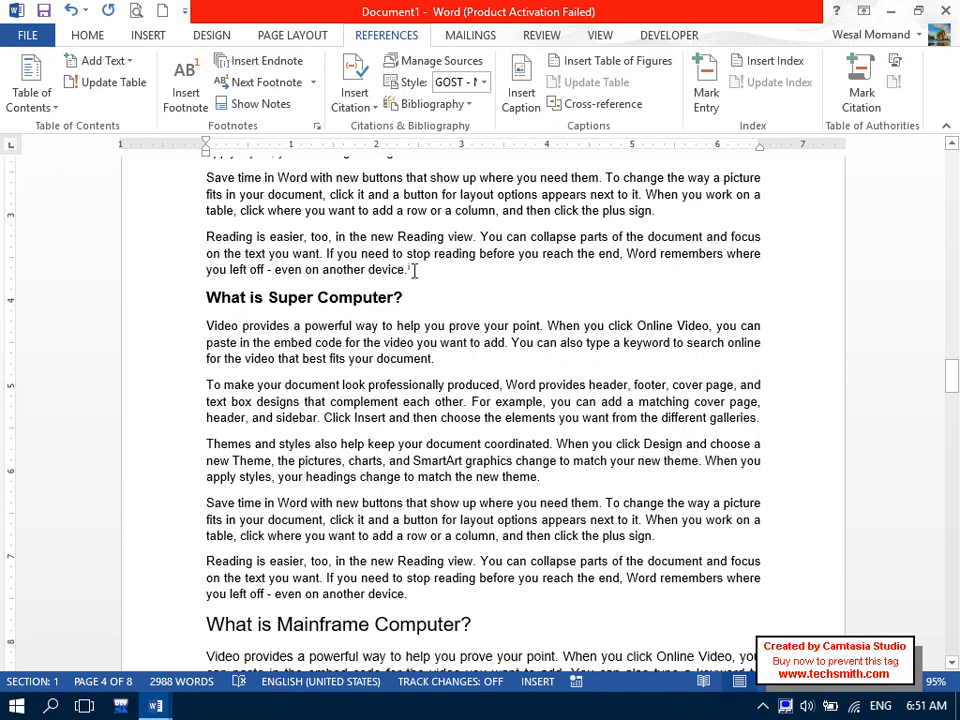
{"action": "mouse_move", "coordinate": [416, 270]}
{"action": "left_click", "coordinate": [313, 82]}
{"action": "left_click", "coordinate": [313, 152]}
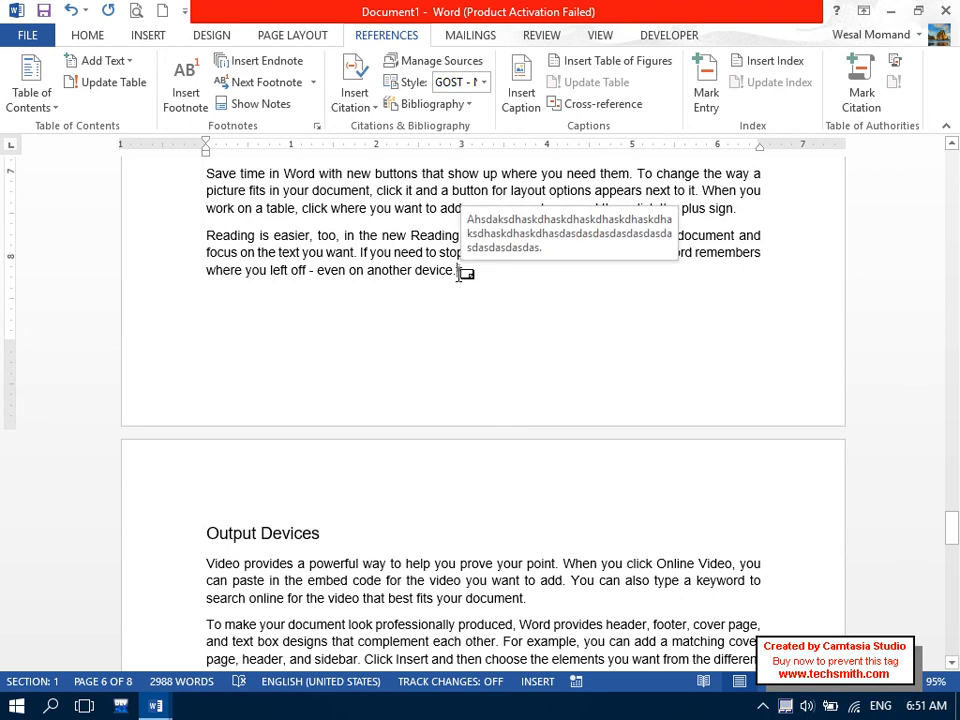
{"action": "left_click", "coordinate": [313, 82]}
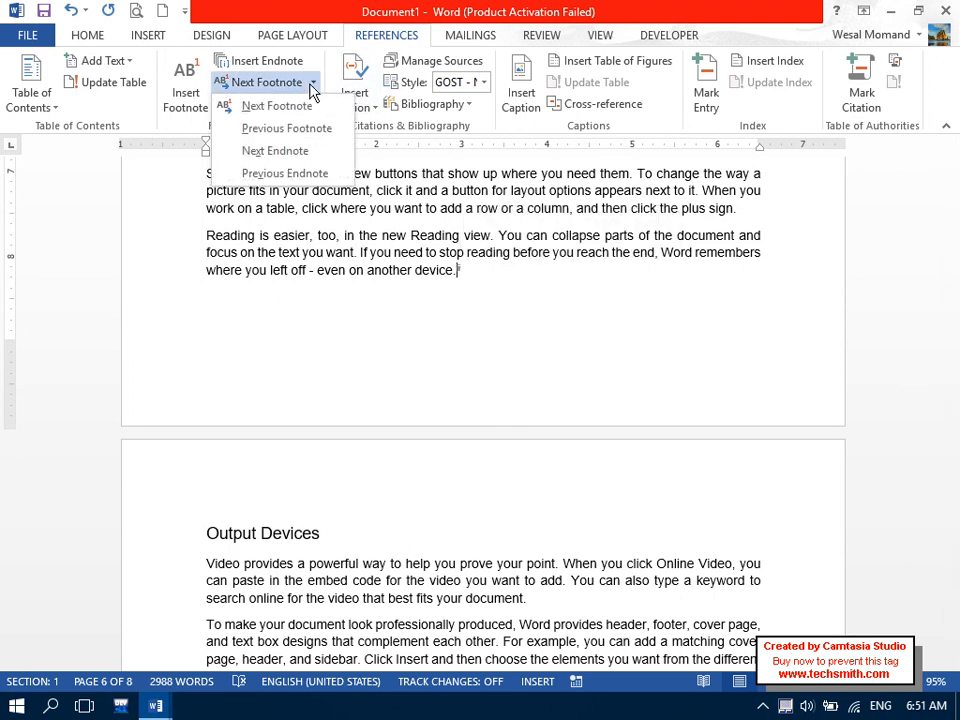
{"action": "left_click", "coordinate": [321, 177]}
{"action": "scroll", "coordinate": [321, 174], "scroll_direction": "up", "scroll_amount": 2}
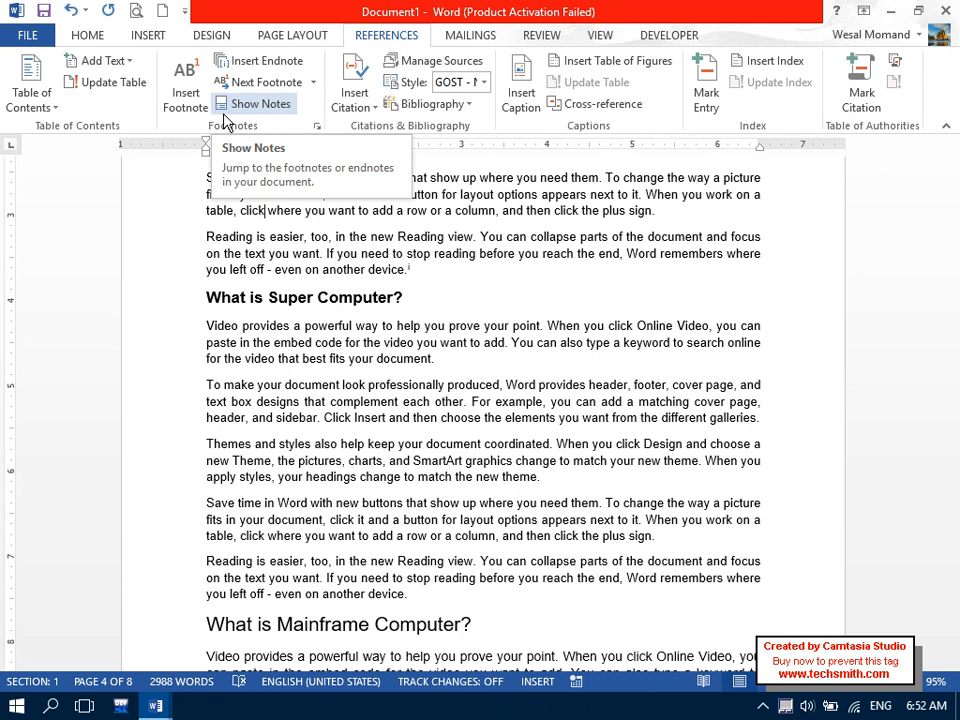
{"action": "left_click", "coordinate": [316, 126]}
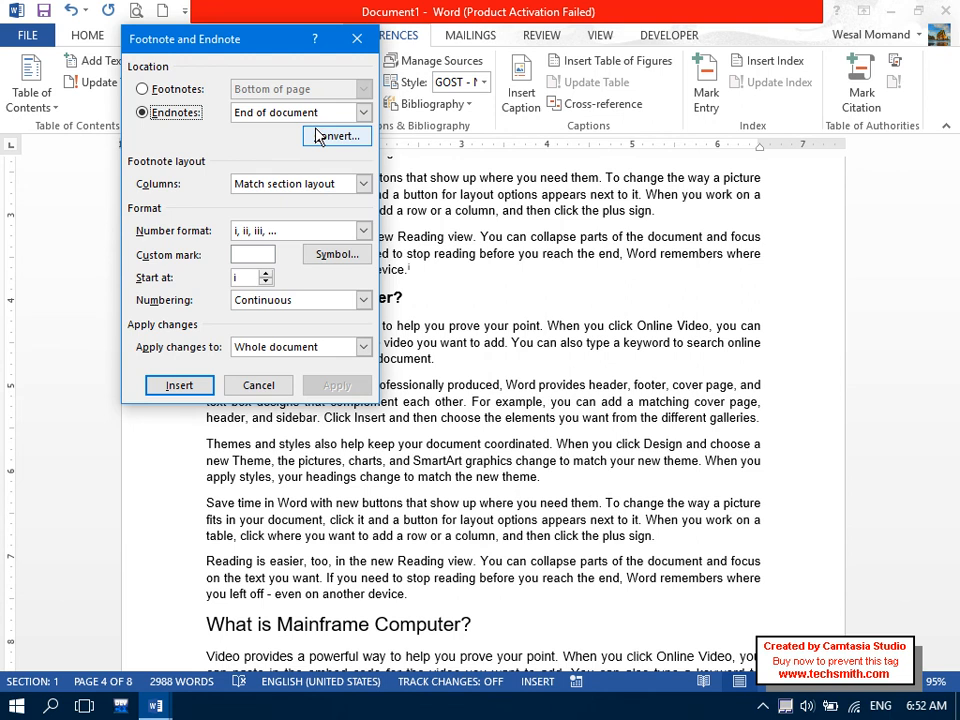
{"action": "left_click", "coordinate": [258, 385]}
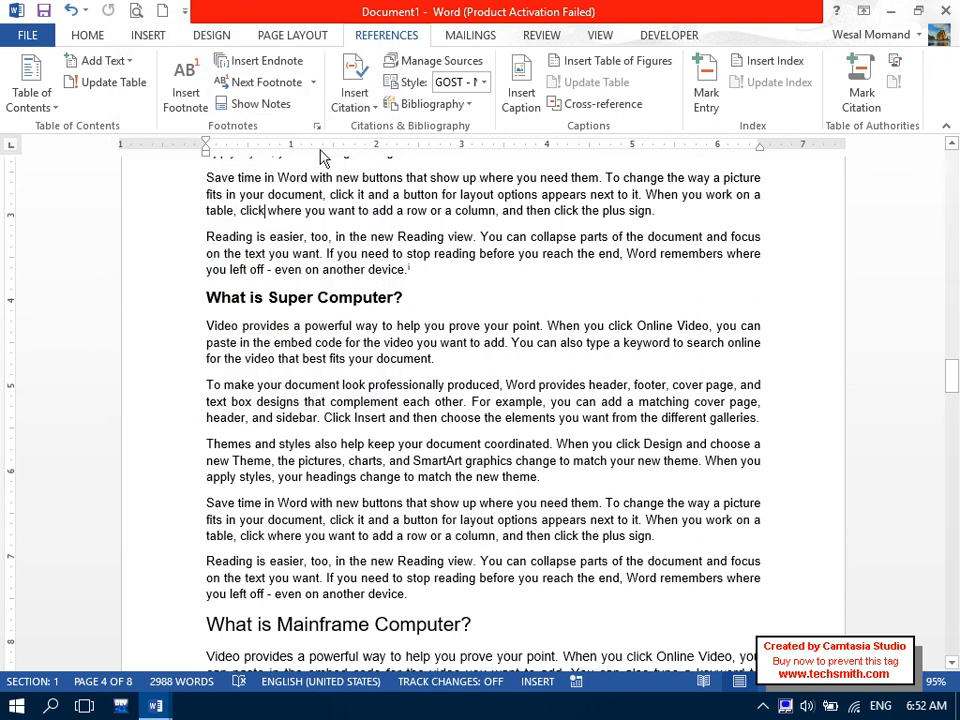
{"action": "left_click", "coordinate": [316, 126]}
{"action": "left_click", "coordinate": [268, 386]}
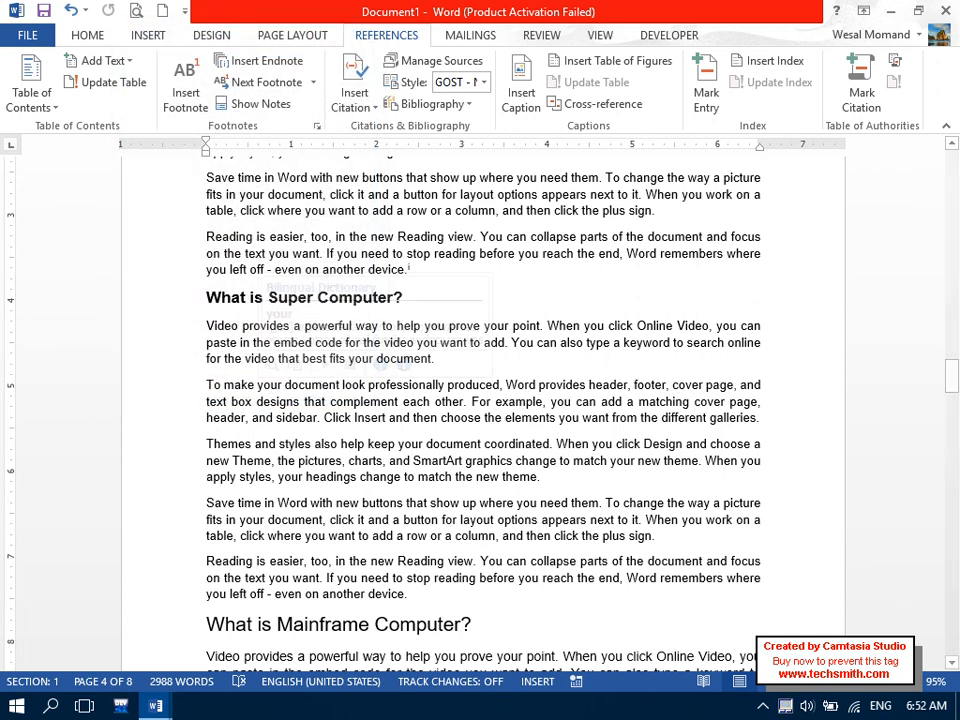
{"action": "left_click", "coordinate": [763, 706]}
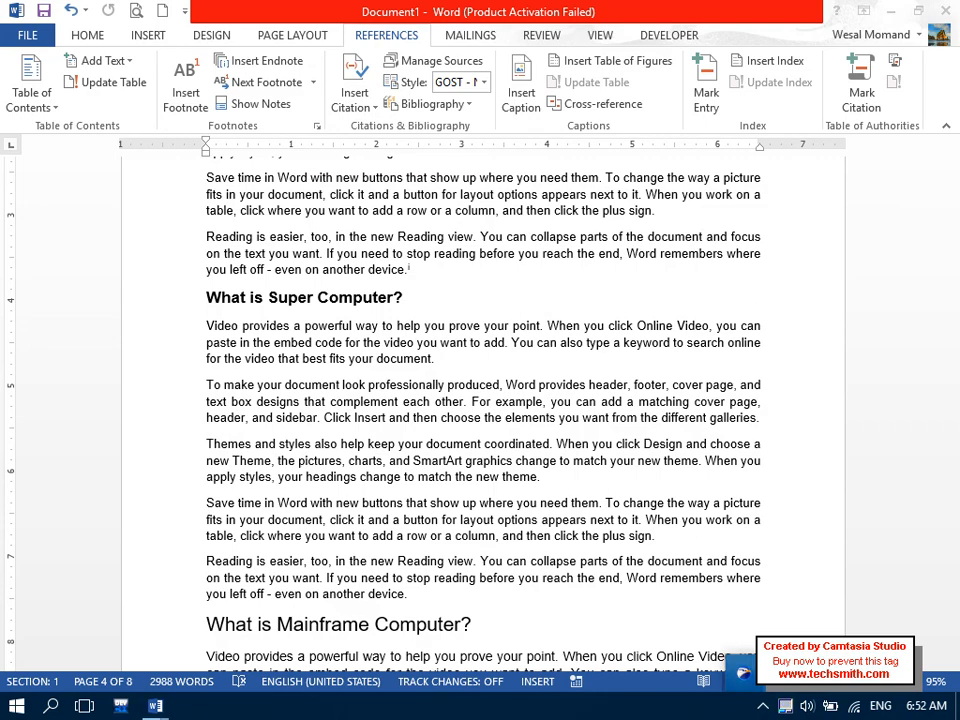